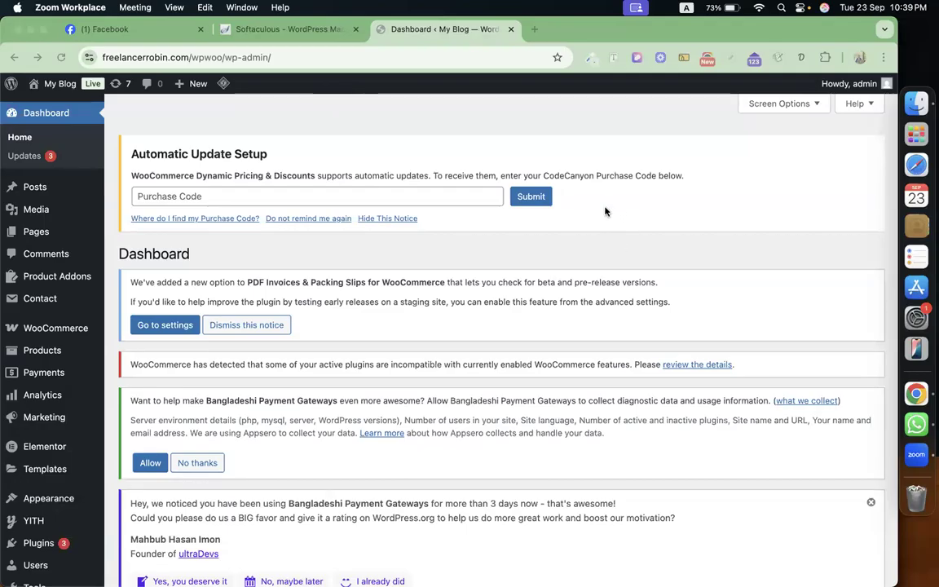
Close the Facebook tab and go to the WooCommerce Products list in WordPress admin.
{"action": "left_click", "coordinate": [201, 29]}
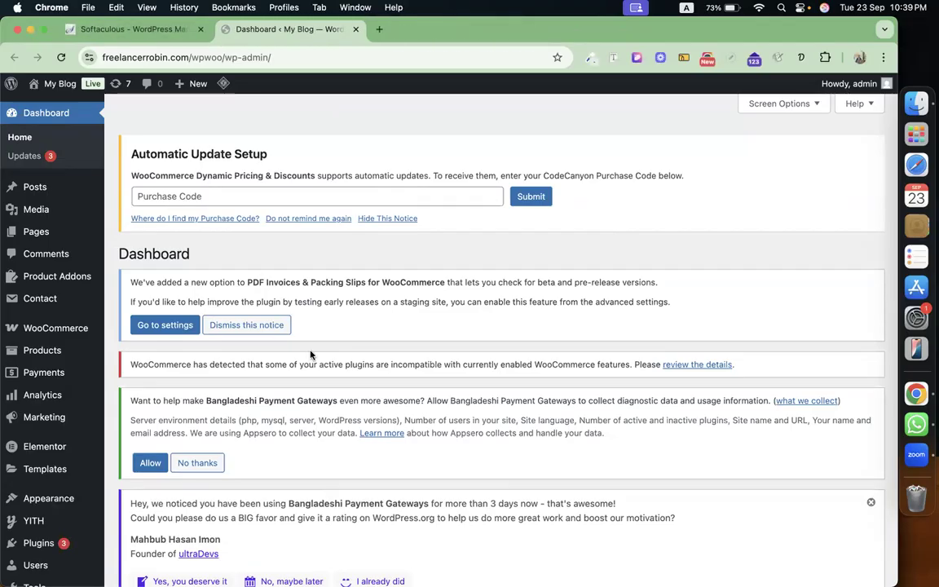
{"action": "left_click", "coordinate": [46, 356]}
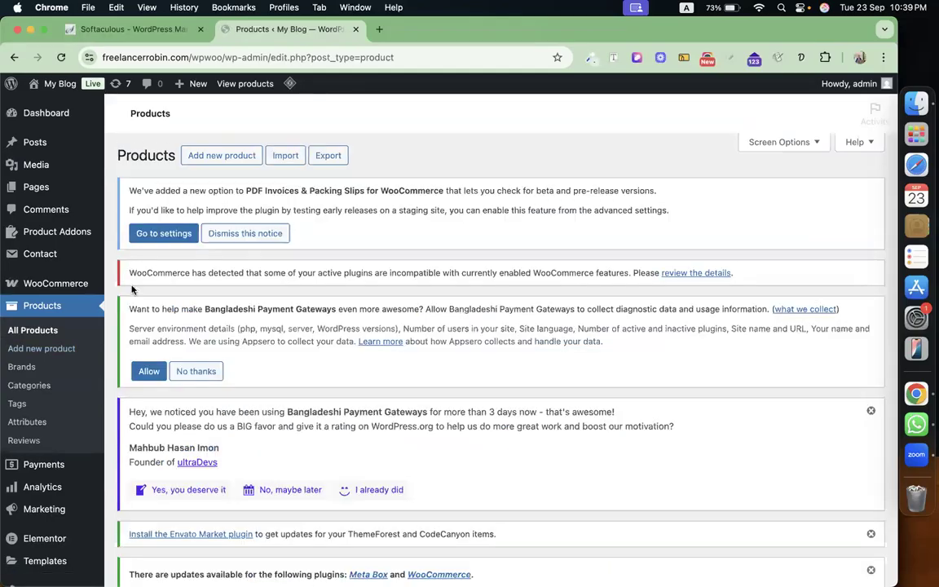
Select all products, choose Edit from Bulk actions, and check the category filter without changing it.
{"action": "scroll", "coordinate": [133, 289], "scroll_direction": "down", "scroll_amount": 5}
{"action": "left_click", "coordinate": [130, 458]}
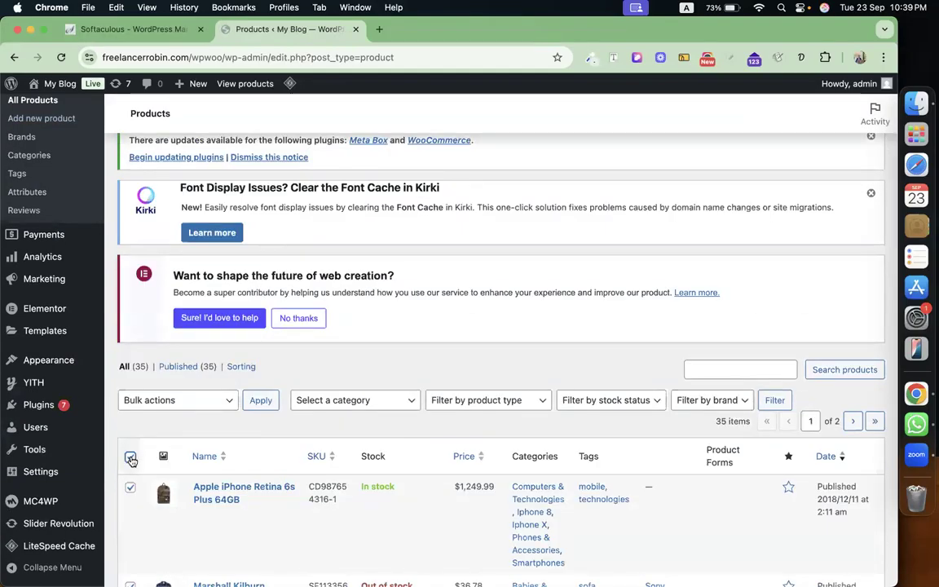
{"action": "left_click", "coordinate": [210, 403]}
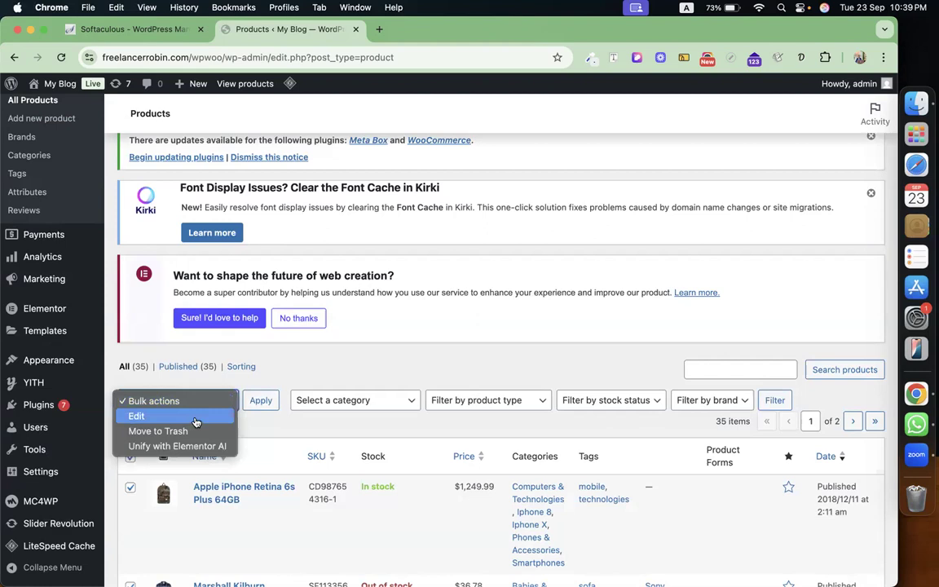
{"action": "left_click", "coordinate": [195, 417]}
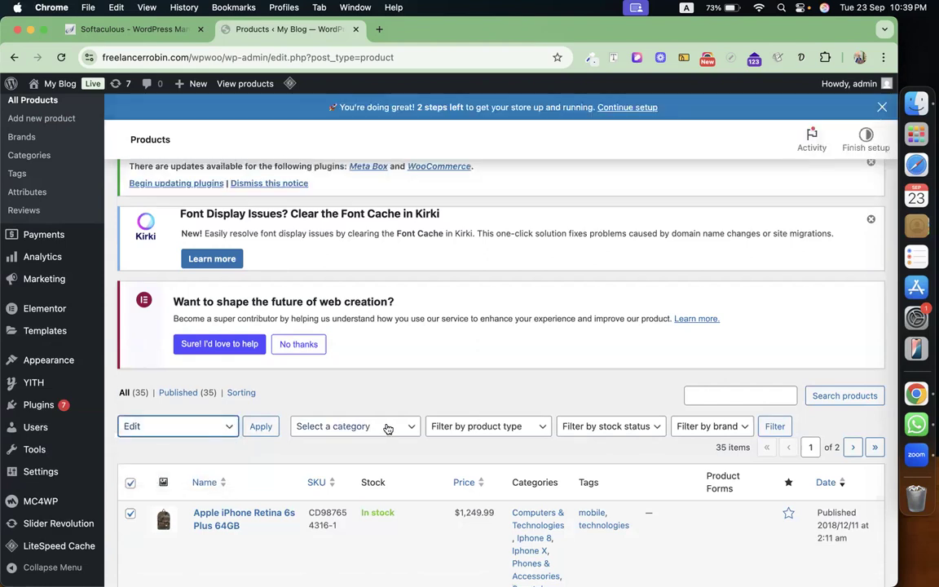
{"action": "scroll", "coordinate": [388, 429], "scroll_direction": "down", "scroll_amount": 5}
{"action": "scroll", "coordinate": [385, 427], "scroll_direction": "up", "scroll_amount": 5}
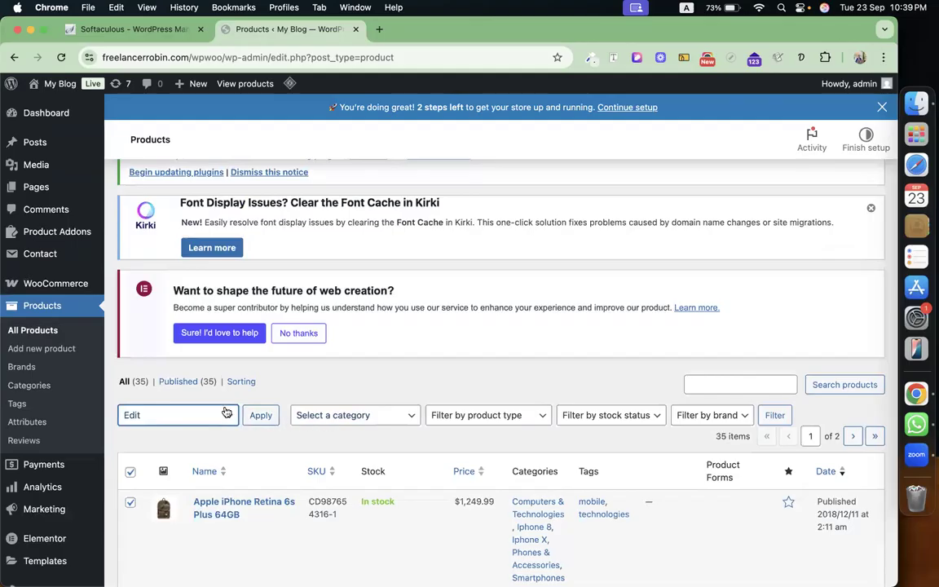
{"action": "left_click", "coordinate": [367, 415]}
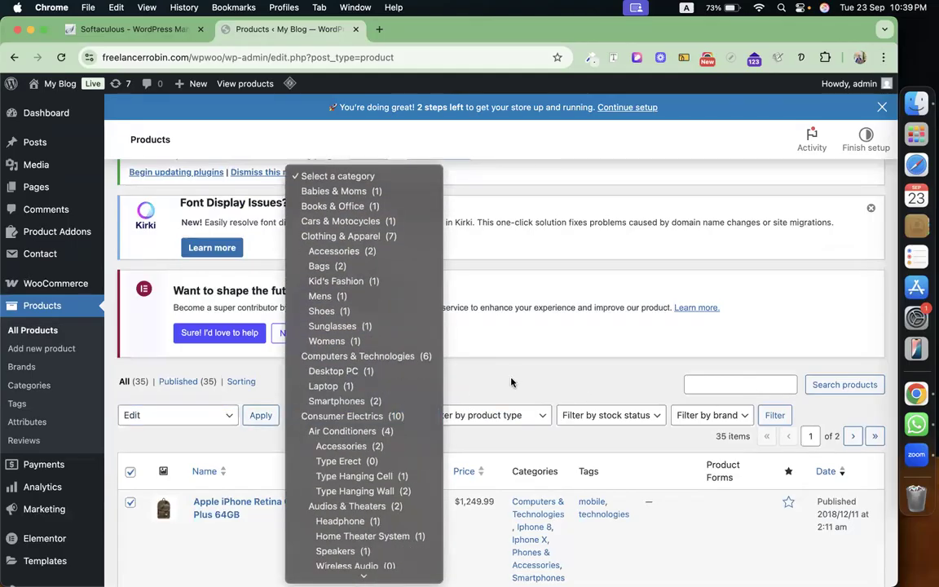
{"action": "left_click", "coordinate": [515, 380]}
Reload the Products list, then select all 20 products and choose bulk Edit again.
{"action": "left_click", "coordinate": [62, 58]}
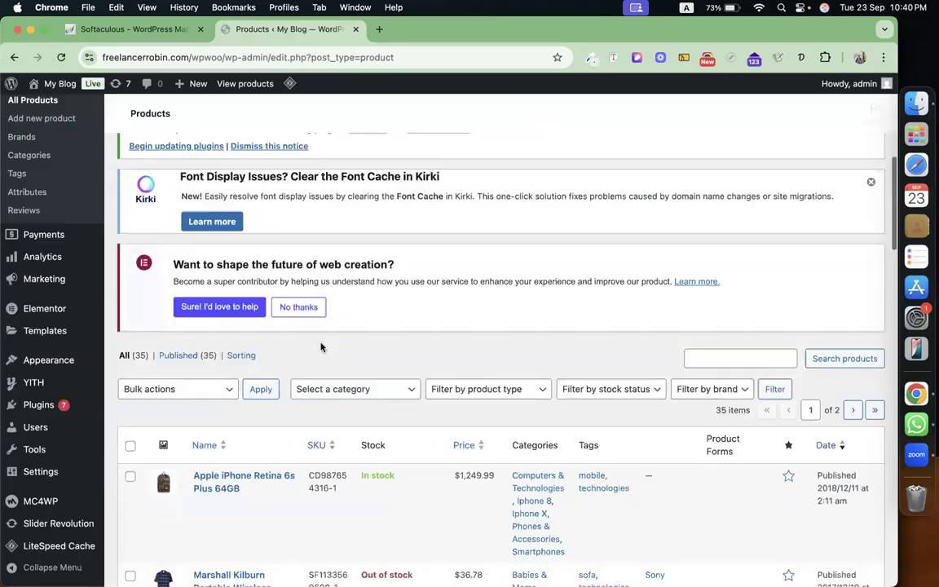
{"action": "scroll", "coordinate": [320, 346], "scroll_direction": "down", "scroll_amount": 5}
{"action": "left_click", "coordinate": [132, 213]}
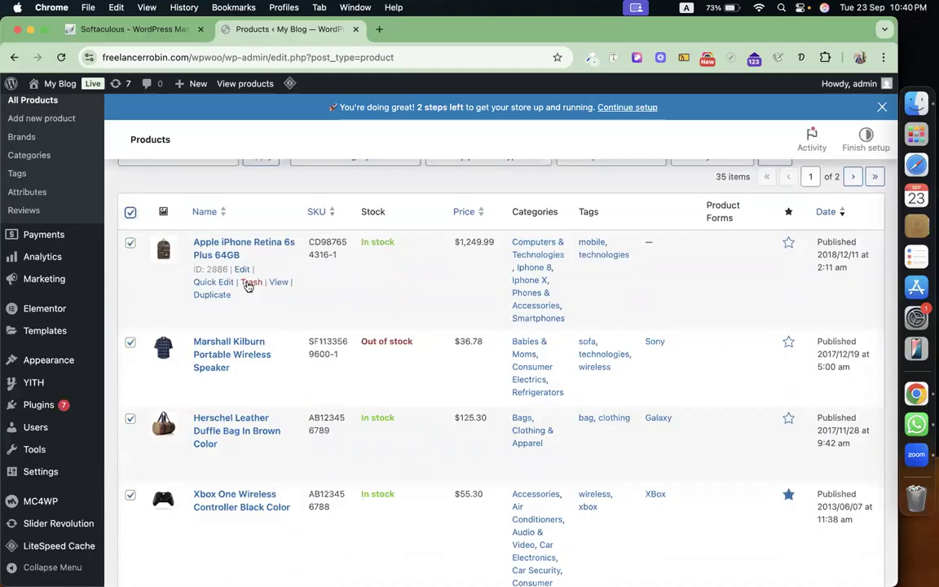
{"action": "scroll", "coordinate": [247, 279], "scroll_direction": "up", "scroll_amount": 5}
{"action": "left_click", "coordinate": [229, 362]}
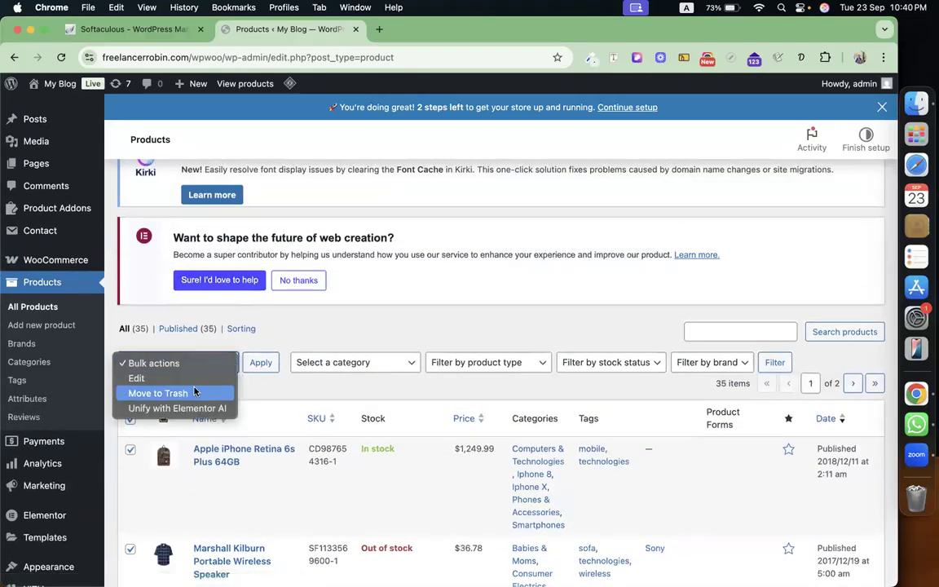
{"action": "left_click", "coordinate": [182, 377]}
Apply bulk Edit and tick the Clothing & Apparel product category.
{"action": "left_click", "coordinate": [261, 364]}
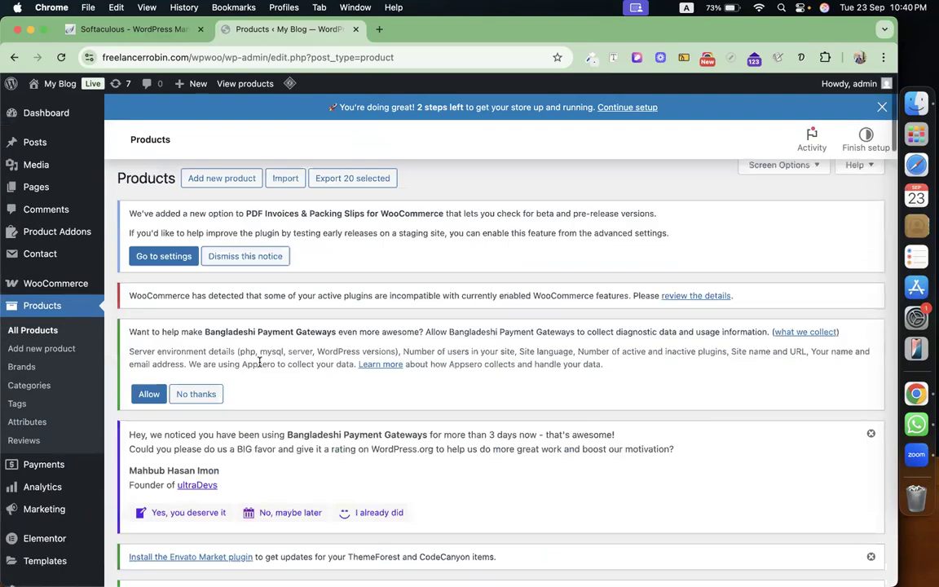
{"action": "scroll", "coordinate": [459, 461], "scroll_direction": "down", "scroll_amount": 10}
{"action": "scroll", "coordinate": [459, 461], "scroll_direction": "down", "scroll_amount": 3}
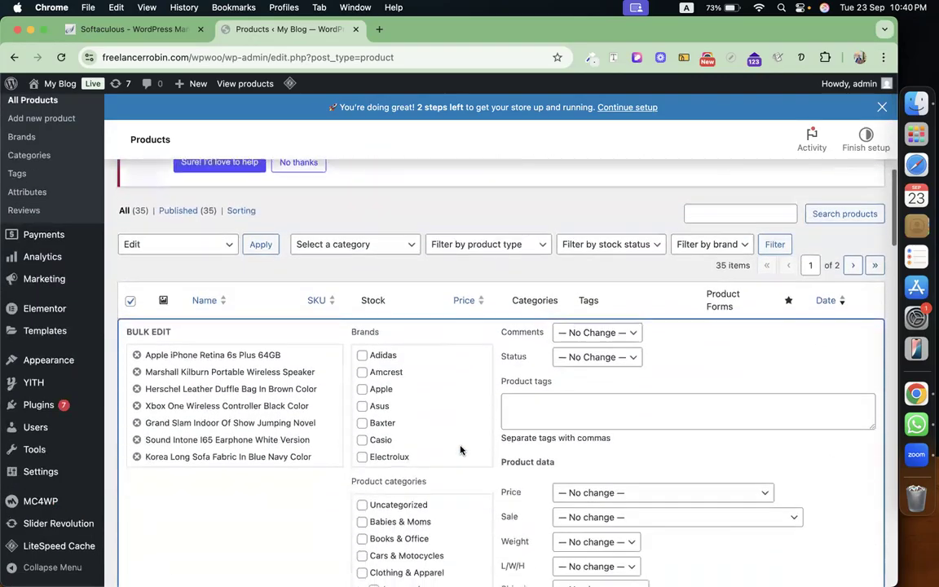
{"action": "scroll", "coordinate": [423, 377], "scroll_direction": "down", "scroll_amount": 3}
{"action": "scroll", "coordinate": [471, 420], "scroll_direction": "down", "scroll_amount": 5}
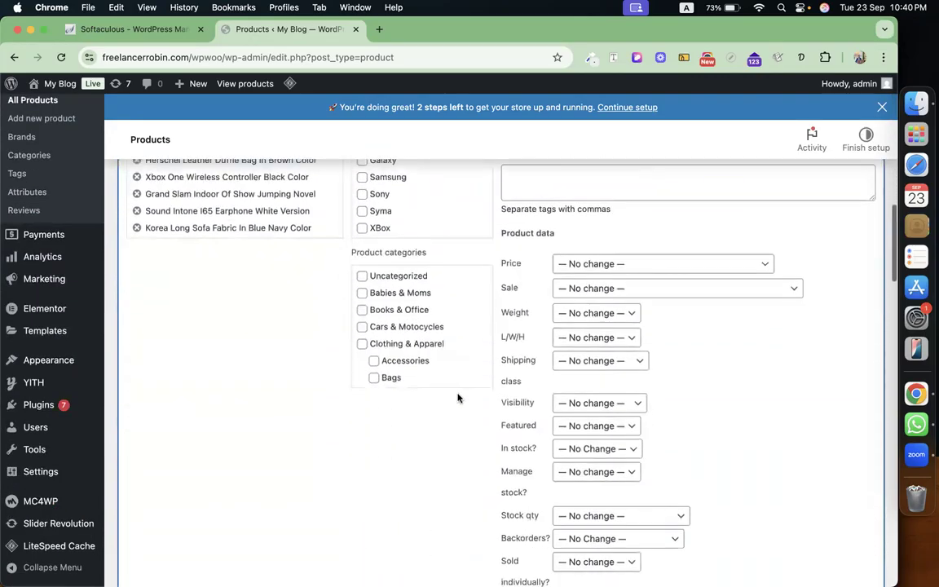
{"action": "left_click", "coordinate": [408, 344]}
Tick Consumer Electrics under Product categories and submit the bulk Update.
{"action": "scroll", "coordinate": [407, 347], "scroll_direction": "down", "scroll_amount": 8}
{"action": "scroll", "coordinate": [408, 347], "scroll_direction": "up", "scroll_amount": 2}
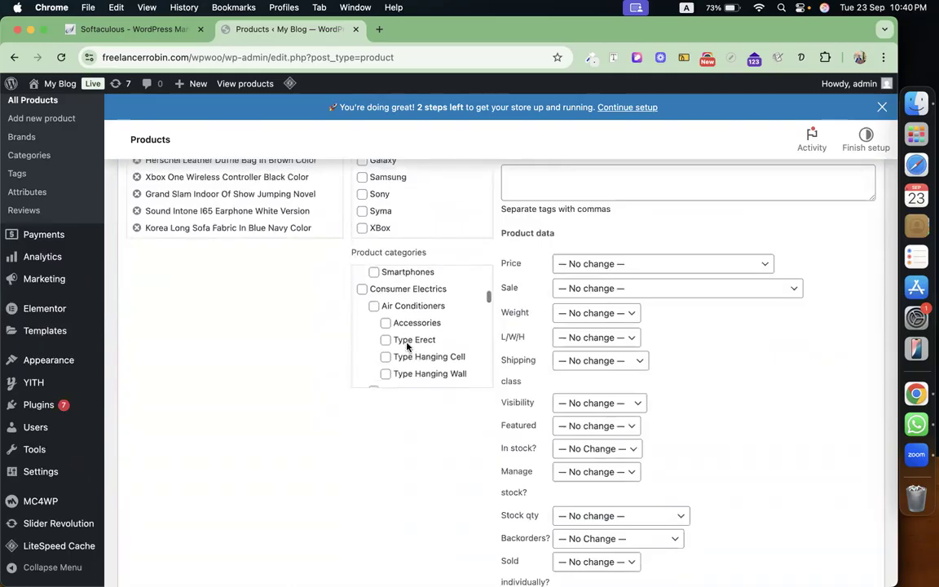
{"action": "left_click", "coordinate": [422, 296]}
{"action": "scroll", "coordinate": [692, 356], "scroll_direction": "up", "scroll_amount": 10}
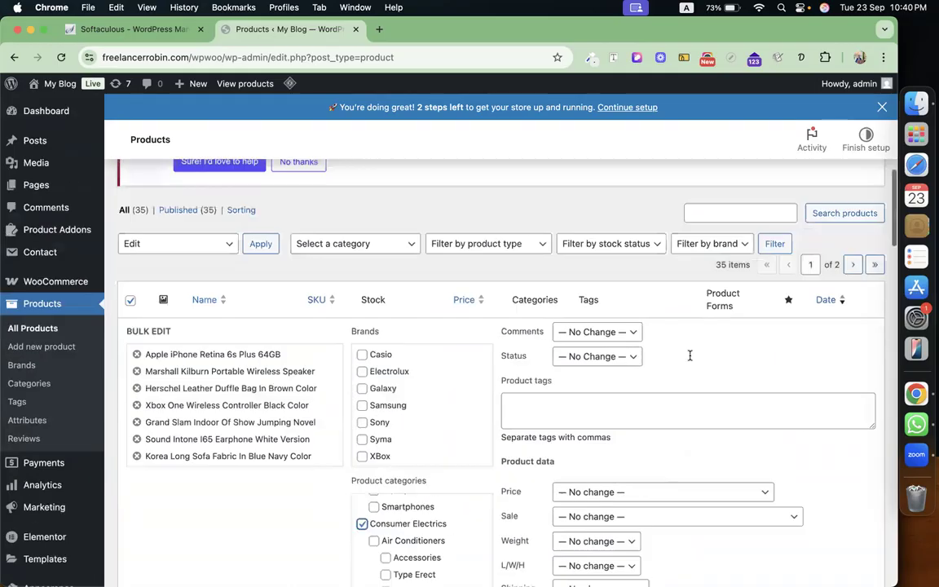
{"action": "scroll", "coordinate": [692, 356], "scroll_direction": "down", "scroll_amount": 5}
{"action": "scroll", "coordinate": [715, 401], "scroll_direction": "down", "scroll_amount": 15}
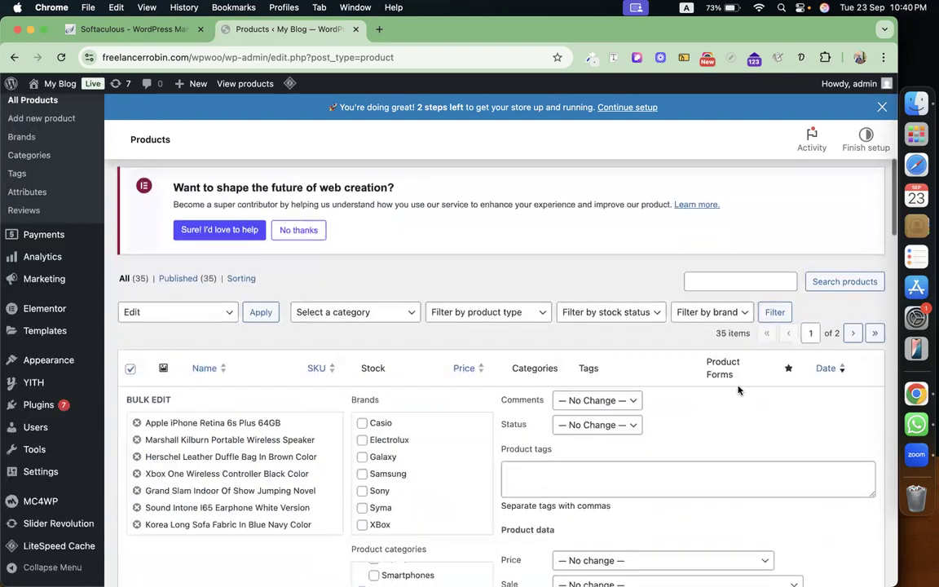
{"action": "scroll", "coordinate": [559, 398], "scroll_direction": "up", "scroll_amount": 3}
{"action": "scroll", "coordinate": [559, 398], "scroll_direction": "up", "scroll_amount": 5}
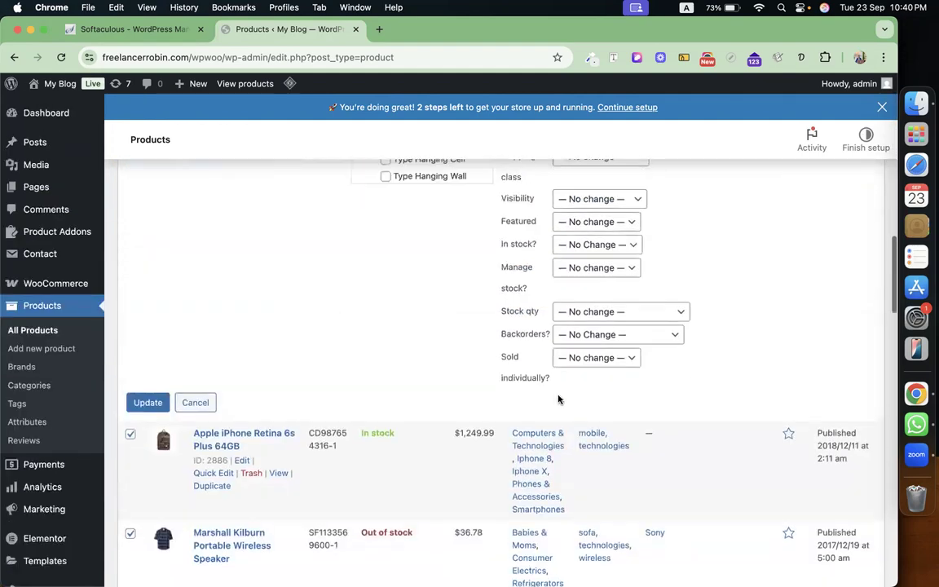
{"action": "left_click", "coordinate": [148, 549]}
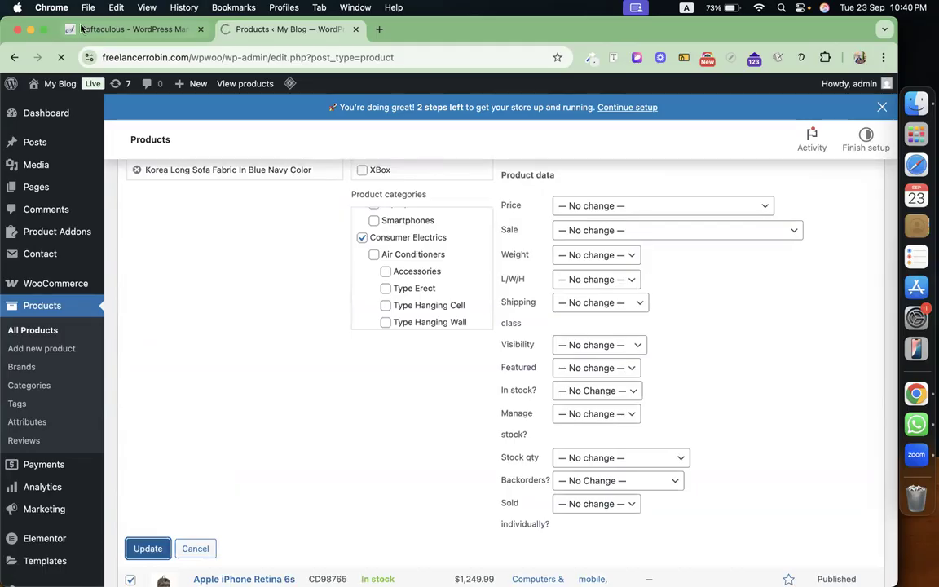
Open the Martfury storefront from Visit Site in a new tab and close its discount popup.
{"action": "mouse_move", "coordinate": [64, 81]}
{"action": "right_click", "coordinate": [52, 107]}
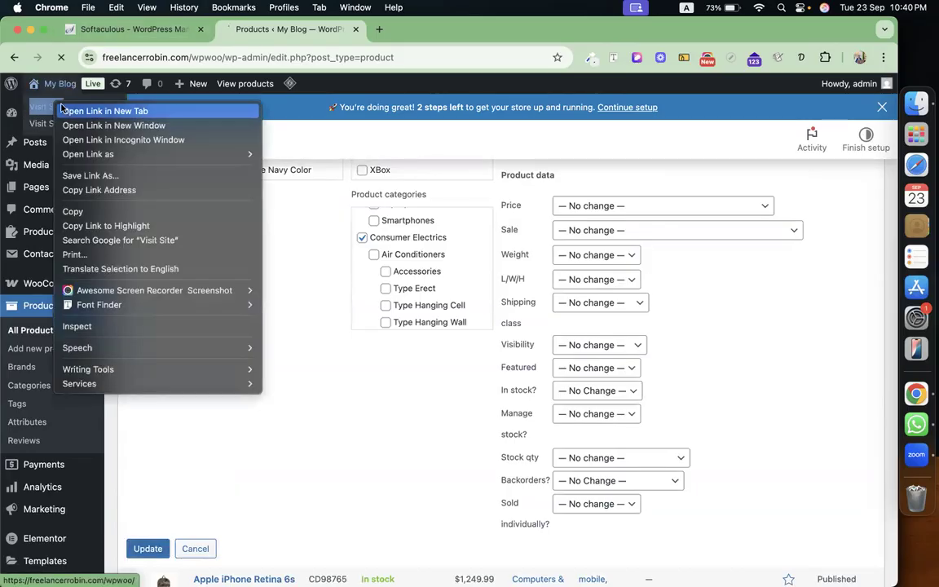
{"action": "left_click", "coordinate": [74, 113]}
{"action": "left_click", "coordinate": [428, 25]}
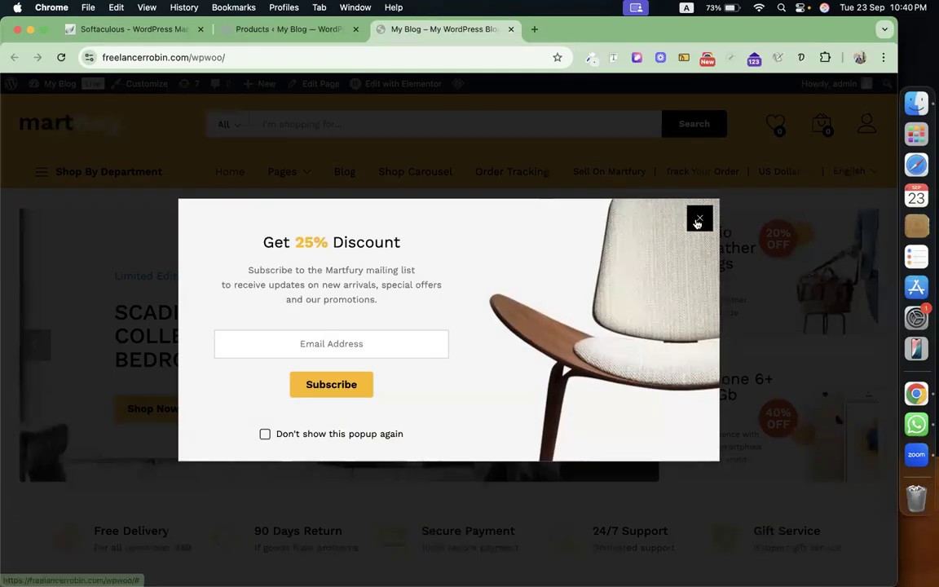
{"action": "left_click", "coordinate": [698, 222]}
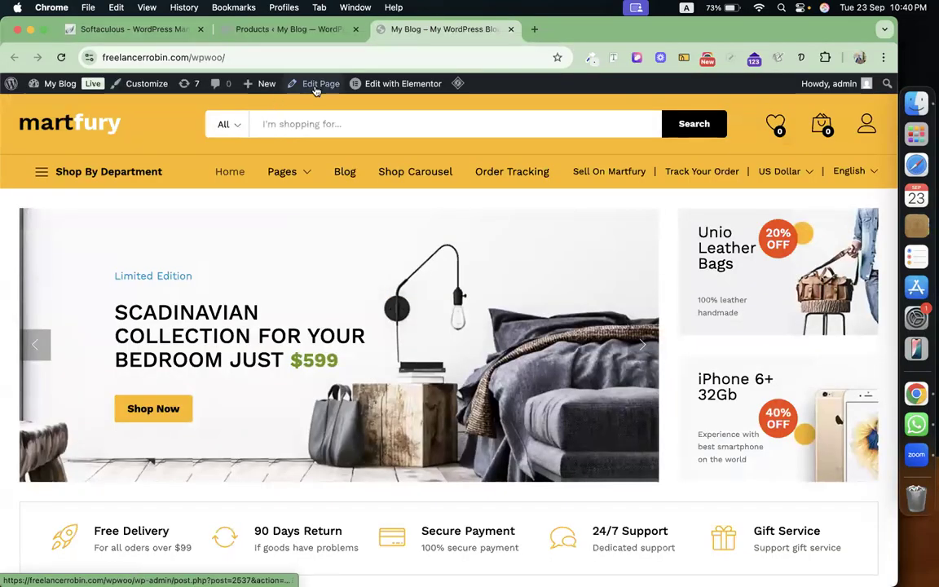
Open the Home Full Width page in Elementor and skip the Notifications dialog.
{"action": "left_click", "coordinate": [413, 85]}
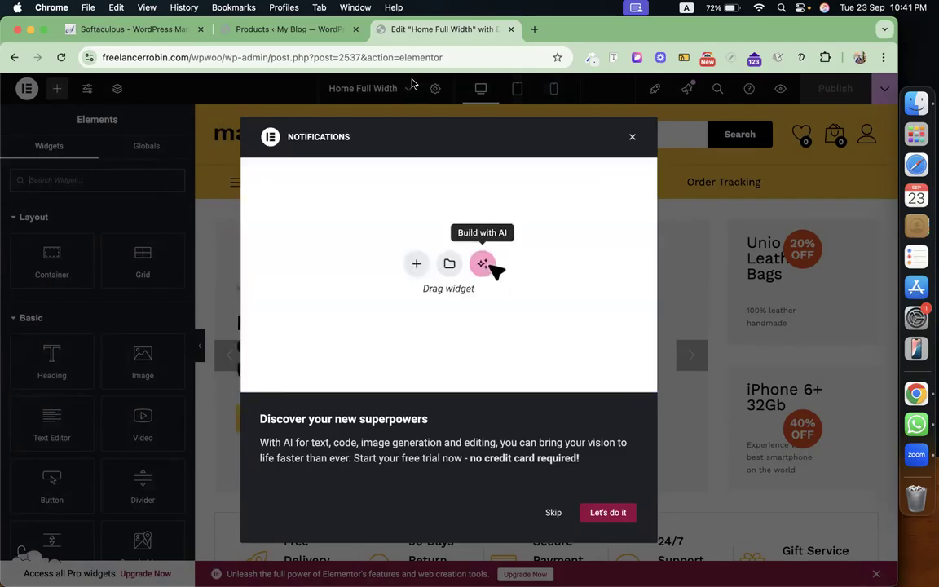
{"action": "left_click", "coordinate": [552, 514]}
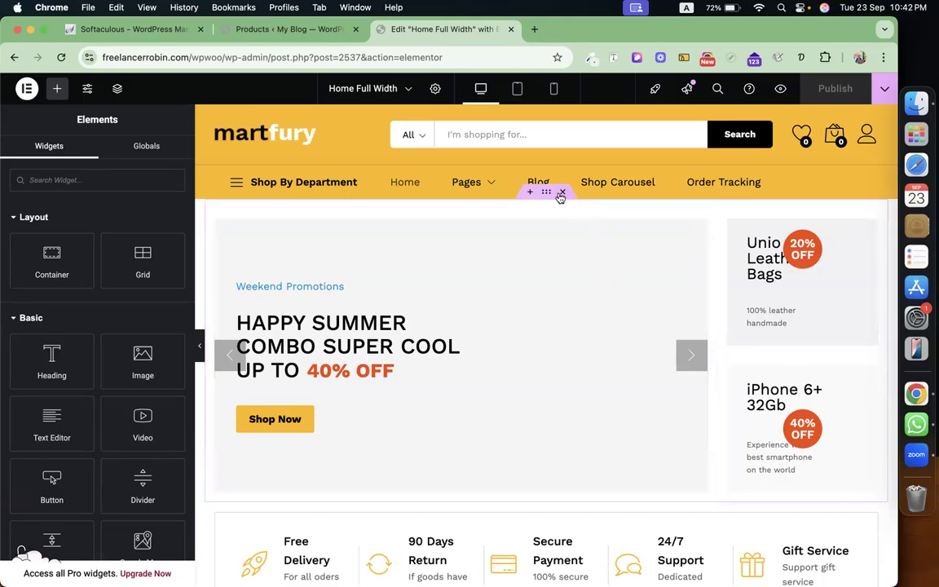
{"action": "left_click", "coordinate": [530, 192]}
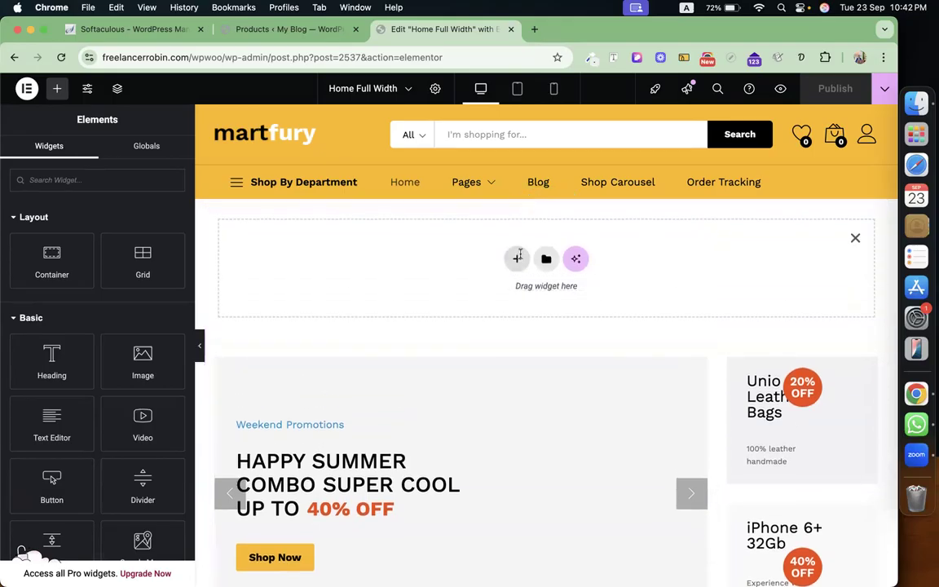
{"action": "left_click", "coordinate": [517, 258]}
{"action": "left_click", "coordinate": [507, 294]}
{"action": "left_click", "coordinate": [367, 286]}
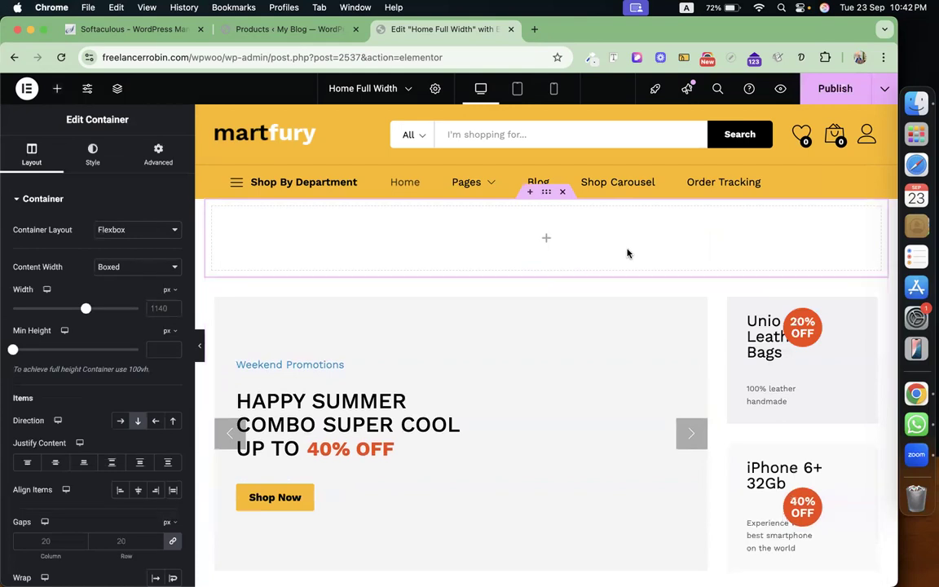
{"action": "left_click", "coordinate": [562, 192]}
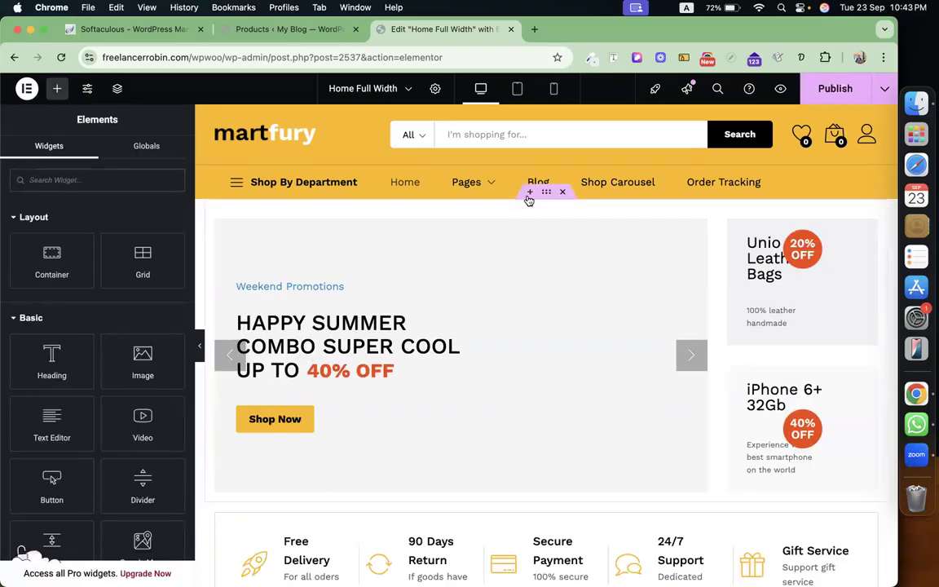
{"action": "left_click", "coordinate": [529, 208]}
{"action": "left_click", "coordinate": [516, 256]}
{"action": "left_click", "coordinate": [505, 300]}
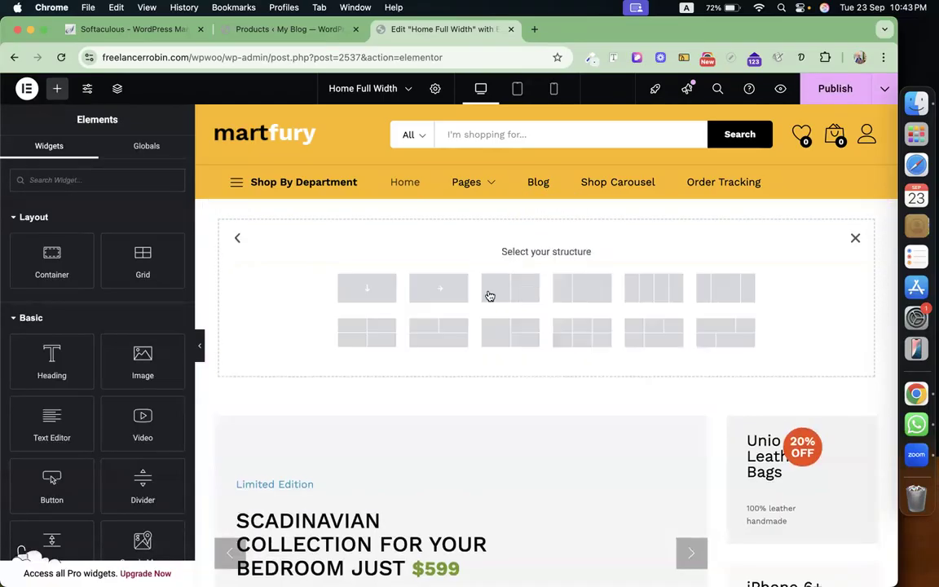
{"action": "left_click", "coordinate": [375, 296]}
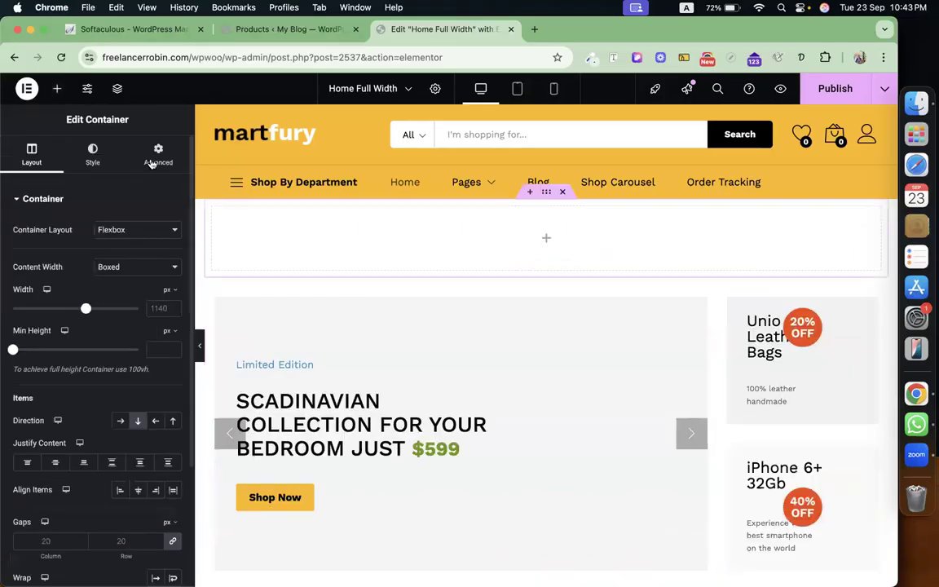
{"action": "left_click", "coordinate": [57, 88]}
{"action": "type", "text": "iamge"}
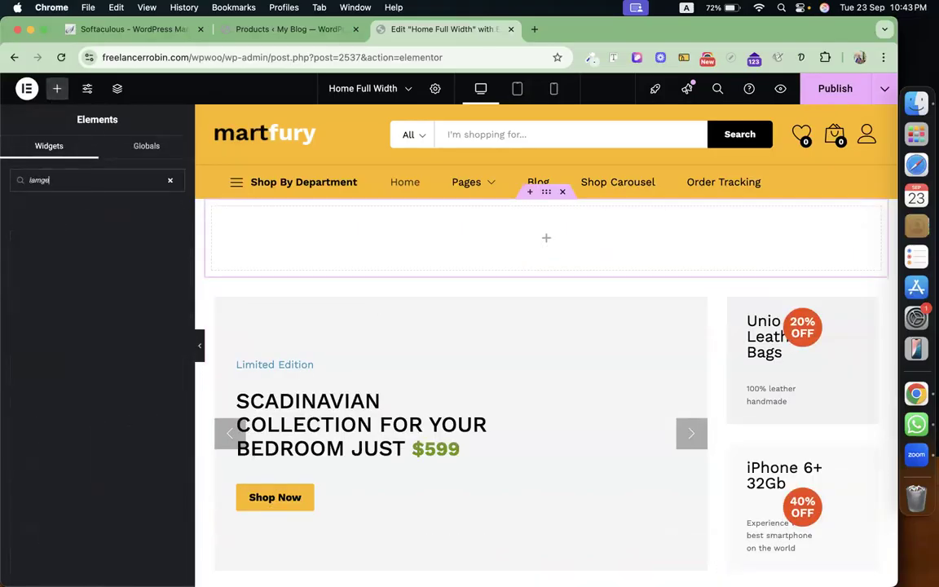
{"action": "key", "text": "BackSpace"}
{"action": "key", "text": "BackSpace"}
{"action": "key", "text": "BackSpace"}
{"action": "type", "text": "image c"}
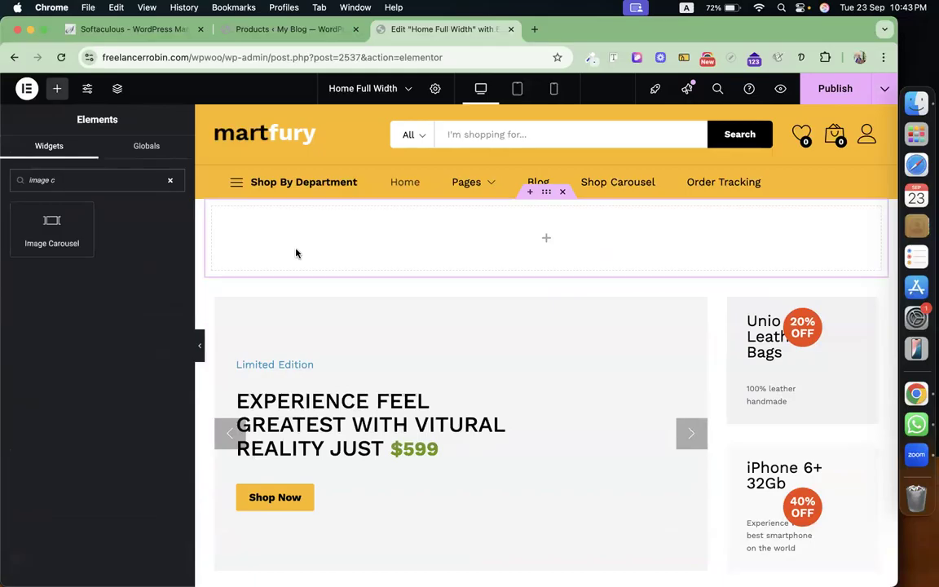
{"action": "left_click", "coordinate": [562, 192]}
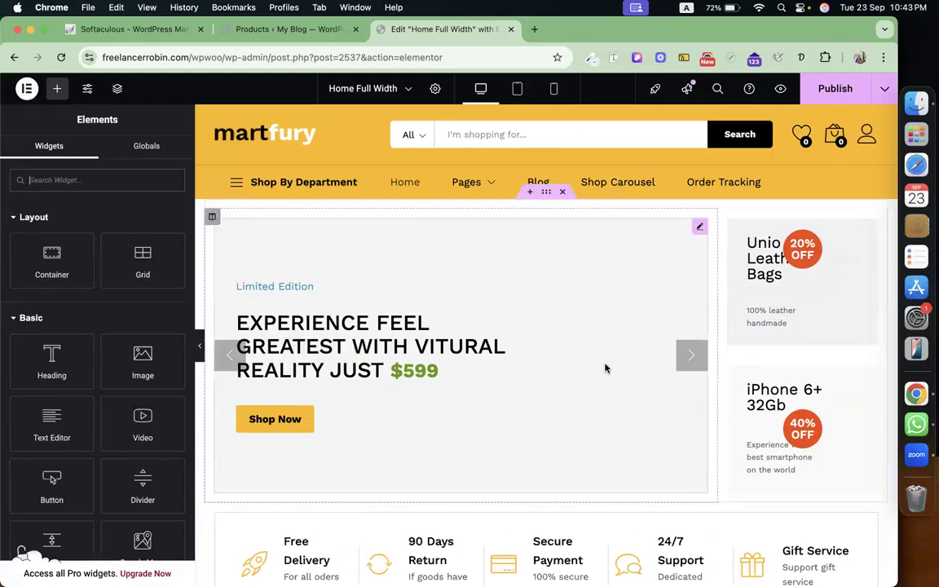
Open the Martfury Slides banner settings and review Item #1's background and content fields, then collapse it.
{"action": "left_click", "coordinate": [700, 228]}
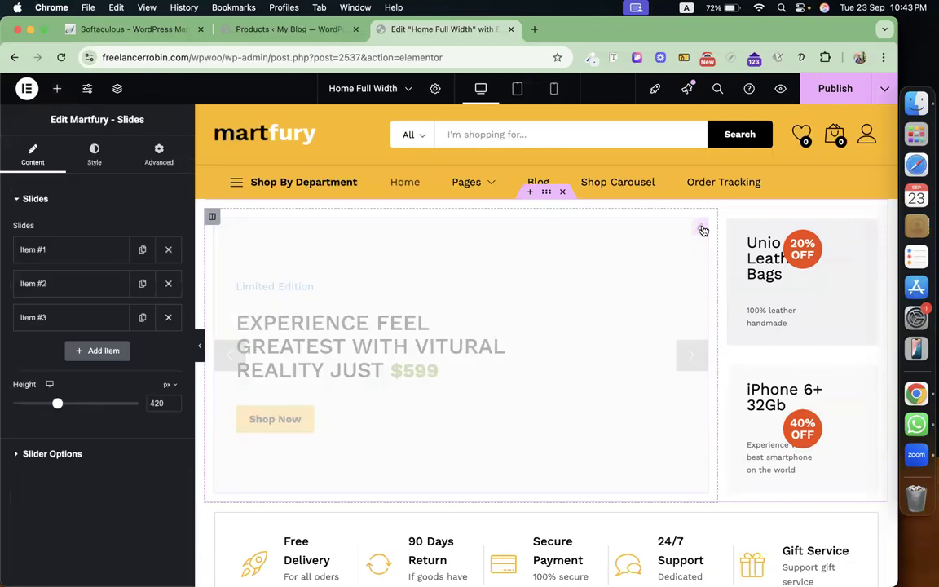
{"action": "left_click", "coordinate": [70, 251]}
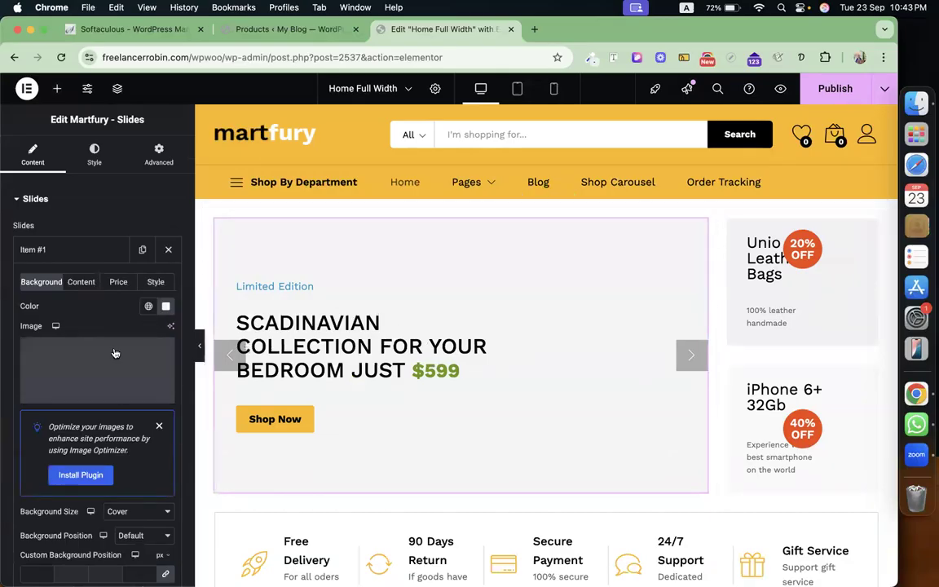
{"action": "left_click", "coordinate": [87, 282]}
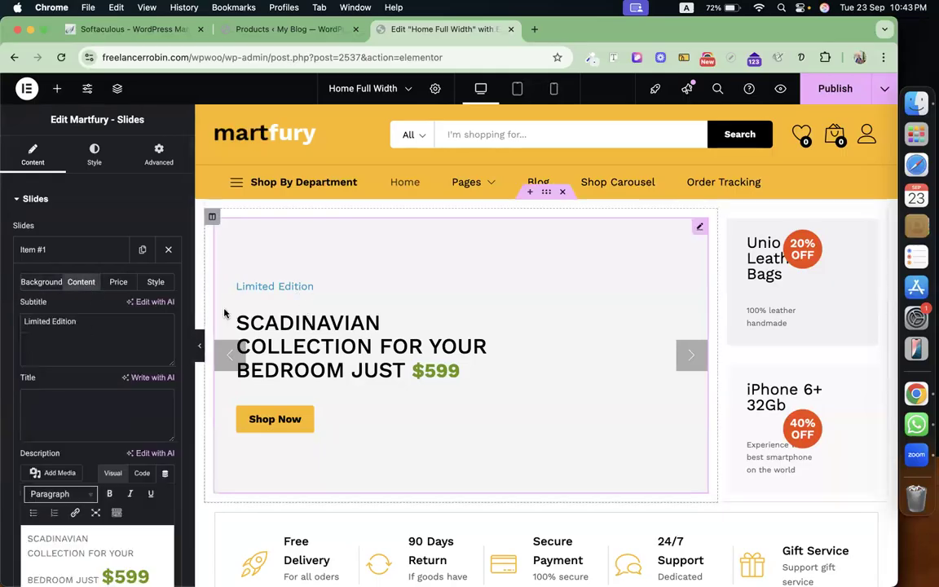
{"action": "scroll", "coordinate": [87, 435], "scroll_direction": "down", "scroll_amount": 1}
{"action": "scroll", "coordinate": [88, 436], "scroll_direction": "down", "scroll_amount": 2}
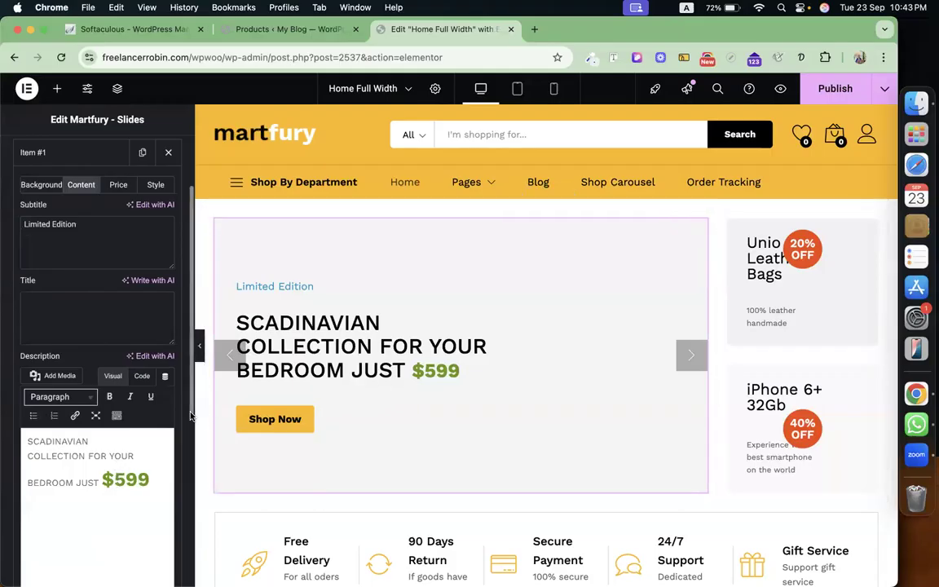
{"action": "scroll", "coordinate": [190, 416], "scroll_direction": "down", "scroll_amount": 5}
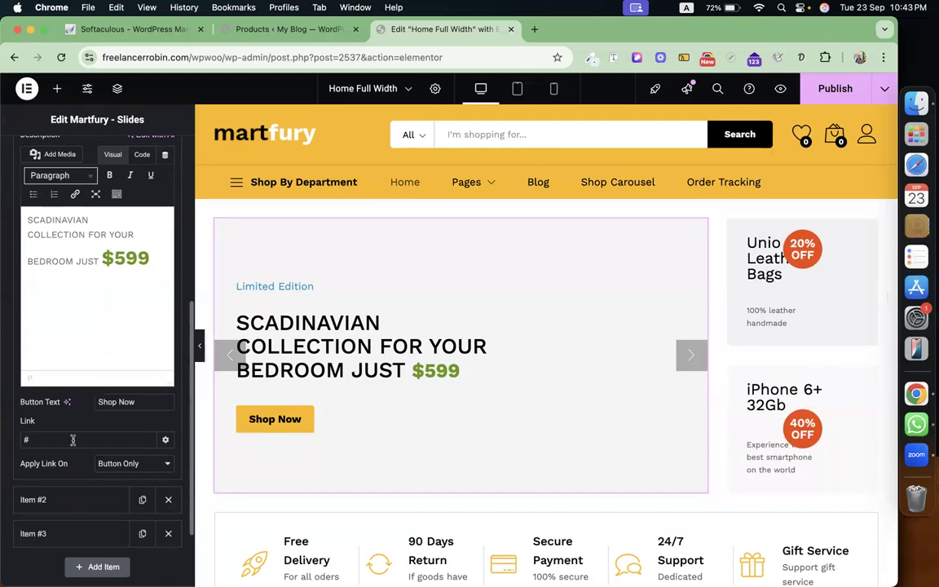
{"action": "scroll", "coordinate": [72, 440], "scroll_direction": "up", "scroll_amount": 2}
{"action": "scroll", "coordinate": [78, 217], "scroll_direction": "up", "scroll_amount": 6}
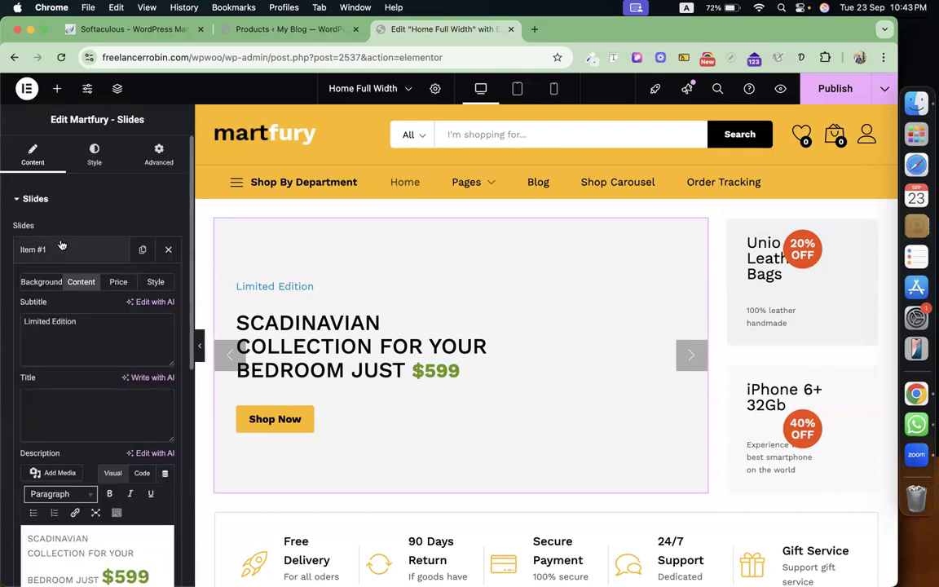
{"action": "left_click", "coordinate": [63, 248]}
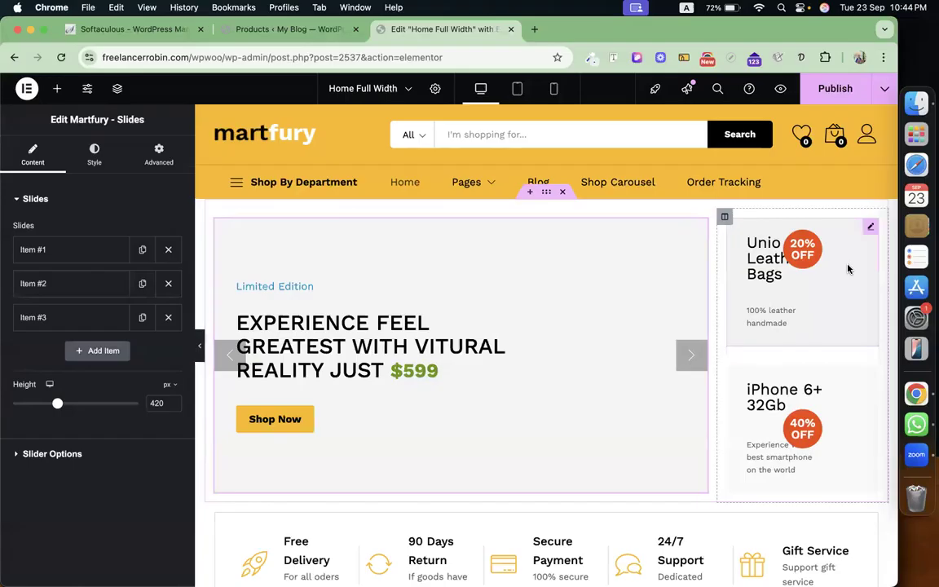
Inspect the Unio Leather Bags Banner Small's content and Background tab, then return to the Elements panel.
{"action": "left_click", "coordinate": [871, 228]}
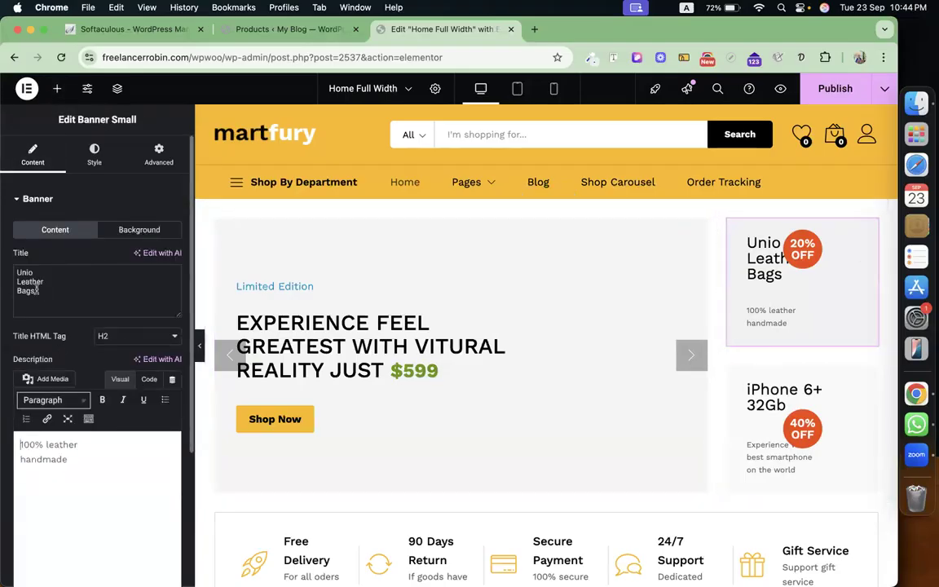
{"action": "left_click", "coordinate": [142, 237]}
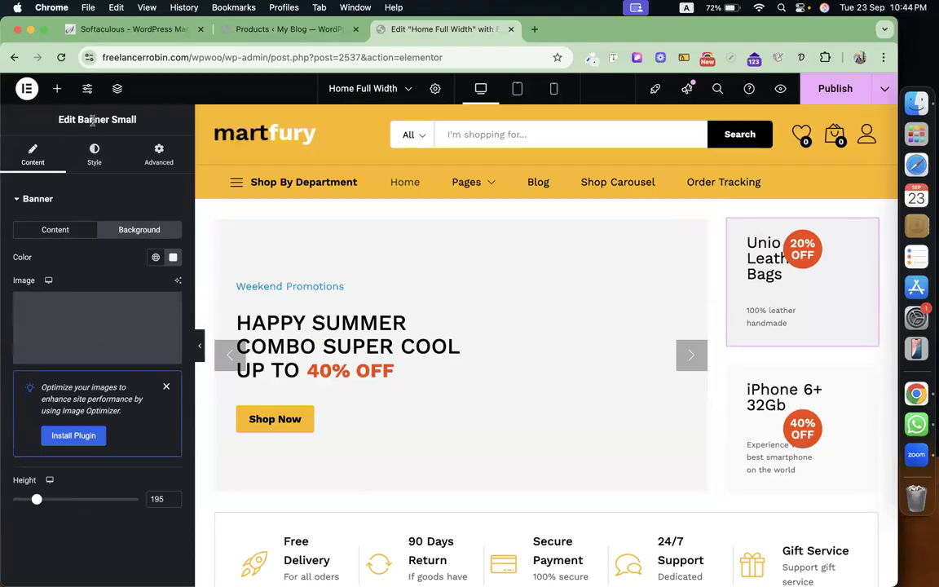
{"action": "left_click", "coordinate": [58, 88]}
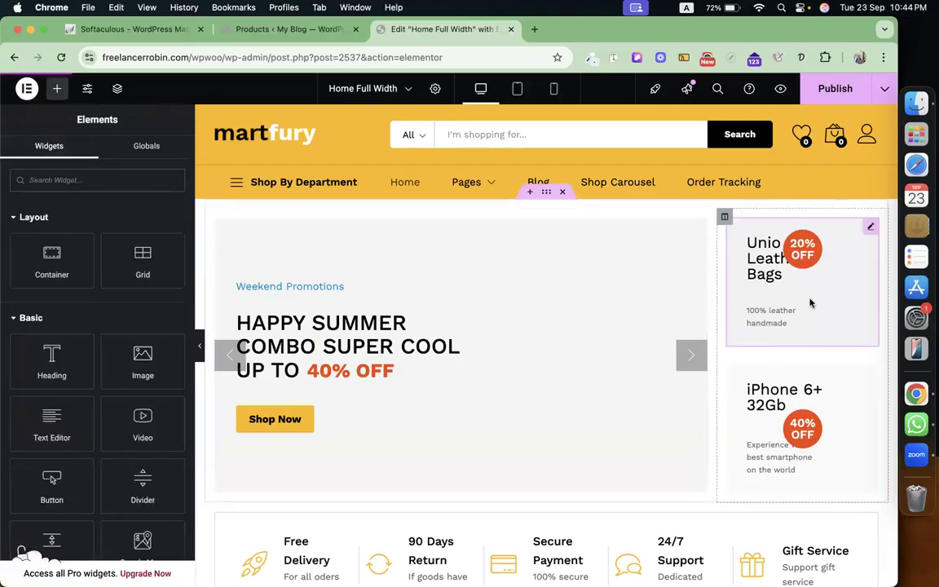
{"action": "left_click", "coordinate": [870, 227]}
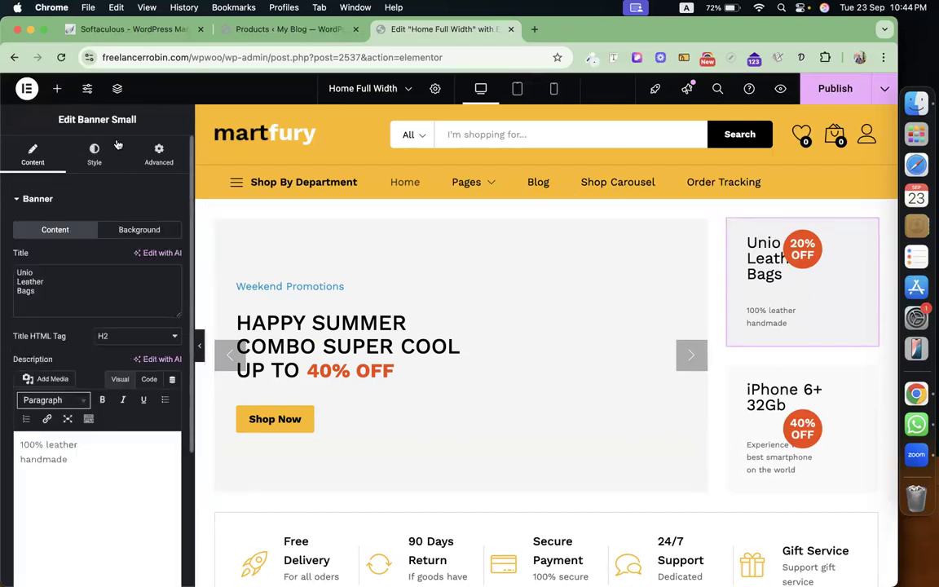
{"action": "left_click", "coordinate": [55, 91]}
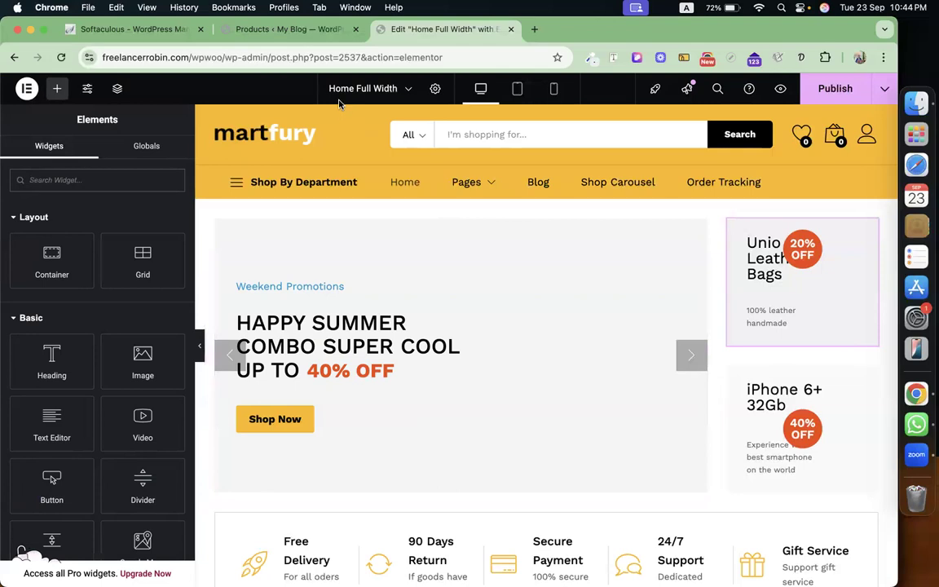
{"action": "scroll", "coordinate": [470, 330], "scroll_direction": "down", "scroll_amount": 3}
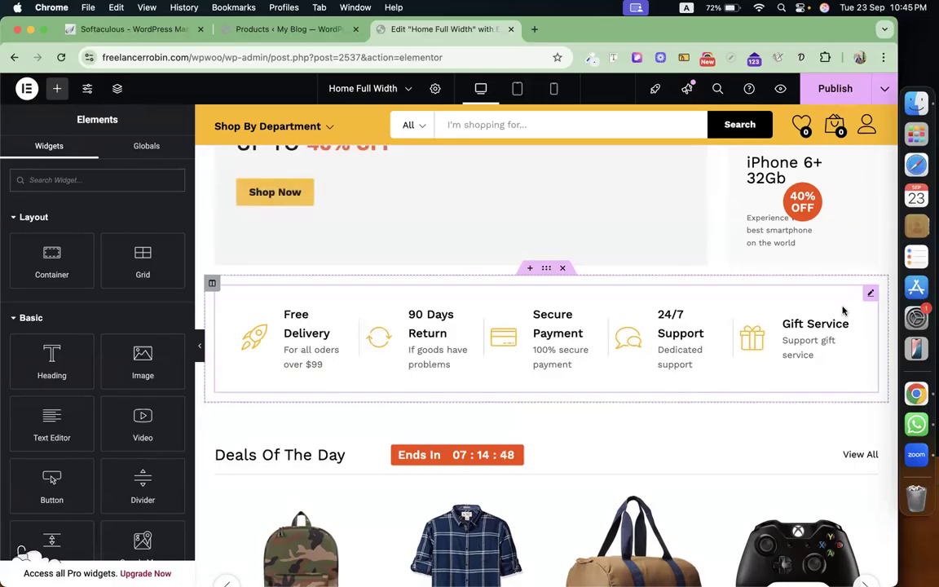
In the Icons List, change the Free Delivery description to 'For all oders over $999'.
{"action": "left_click", "coordinate": [760, 286]}
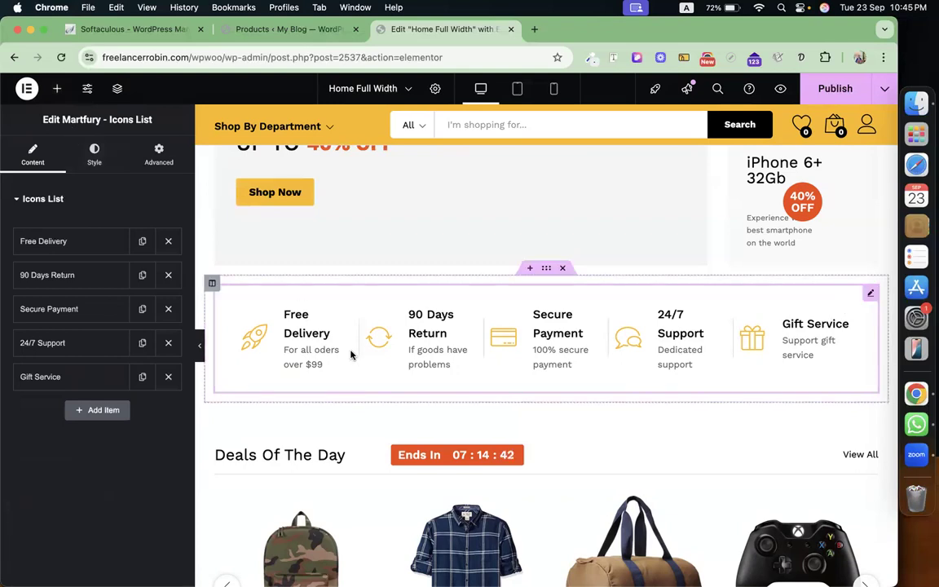
{"action": "left_click", "coordinate": [70, 241]}
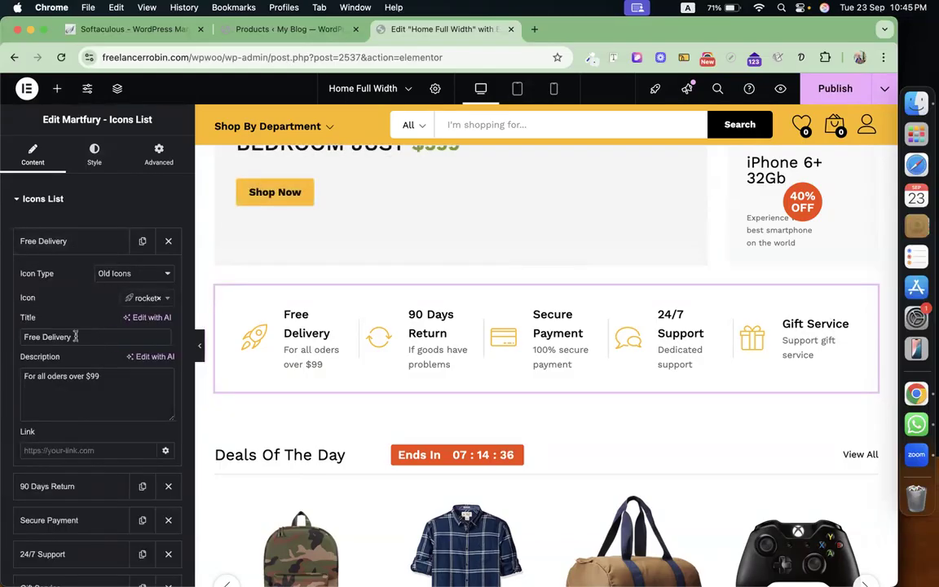
{"action": "left_click", "coordinate": [105, 378]}
{"action": "type", "text": "9"}
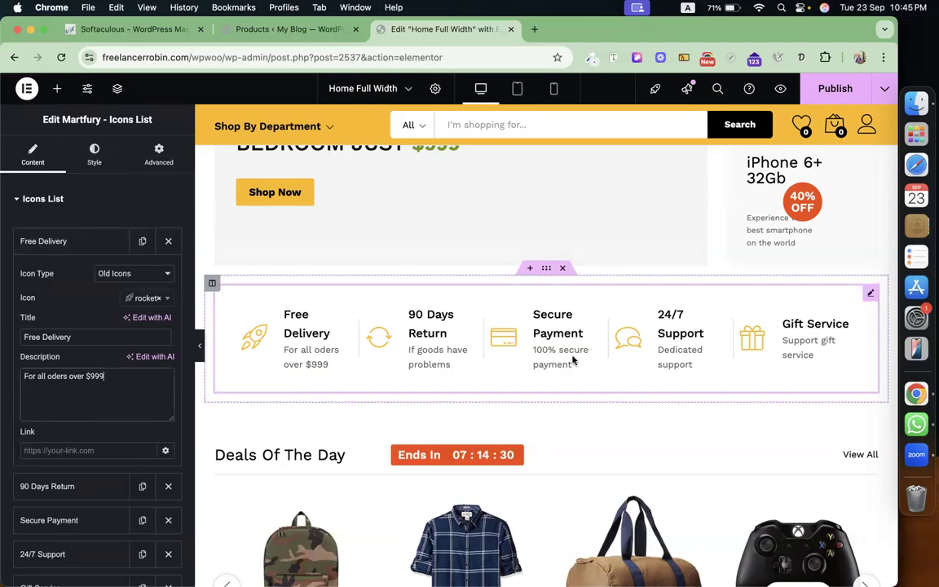
{"action": "scroll", "coordinate": [572, 359], "scroll_direction": "down", "scroll_amount": 5}
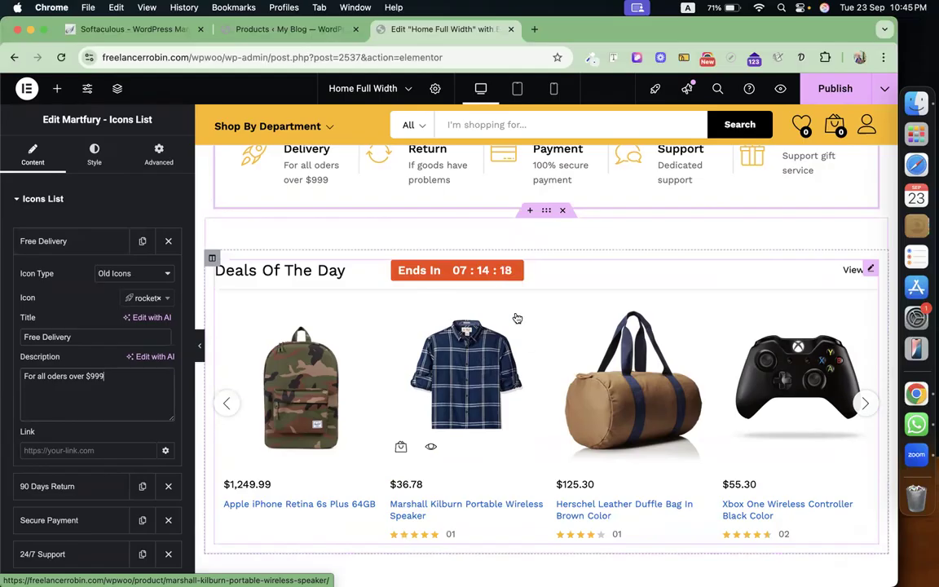
Open the Deals Of The Day carousel's Products settings, showing On Sale products, 12 per view.
{"action": "left_click", "coordinate": [59, 87]}
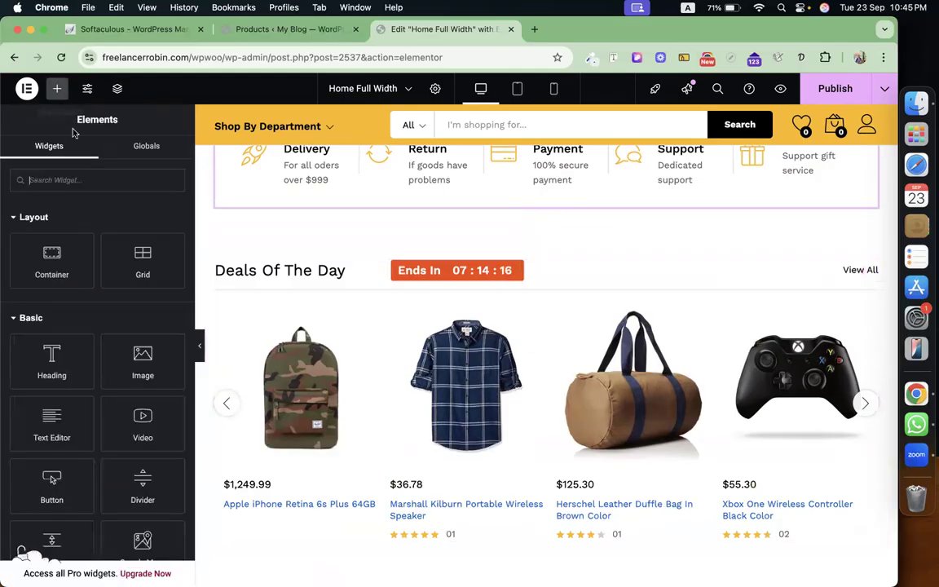
{"action": "left_click", "coordinate": [873, 269]}
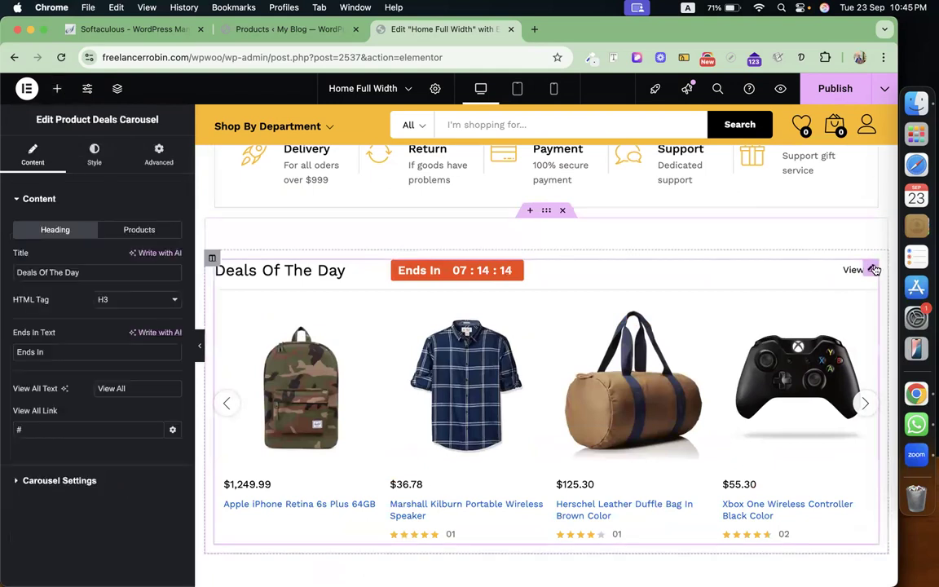
{"action": "left_click", "coordinate": [130, 231]}
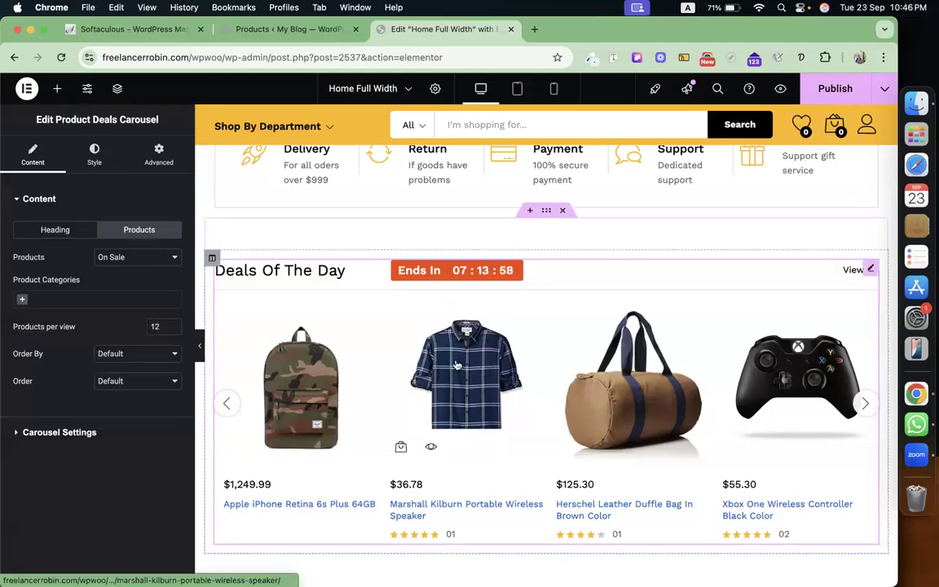
{"action": "scroll", "coordinate": [457, 365], "scroll_direction": "down", "scroll_amount": 5}
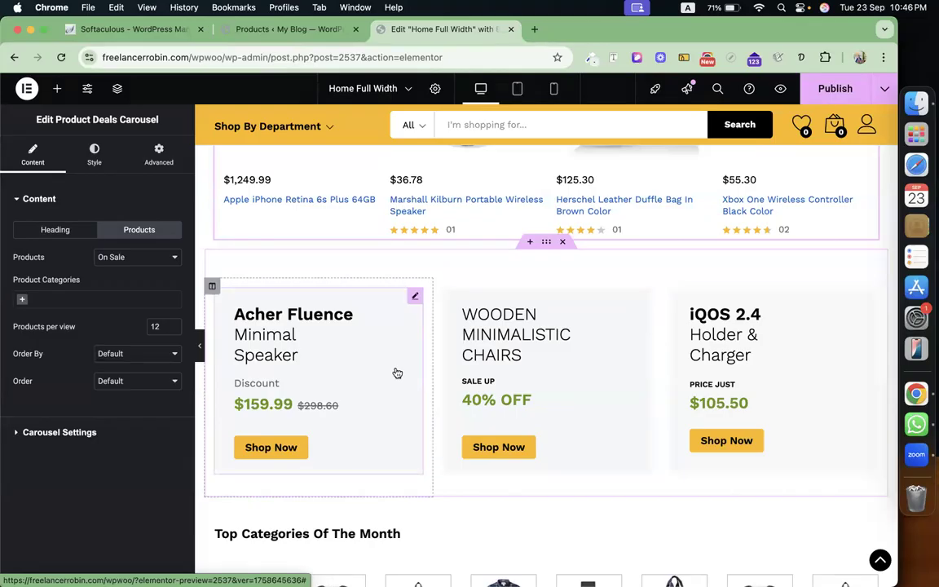
Insert an empty Flexbox section beneath the Deals Of The Day carousel and scroll to Top Categories Of The Month.
{"action": "left_click", "coordinate": [530, 245]}
{"action": "left_click", "coordinate": [515, 308]}
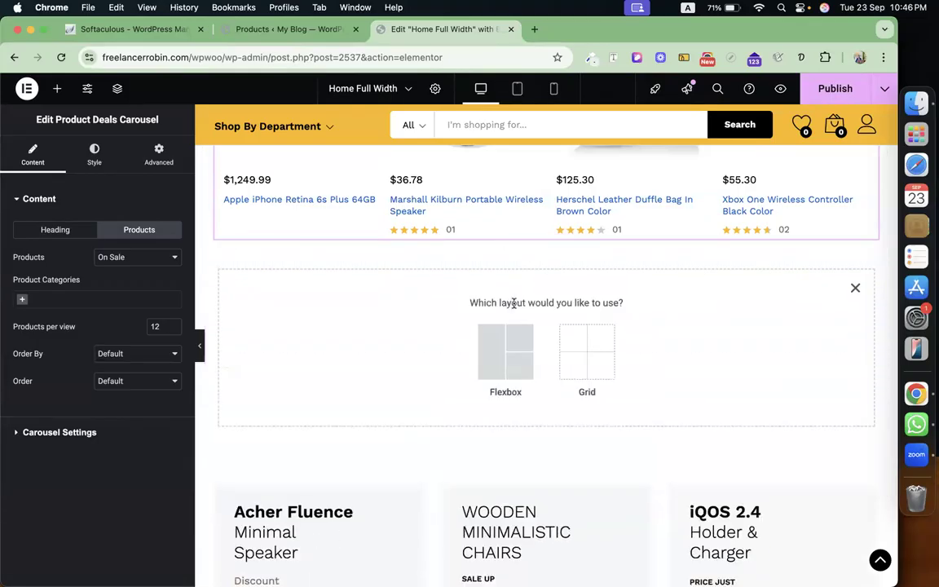
{"action": "left_click", "coordinate": [502, 355]}
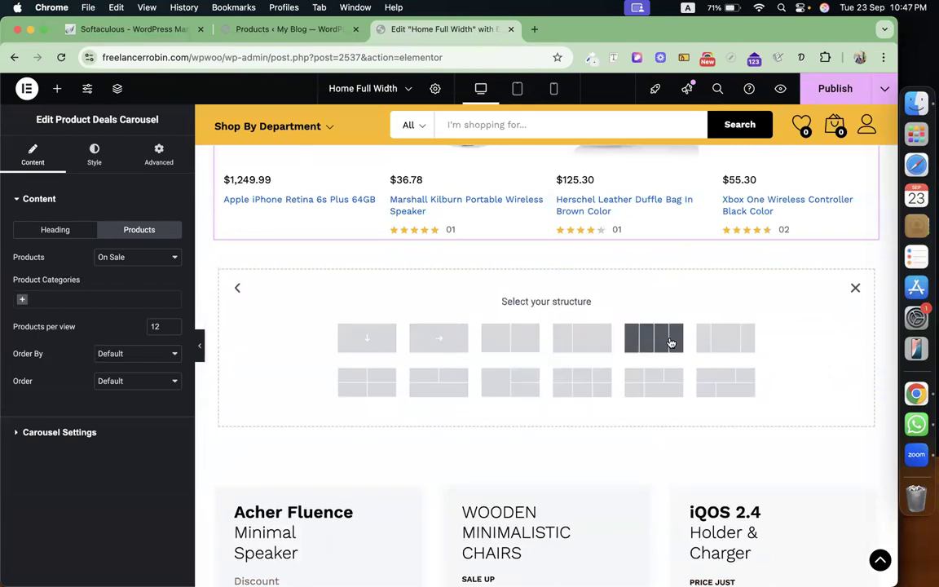
{"action": "scroll", "coordinate": [667, 447], "scroll_direction": "down", "scroll_amount": 3}
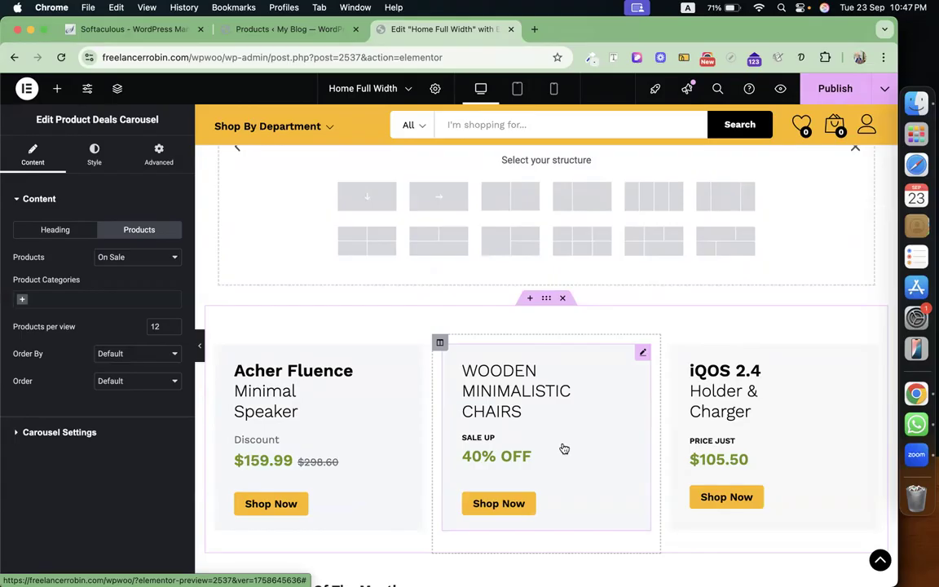
{"action": "scroll", "coordinate": [563, 449], "scroll_direction": "down", "scroll_amount": 5}
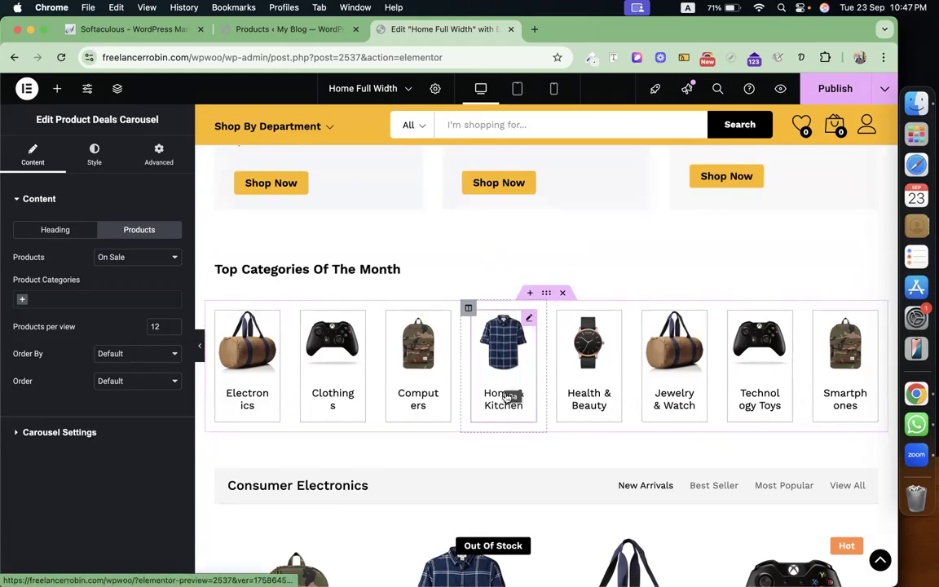
Open the Home & Kitchen image box's title and link settings, then review the product rows.
{"action": "left_click", "coordinate": [528, 321]}
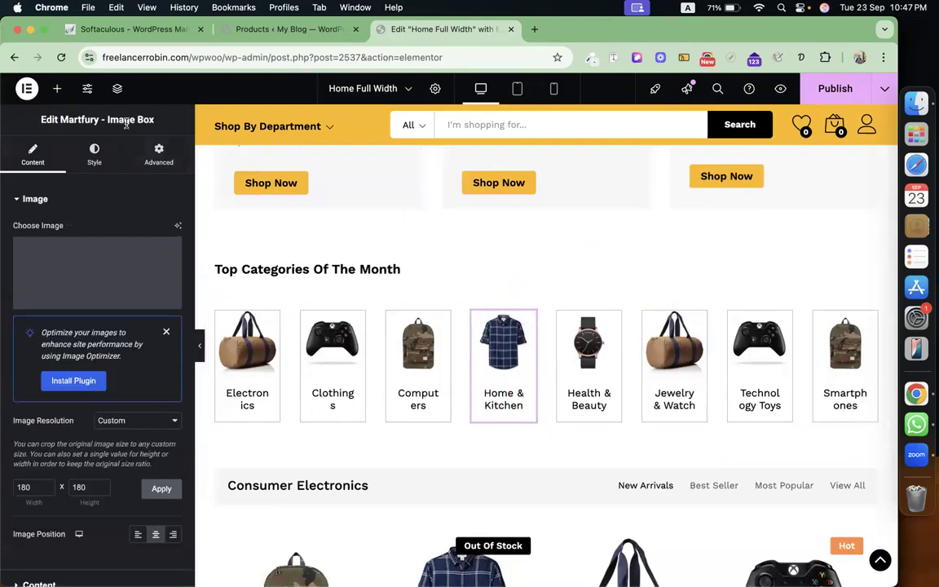
{"action": "scroll", "coordinate": [91, 426], "scroll_direction": "down", "scroll_amount": 1}
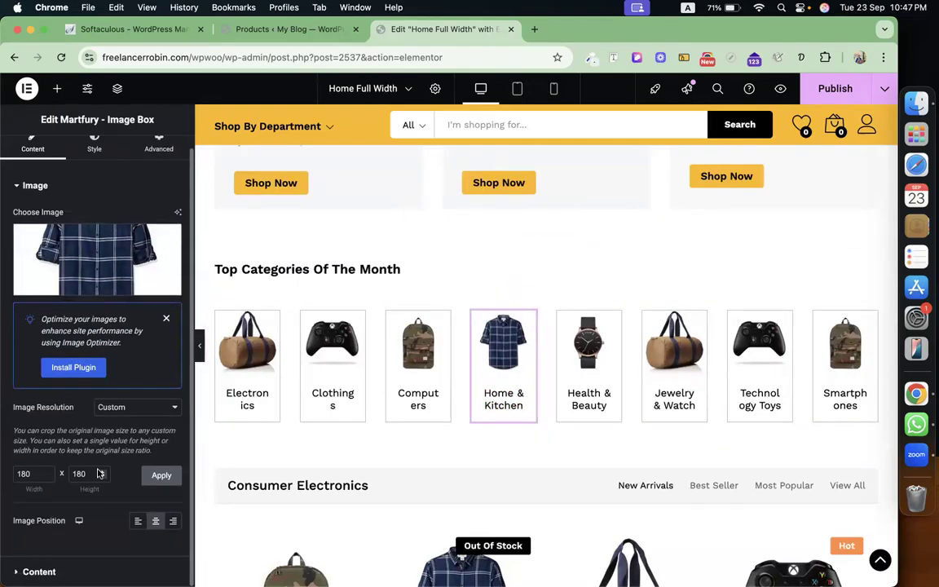
{"action": "left_click", "coordinate": [89, 571]}
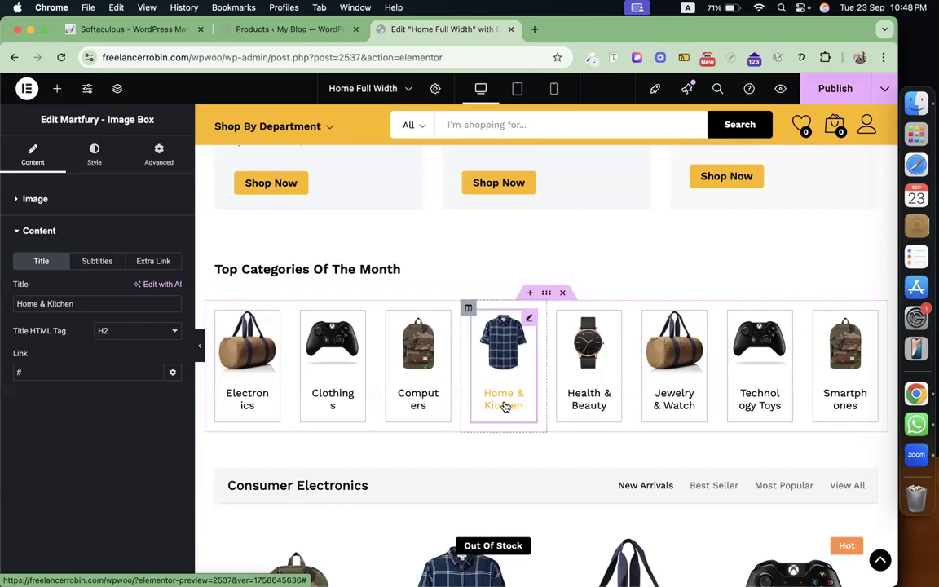
{"action": "scroll", "coordinate": [504, 405], "scroll_direction": "down", "scroll_amount": 5}
{"action": "scroll", "coordinate": [510, 355], "scroll_direction": "up", "scroll_amount": 1}
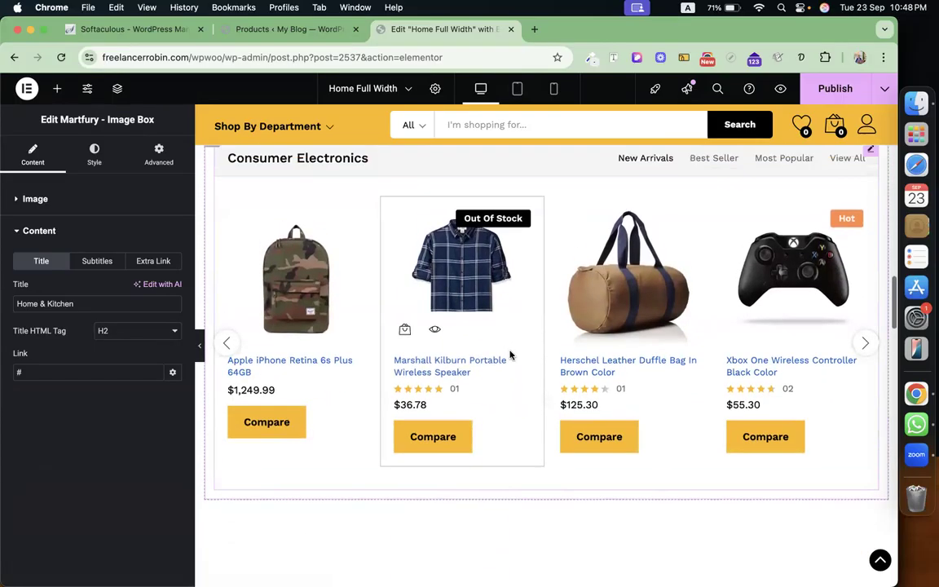
{"action": "scroll", "coordinate": [510, 355], "scroll_direction": "up", "scroll_amount": 2}
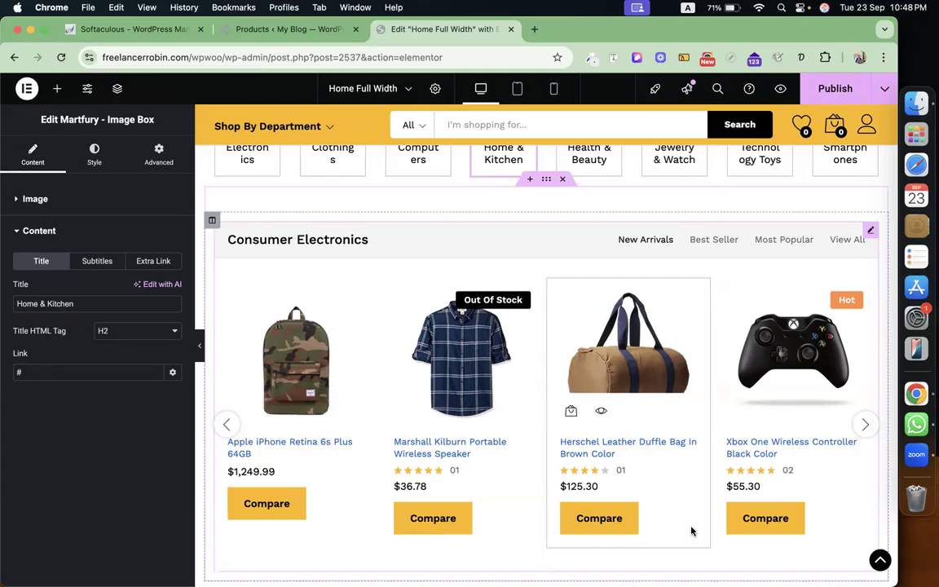
{"action": "scroll", "coordinate": [691, 530], "scroll_direction": "up", "scroll_amount": 5}
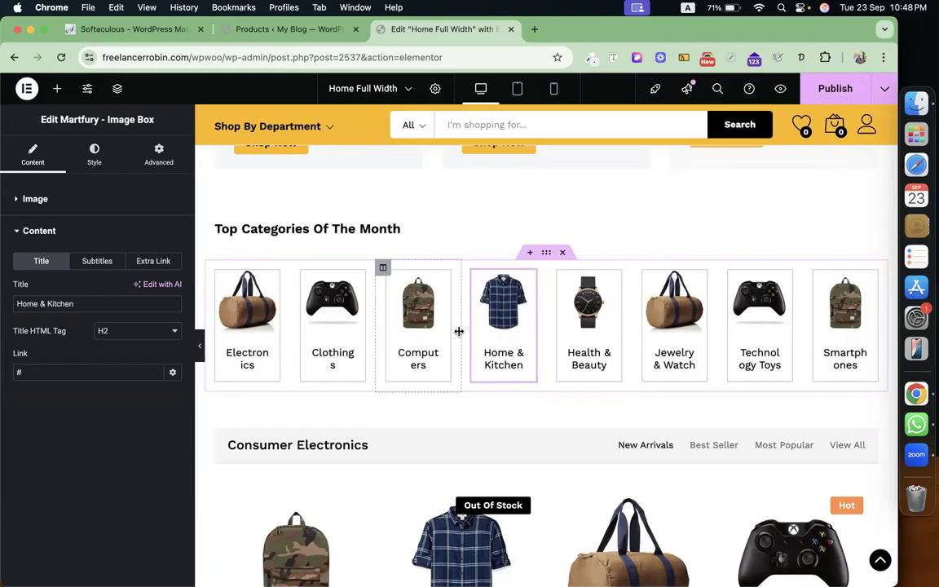
{"action": "scroll", "coordinate": [459, 332], "scroll_direction": "down", "scroll_amount": 5}
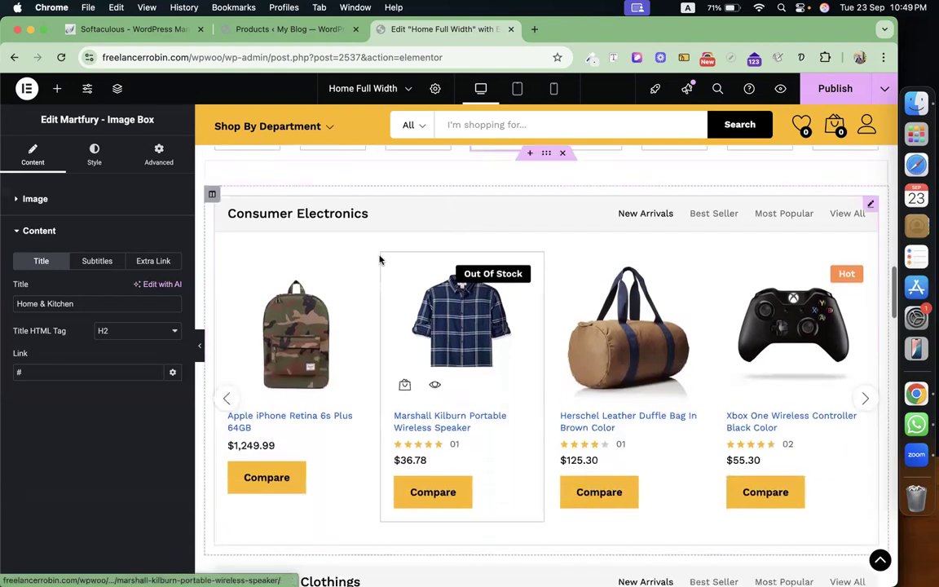
{"action": "scroll", "coordinate": [513, 375], "scroll_direction": "down", "scroll_amount": 7}
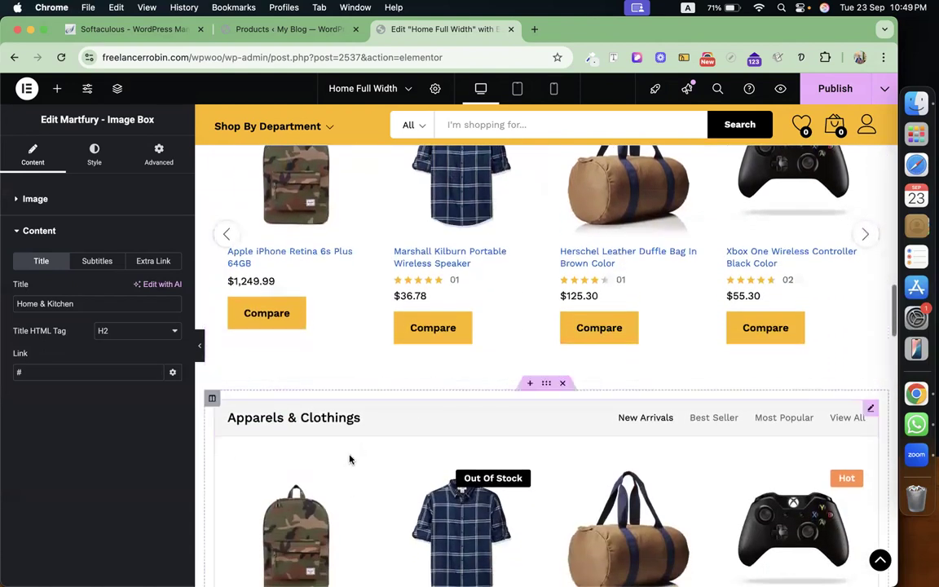
{"action": "scroll", "coordinate": [565, 379], "scroll_direction": "up", "scroll_amount": 8}
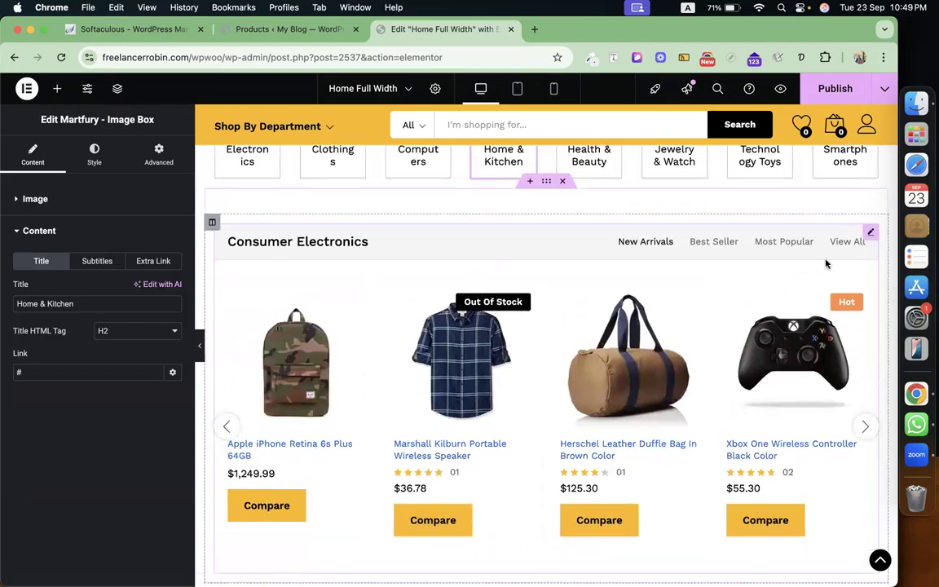
Set the Consumer Electronics carousel's Total Products to 3.
{"action": "left_click", "coordinate": [871, 233]}
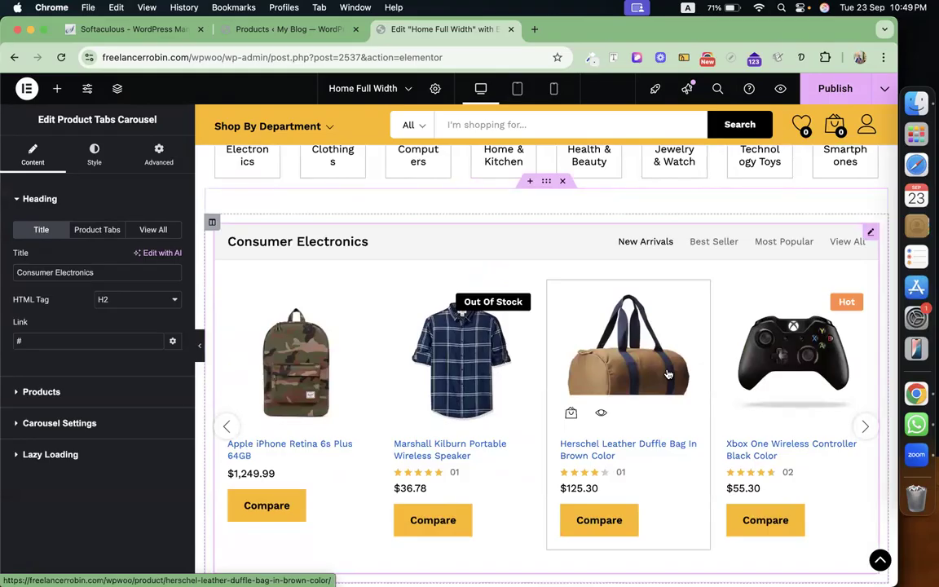
{"action": "double_click", "coordinate": [107, 274]}
{"action": "triple_click", "coordinate": [108, 274]}
{"action": "left_click", "coordinate": [108, 274]}
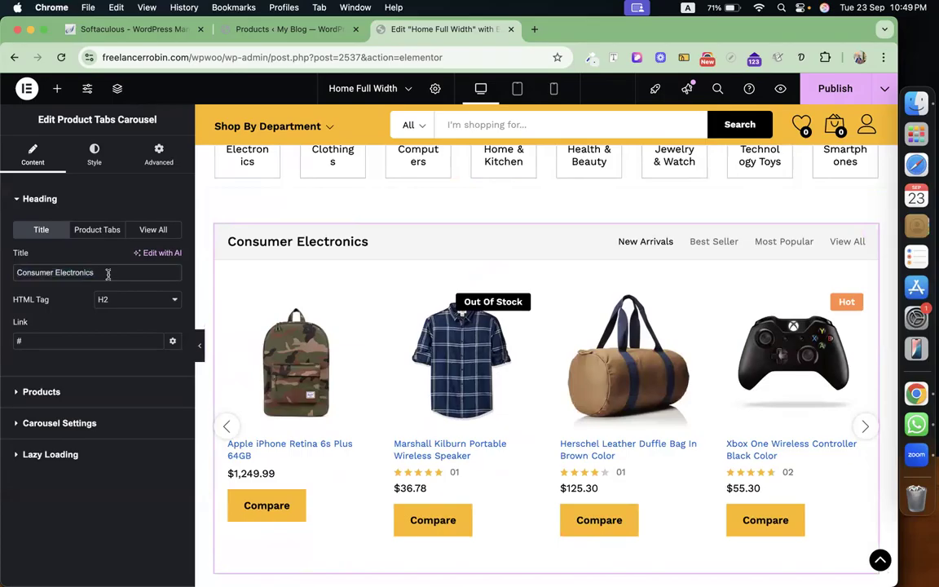
{"action": "left_click", "coordinate": [93, 392]}
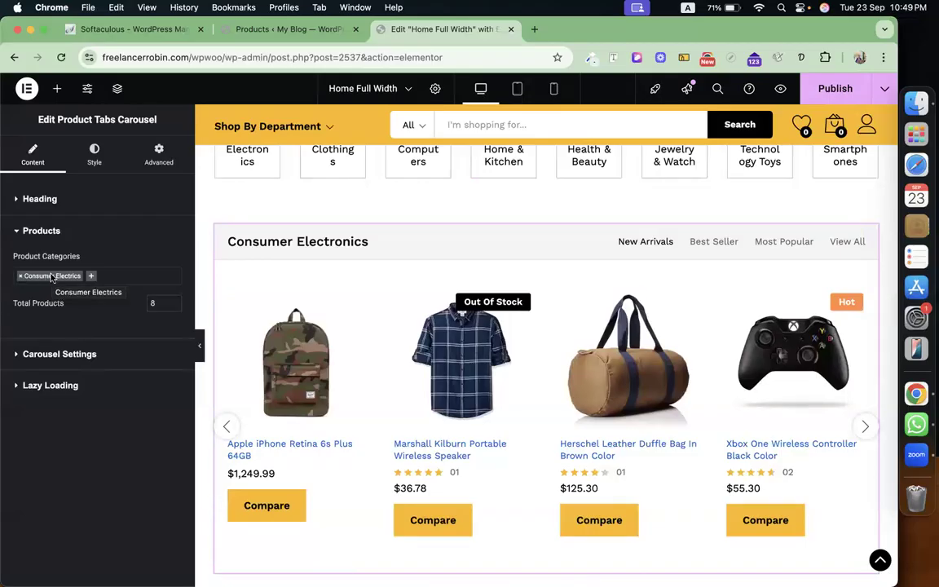
{"action": "left_click", "coordinate": [153, 303]}
{"action": "type", "text": "3"}
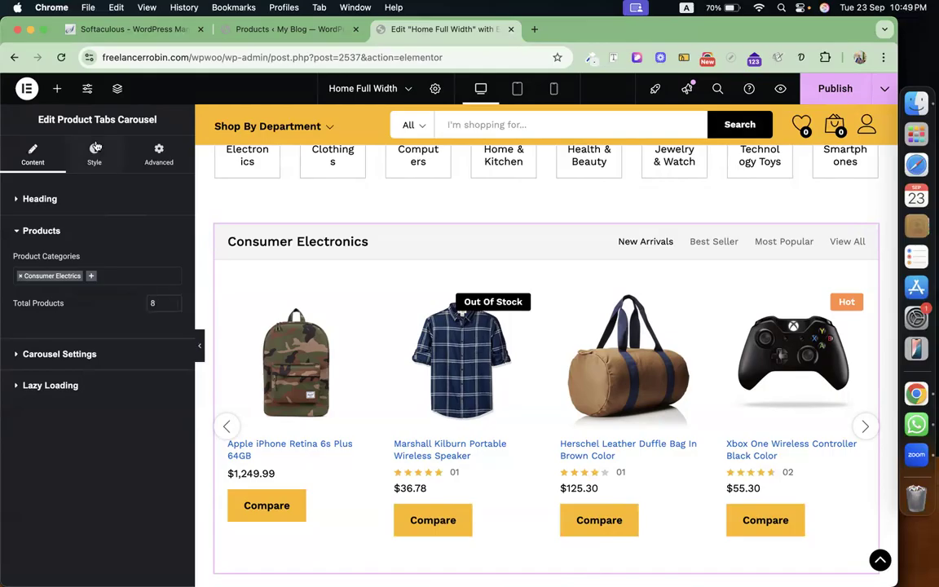
{"action": "left_click", "coordinate": [91, 198]}
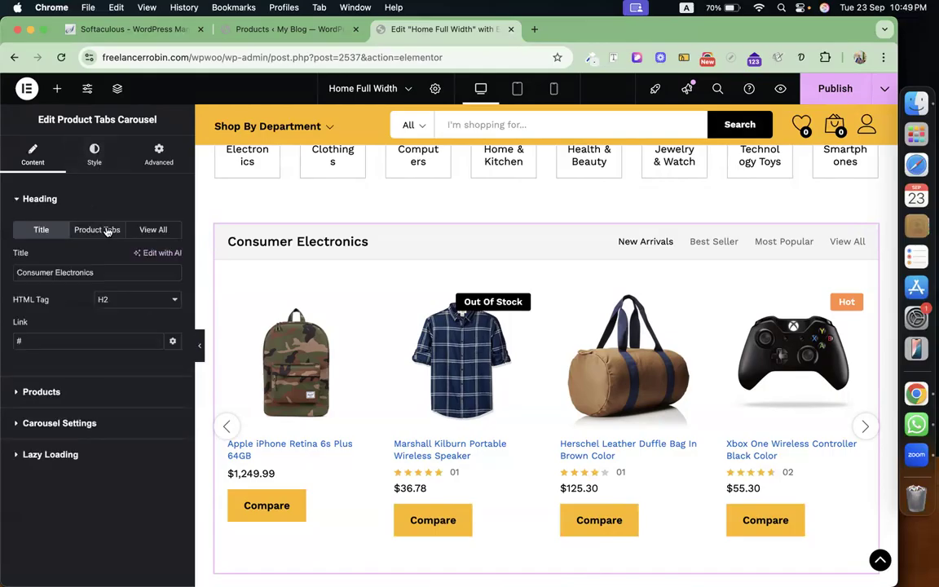
Review the carousel's New Arrivals, Best Seller and Most Popular product tab items.
{"action": "left_click", "coordinate": [107, 231]}
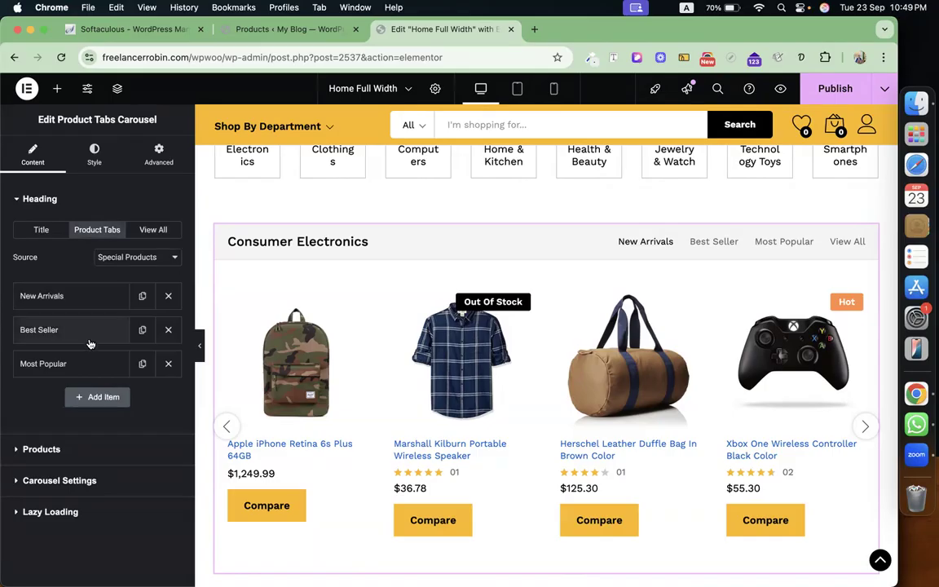
{"action": "left_click", "coordinate": [91, 298]}
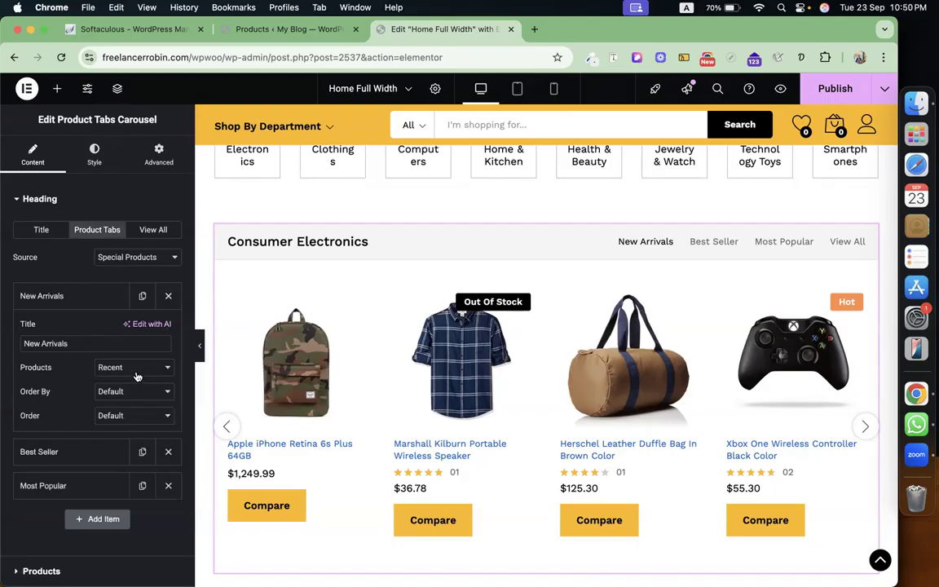
{"action": "left_click", "coordinate": [106, 308]}
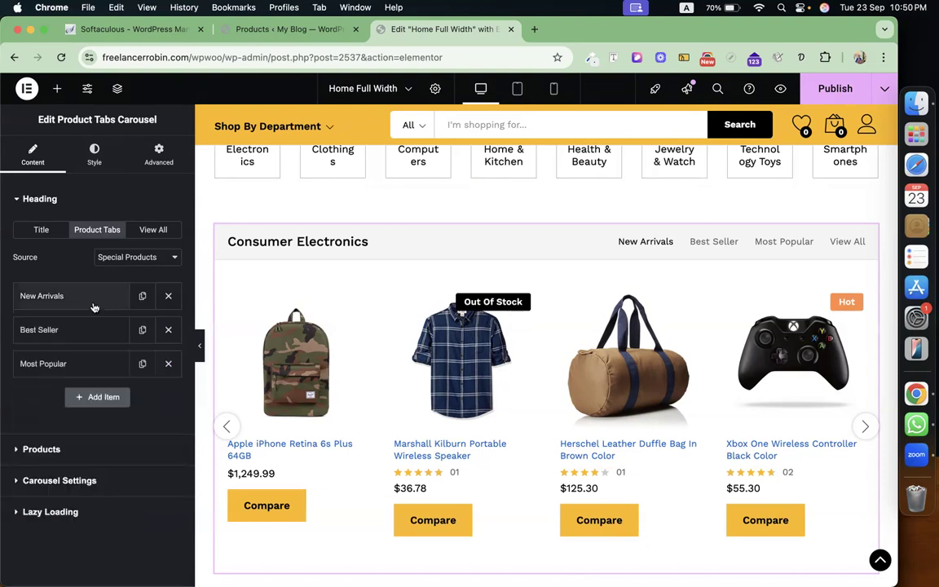
{"action": "left_click", "coordinate": [94, 330]}
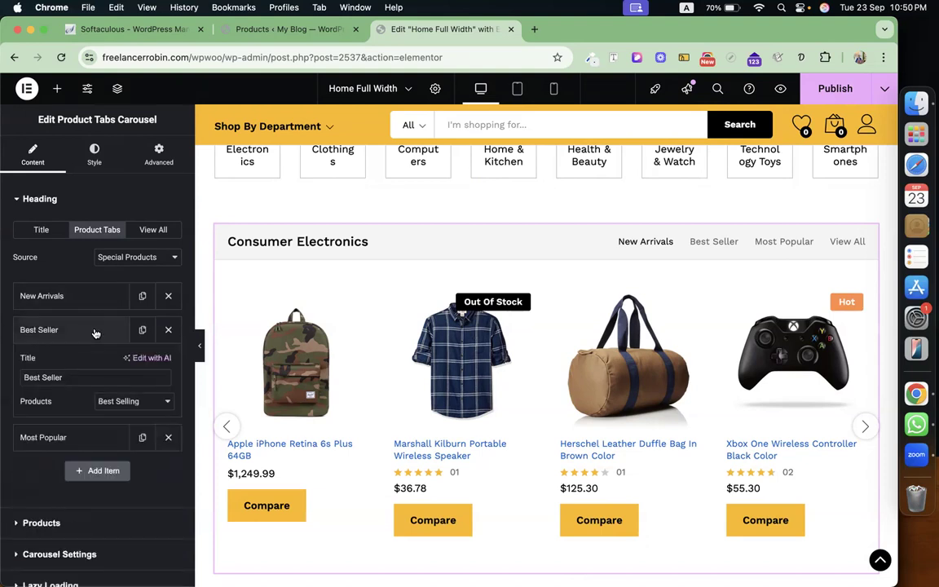
{"action": "left_click", "coordinate": [133, 403]}
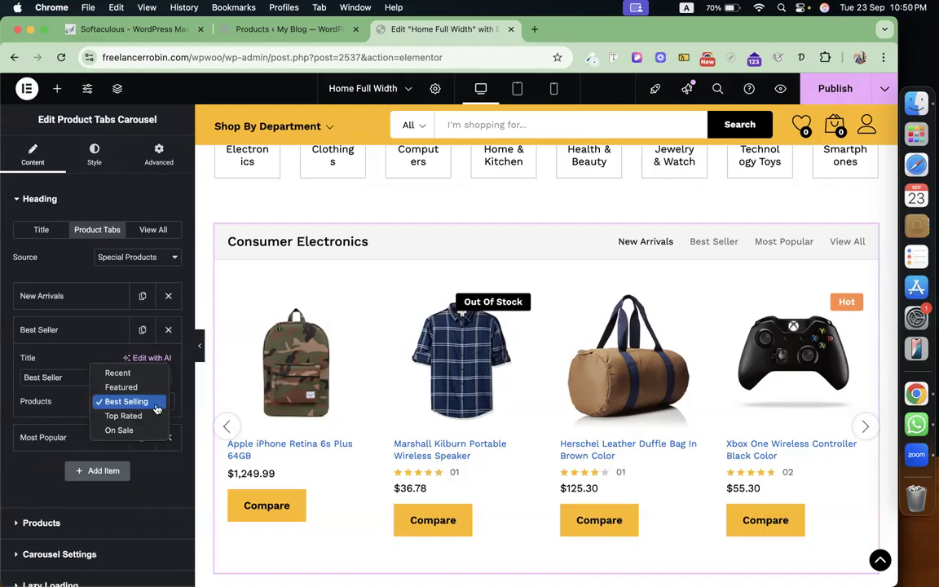
{"action": "left_click", "coordinate": [57, 336]}
{"action": "left_click", "coordinate": [57, 336]}
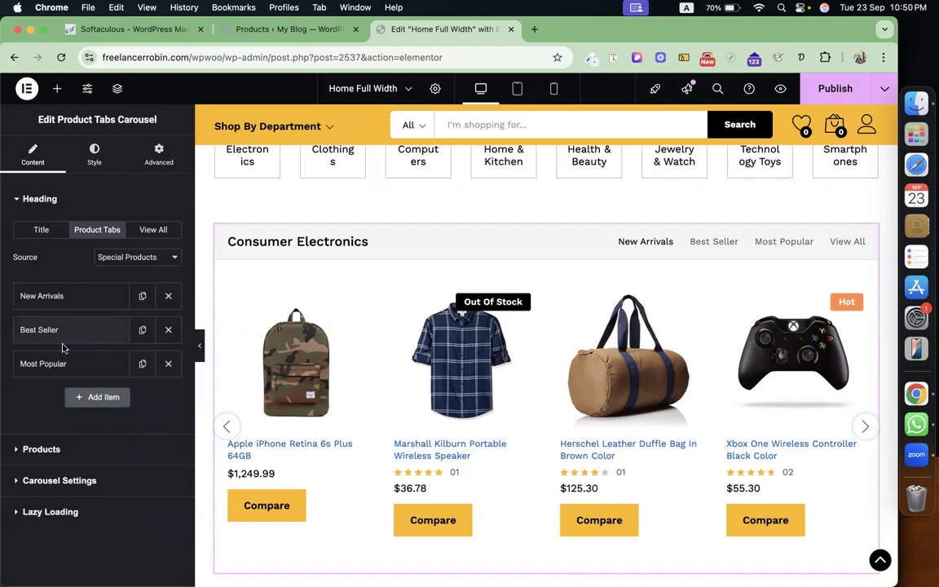
{"action": "left_click", "coordinate": [69, 363]}
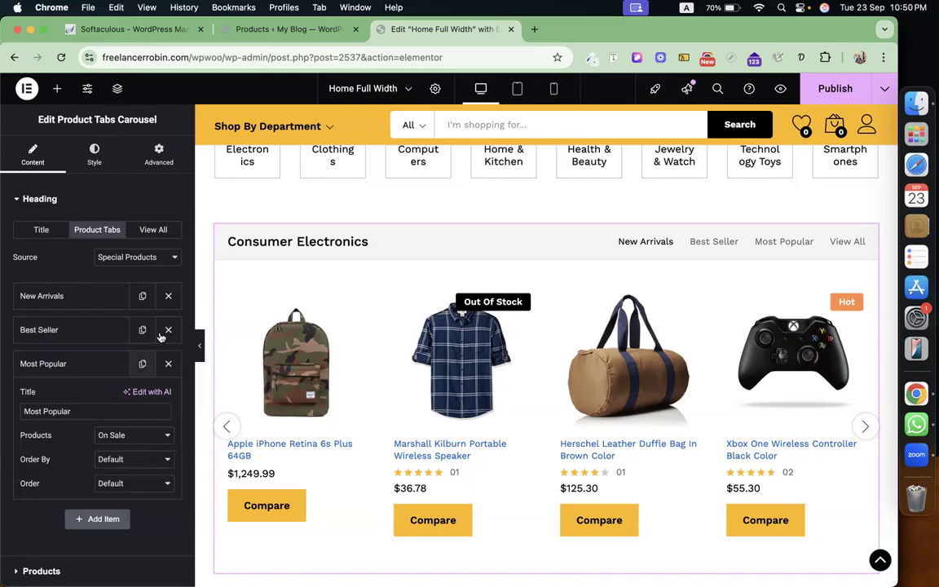
Check the View All link settings and publish the Home Full Width page.
{"action": "left_click", "coordinate": [151, 231]}
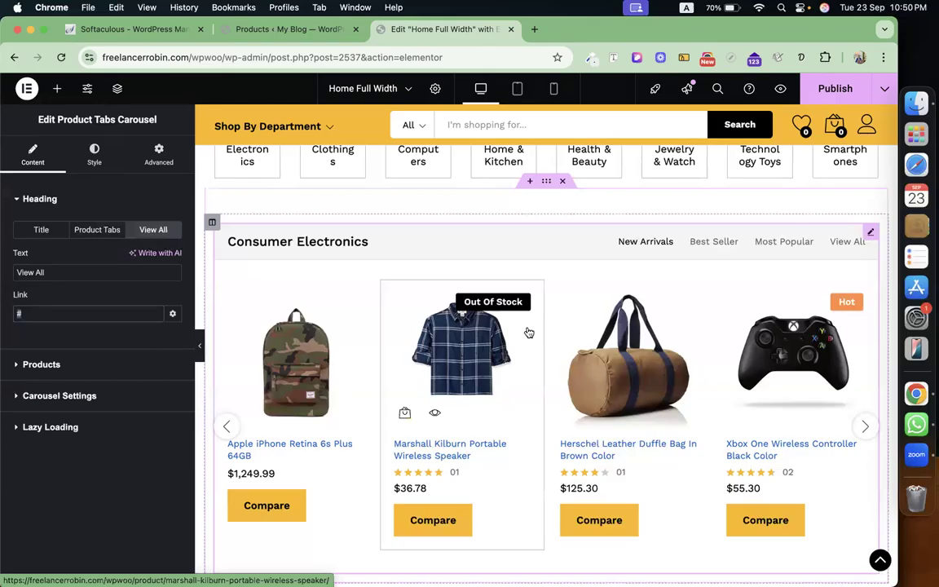
{"action": "left_click", "coordinate": [823, 88]}
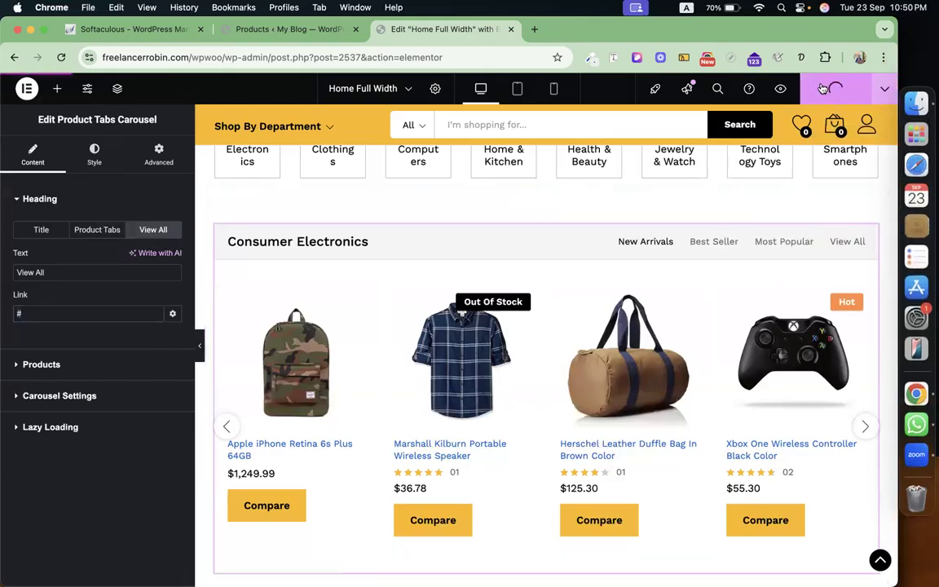
{"action": "left_click", "coordinate": [323, 29]}
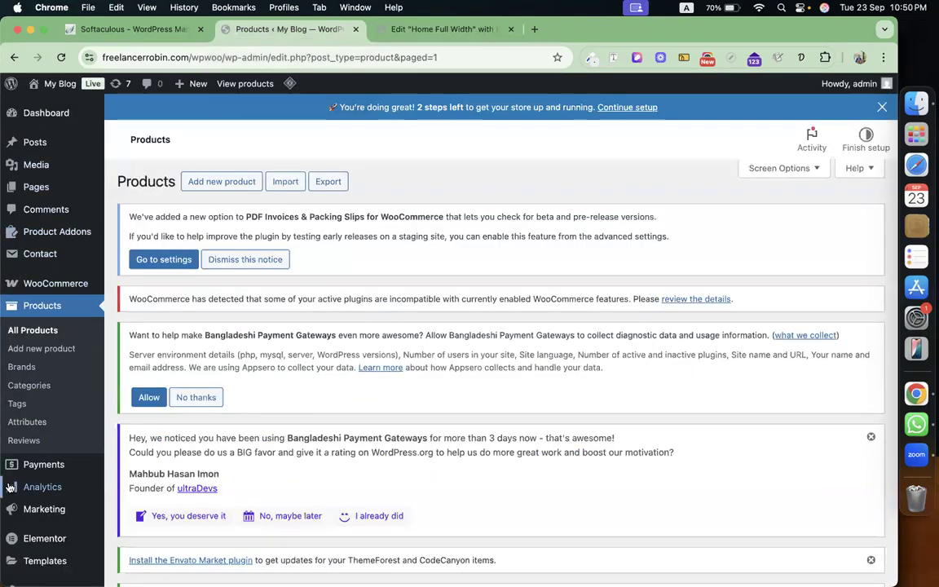
Search the Add Plugins page for 'woolementor'.
{"action": "scroll", "coordinate": [12, 534], "scroll_direction": "down", "scroll_amount": 3}
{"action": "mouse_move", "coordinate": [101, 531]}
{"action": "left_click", "coordinate": [132, 530]}
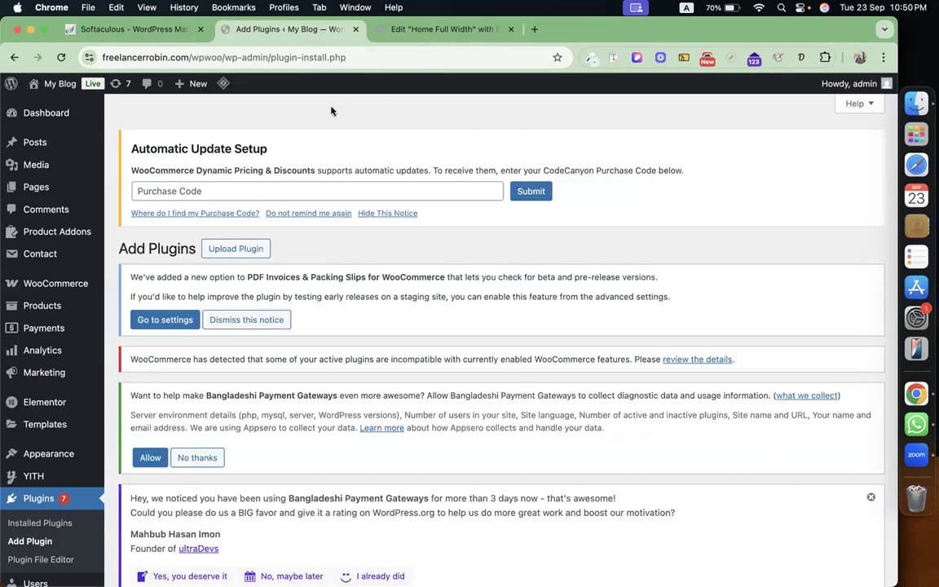
{"action": "scroll", "coordinate": [388, 256], "scroll_direction": "down", "scroll_amount": 10}
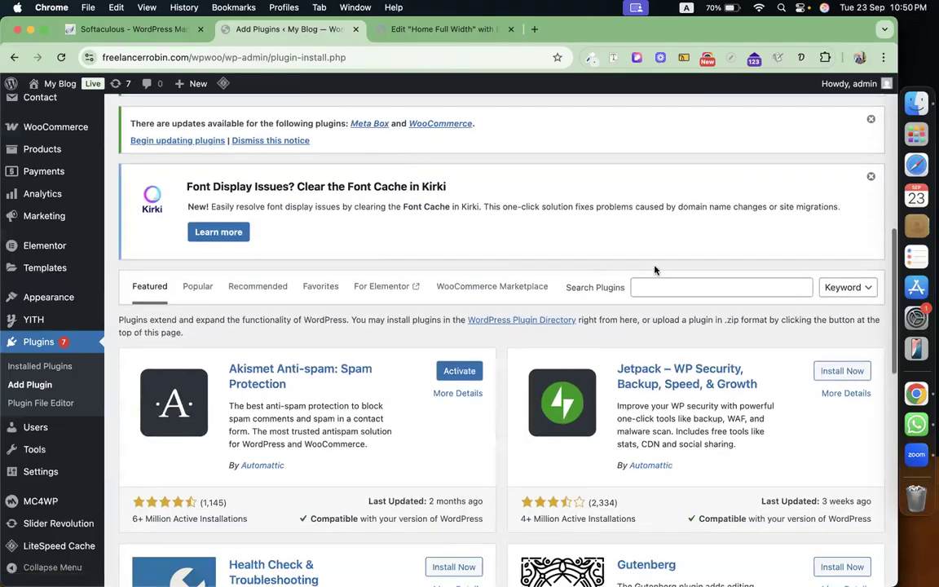
{"action": "left_click", "coordinate": [685, 290]}
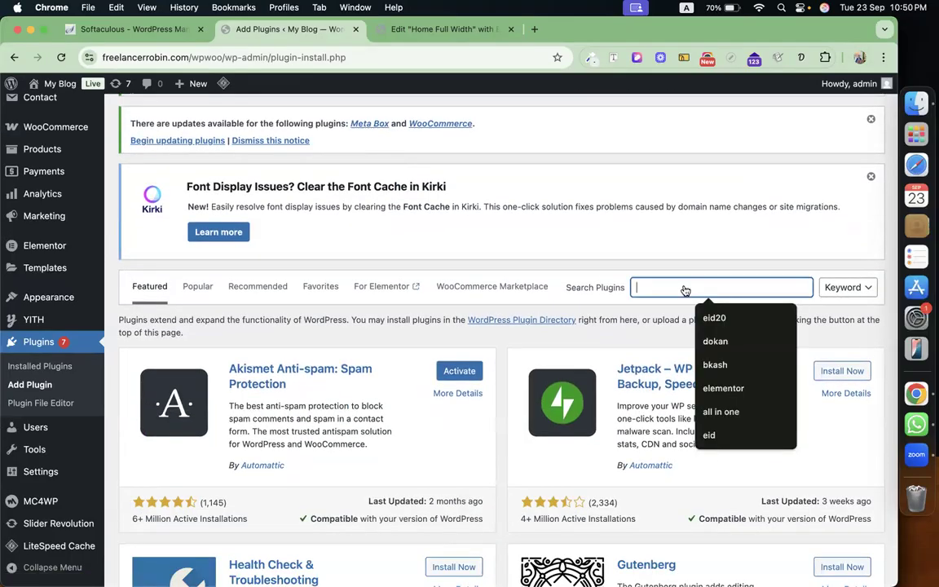
{"action": "type", "text": "woolw"}
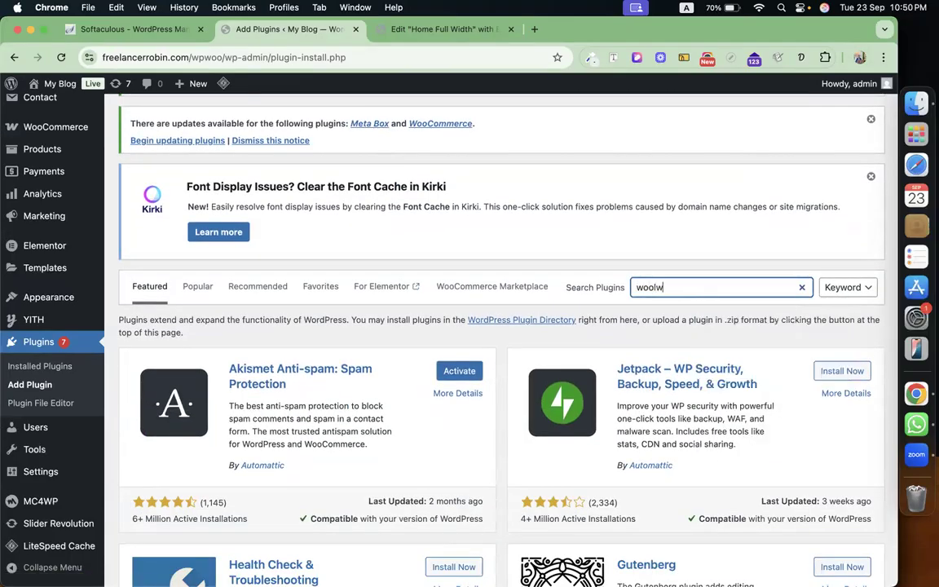
{"action": "key", "text": "BackSpace"}
{"action": "type", "text": "e"}
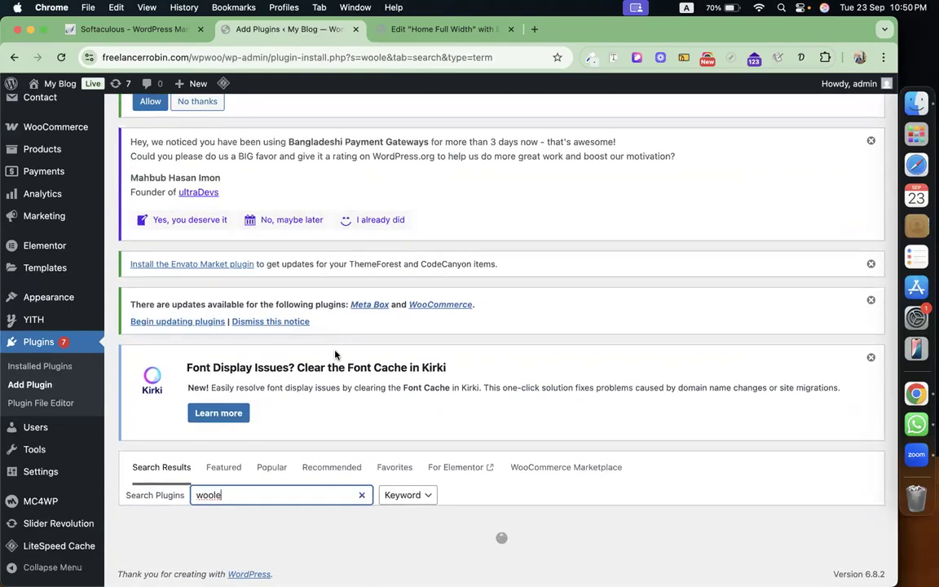
{"action": "type", "text": "ment"}
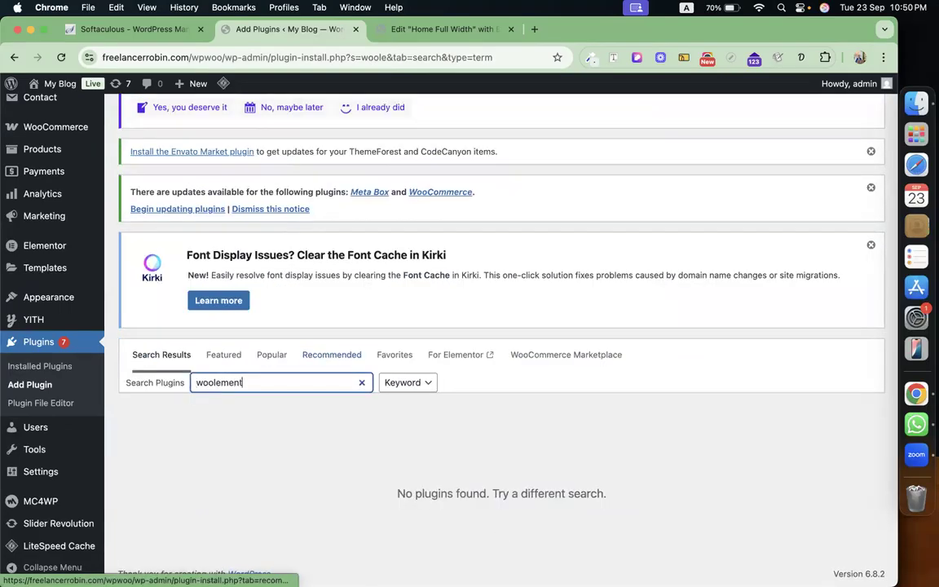
{"action": "type", "text": "or"}
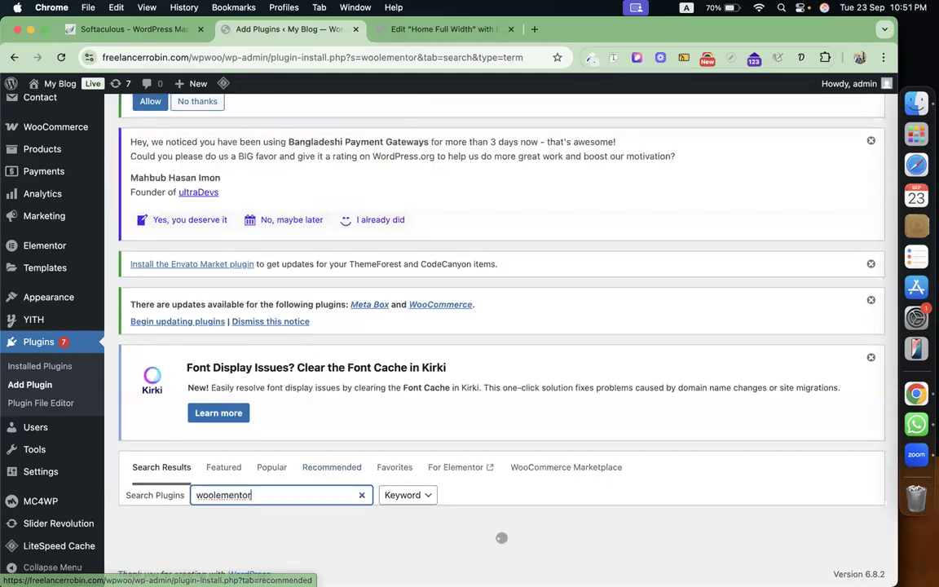
Install and activate the CoDesigner plugin from the search results.
{"action": "scroll", "coordinate": [507, 420], "scroll_direction": "down", "scroll_amount": 10}
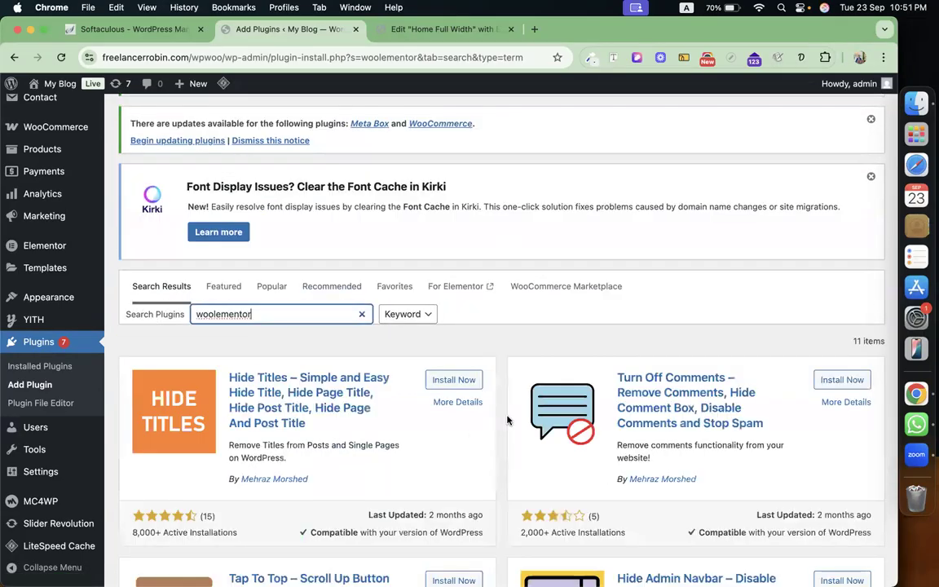
{"action": "scroll", "coordinate": [507, 420], "scroll_direction": "up", "scroll_amount": 4}
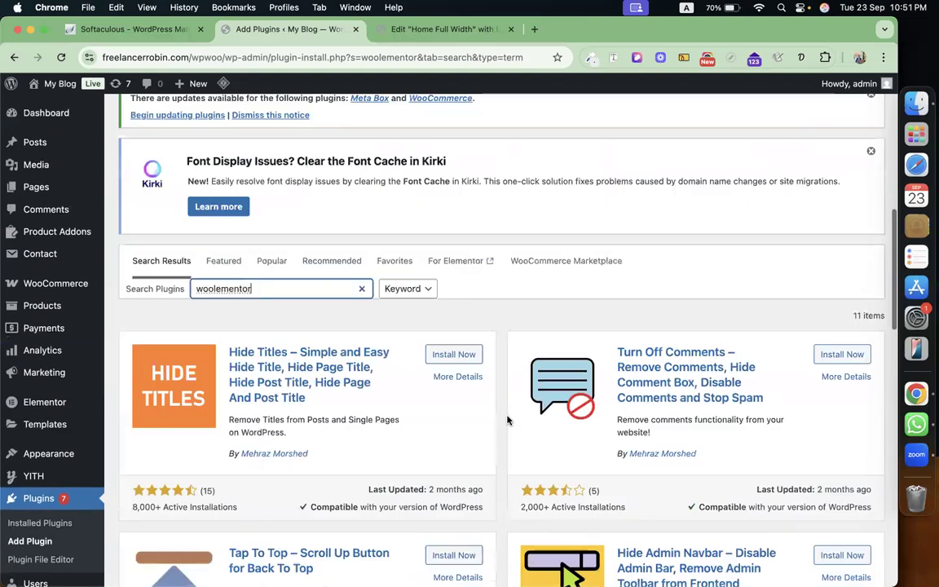
{"action": "scroll", "coordinate": [507, 420], "scroll_direction": "down", "scroll_amount": 10}
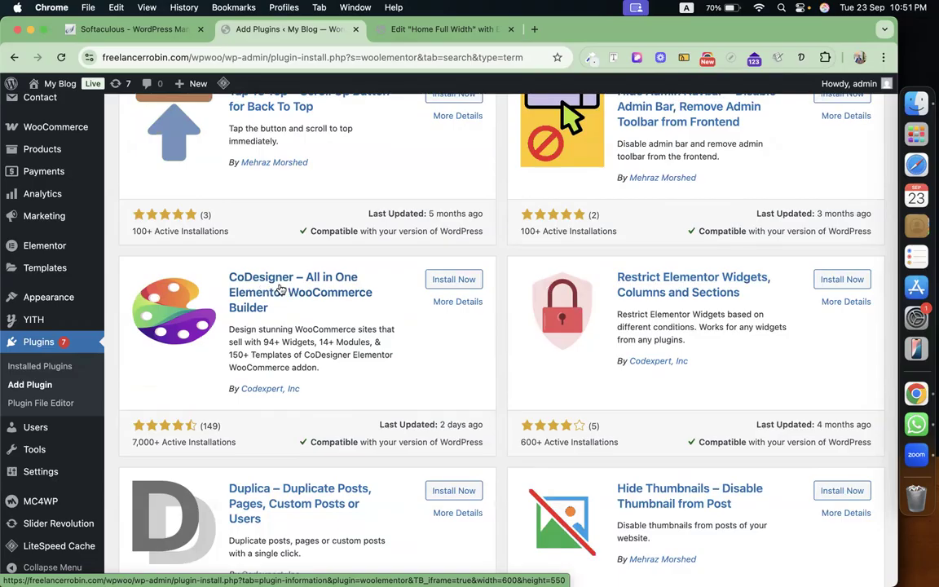
{"action": "left_click", "coordinate": [441, 281]}
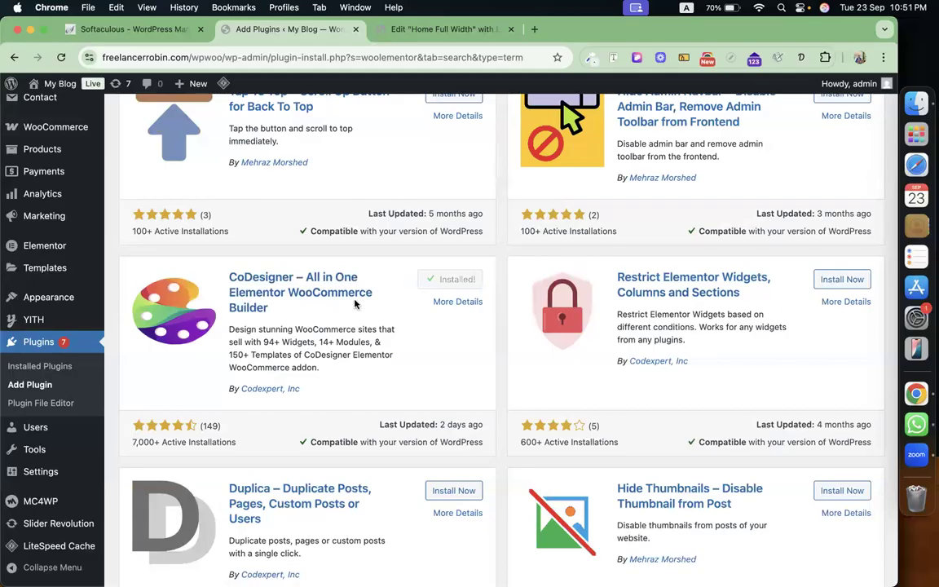
{"action": "left_click", "coordinate": [441, 282]}
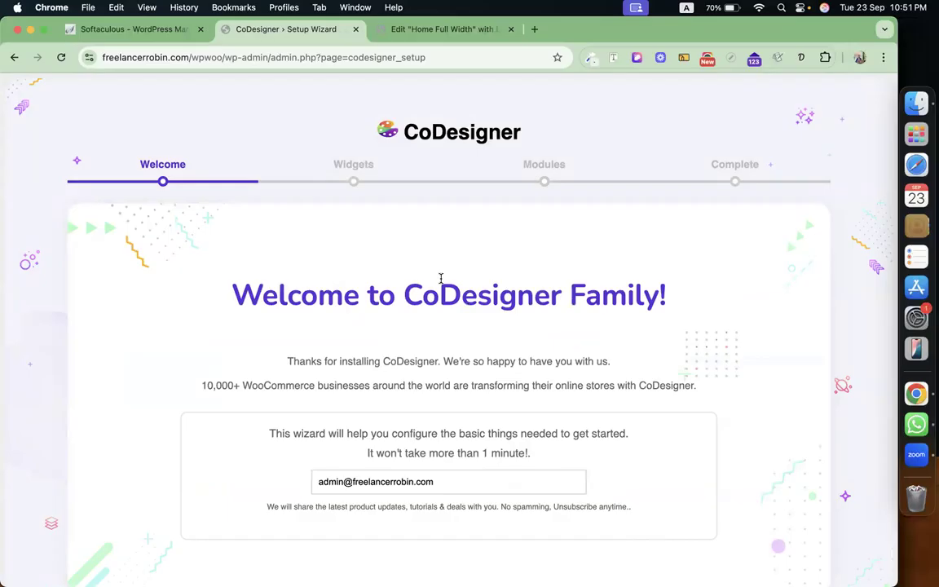
Skip the CoDesigner setup wizard, enable all free widgets and save the widget settings.
{"action": "scroll", "coordinate": [642, 331], "scroll_direction": "down", "scroll_amount": 3}
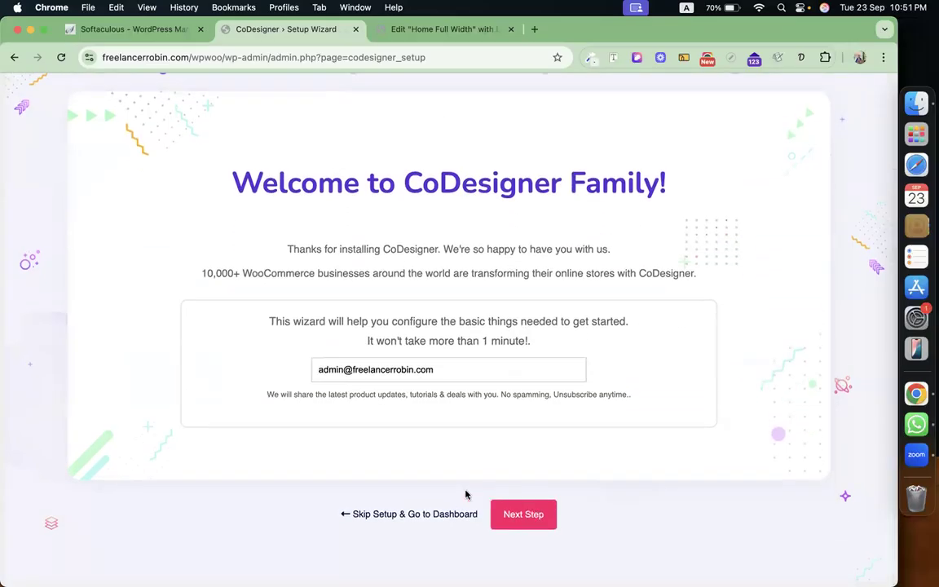
{"action": "left_click", "coordinate": [376, 517]}
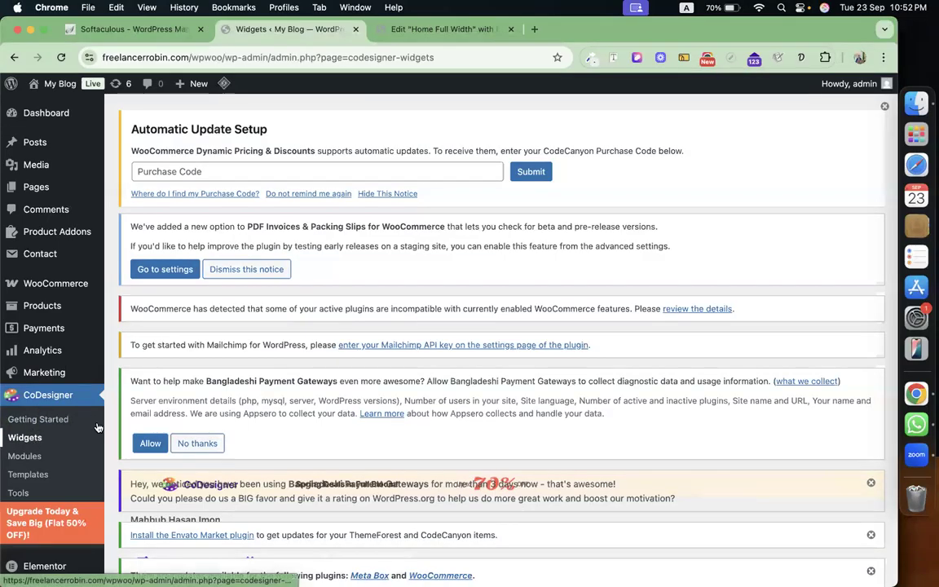
{"action": "scroll", "coordinate": [229, 400], "scroll_direction": "down", "scroll_amount": 3}
{"action": "scroll", "coordinate": [229, 399], "scroll_direction": "down", "scroll_amount": 7}
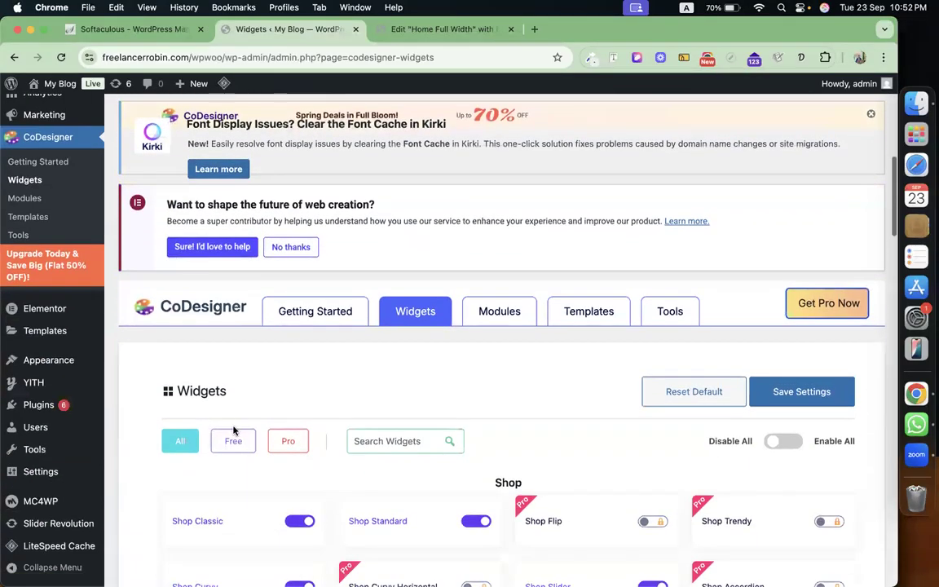
{"action": "left_click", "coordinate": [235, 440]}
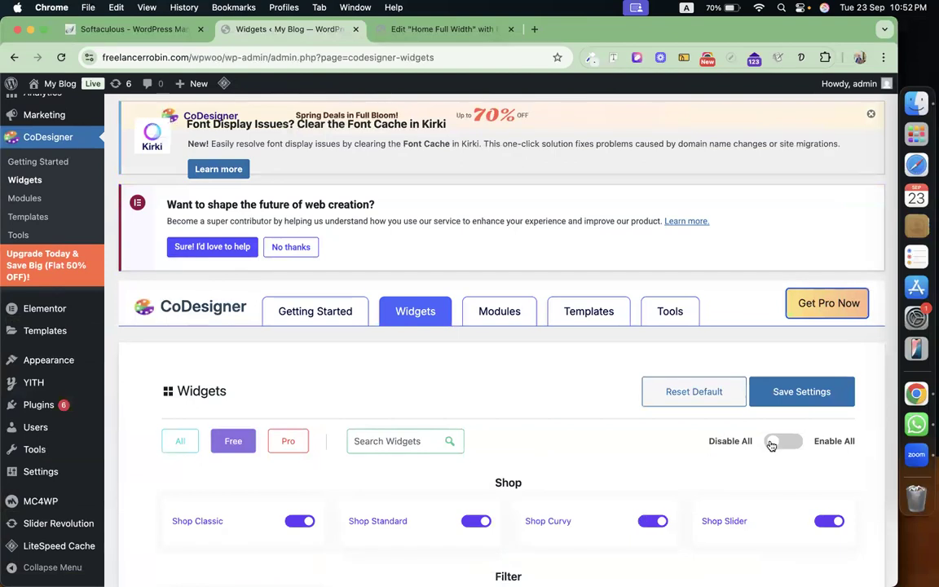
{"action": "left_click", "coordinate": [772, 440]}
{"action": "left_click", "coordinate": [799, 397]}
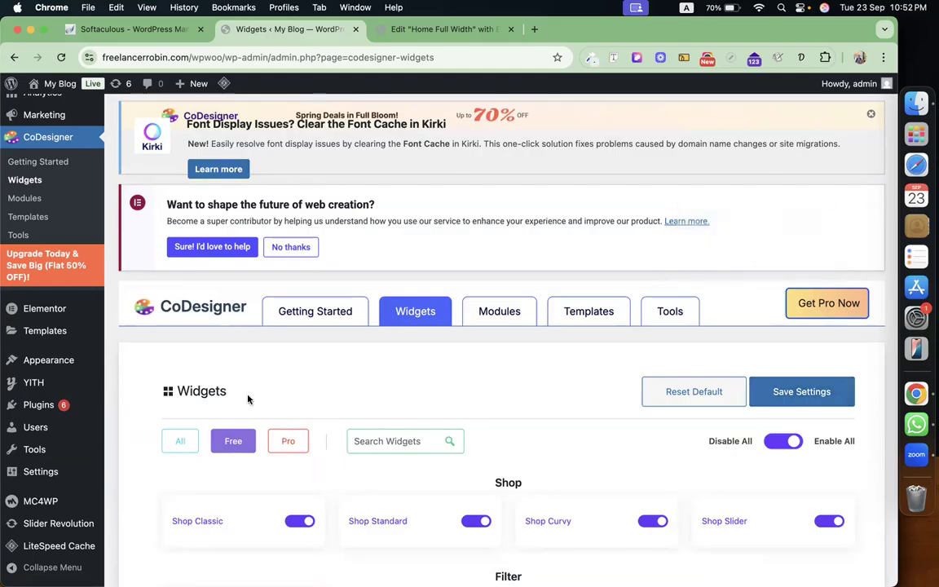
Filter the CoDesigner widget list to show only Pro widgets.
{"action": "scroll", "coordinate": [248, 399], "scroll_direction": "down", "scroll_amount": 5}
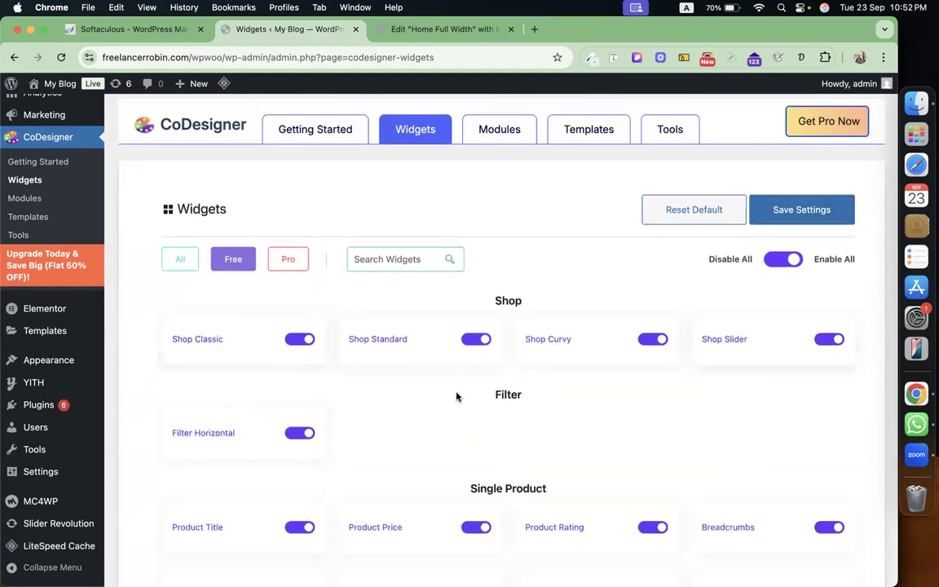
{"action": "left_click", "coordinate": [285, 259]}
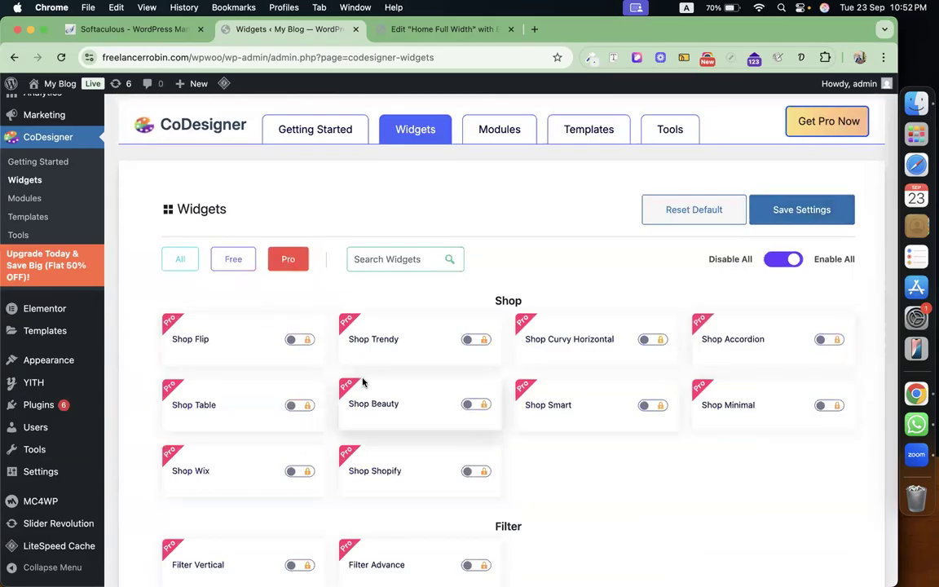
{"action": "scroll", "coordinate": [363, 382], "scroll_direction": "up", "scroll_amount": 10}
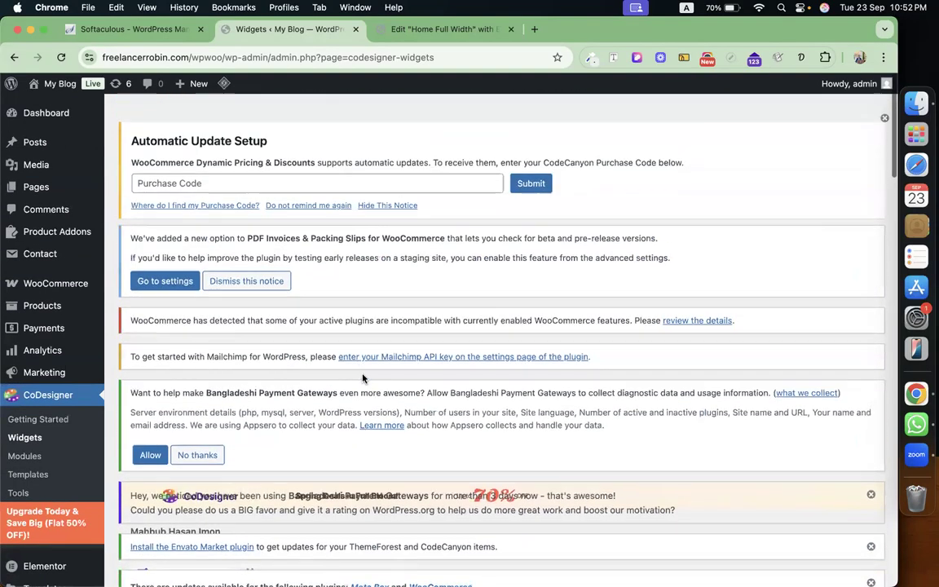
Open the Pages > Add New screen in a separate browser tab.
{"action": "mouse_move", "coordinate": [49, 187]}
{"action": "right_click", "coordinate": [139, 207]}
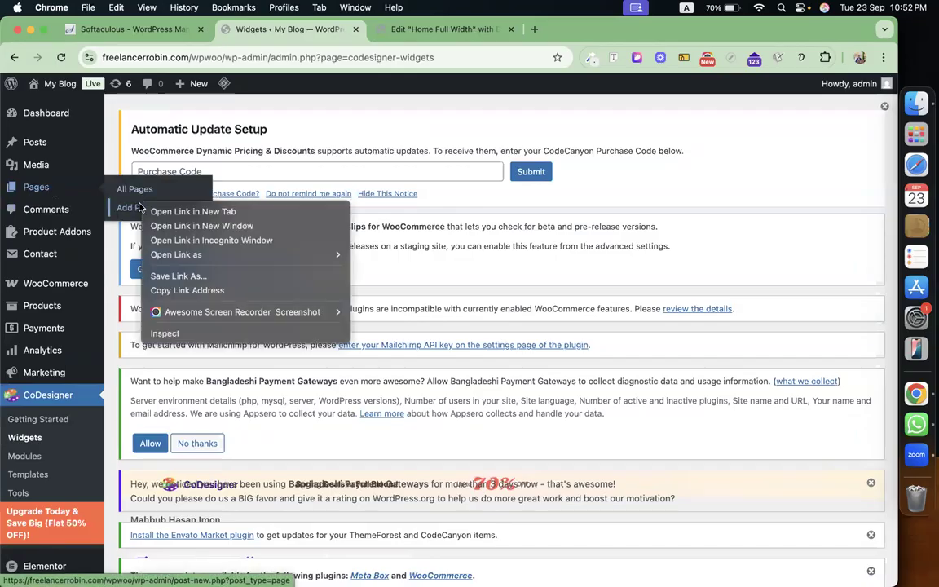
{"action": "left_click", "coordinate": [163, 211]}
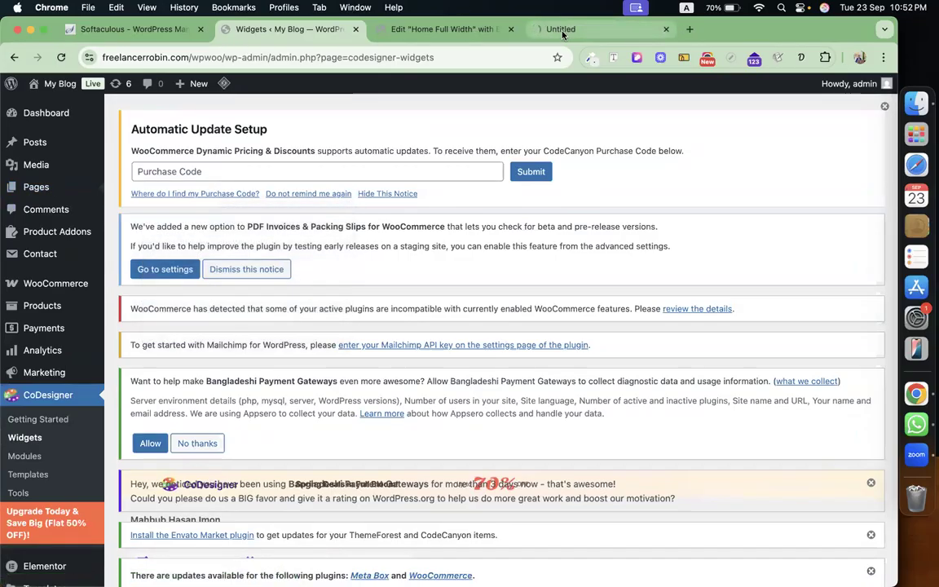
{"action": "left_click", "coordinate": [563, 31]}
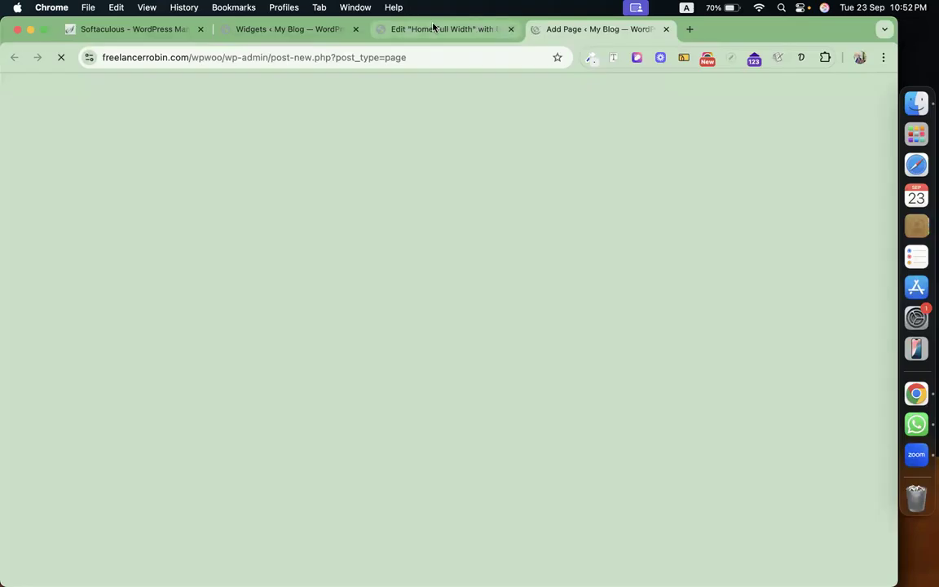
In Elementor, open the Apparels & Clothings carousel and select its title text.
{"action": "left_click", "coordinate": [435, 28]}
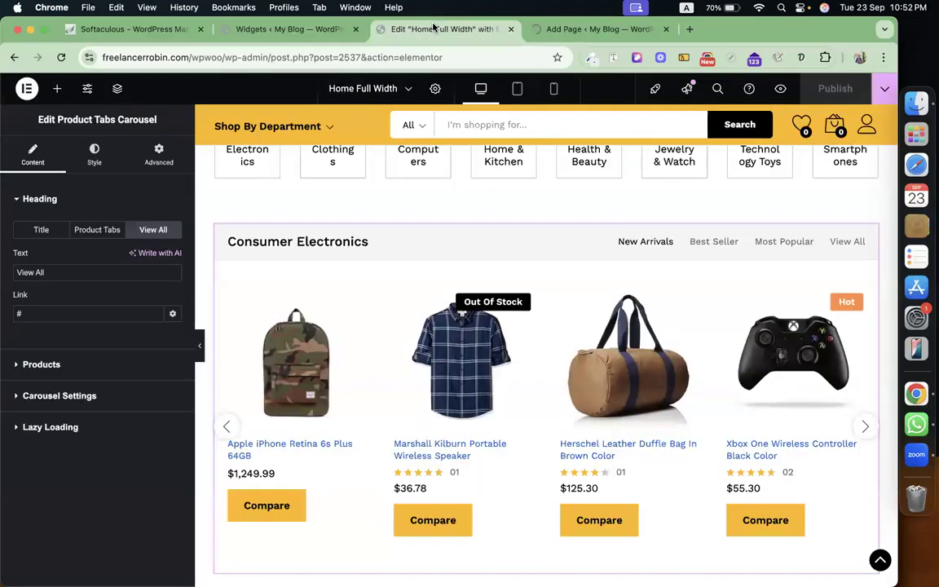
{"action": "left_click", "coordinate": [45, 230]}
{"action": "triple_click", "coordinate": [79, 271]}
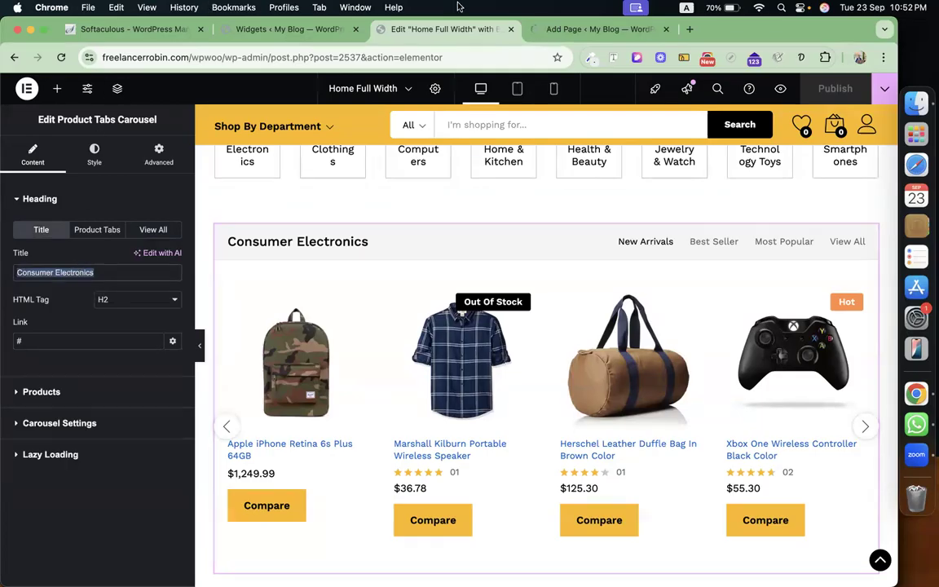
{"action": "scroll", "coordinate": [565, 449], "scroll_direction": "down", "scroll_amount": 5}
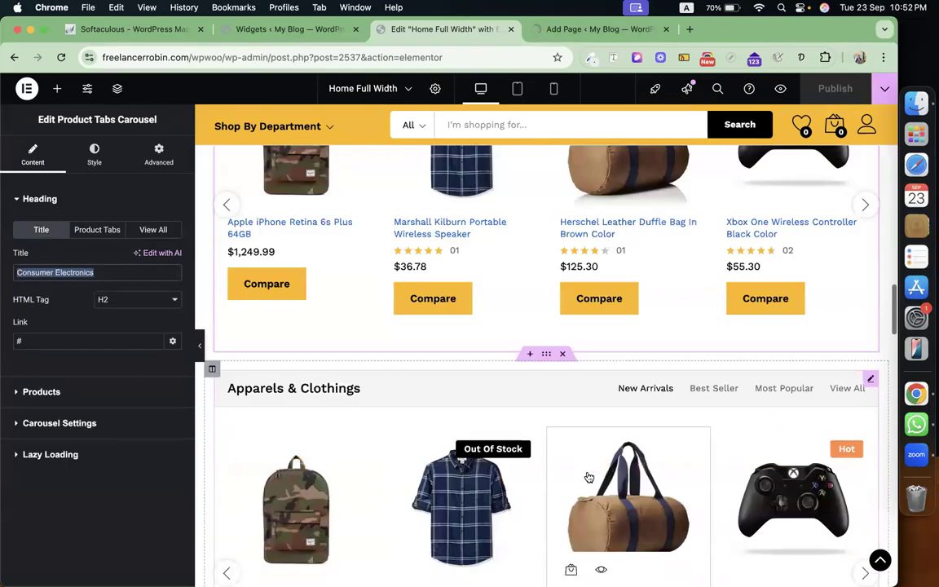
{"action": "scroll", "coordinate": [587, 477], "scroll_direction": "up", "scroll_amount": 1}
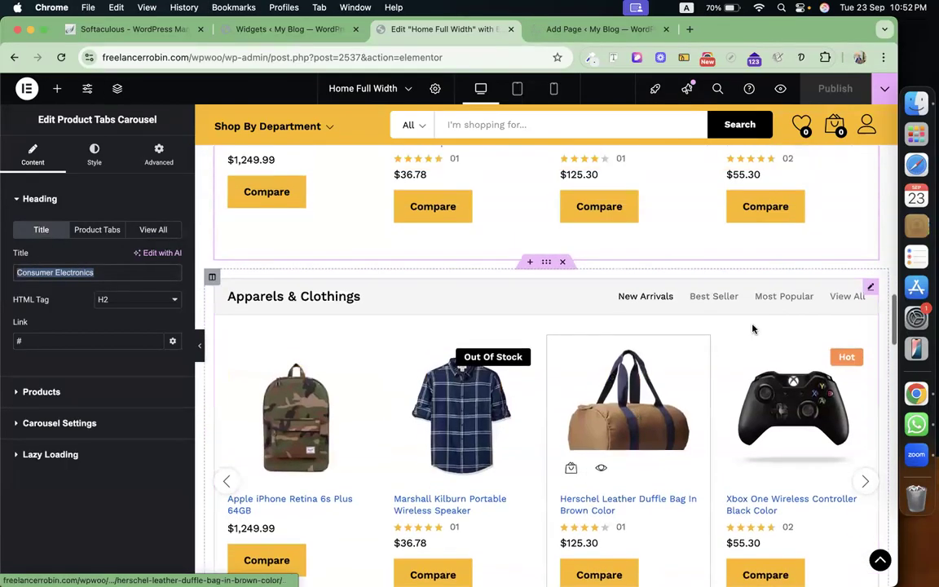
{"action": "left_click", "coordinate": [869, 287]}
{"action": "double_click", "coordinate": [101, 273]}
{"action": "triple_click", "coordinate": [101, 274]}
{"action": "key", "text": "super+c"}
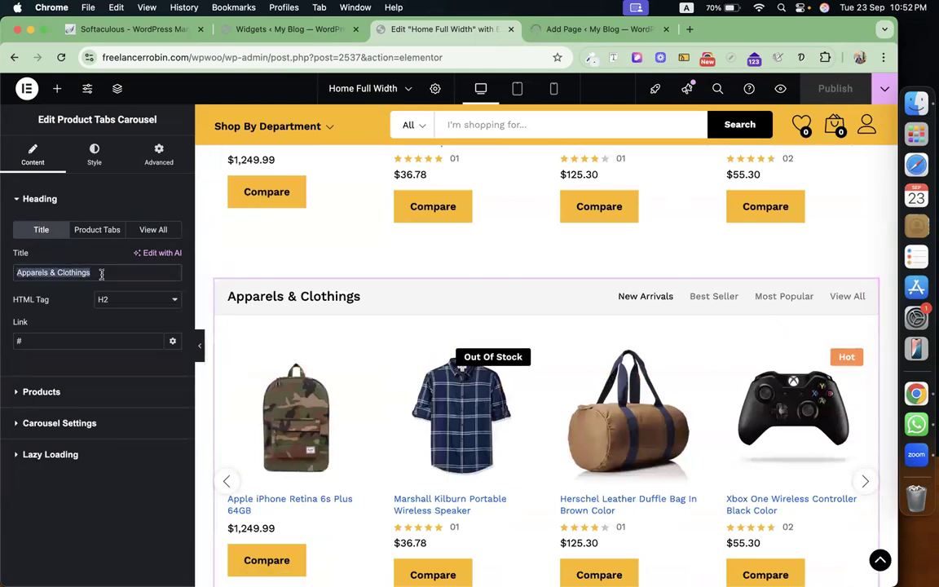
Paste 'Apparels & Clothings' as the new page title, publish it, and open it in Elementor.
{"action": "left_click", "coordinate": [570, 28]}
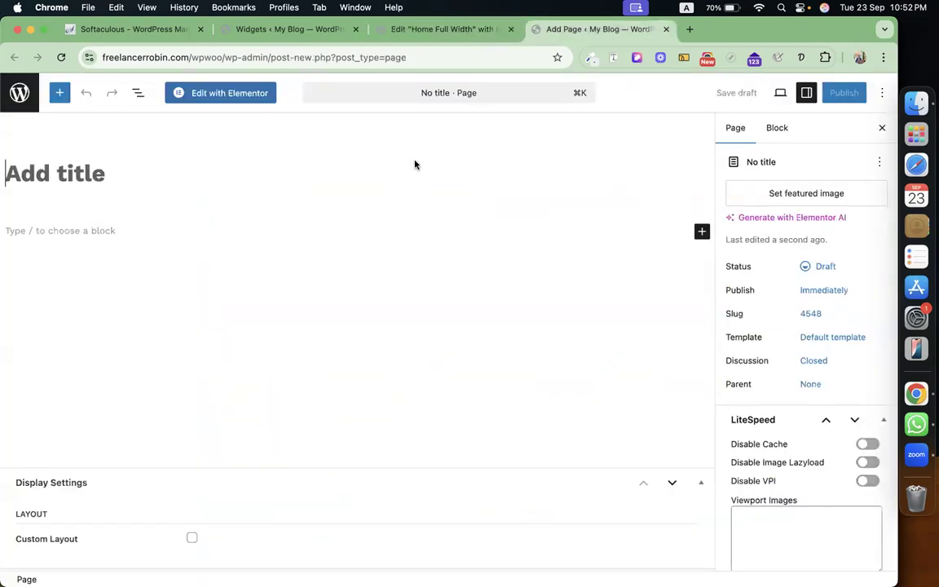
{"action": "left_click", "coordinate": [264, 169]}
{"action": "key", "text": "super+v"}
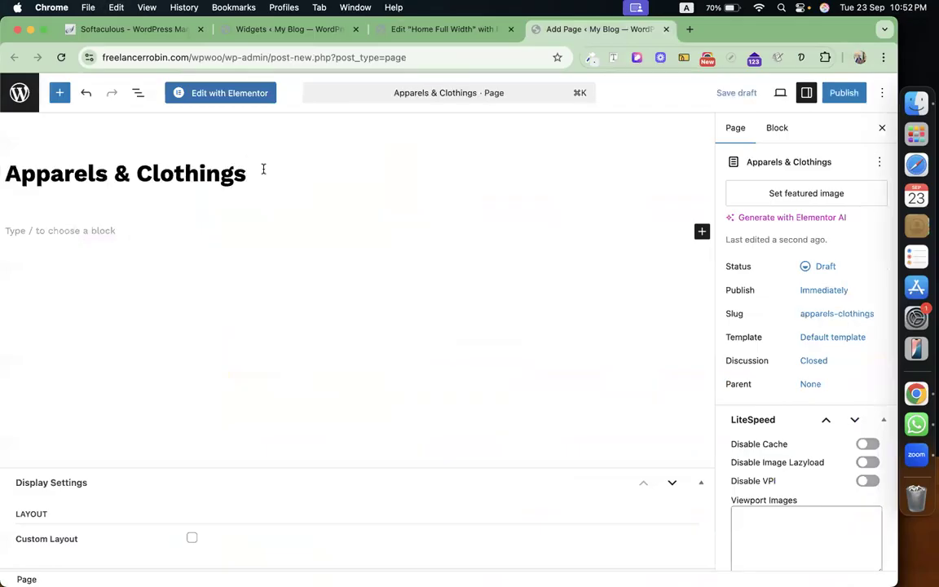
{"action": "left_click", "coordinate": [839, 92]}
{"action": "left_click", "coordinate": [836, 92]}
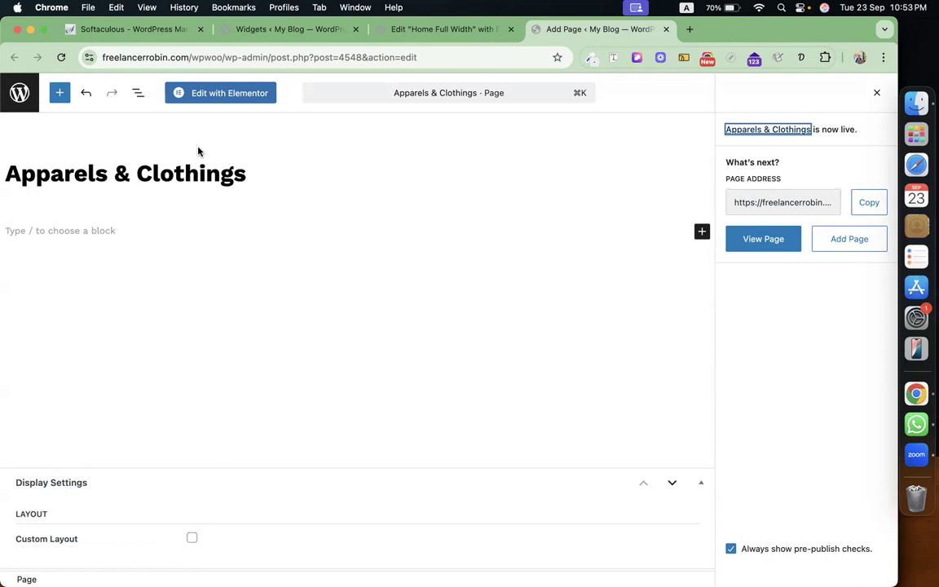
{"action": "left_click", "coordinate": [231, 100]}
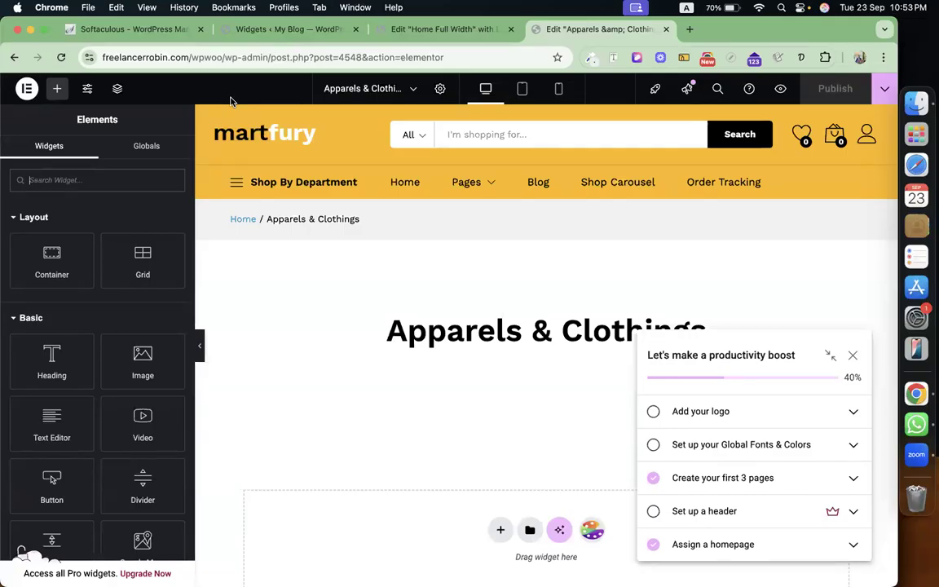
Dismiss the setup checklist popup and the launchpad tip.
{"action": "left_click", "coordinate": [852, 355]}
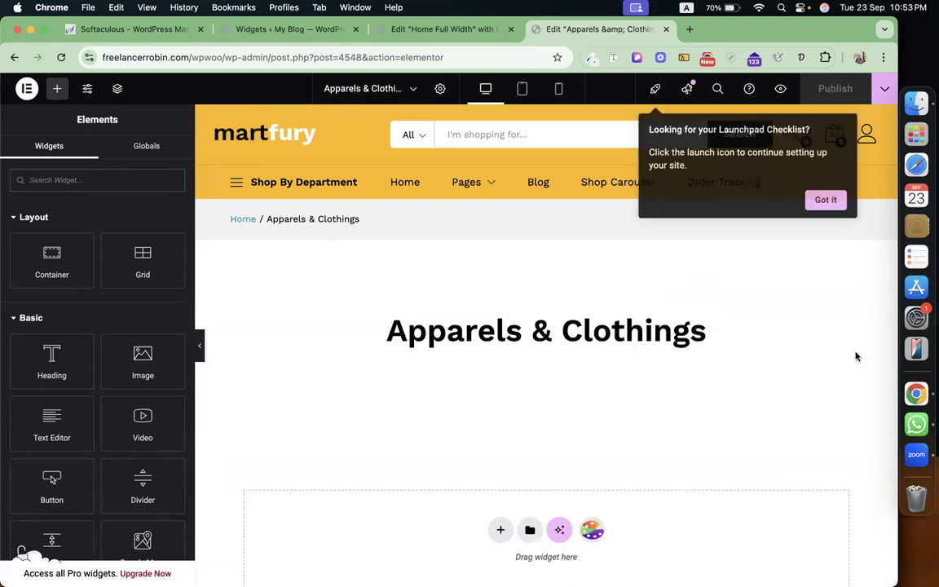
{"action": "left_click", "coordinate": [825, 200]}
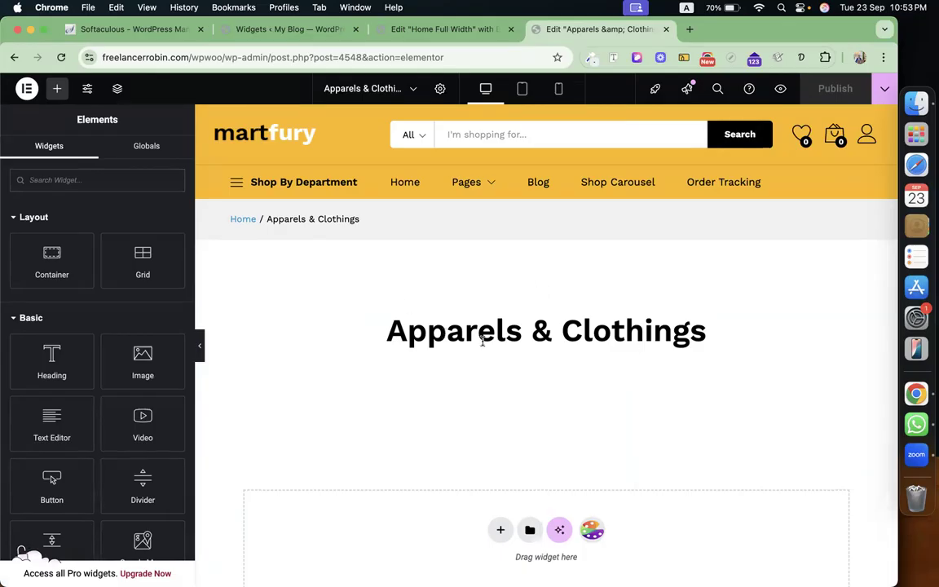
{"action": "scroll", "coordinate": [484, 341], "scroll_direction": "down", "scroll_amount": 2}
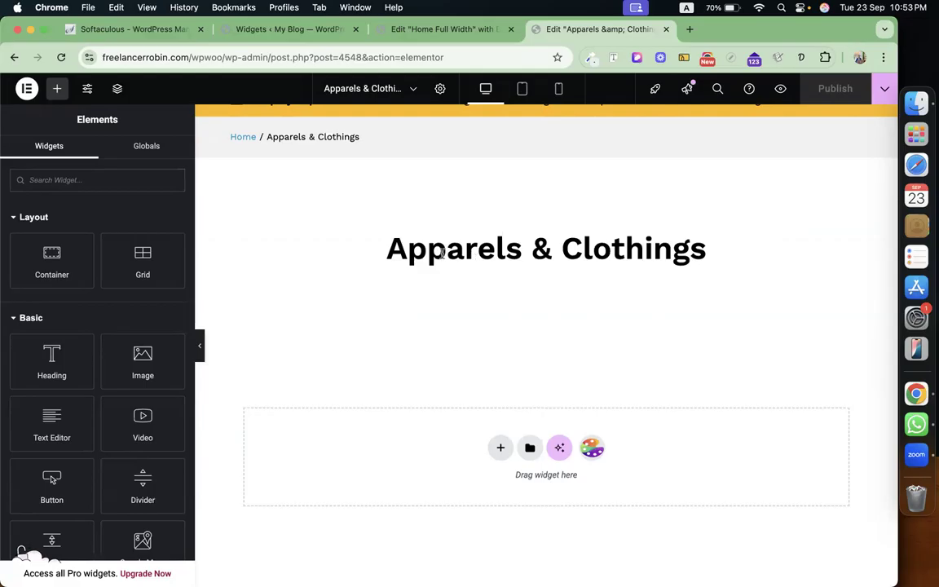
{"action": "scroll", "coordinate": [441, 254], "scroll_direction": "up", "scroll_amount": 2}
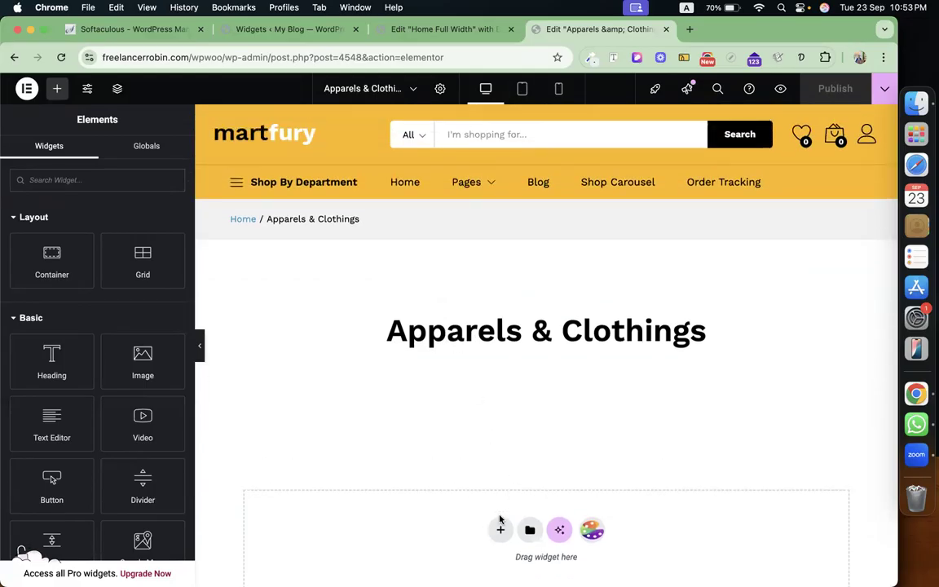
Add a single-column flexbox container below the heading.
{"action": "left_click", "coordinate": [501, 530]}
{"action": "scroll", "coordinate": [492, 367], "scroll_direction": "down", "scroll_amount": 5}
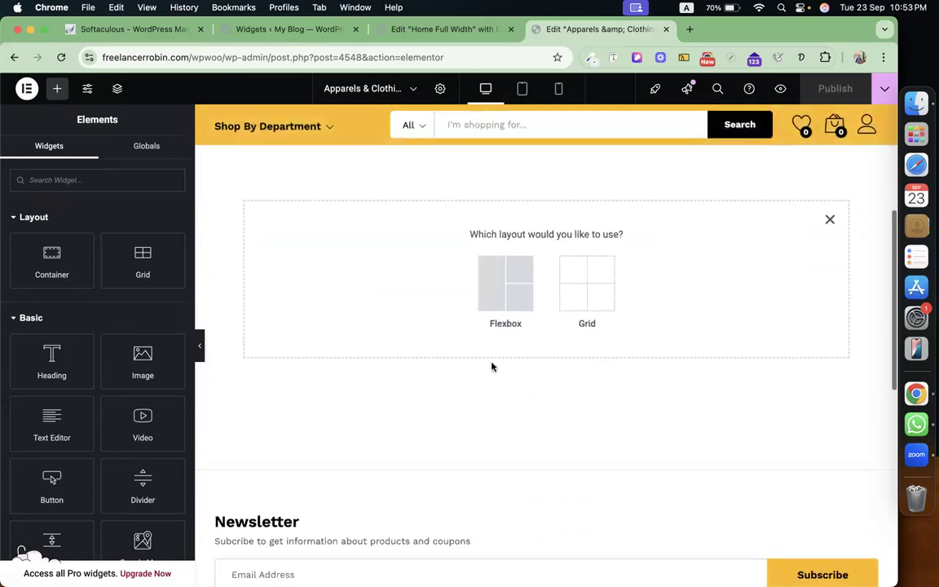
{"action": "left_click", "coordinate": [503, 268]}
{"action": "left_click", "coordinate": [368, 268]}
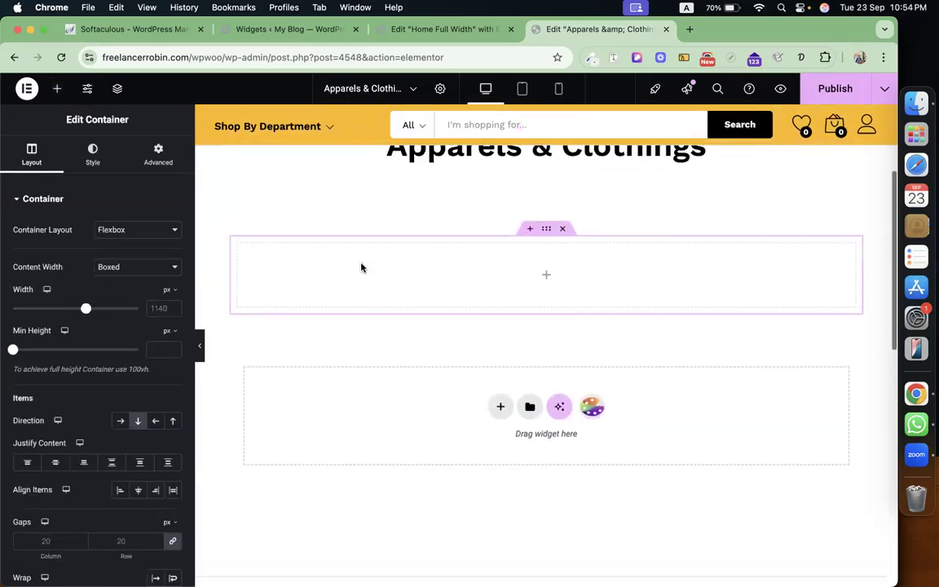
Collapse the Layout, Basic, Pro, General and Link In Bio groups, then drag Shop Curvy into the container.
{"action": "left_click", "coordinate": [57, 88]}
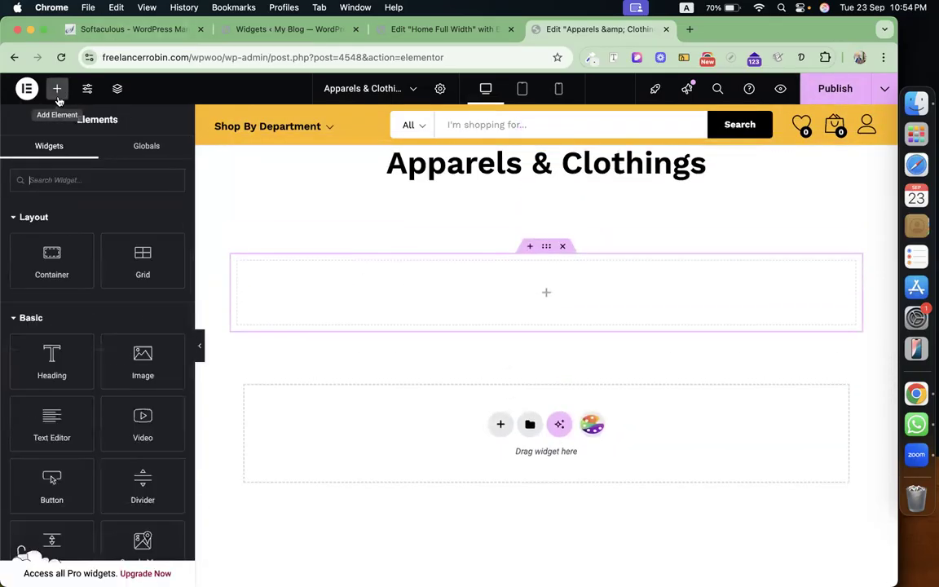
{"action": "left_click", "coordinate": [77, 218]}
{"action": "left_click", "coordinate": [88, 249]}
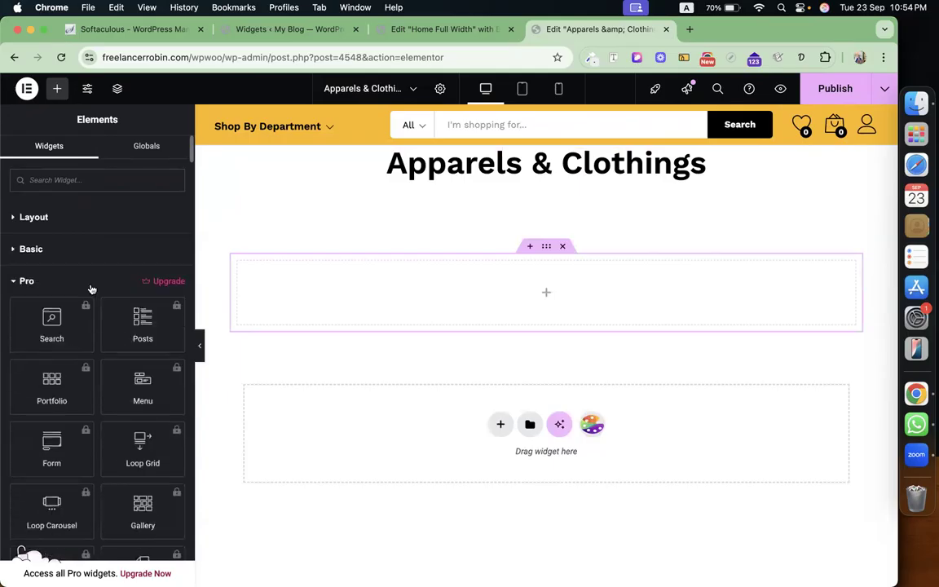
{"action": "left_click", "coordinate": [93, 285]}
{"action": "left_click", "coordinate": [92, 315]}
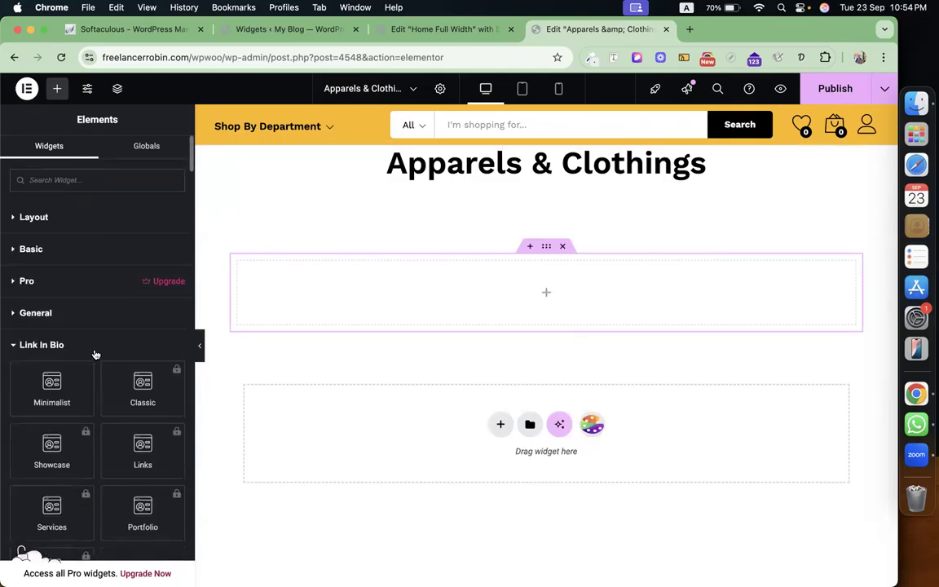
{"action": "left_click", "coordinate": [92, 347]}
{"action": "scroll", "coordinate": [100, 467], "scroll_direction": "down", "scroll_amount": 3}
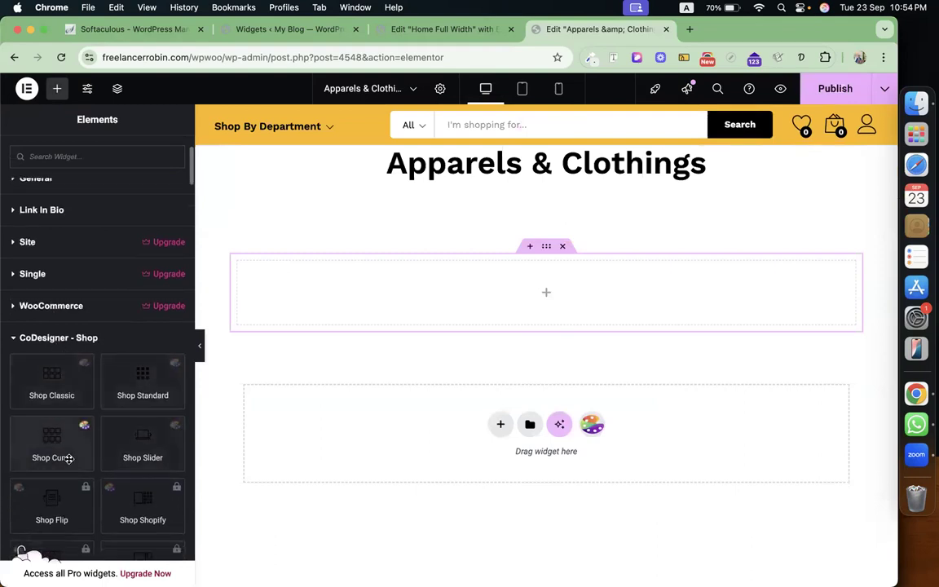
{"action": "scroll", "coordinate": [69, 459], "scroll_direction": "down", "scroll_amount": 4}
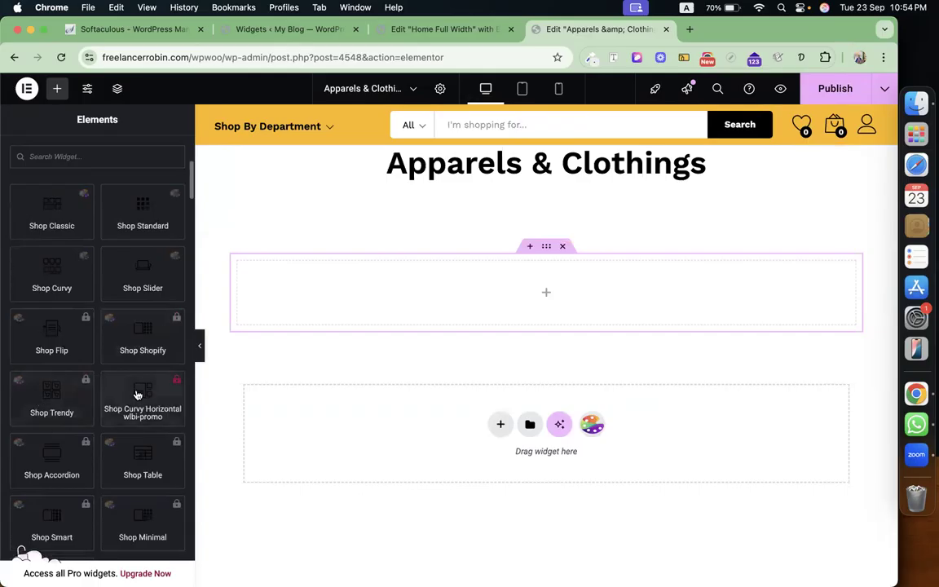
{"action": "scroll", "coordinate": [137, 395], "scroll_direction": "up", "scroll_amount": 5}
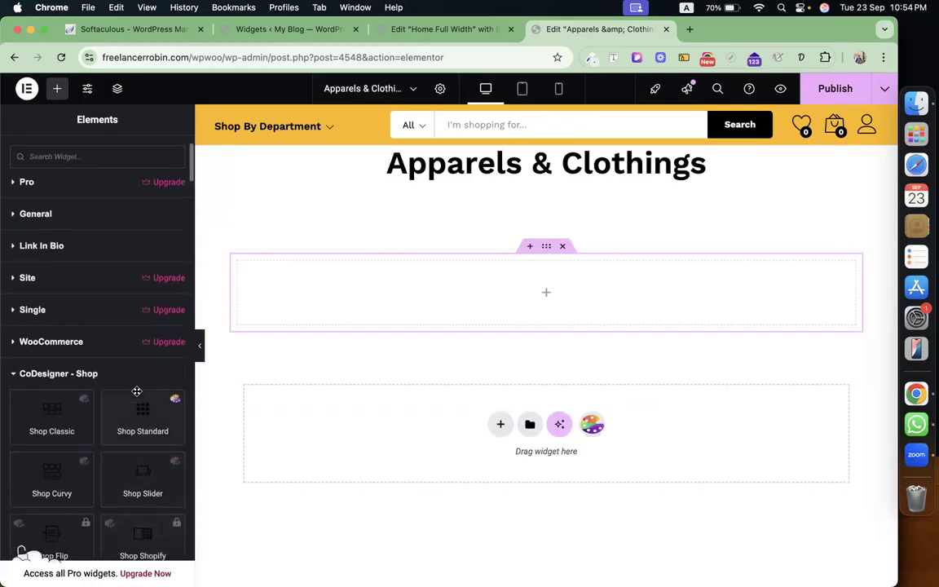
{"action": "scroll", "coordinate": [137, 396], "scroll_direction": "down", "scroll_amount": 3}
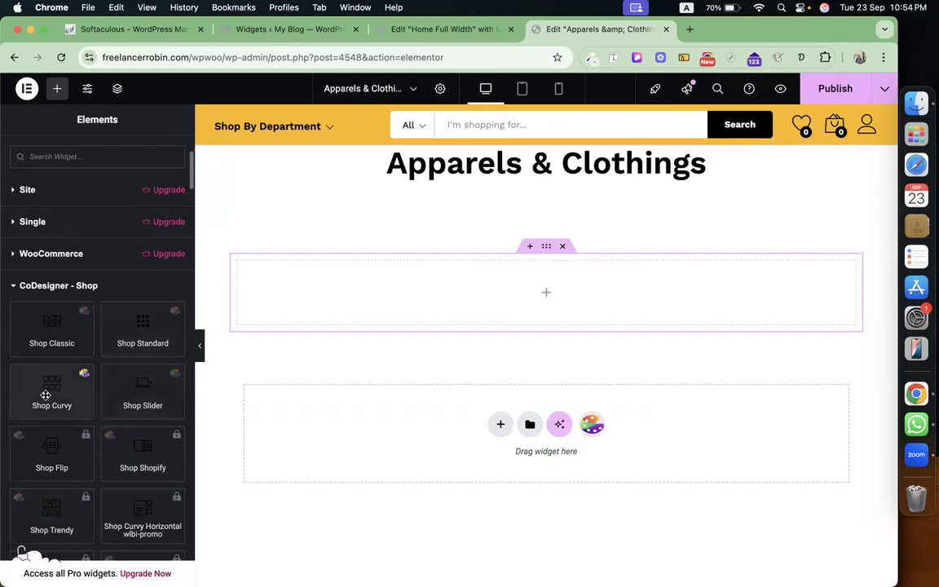
{"action": "left_click_drag", "start_coordinate": [51, 405], "coordinate": [447, 308]}
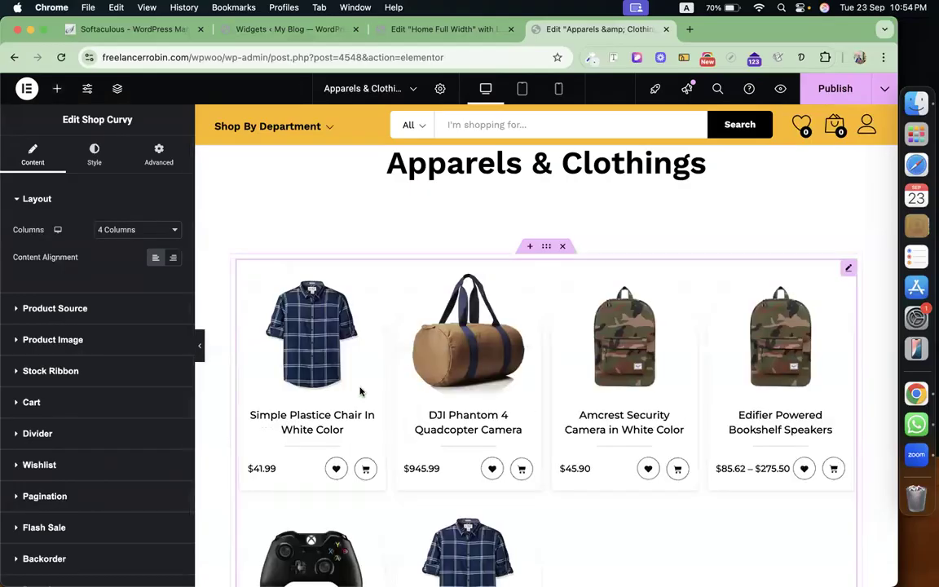
Keep the grid at 4 columns and turn on Custom Query in Product Source.
{"action": "left_click", "coordinate": [125, 233]}
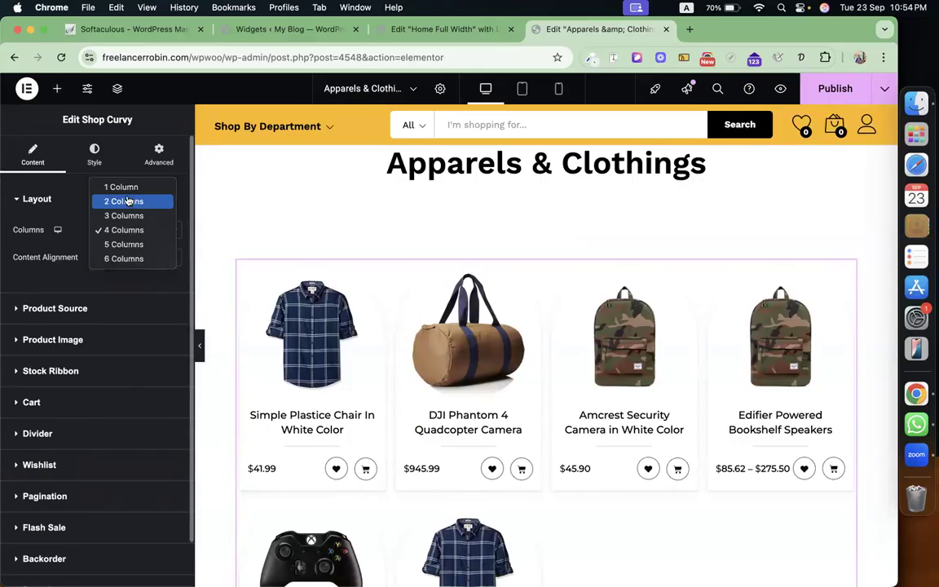
{"action": "left_click", "coordinate": [67, 261]}
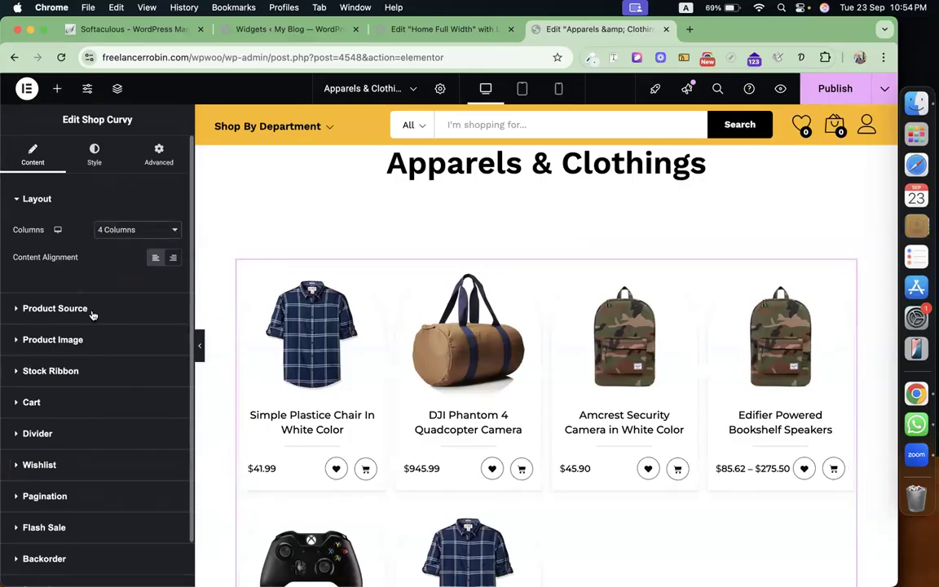
{"action": "left_click", "coordinate": [91, 311]}
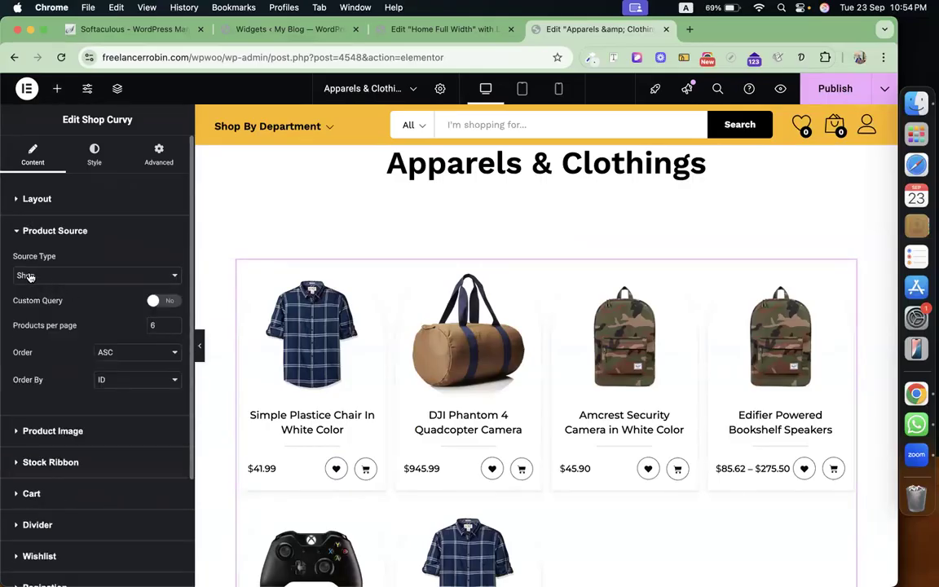
{"action": "left_click", "coordinate": [163, 300]}
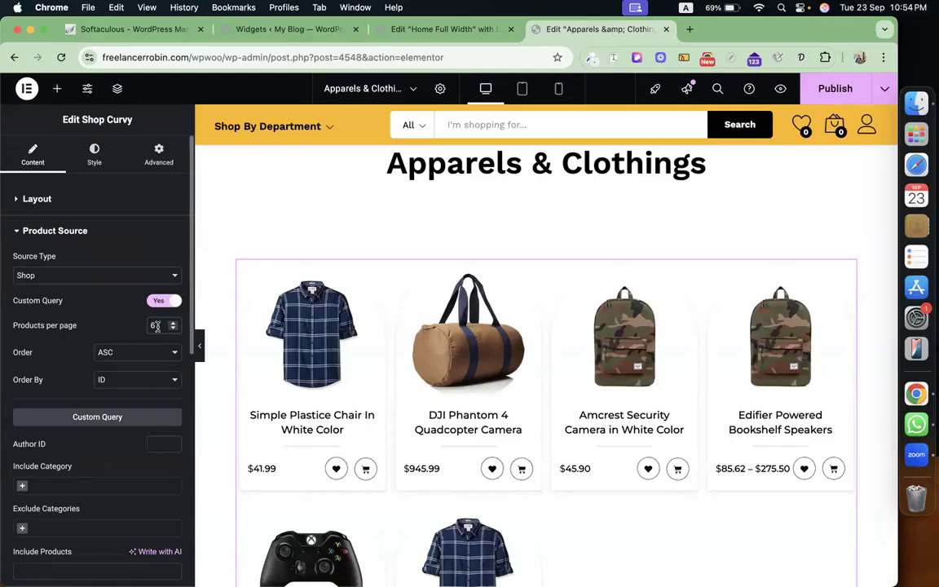
{"action": "type", "text": "0"}
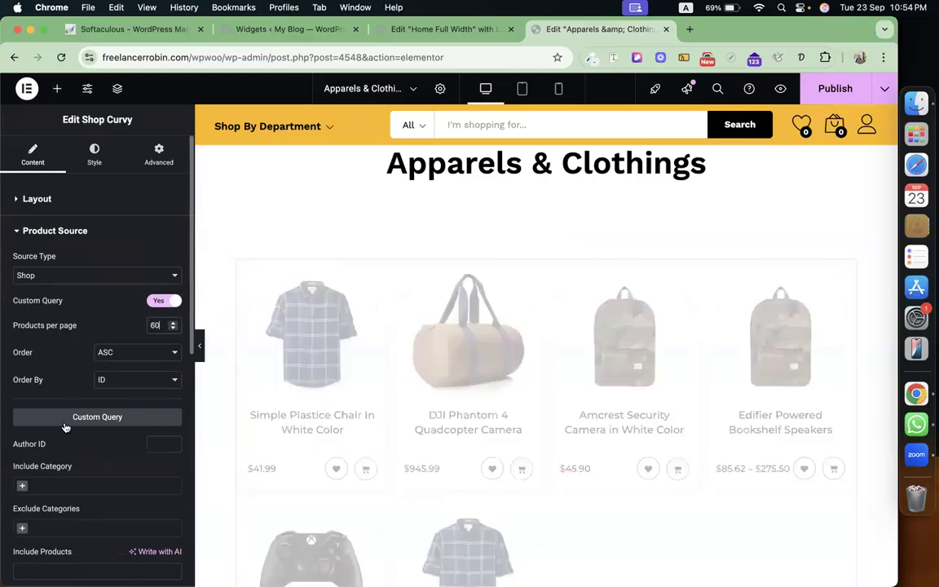
Include the Clothing & Apparel category and set Products per page to 160.
{"action": "left_click", "coordinate": [22, 480]}
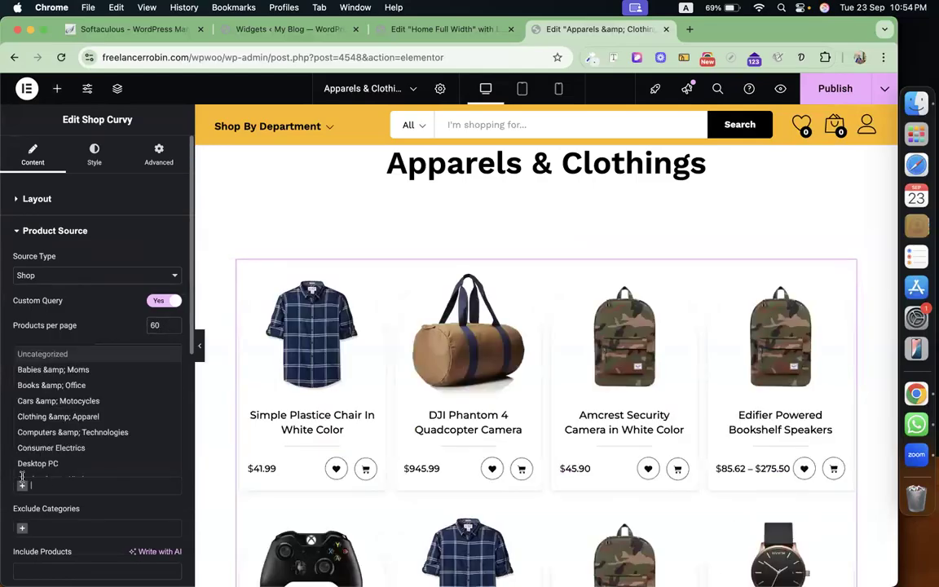
{"action": "left_click", "coordinate": [104, 416]}
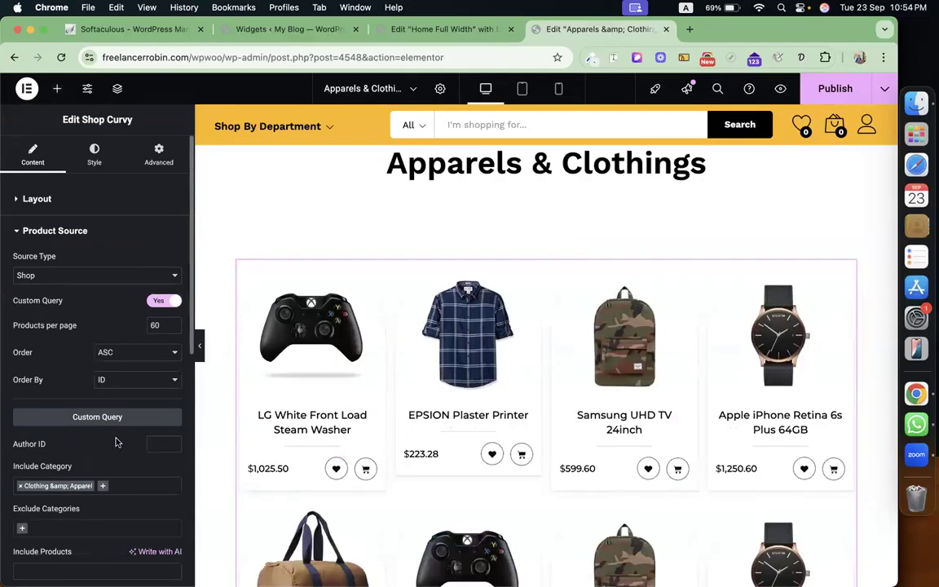
{"action": "scroll", "coordinate": [702, 514], "scroll_direction": "down", "scroll_amount": 6}
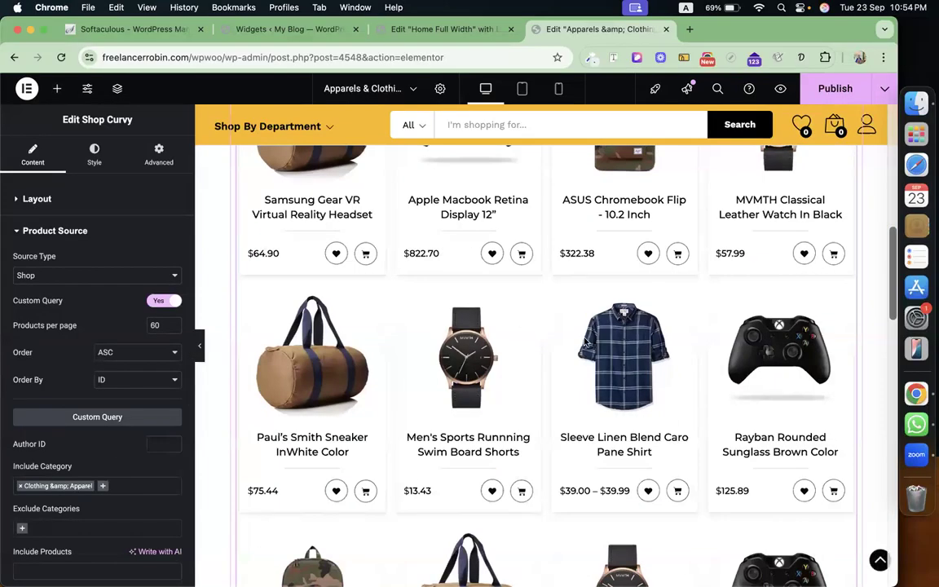
{"action": "scroll", "coordinate": [584, 342], "scroll_direction": "up", "scroll_amount": 3}
{"action": "scroll", "coordinate": [583, 342], "scroll_direction": "up", "scroll_amount": 1}
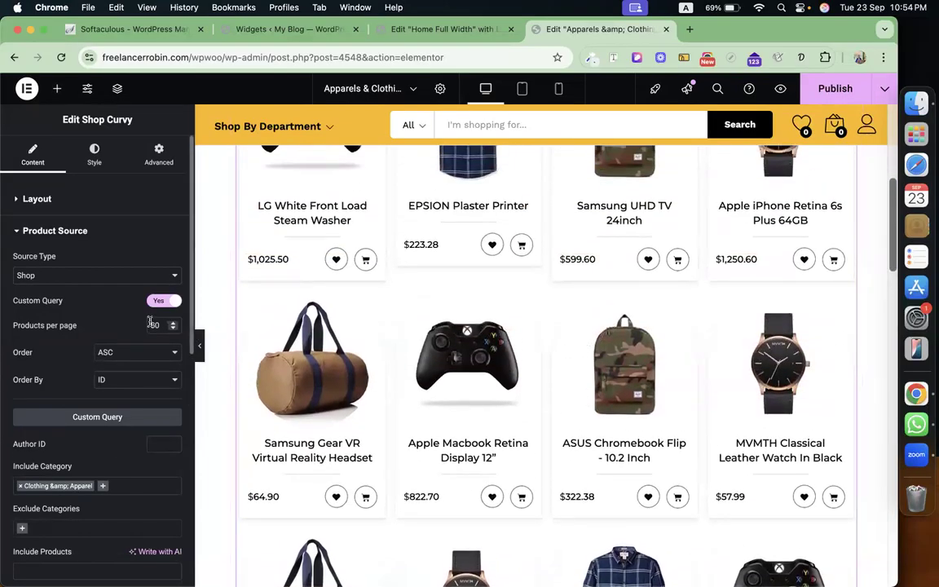
{"action": "left_click_drag", "start_coordinate": [159, 324], "coordinate": [149, 323]}
{"action": "type", "text": "1"}
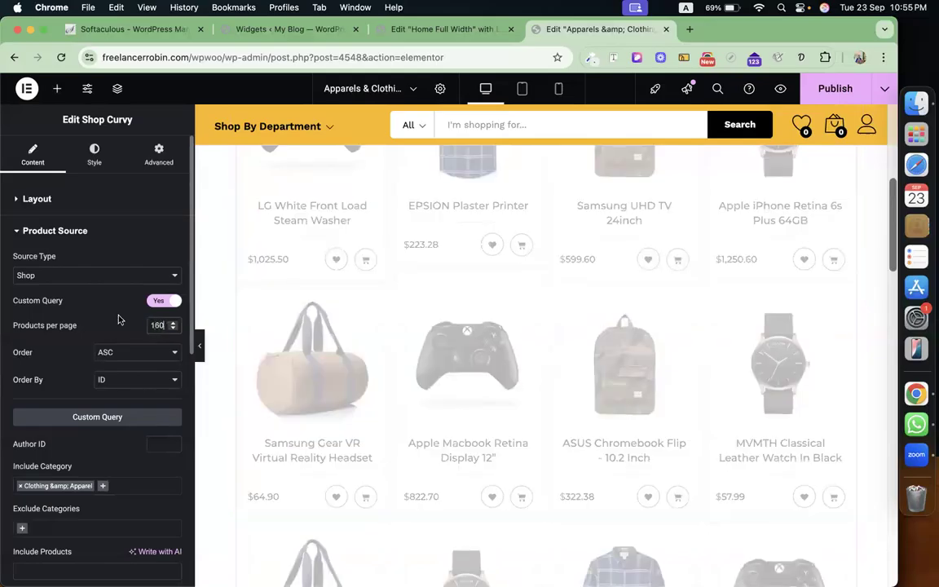
{"action": "scroll", "coordinate": [119, 318], "scroll_direction": "down", "scroll_amount": 3}
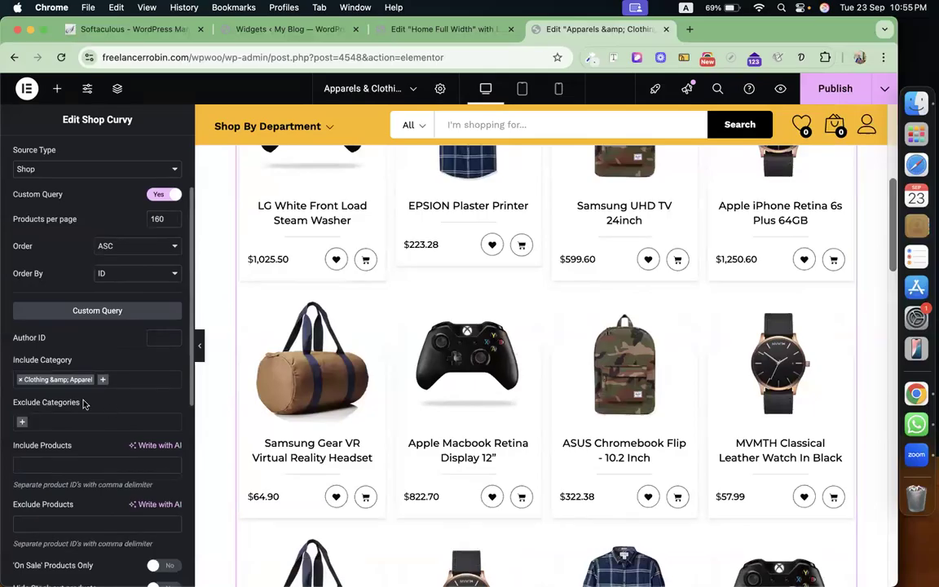
{"action": "scroll", "coordinate": [157, 422], "scroll_direction": "down", "scroll_amount": 10}
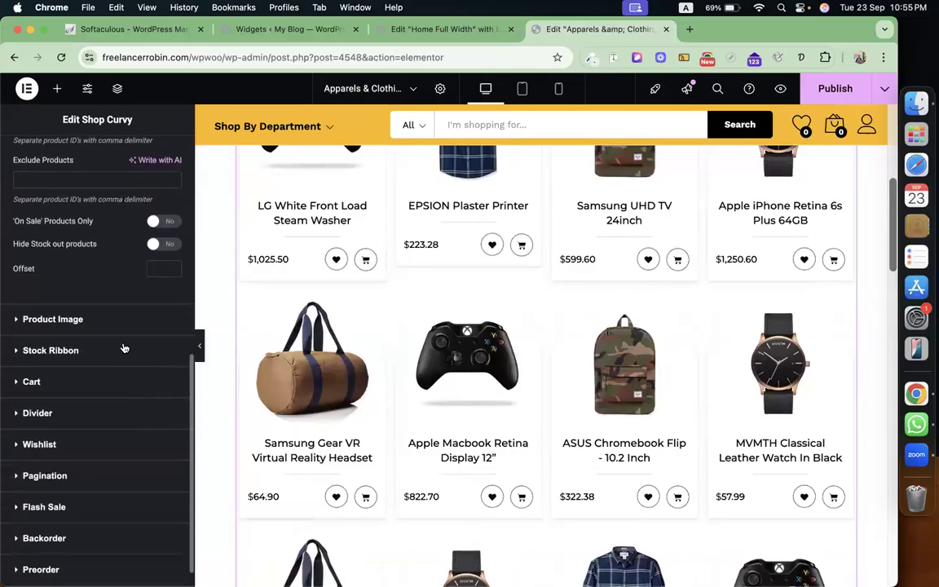
Switch the Stock Ribbon to Show so sold-out products get the Out Of Stock ribbon.
{"action": "left_click", "coordinate": [105, 318]}
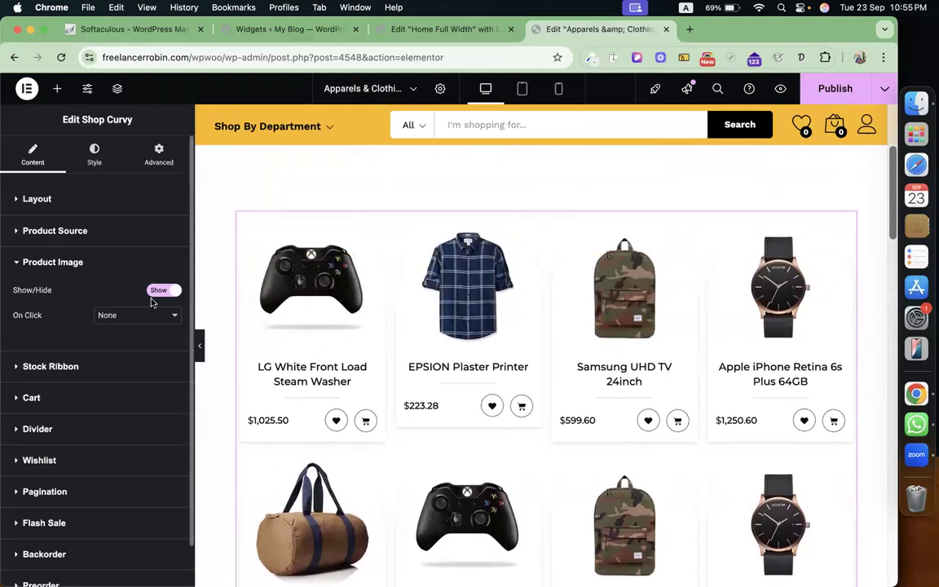
{"action": "left_click", "coordinate": [130, 364]}
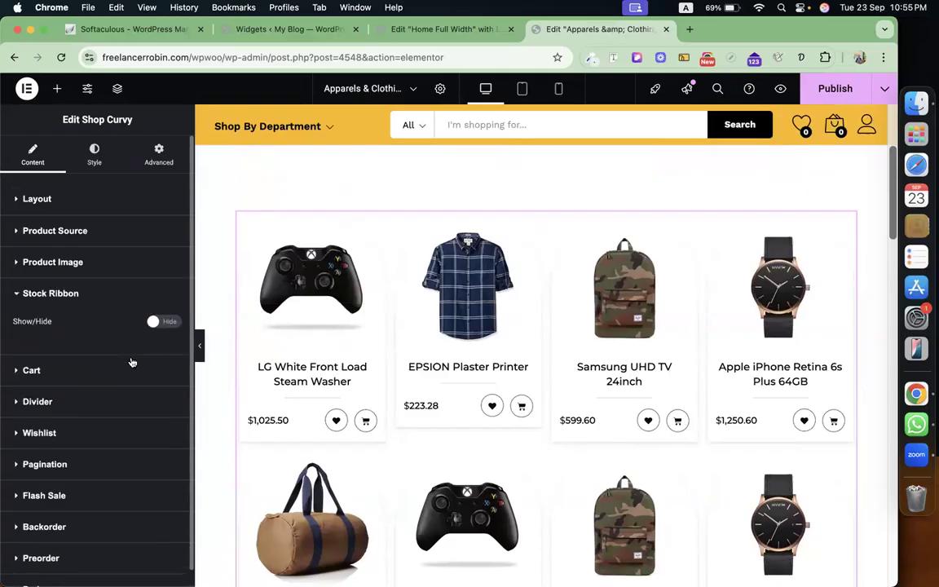
{"action": "left_click", "coordinate": [155, 322]}
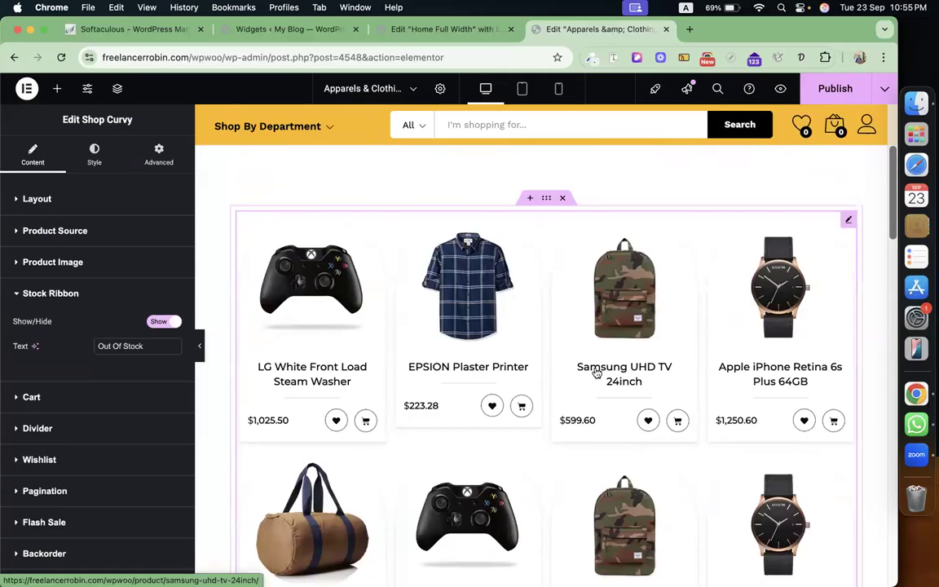
{"action": "scroll", "coordinate": [600, 372], "scroll_direction": "down", "scroll_amount": 5}
{"action": "scroll", "coordinate": [599, 359], "scroll_direction": "down", "scroll_amount": 3}
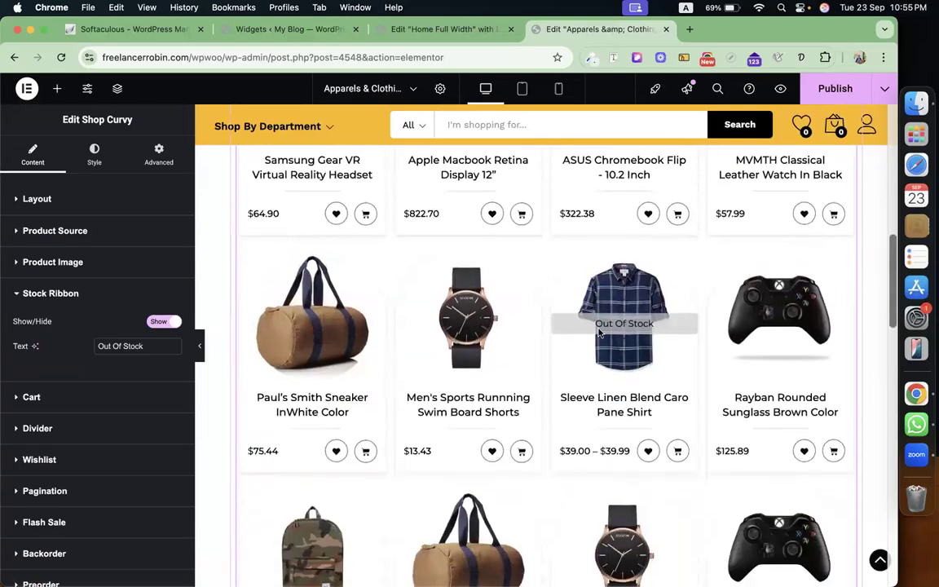
Review the Cart, Divider and Pagination sections, then bring up the Card style settings.
{"action": "left_click", "coordinate": [101, 397]}
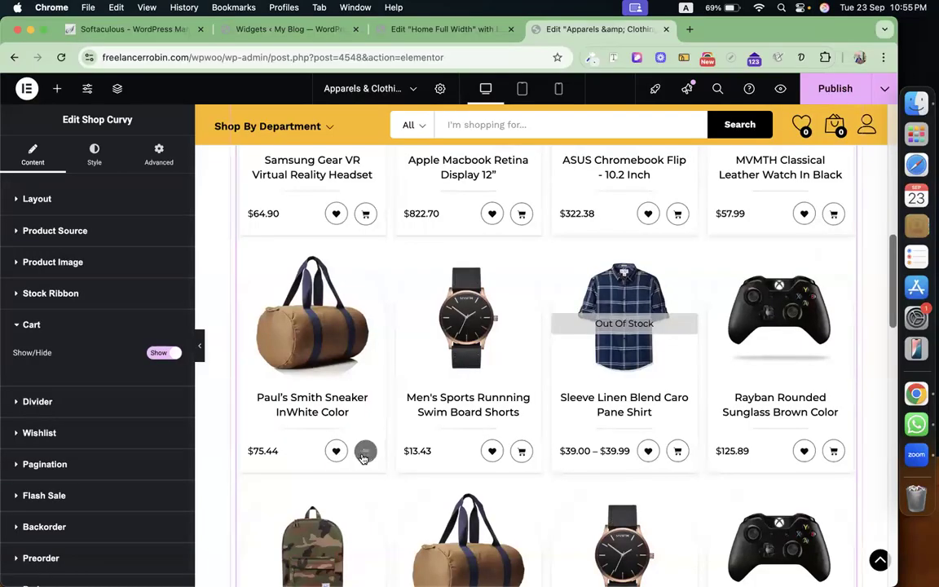
{"action": "left_click", "coordinate": [100, 403]}
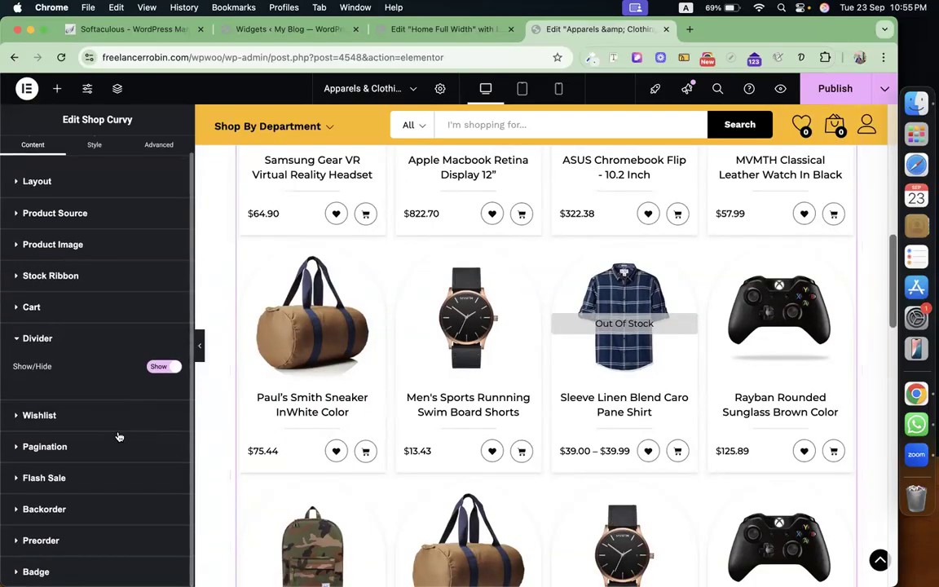
{"action": "left_click", "coordinate": [118, 447]}
{"action": "scroll", "coordinate": [572, 382], "scroll_direction": "down", "scroll_amount": 10}
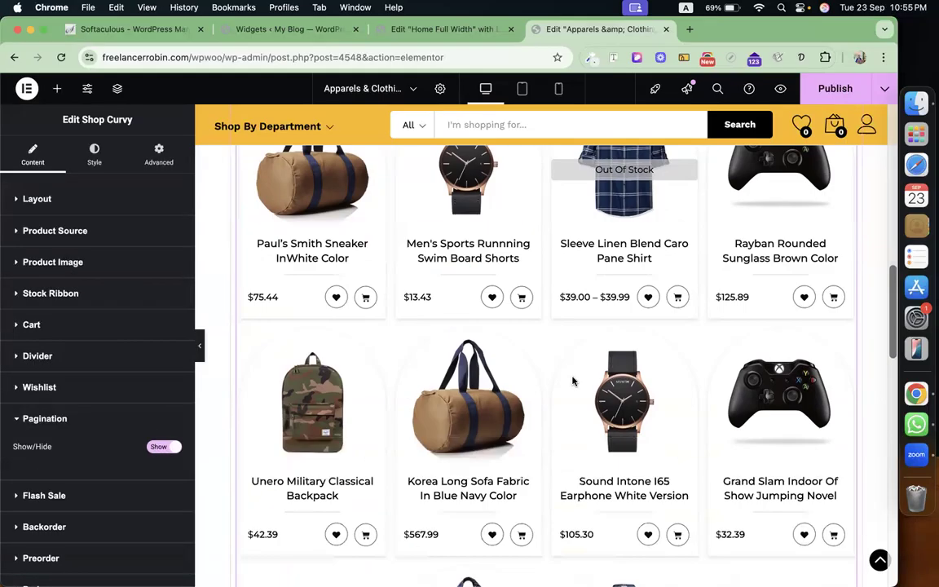
{"action": "scroll", "coordinate": [573, 380], "scroll_direction": "up", "scroll_amount": 3}
{"action": "scroll", "coordinate": [573, 380], "scroll_direction": "up", "scroll_amount": 1}
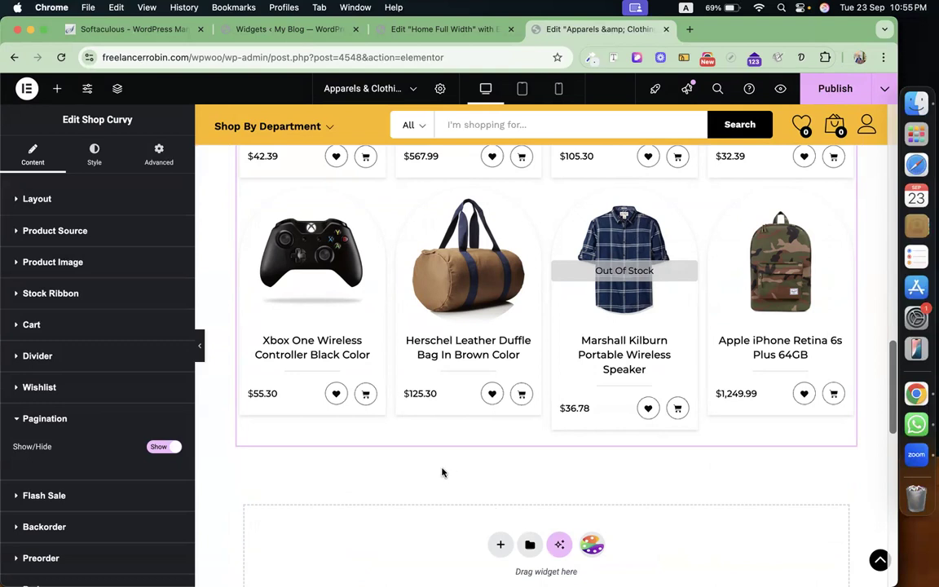
{"action": "scroll", "coordinate": [110, 441], "scroll_direction": "down", "scroll_amount": 1}
{"action": "scroll", "coordinate": [119, 423], "scroll_direction": "up", "scroll_amount": 1}
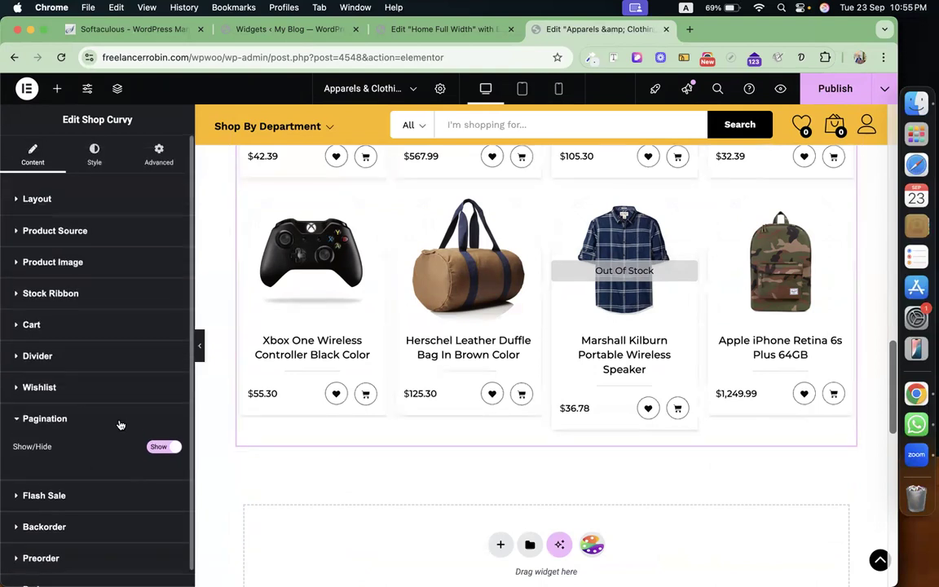
{"action": "left_click", "coordinate": [96, 153]}
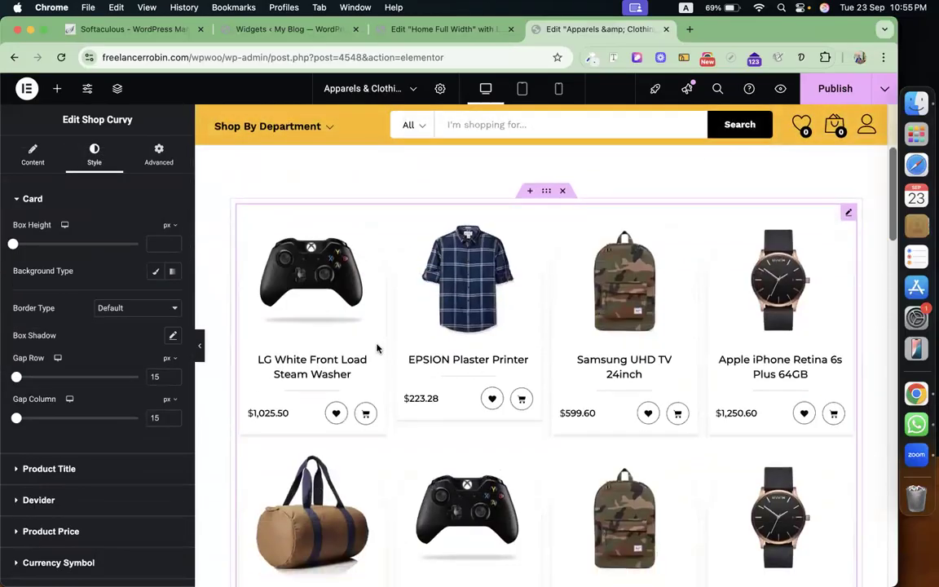
Give the product cards a Classic background in coral red #FA5C5C.
{"action": "left_click", "coordinate": [159, 272]}
{"action": "left_click", "coordinate": [172, 298]}
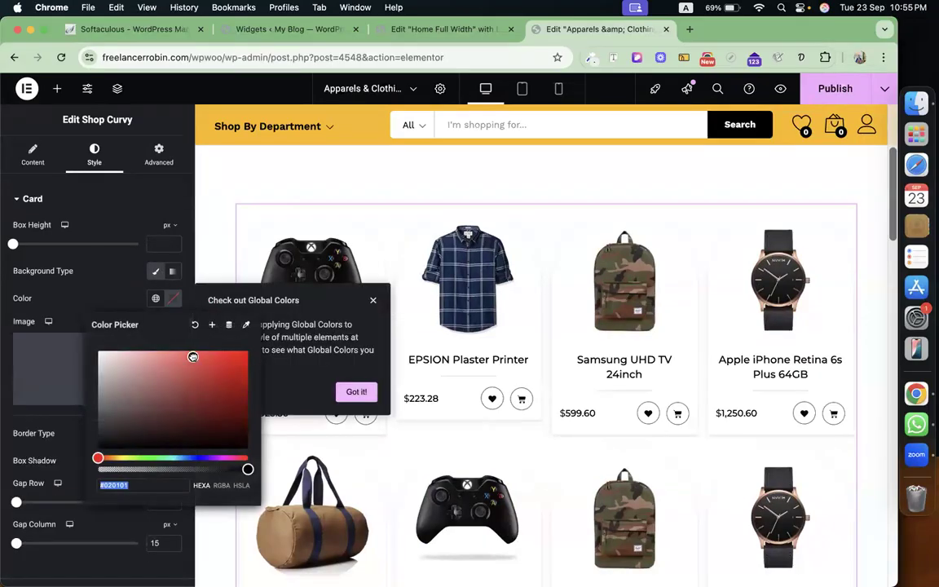
{"action": "left_click", "coordinate": [193, 356]}
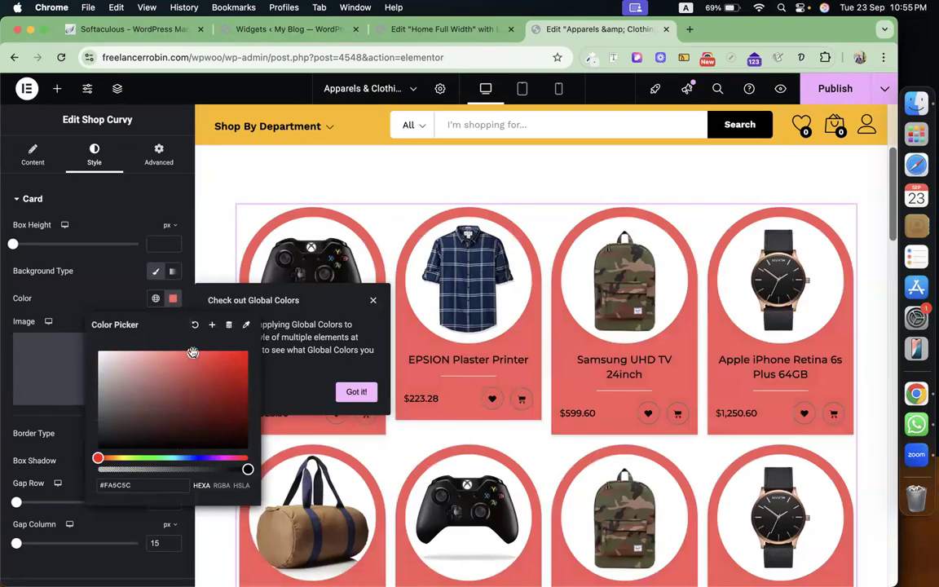
{"action": "left_click", "coordinate": [115, 274]}
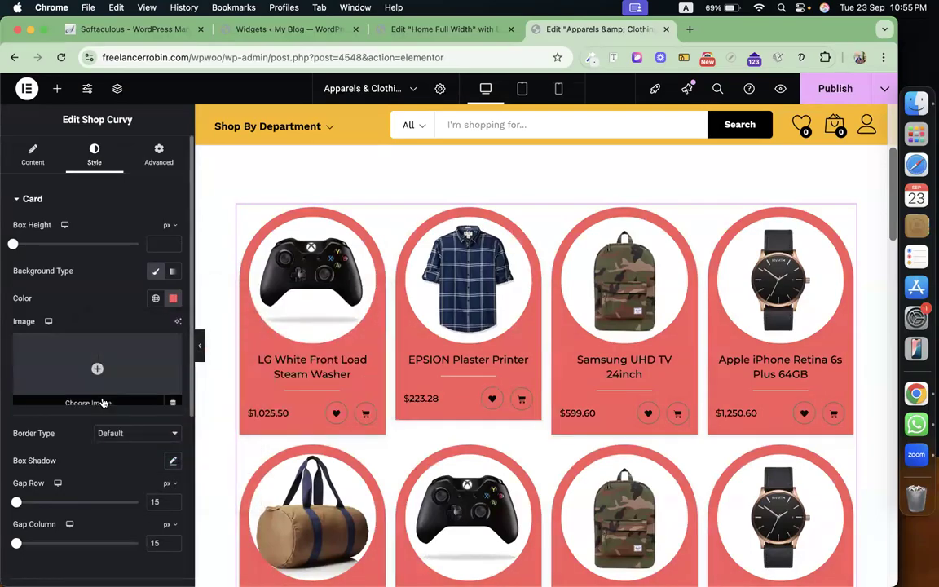
{"action": "scroll", "coordinate": [103, 402], "scroll_direction": "down", "scroll_amount": 1}
{"action": "scroll", "coordinate": [103, 402], "scroll_direction": "down", "scroll_amount": 1}
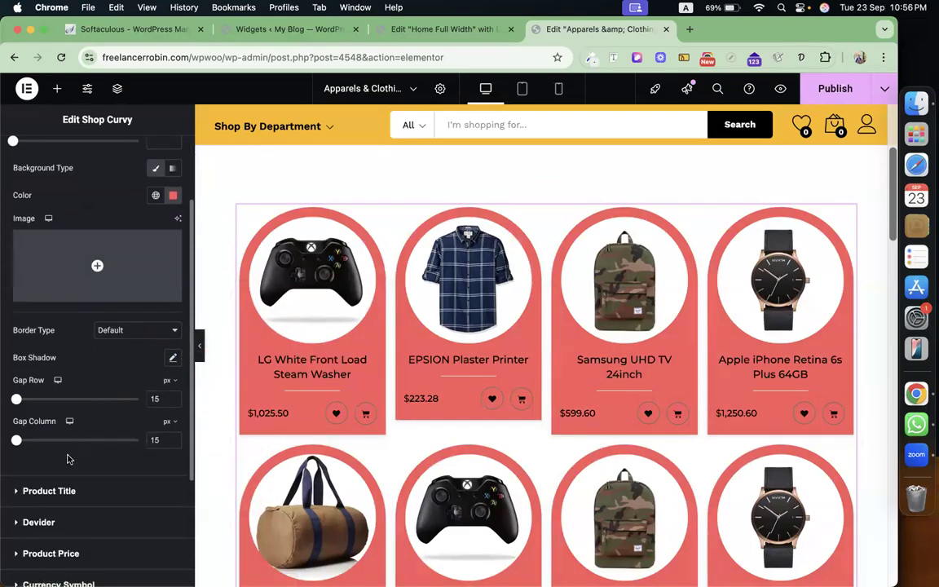
{"action": "scroll", "coordinate": [69, 461], "scroll_direction": "down", "scroll_amount": 1}
{"action": "scroll", "coordinate": [70, 461], "scroll_direction": "down", "scroll_amount": 1}
Make the product titles white (#FFFFFF) and publish the Apparels & Clothings page.
{"action": "left_click", "coordinate": [128, 373]}
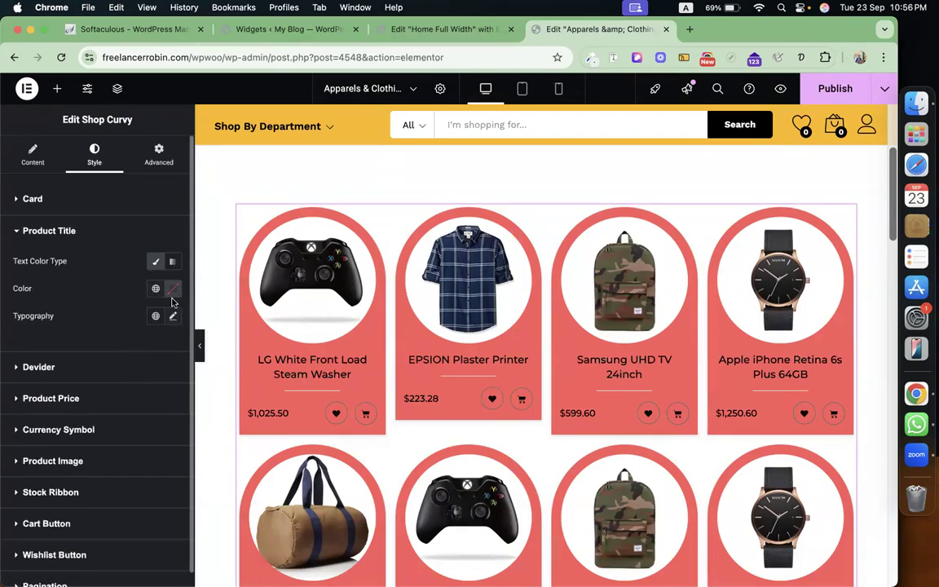
{"action": "left_click", "coordinate": [170, 293]}
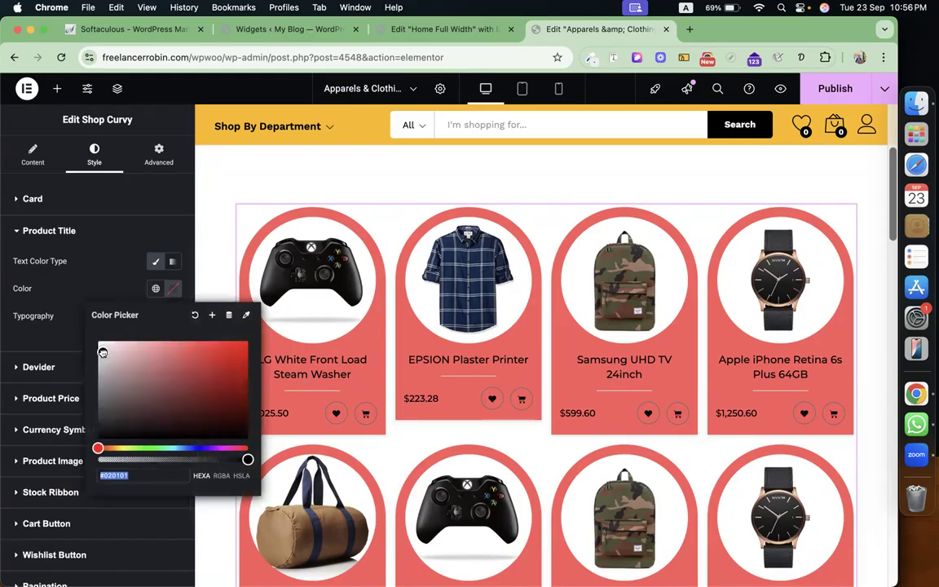
{"action": "left_click", "coordinate": [97, 296]}
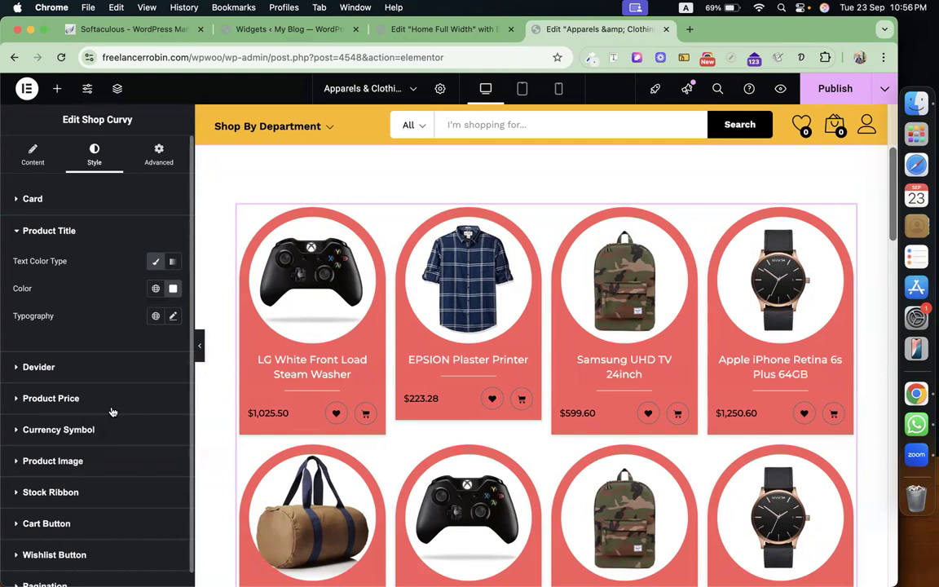
{"action": "left_click", "coordinate": [833, 89]}
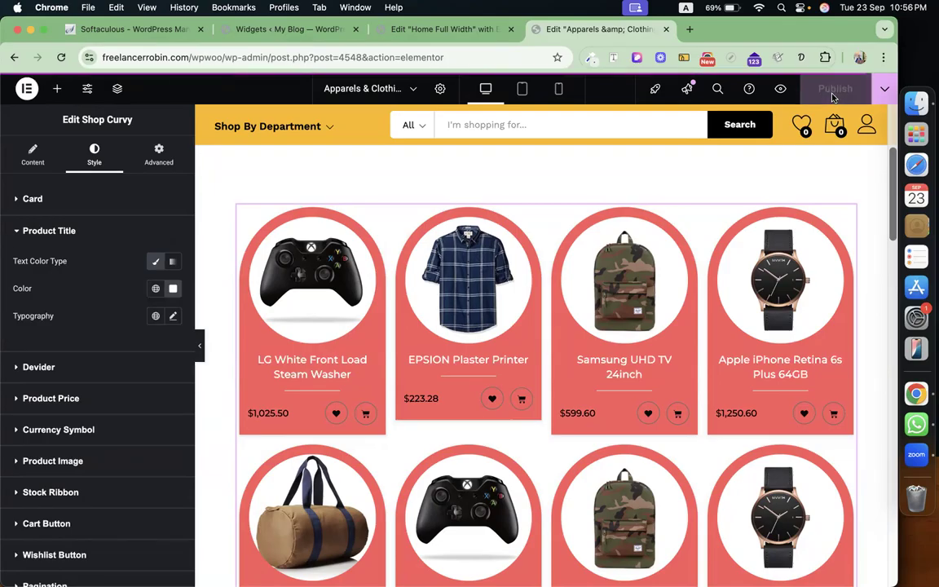
Preview the Apparels & Clothings page in a new tab and copy its URL.
{"action": "left_click", "coordinate": [782, 90]}
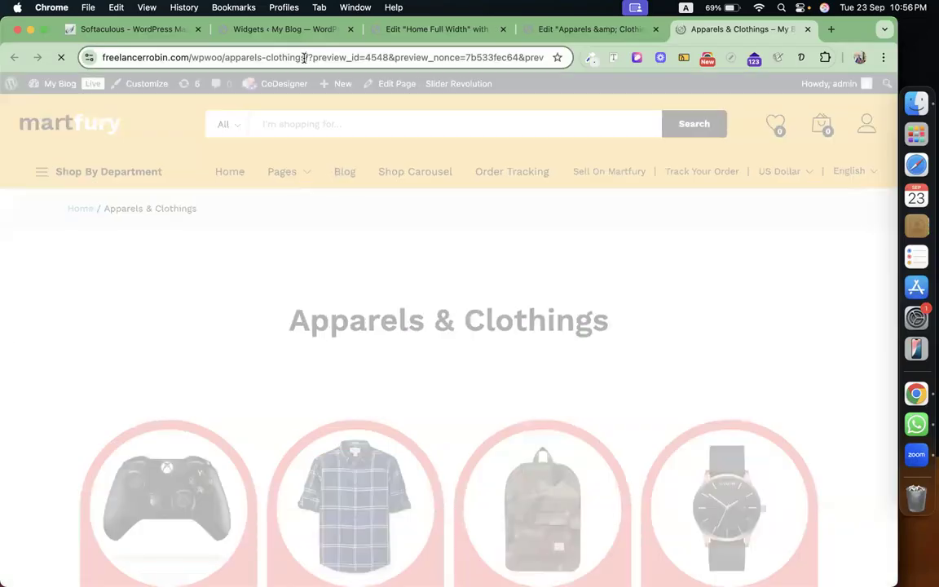
{"action": "left_click_drag", "start_coordinate": [306, 58], "coordinate": [102, 71]}
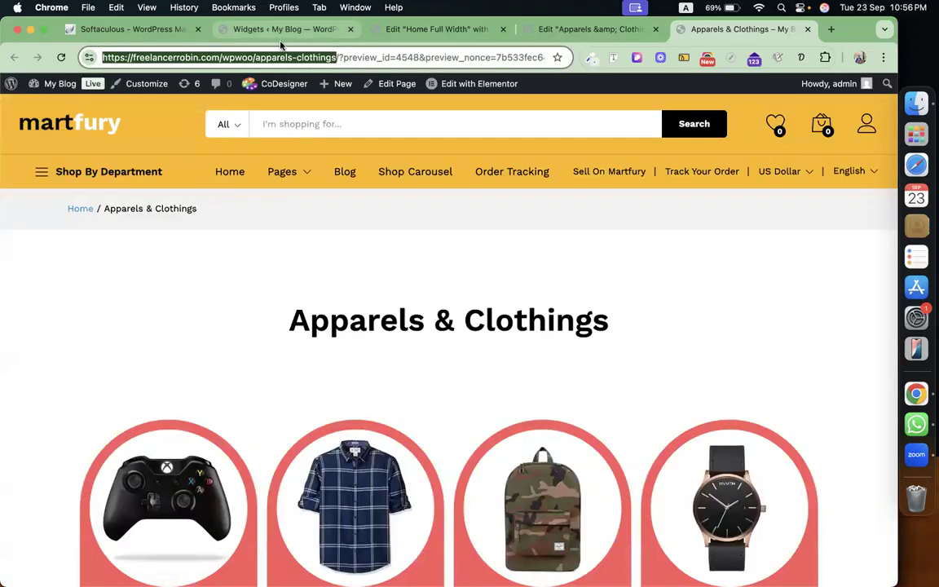
{"action": "key", "text": "super+c"}
Paste the copied page URL into the carousel's View All link, set to open in a new window, and publish.
{"action": "left_click", "coordinate": [436, 28]}
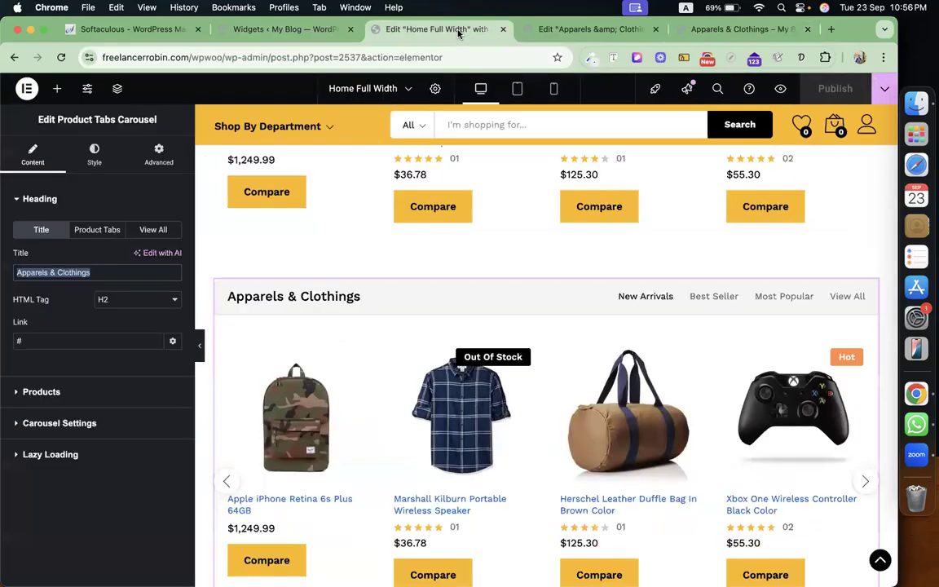
{"action": "scroll", "coordinate": [500, 379], "scroll_direction": "down", "scroll_amount": 2}
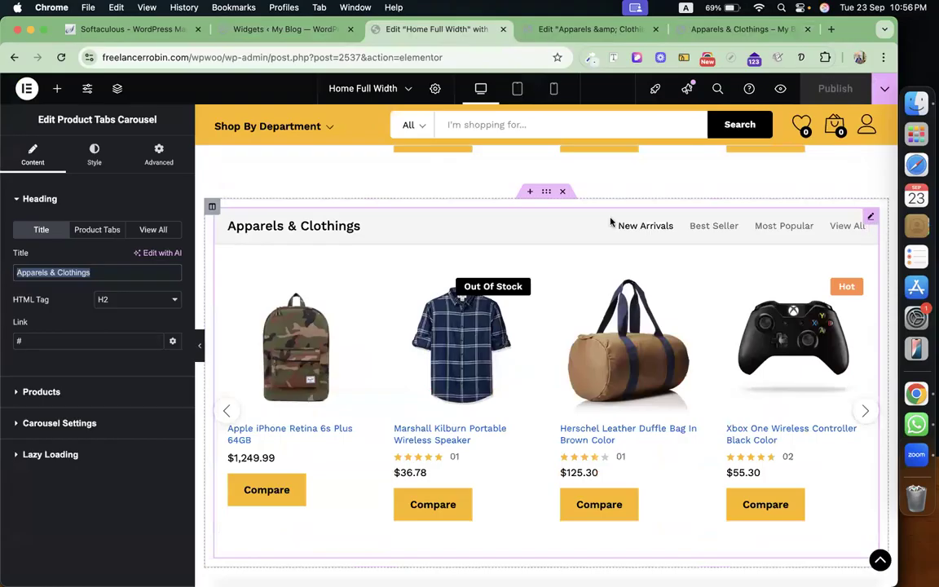
{"action": "left_click", "coordinate": [155, 231]}
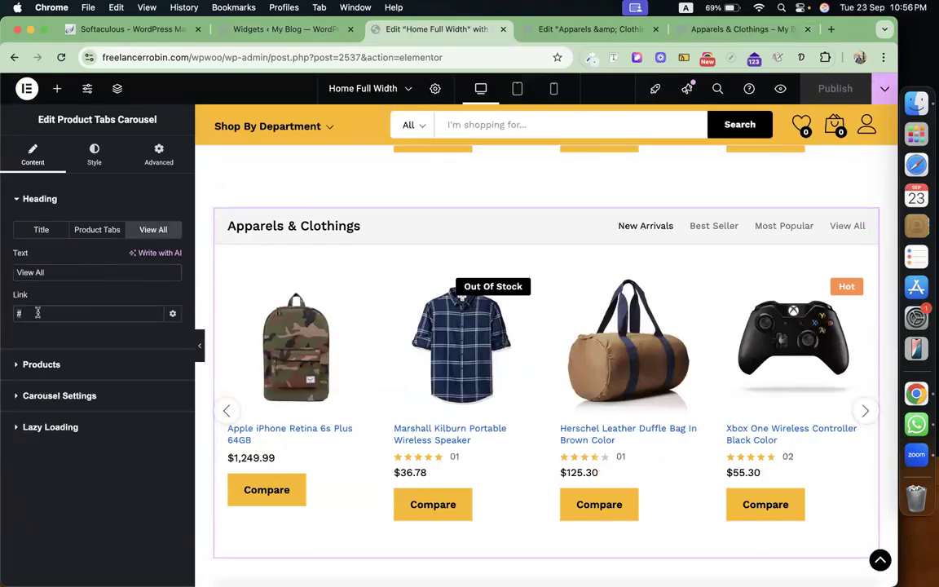
{"action": "key", "text": "super+v"}
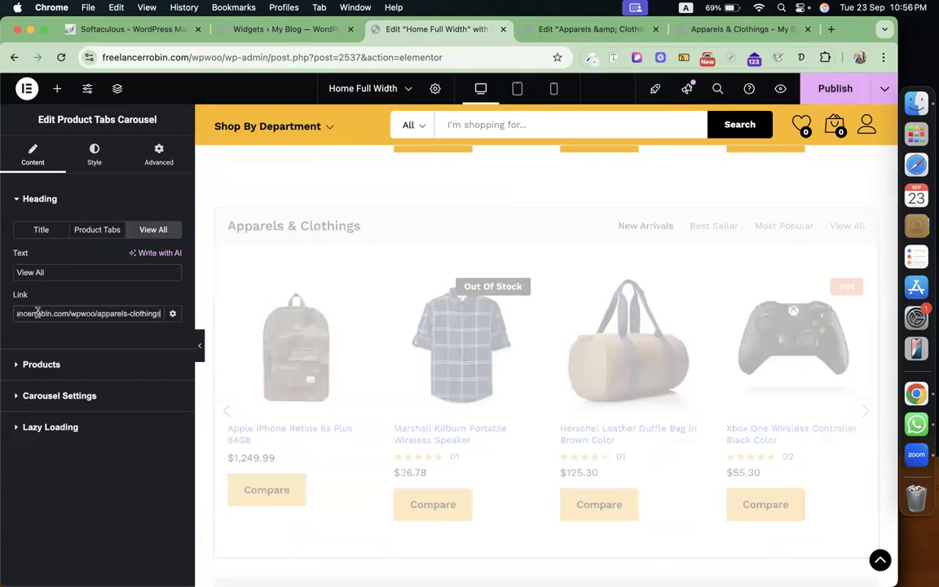
{"action": "left_click", "coordinate": [172, 316]}
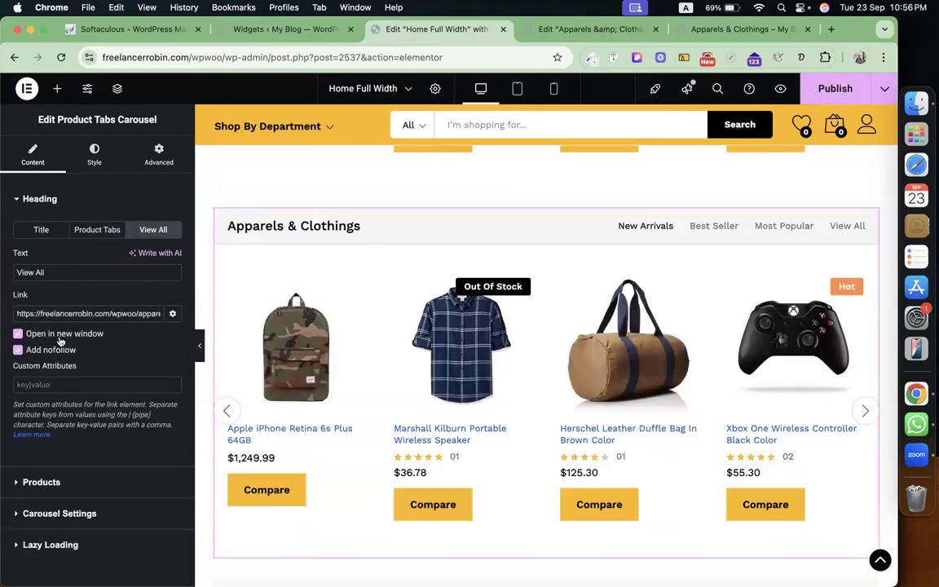
{"action": "left_click", "coordinate": [819, 91]}
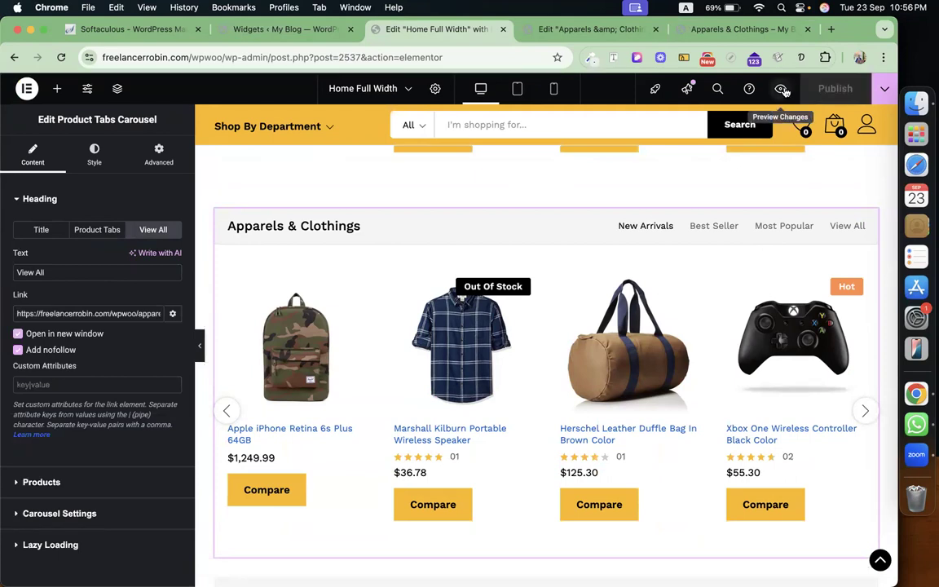
Preview the published homepage and scroll down to the Apparels & Clothings carousel.
{"action": "left_click", "coordinate": [782, 89]}
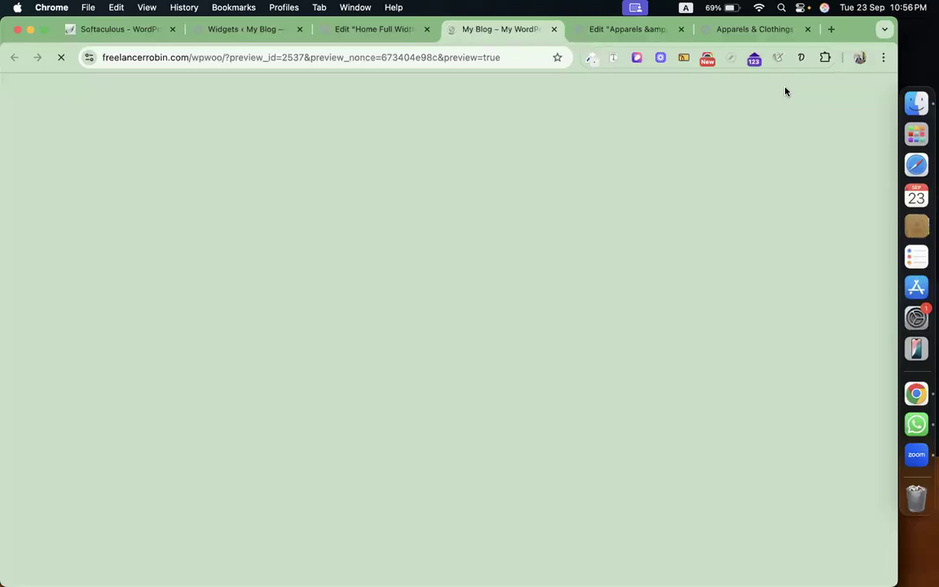
{"action": "scroll", "coordinate": [550, 341], "scroll_direction": "down", "scroll_amount": 3}
{"action": "scroll", "coordinate": [551, 341], "scroll_direction": "down", "scroll_amount": 10}
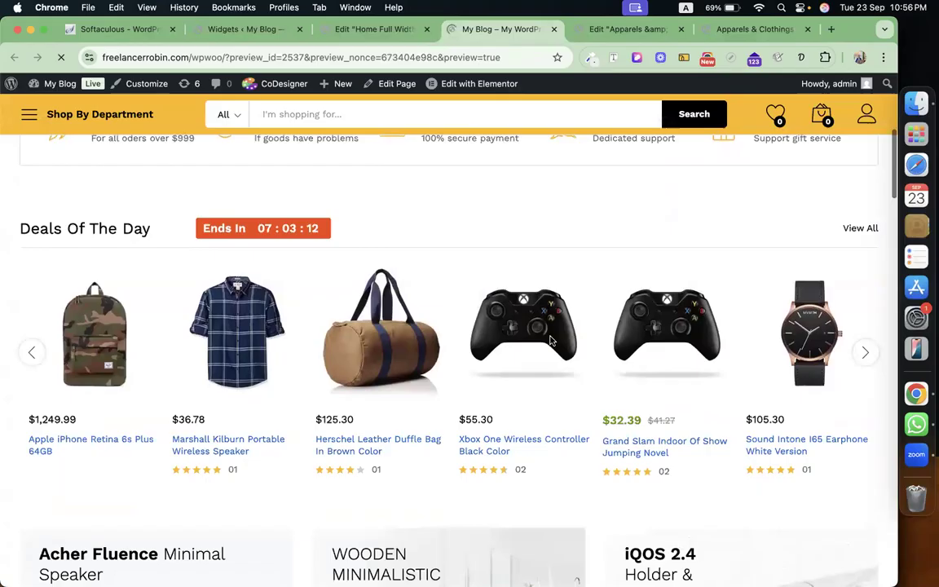
{"action": "scroll", "coordinate": [550, 341], "scroll_direction": "down", "scroll_amount": 1}
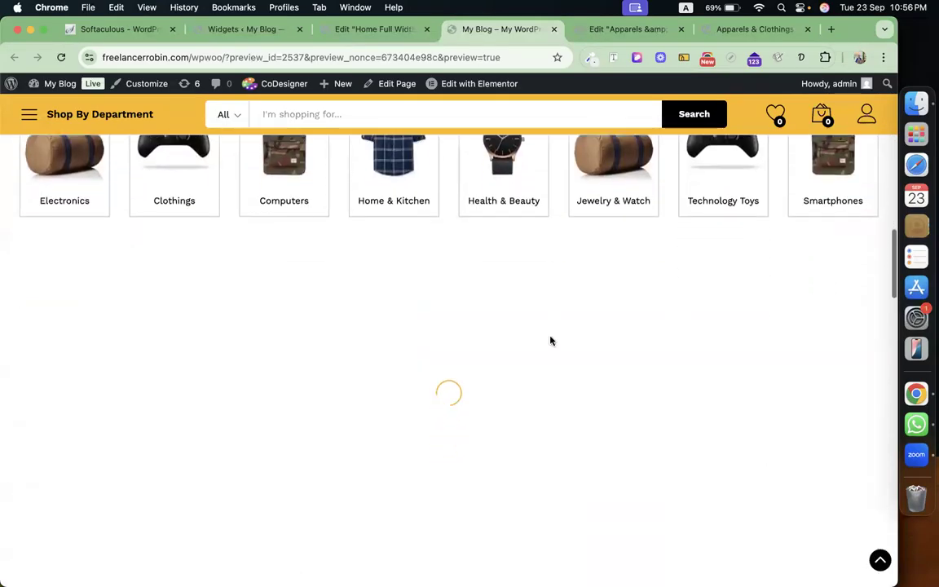
{"action": "scroll", "coordinate": [551, 339], "scroll_direction": "down", "scroll_amount": 2}
{"action": "scroll", "coordinate": [551, 341], "scroll_direction": "down", "scroll_amount": 5}
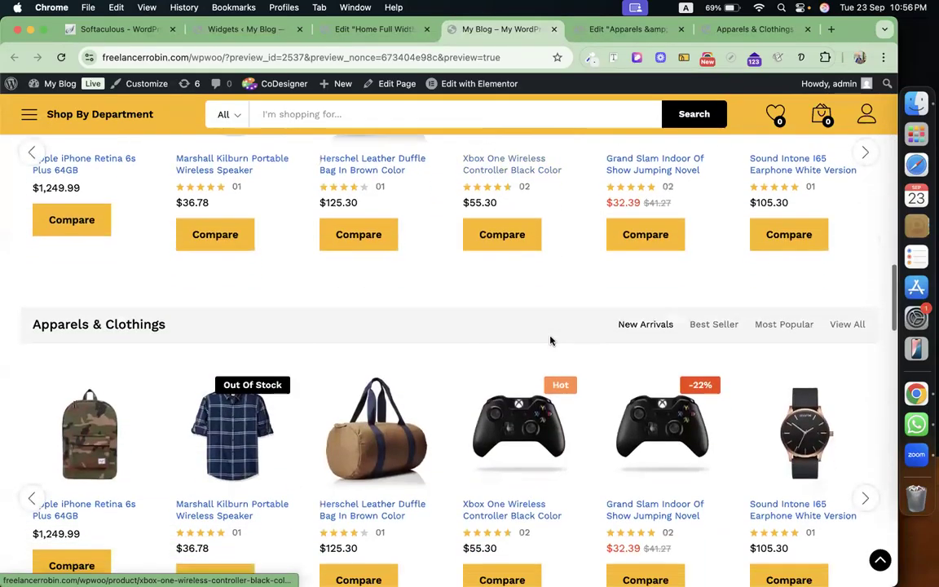
Advance the Apparels & Clothings carousel several products, then follow its View All link.
{"action": "left_click", "coordinate": [865, 370]}
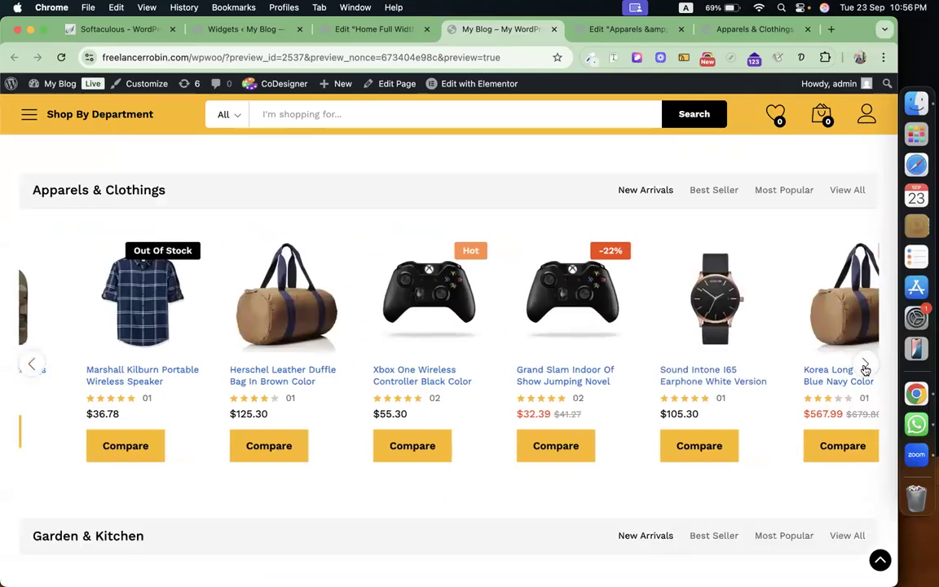
{"action": "left_click", "coordinate": [864, 370]}
{"action": "left_click", "coordinate": [865, 370]}
{"action": "left_click", "coordinate": [865, 370]}
{"action": "left_click", "coordinate": [865, 370]}
{"action": "left_click", "coordinate": [865, 370]}
{"action": "left_click", "coordinate": [865, 370]}
{"action": "left_click", "coordinate": [865, 370]}
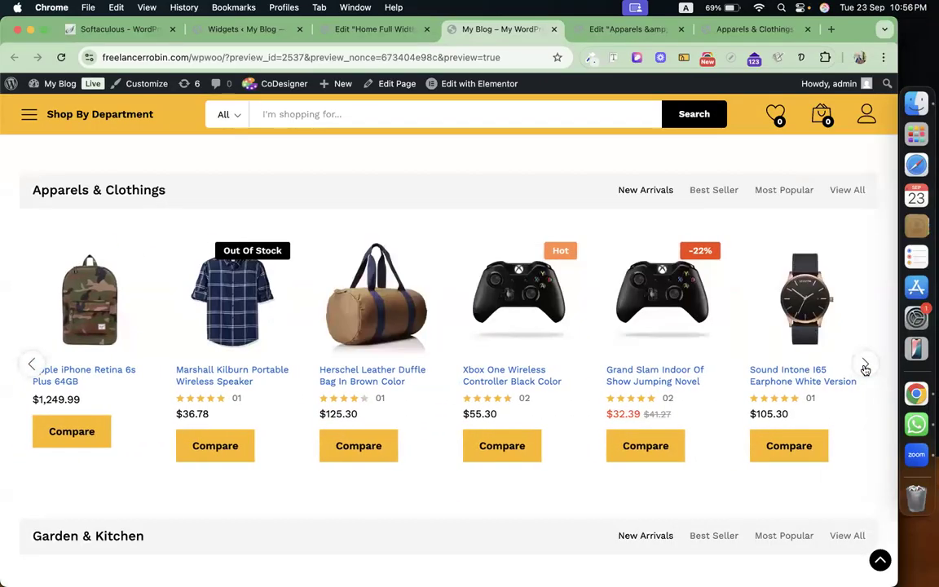
{"action": "left_click", "coordinate": [864, 366]}
{"action": "left_click", "coordinate": [861, 360]}
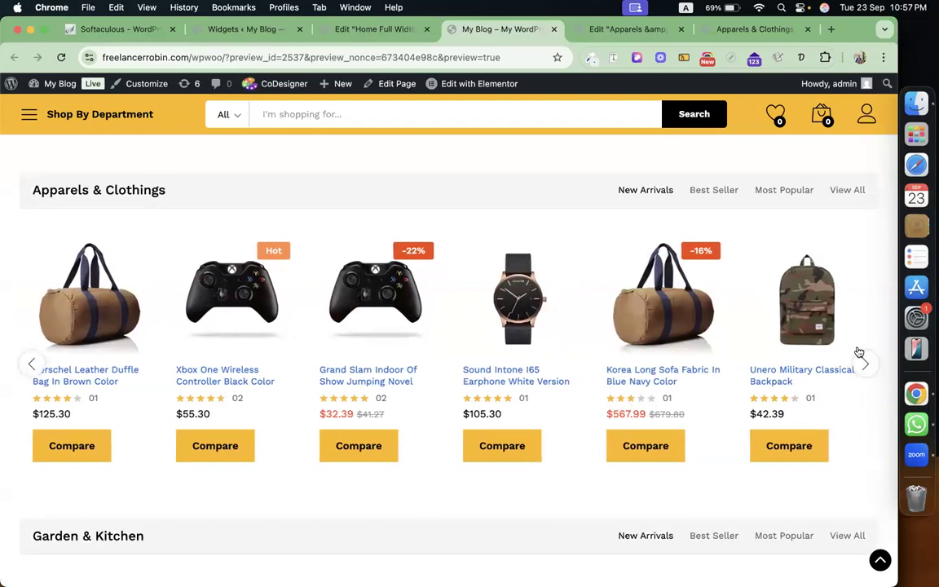
{"action": "left_click", "coordinate": [853, 194]}
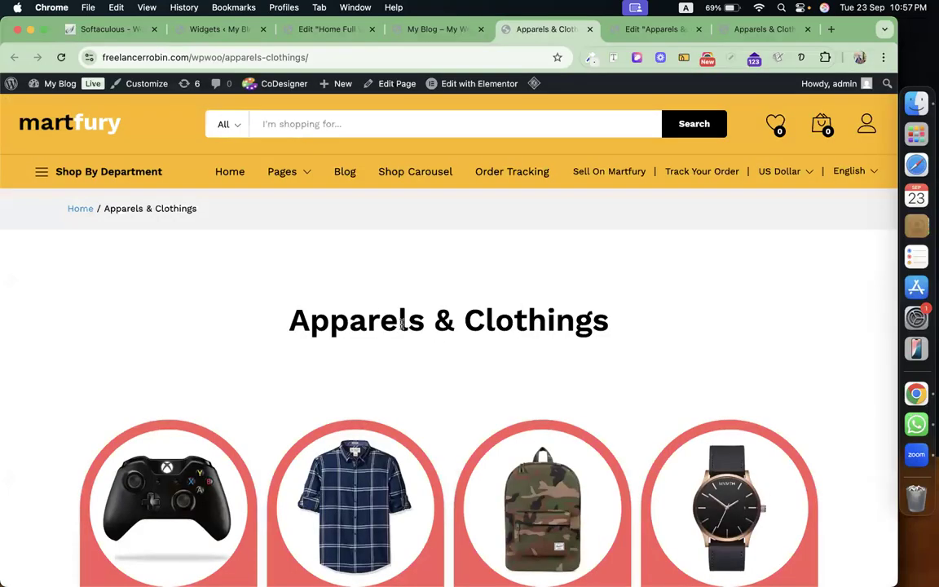
Scroll through the live Apparels & Clothings page and back up to check its product cards.
{"action": "scroll", "coordinate": [477, 326], "scroll_direction": "down", "scroll_amount": 10}
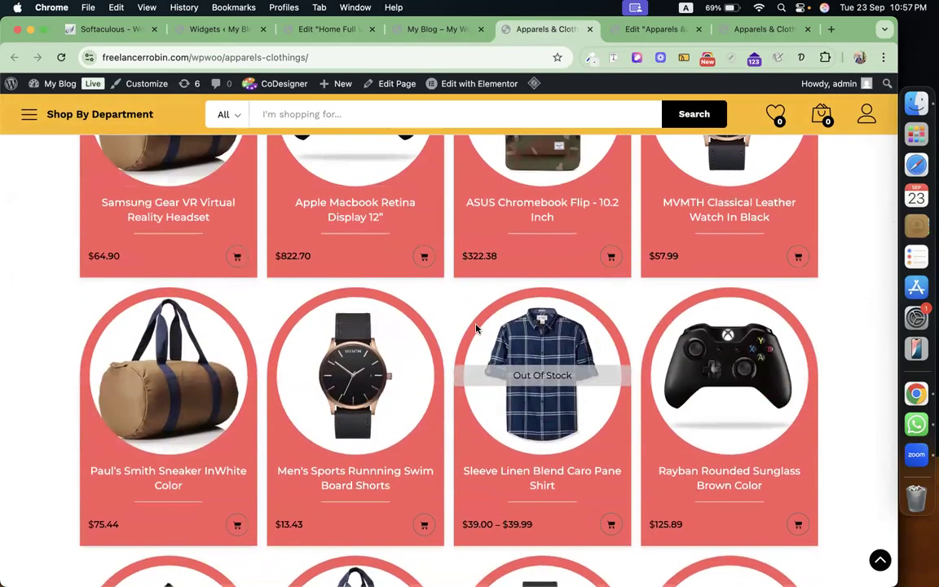
{"action": "scroll", "coordinate": [477, 326], "scroll_direction": "up", "scroll_amount": 10}
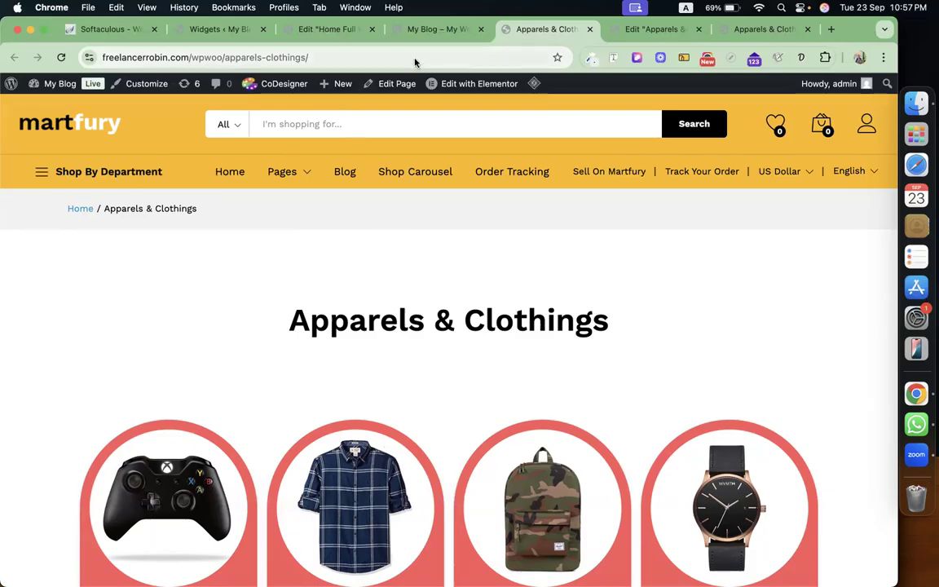
Look over the Apparels & Clothings editor and live page, then return to the Home Full Width editor.
{"action": "left_click", "coordinate": [328, 29]}
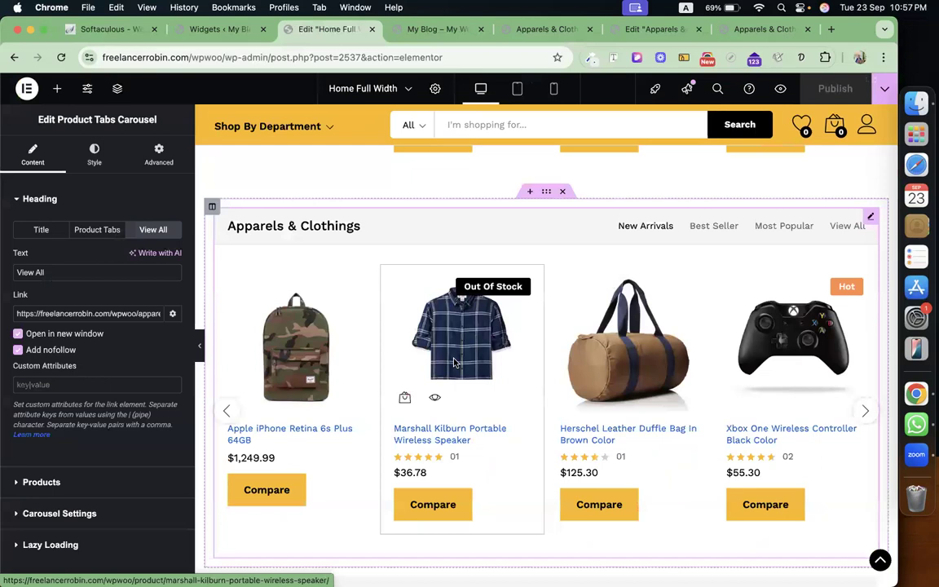
{"action": "left_click", "coordinate": [652, 29]}
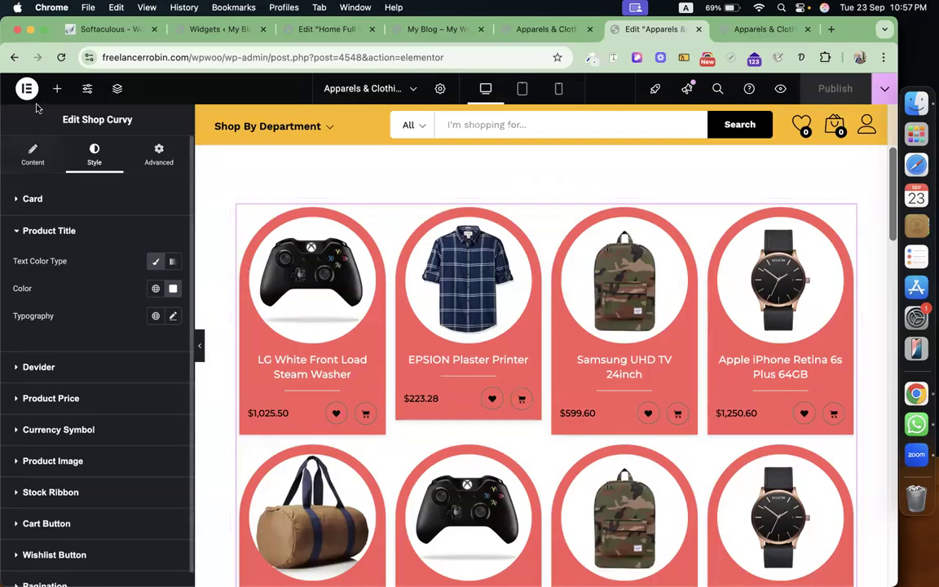
{"action": "left_click", "coordinate": [57, 88]}
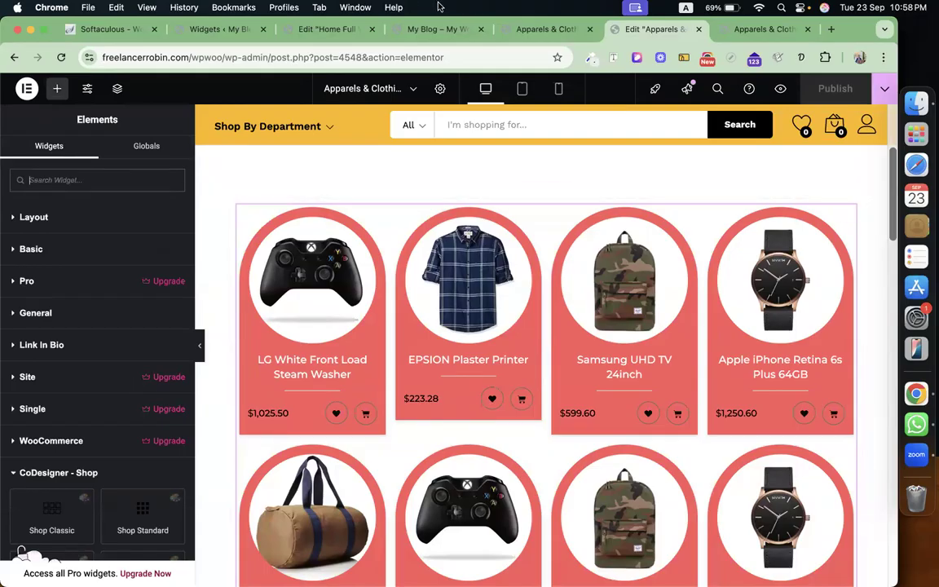
{"action": "left_click", "coordinate": [520, 31]}
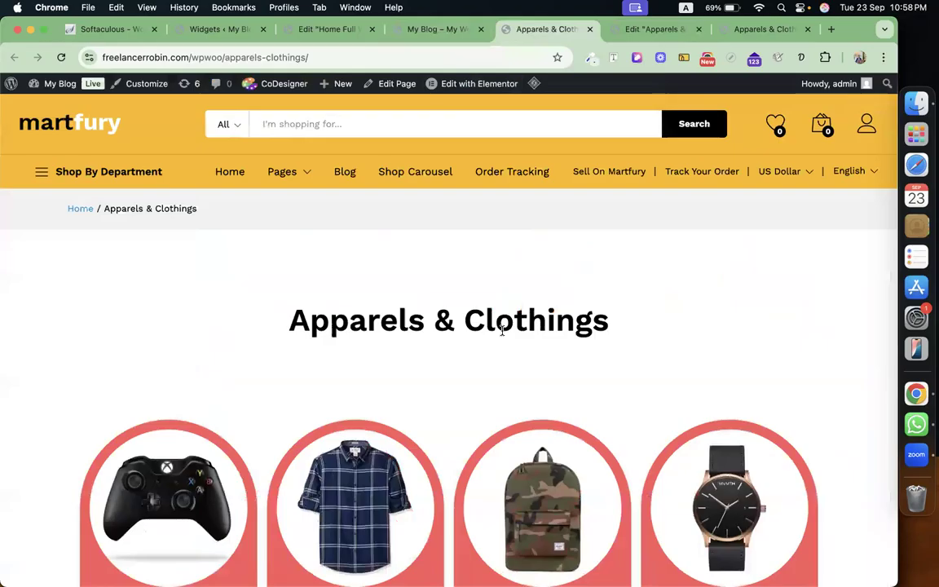
{"action": "left_click", "coordinate": [320, 33]}
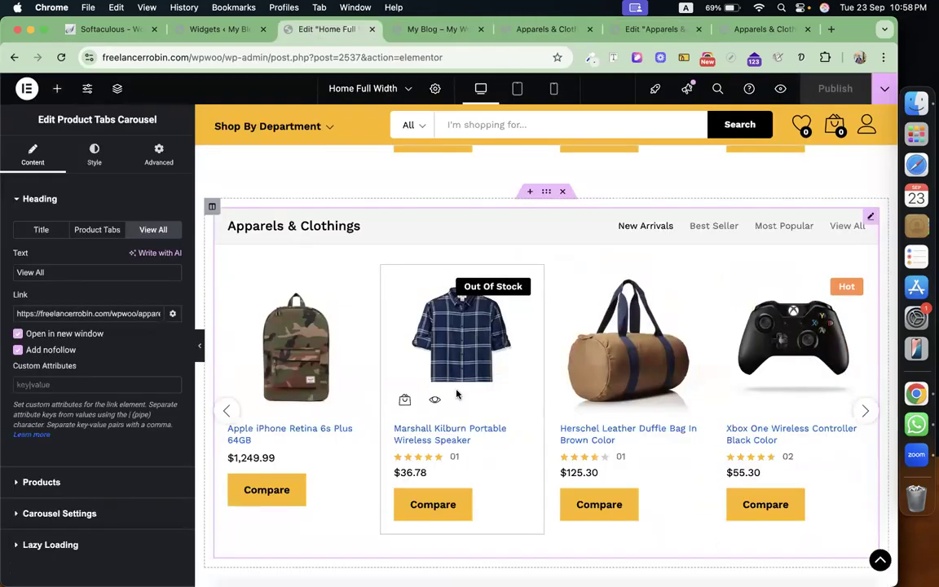
Insert a single-column flexbox container above the Apparels & Clothings carousel.
{"action": "left_click", "coordinate": [530, 193]}
{"action": "left_click", "coordinate": [516, 259]}
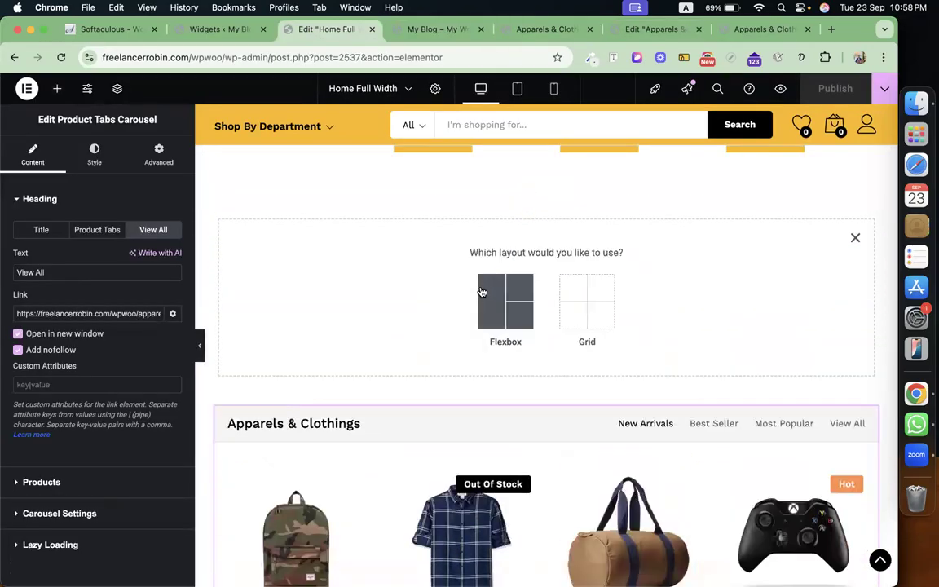
{"action": "left_click", "coordinate": [506, 295]}
{"action": "left_click", "coordinate": [378, 300]}
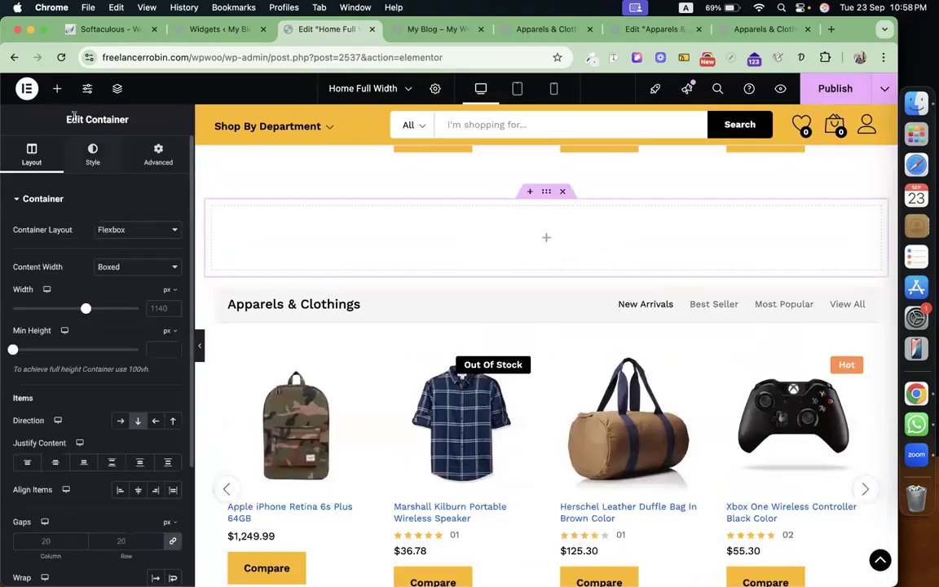
Bring up the Elements panel and browse the list of available widgets.
{"action": "left_click", "coordinate": [57, 88]}
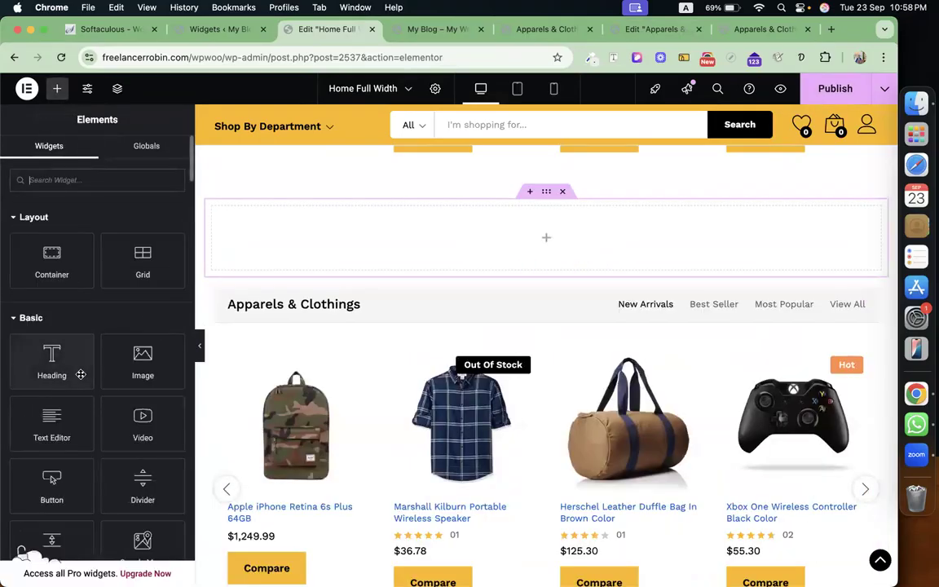
{"action": "scroll", "coordinate": [566, 293], "scroll_direction": "up", "scroll_amount": 8}
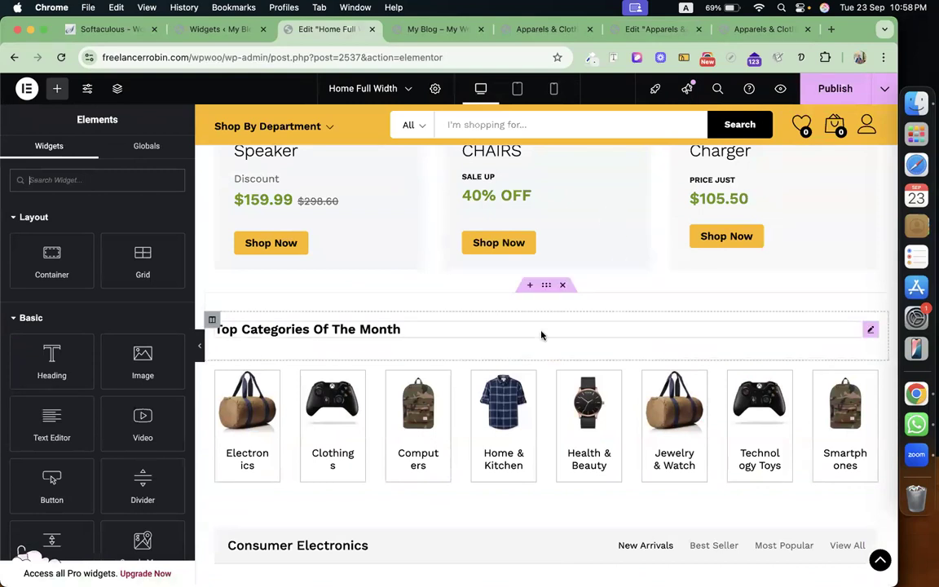
{"action": "scroll", "coordinate": [541, 334], "scroll_direction": "up", "scroll_amount": 5}
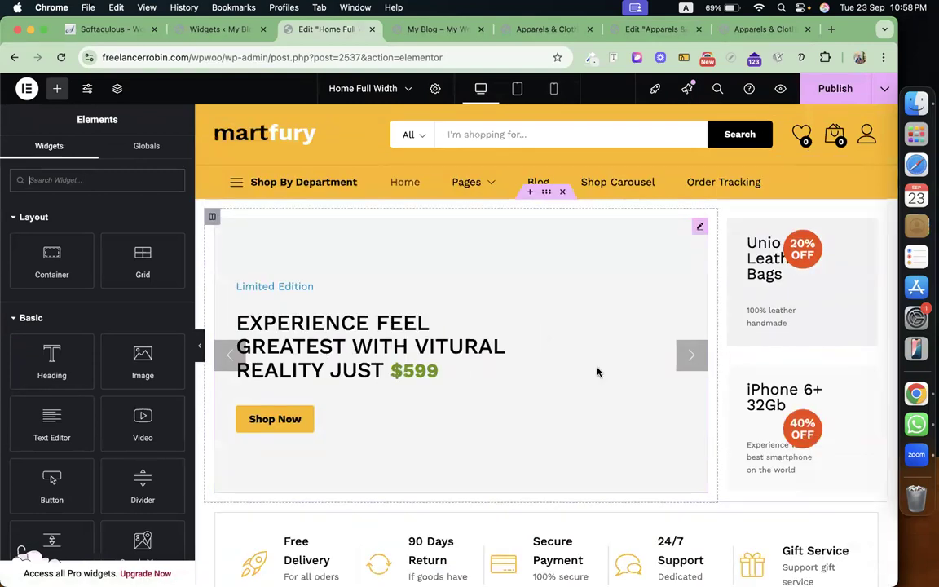
{"action": "scroll", "coordinate": [583, 330], "scroll_direction": "down", "scroll_amount": 5}
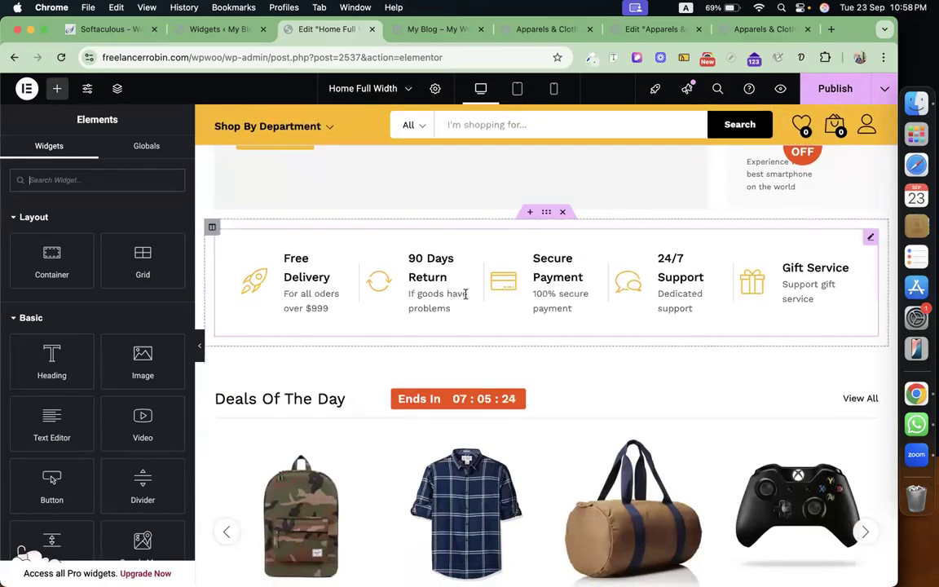
{"action": "scroll", "coordinate": [466, 294], "scroll_direction": "down", "scroll_amount": 3}
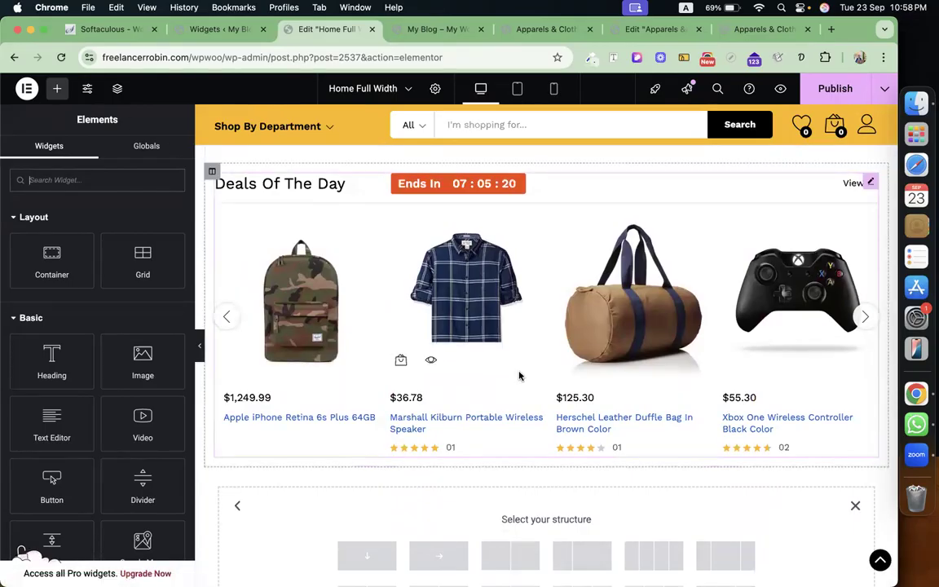
{"action": "scroll", "coordinate": [520, 376], "scroll_direction": "down", "scroll_amount": 6}
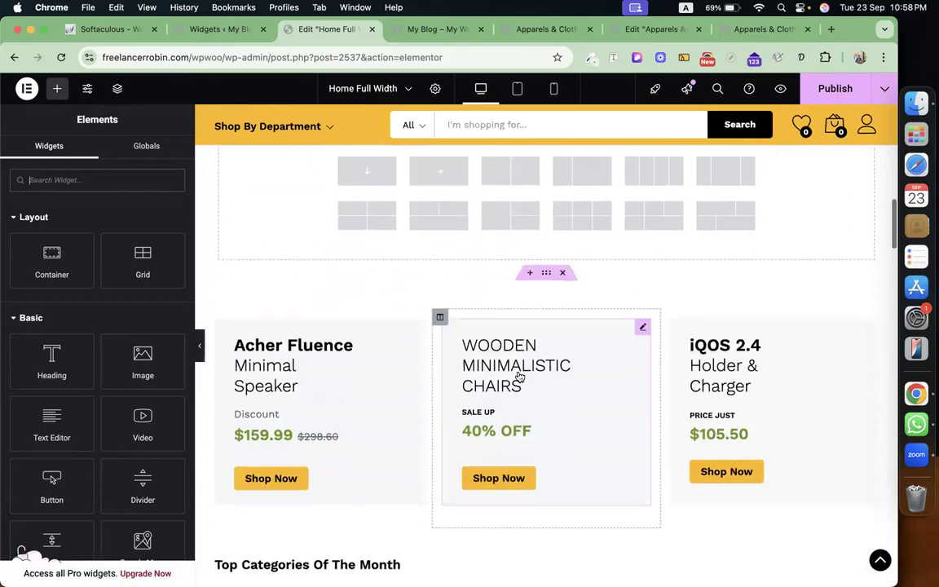
{"action": "scroll", "coordinate": [548, 295], "scroll_direction": "down", "scroll_amount": 6}
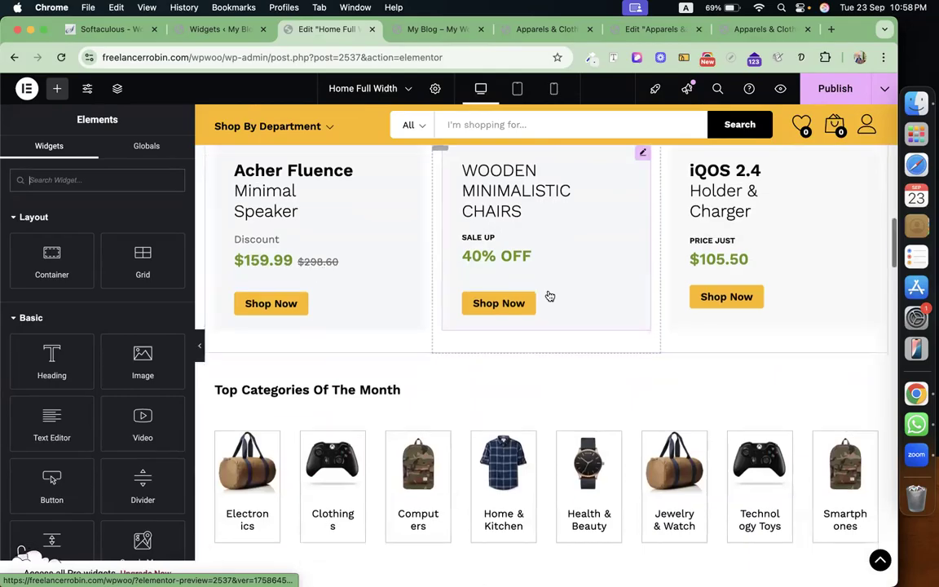
{"action": "scroll", "coordinate": [548, 295], "scroll_direction": "down", "scroll_amount": 5}
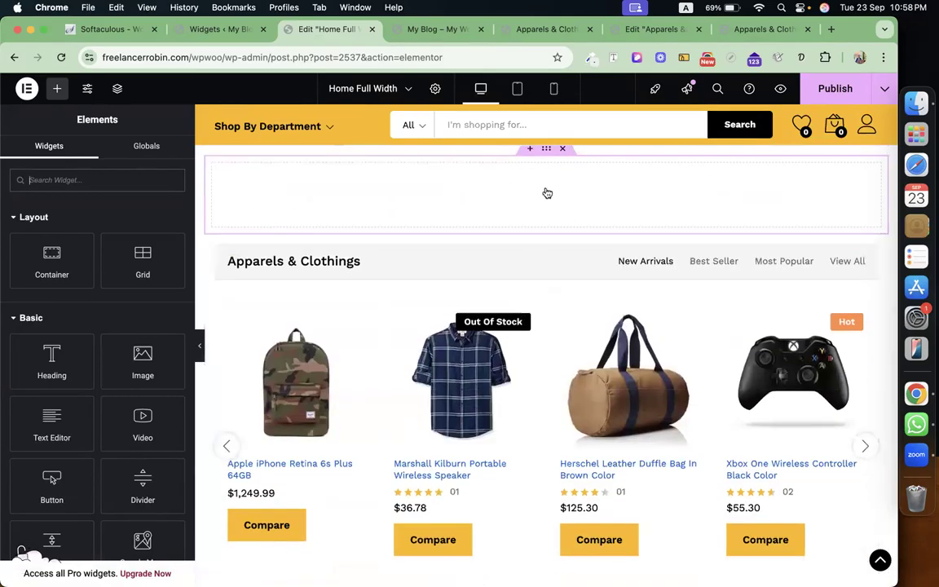
{"action": "scroll", "coordinate": [544, 191], "scroll_direction": "up", "scroll_amount": 3}
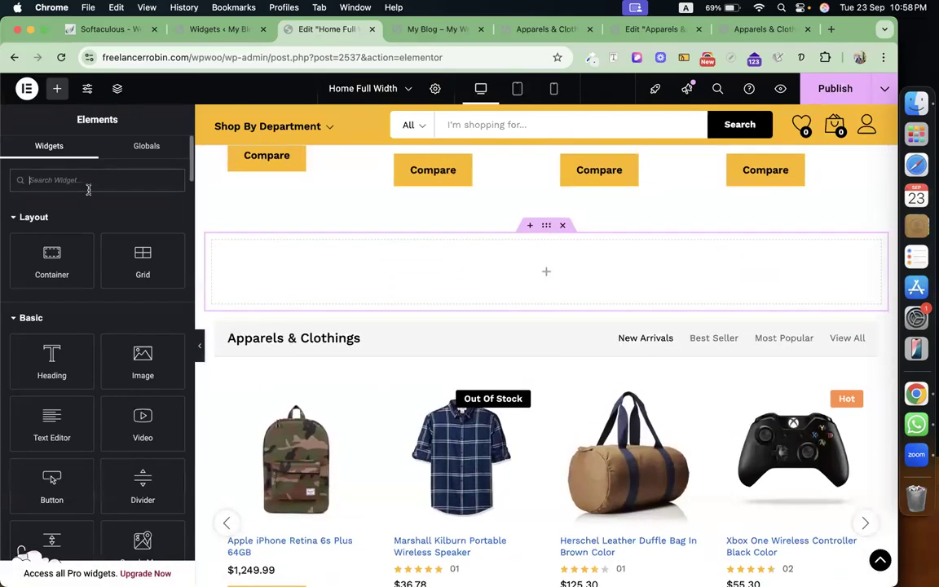
Search 'produ' and drop a Products Grid widget into the empty container, then check its query settings.
{"action": "type", "text": "product"}
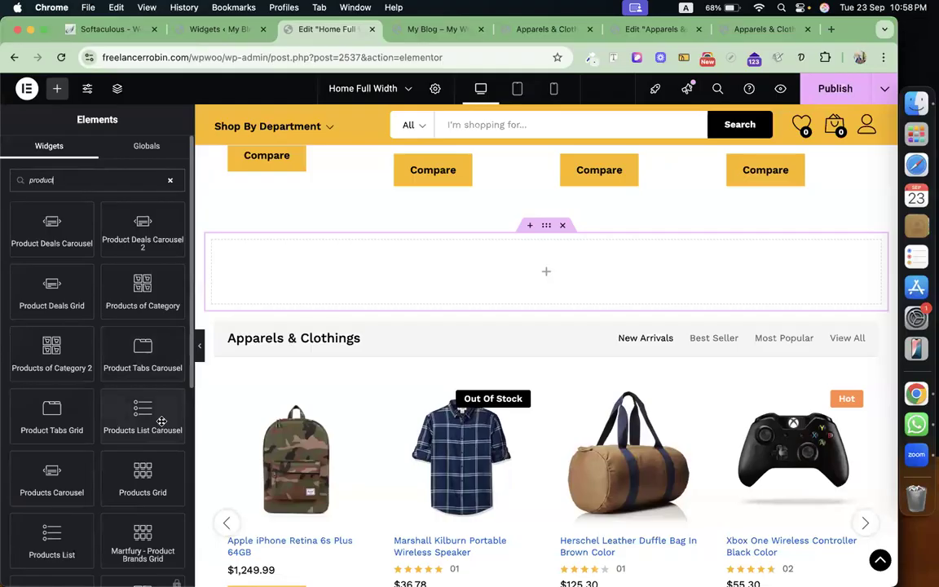
{"action": "scroll", "coordinate": [162, 421], "scroll_direction": "down", "scroll_amount": 2}
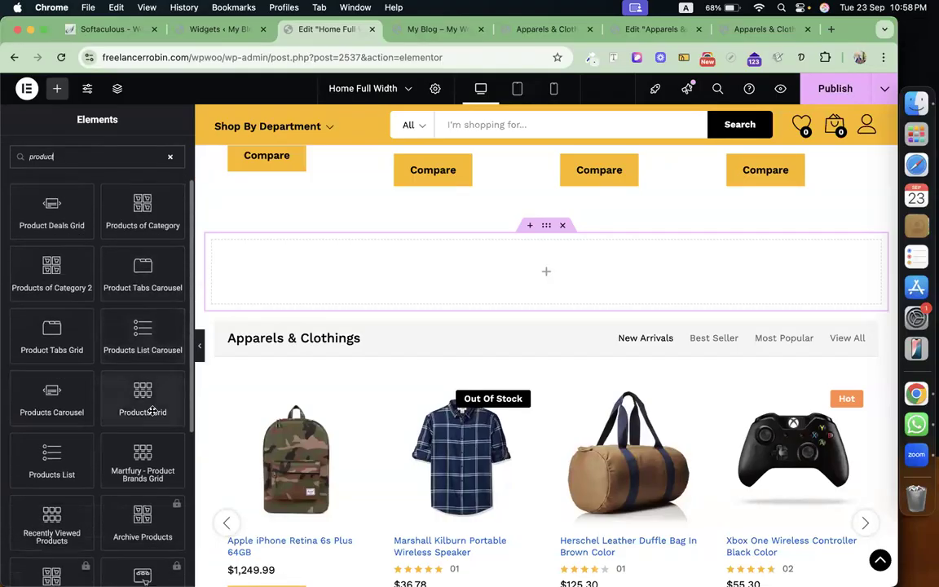
{"action": "left_click_drag", "start_coordinate": [152, 405], "coordinate": [424, 299]}
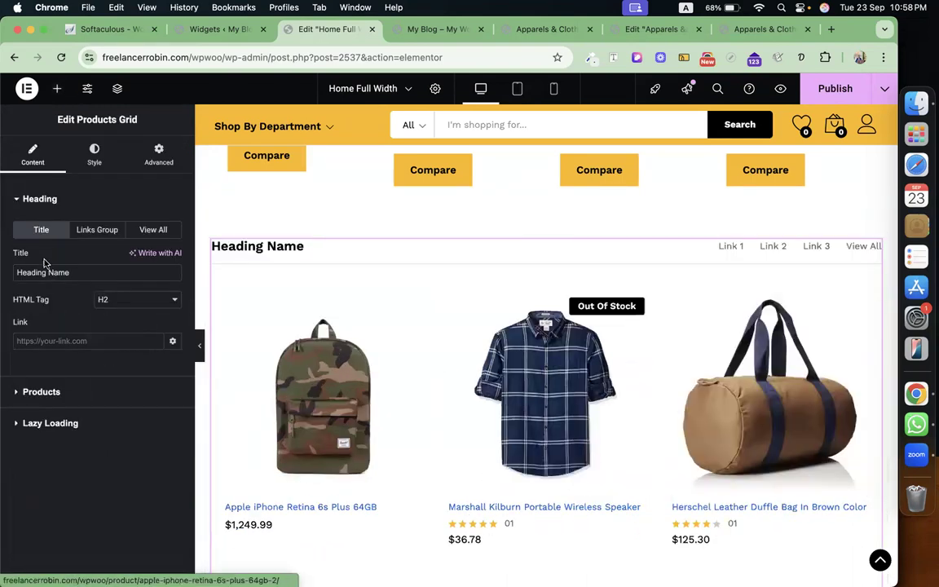
{"action": "triple_click", "coordinate": [86, 273]}
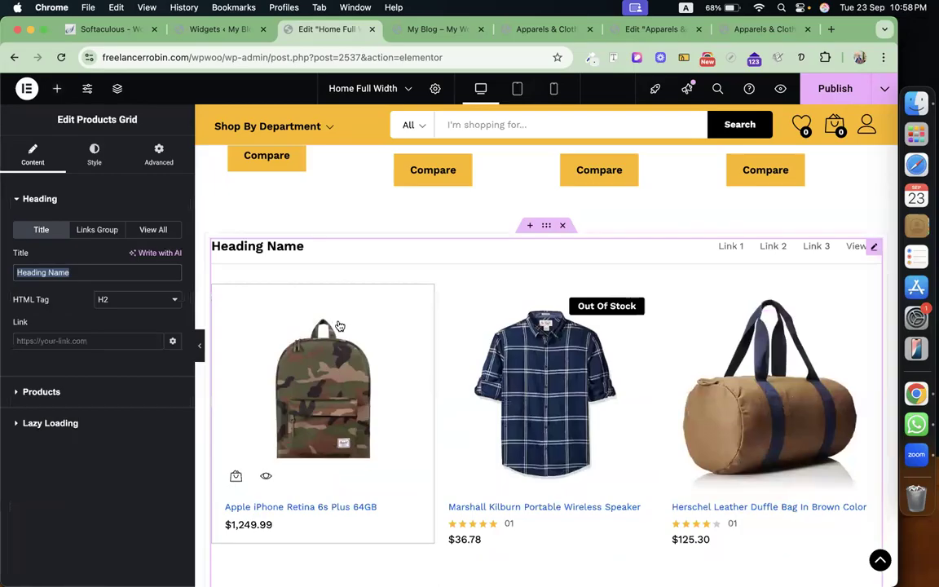
{"action": "left_click", "coordinate": [101, 392]}
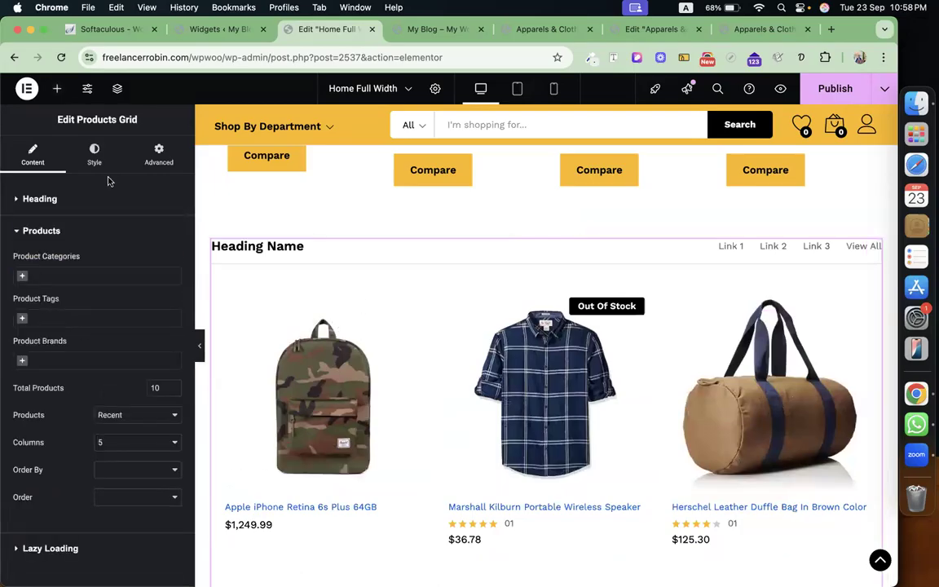
Expand the heading's Links Group, showing the Link 1 and Link 2 settings.
{"action": "left_click", "coordinate": [110, 198]}
{"action": "left_click", "coordinate": [106, 229]}
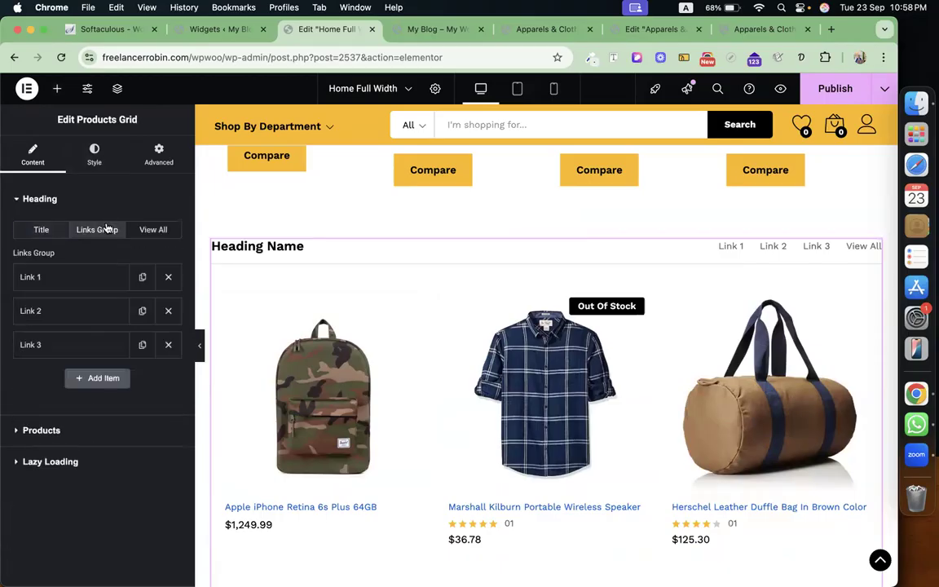
{"action": "left_click", "coordinate": [77, 276]}
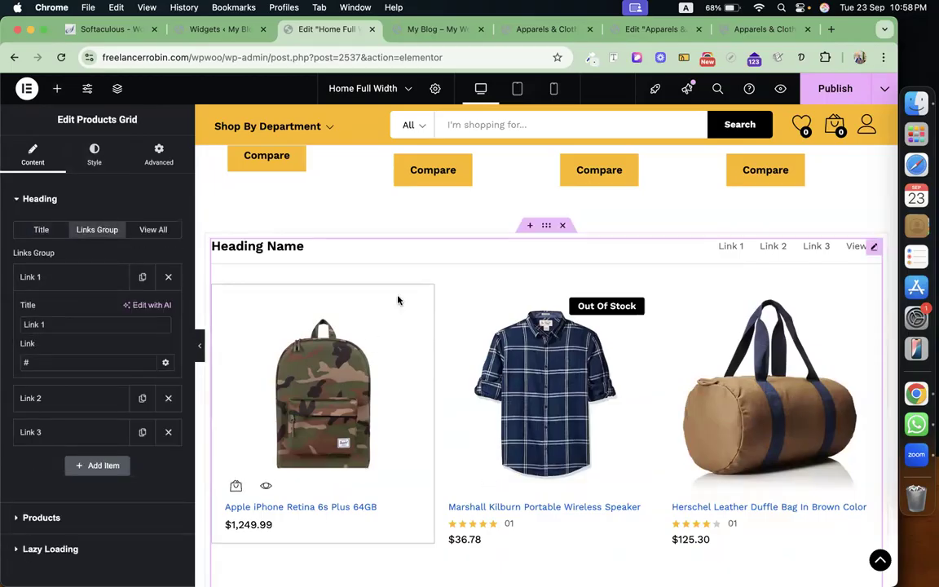
{"action": "triple_click", "coordinate": [78, 323]}
{"action": "left_click", "coordinate": [72, 398]}
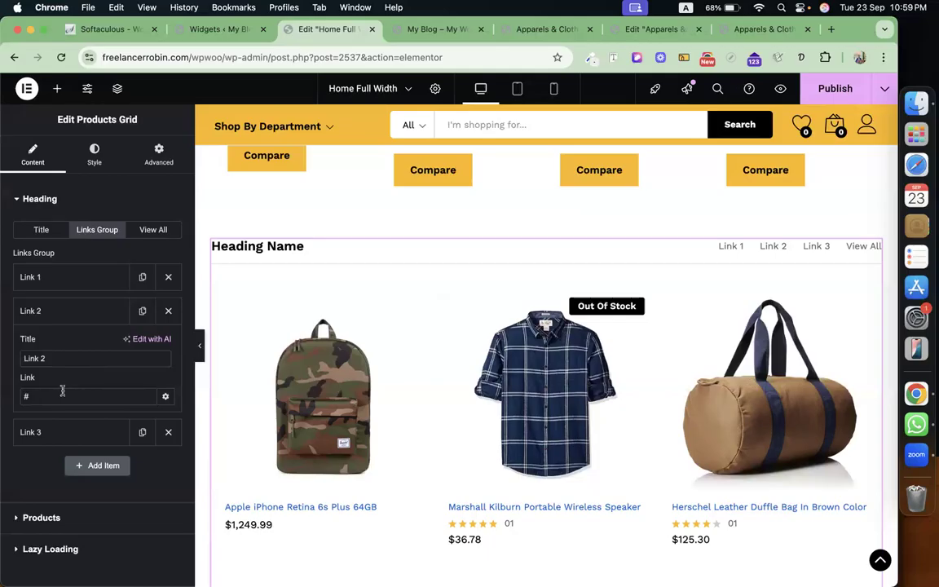
Show the Products Grid heading's View All text and its # link.
{"action": "left_click", "coordinate": [151, 231]}
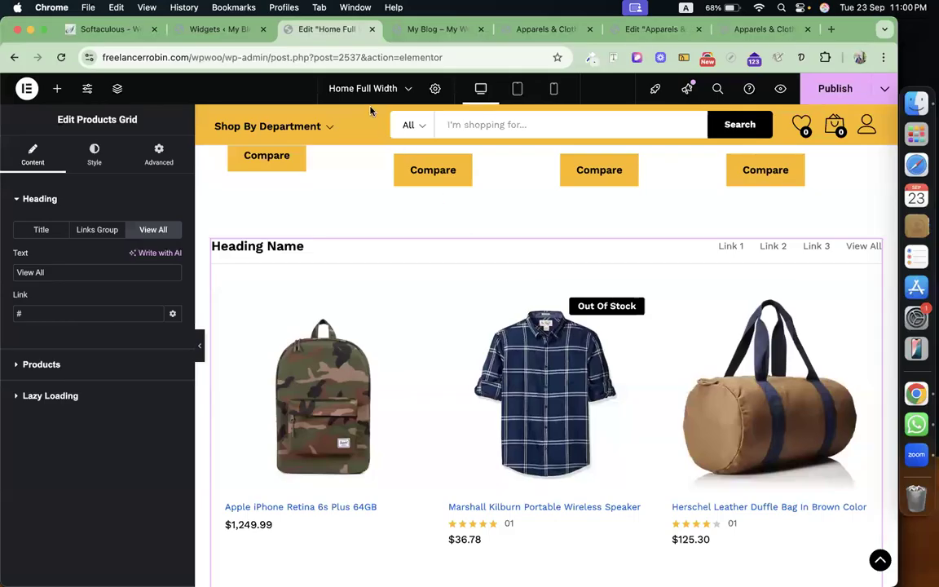
Scroll the Elementor canvas up until the Deals Of The Day section is visible.
{"action": "scroll", "coordinate": [461, 335], "scroll_direction": "up", "scroll_amount": 15}
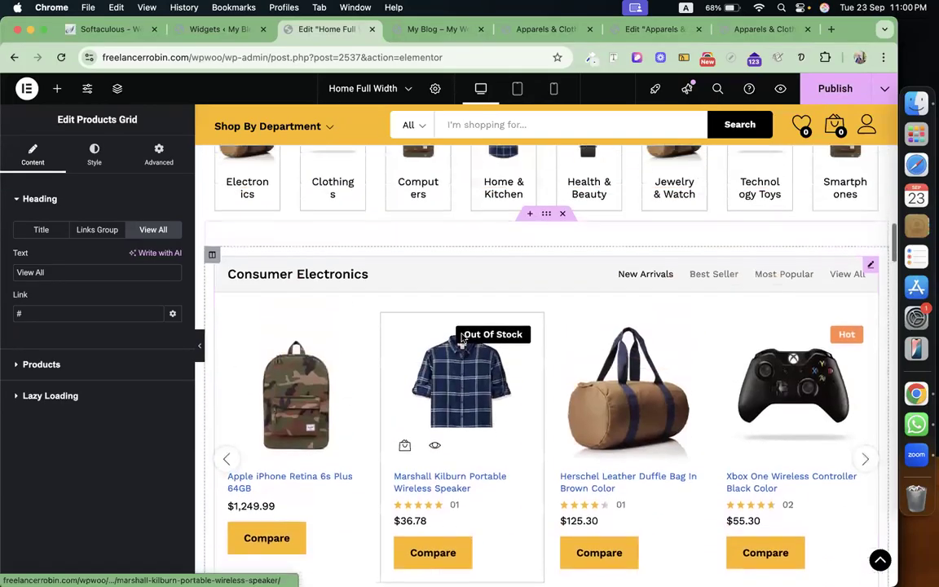
{"action": "scroll", "coordinate": [461, 335], "scroll_direction": "up", "scroll_amount": 8}
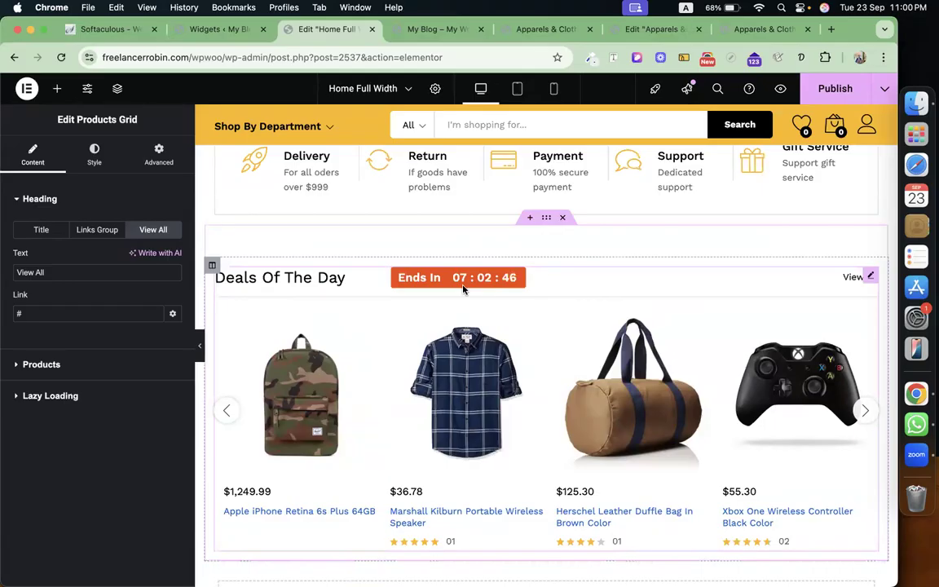
Open Appearance > Customize in a new browser tab and switch to it.
{"action": "left_click", "coordinate": [214, 29]}
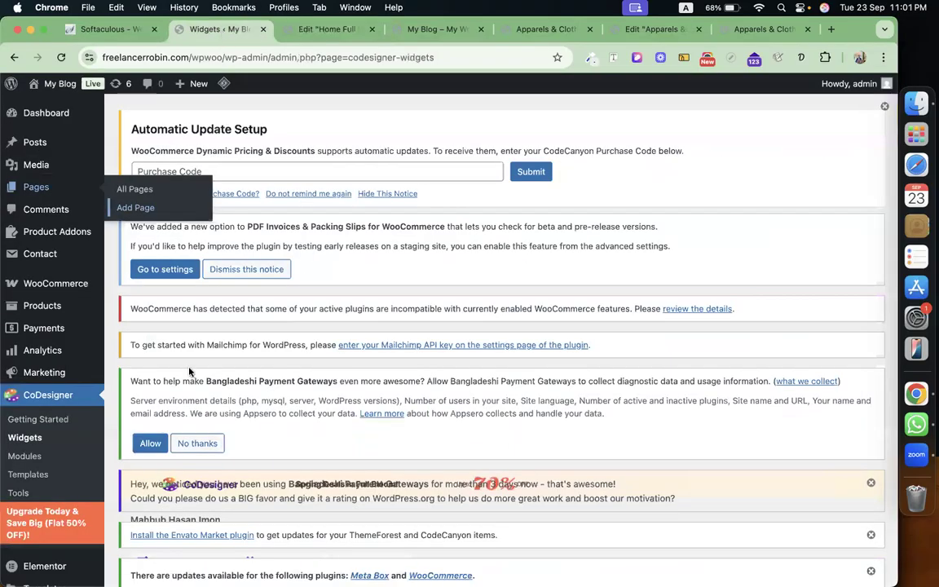
{"action": "mouse_move", "coordinate": [75, 320]}
{"action": "scroll", "coordinate": [74, 320], "scroll_direction": "down", "scroll_amount": 5}
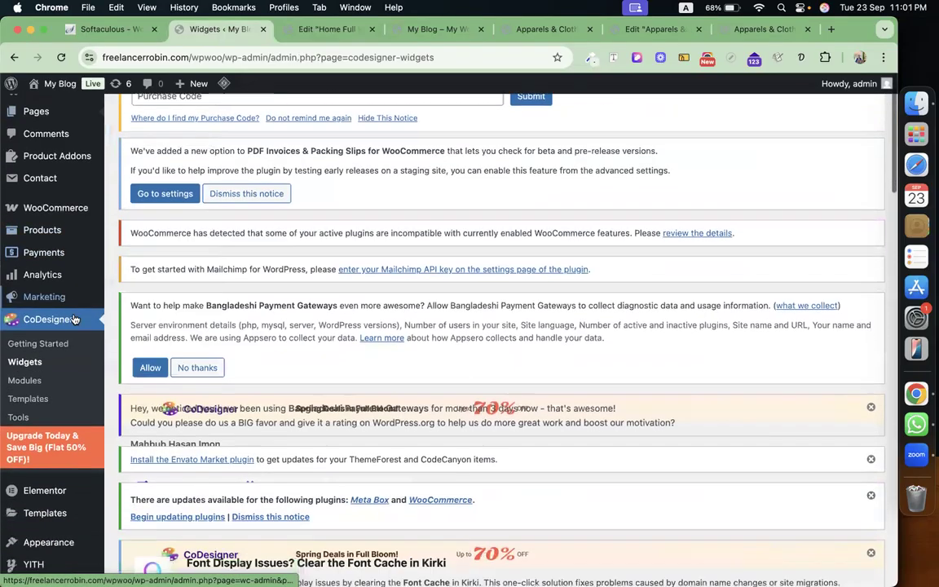
{"action": "mouse_move", "coordinate": [55, 421]}
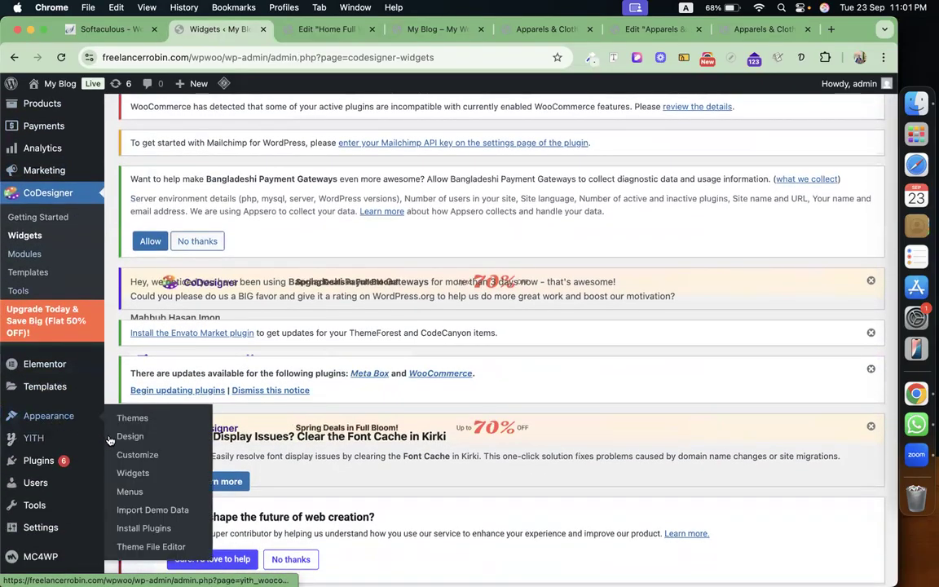
{"action": "right_click", "coordinate": [132, 451]}
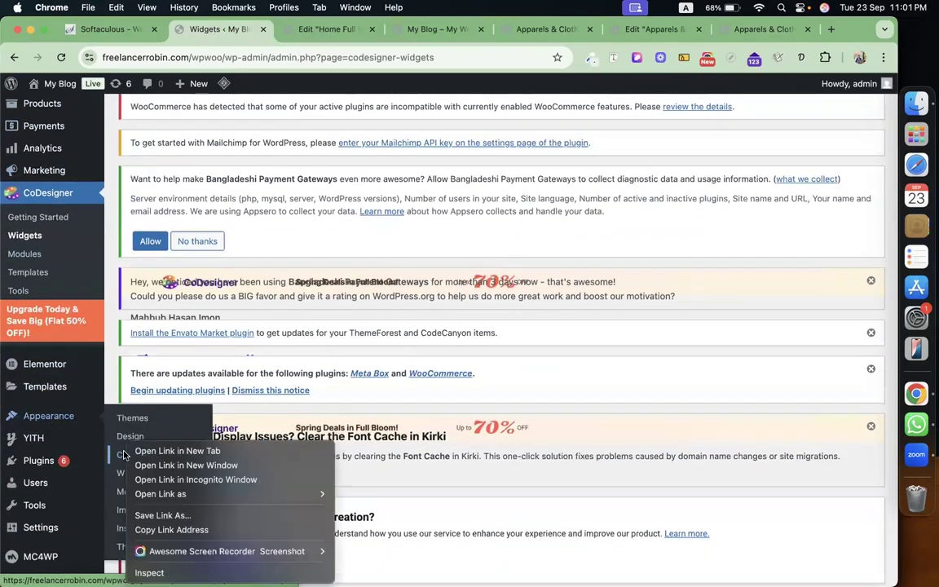
{"action": "left_click", "coordinate": [167, 451]}
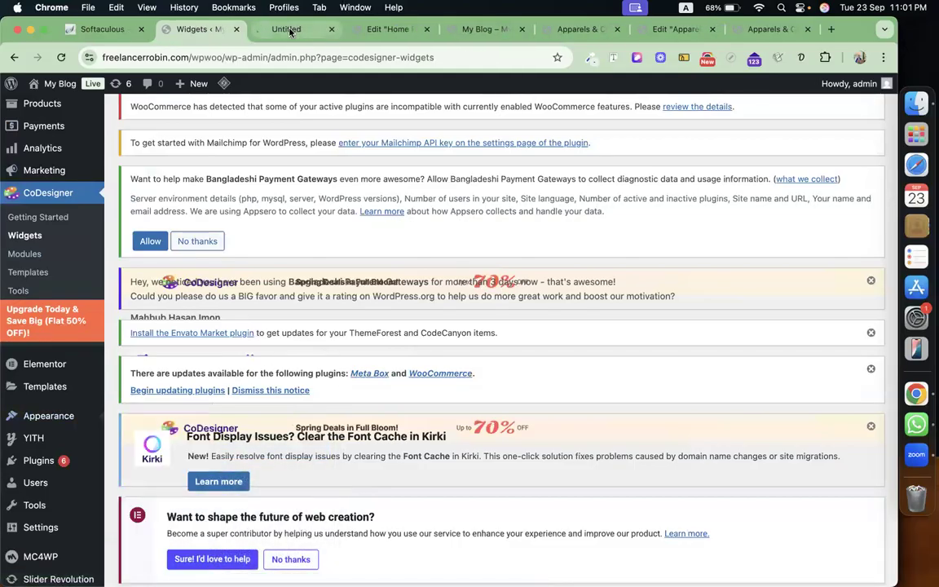
{"action": "left_click", "coordinate": [290, 29]}
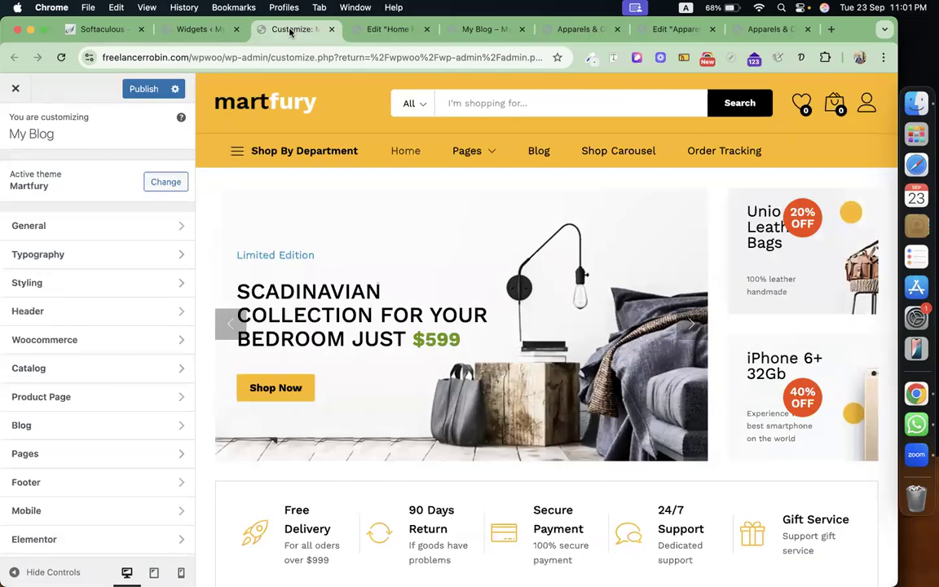
Browse the General settings, checking Site Identity and Homepage Settings.
{"action": "left_click", "coordinate": [136, 225]}
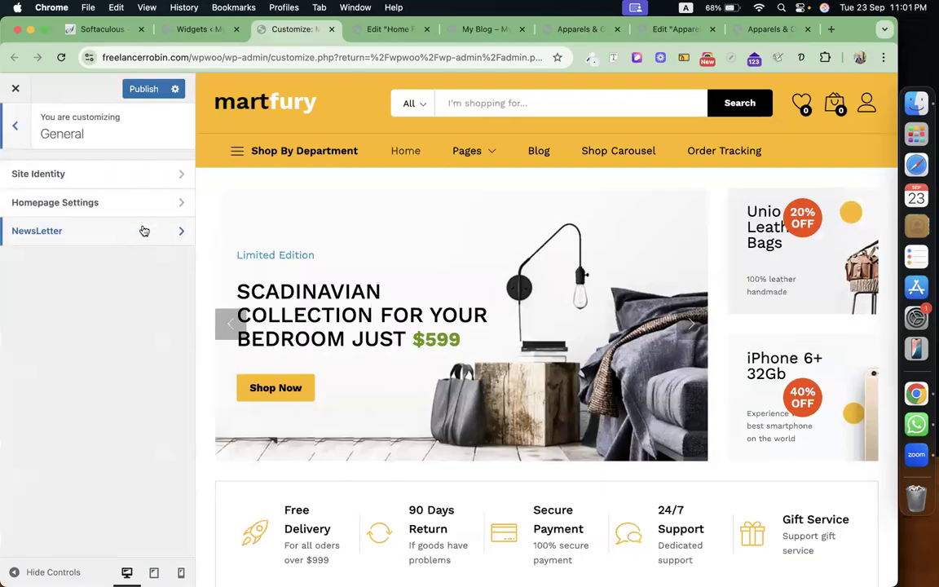
{"action": "left_click", "coordinate": [110, 175]}
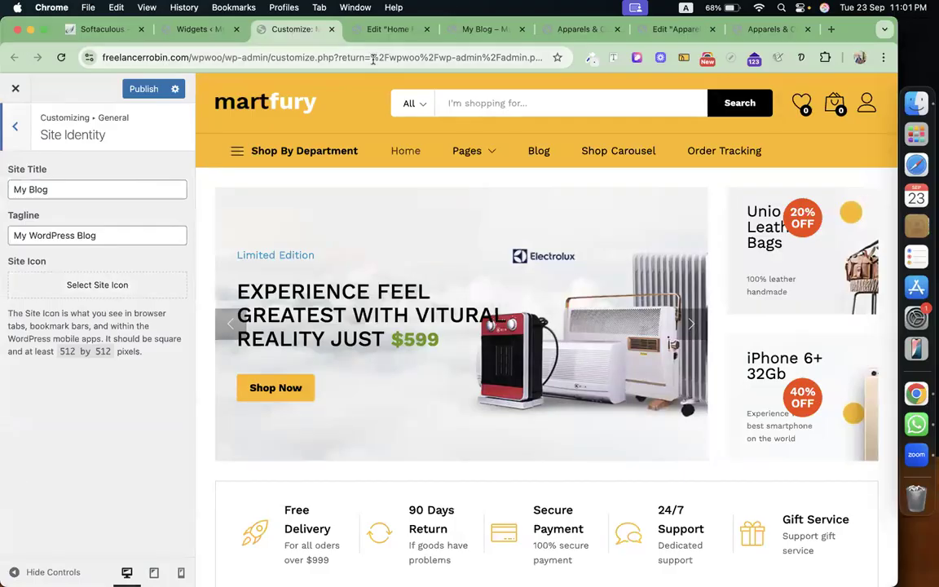
{"action": "left_click", "coordinate": [18, 128]}
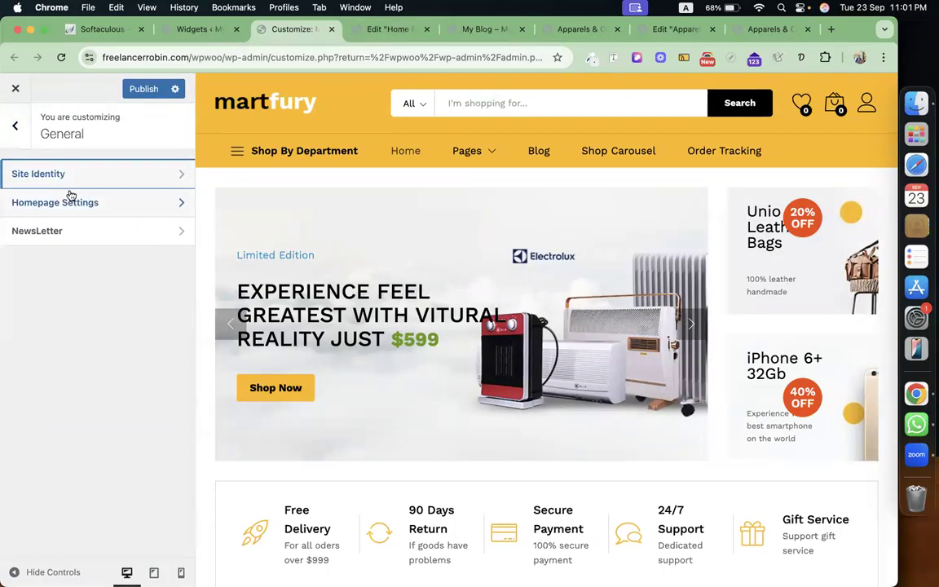
{"action": "left_click", "coordinate": [107, 202]}
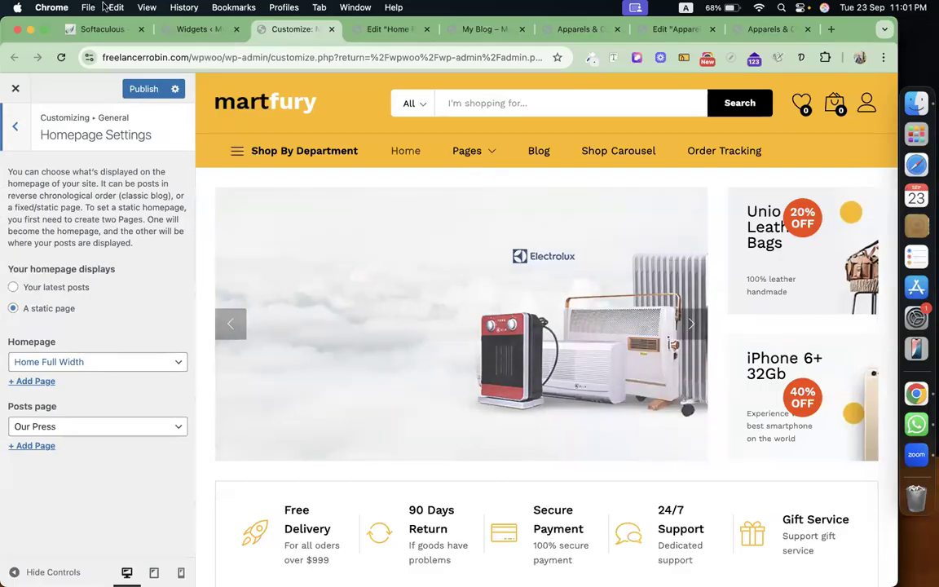
{"action": "left_click", "coordinate": [185, 31]}
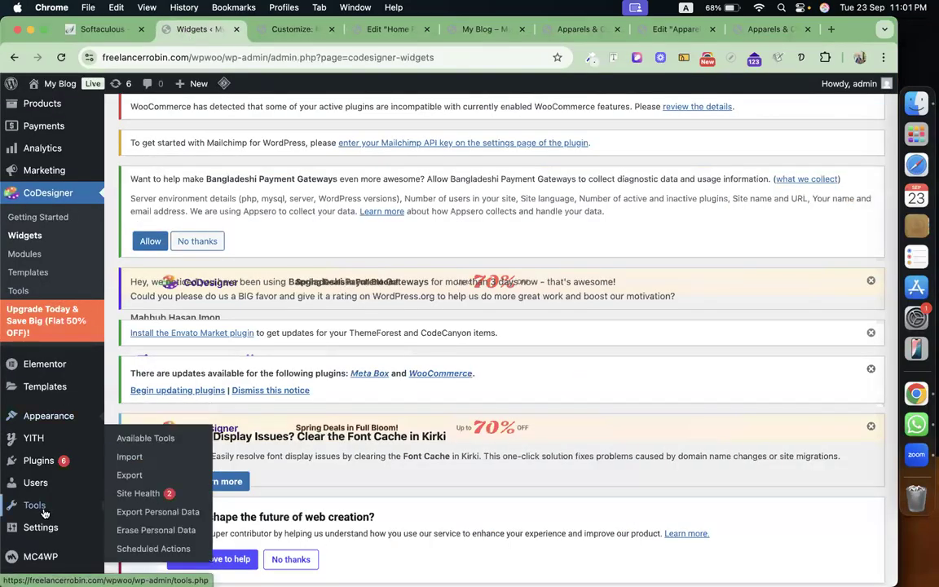
{"action": "mouse_move", "coordinate": [41, 526]}
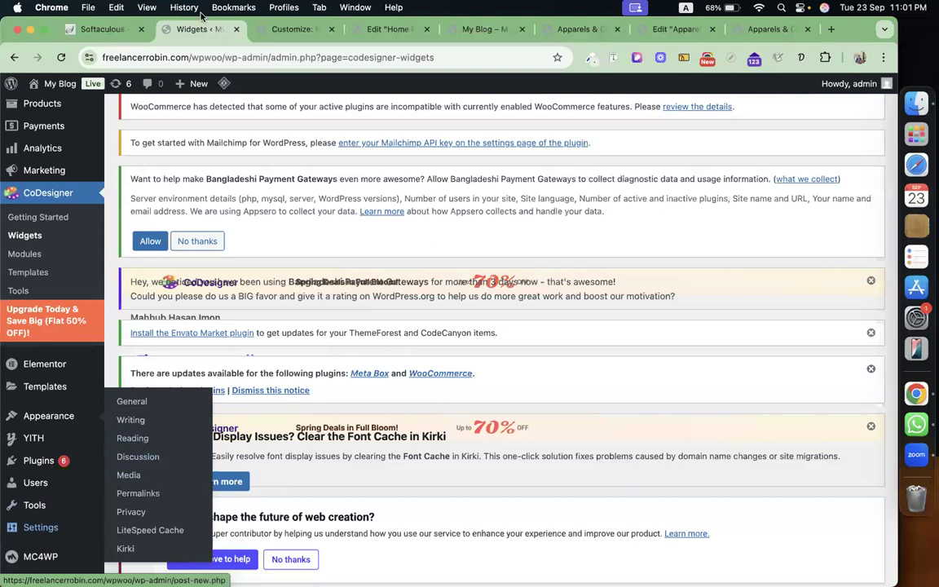
{"action": "left_click", "coordinate": [286, 29]}
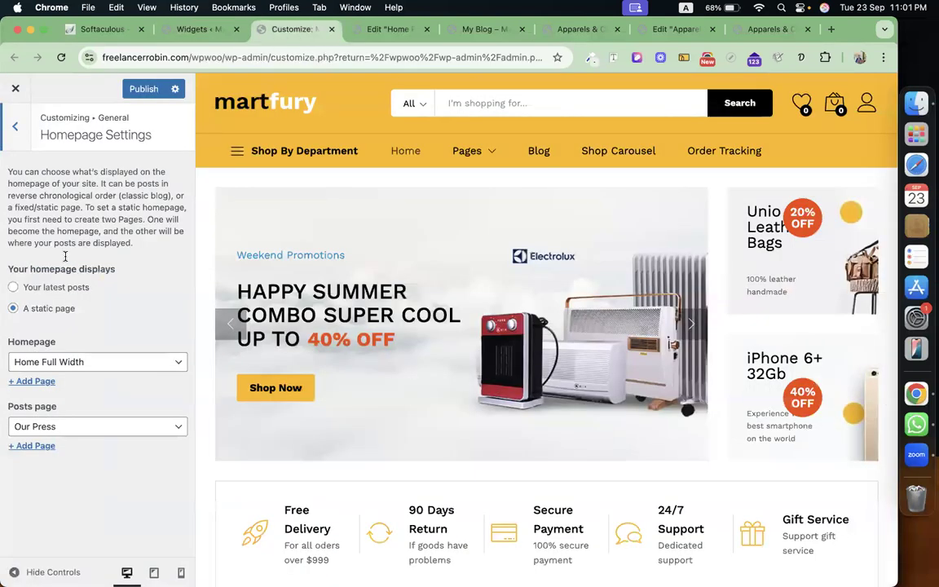
Switch off the NewsLetter popup and its Show in Homepage option.
{"action": "left_click", "coordinate": [14, 127]}
{"action": "left_click", "coordinate": [72, 231]}
{"action": "left_click", "coordinate": [174, 168]}
{"action": "left_click", "coordinate": [179, 221]}
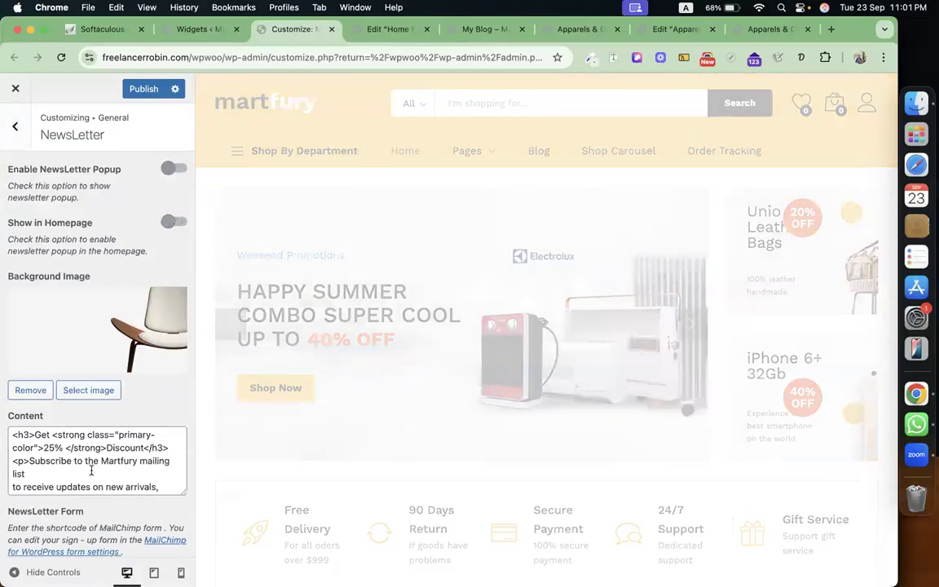
{"action": "left_click", "coordinate": [23, 137]}
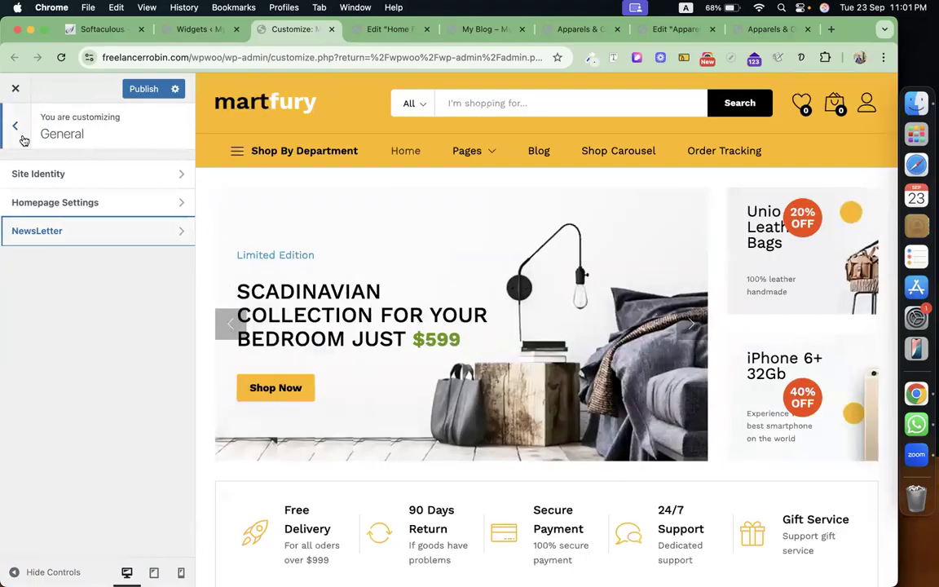
{"action": "left_click", "coordinate": [20, 135]}
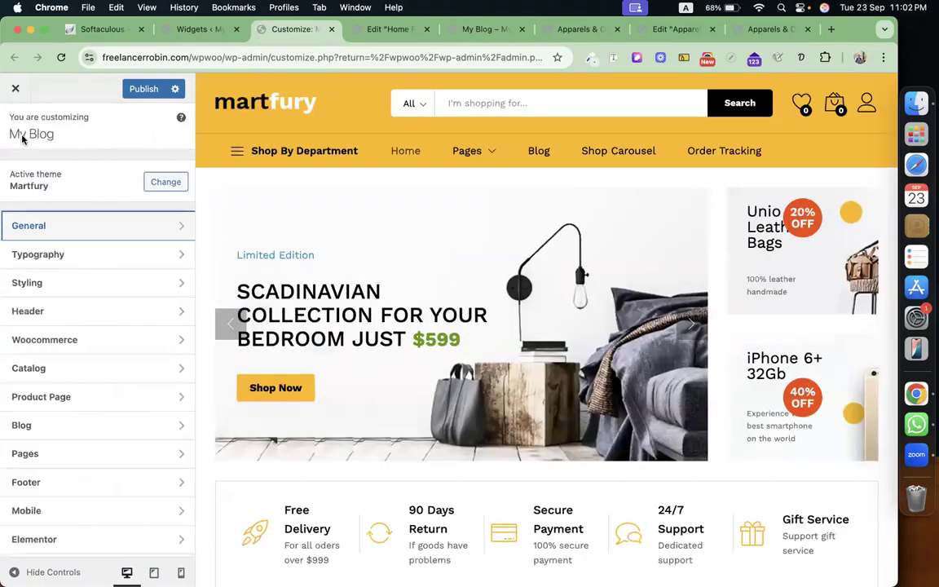
{"action": "left_click", "coordinate": [145, 250]}
{"action": "left_click", "coordinate": [100, 175]}
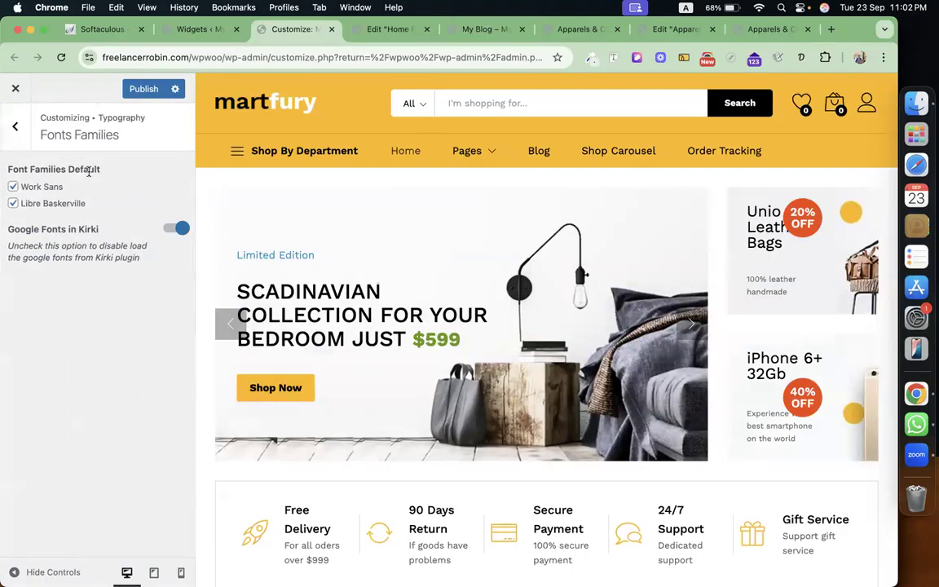
{"action": "left_click", "coordinate": [20, 133]}
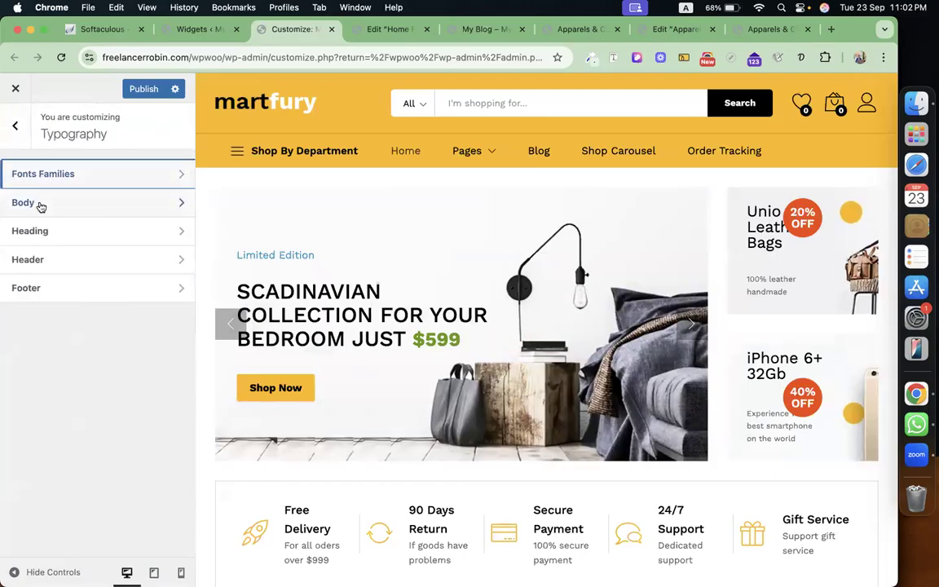
{"action": "left_click", "coordinate": [52, 232]}
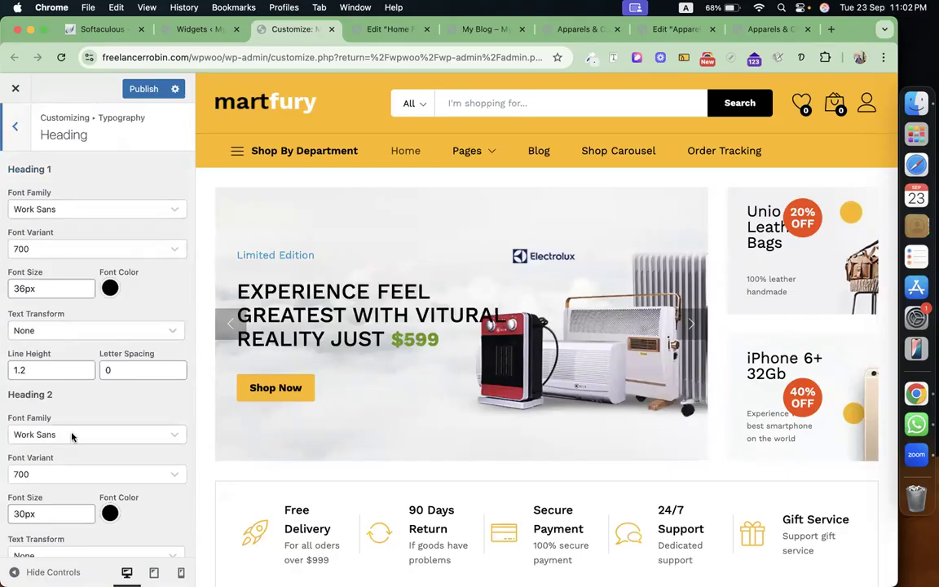
{"action": "scroll", "coordinate": [71, 437], "scroll_direction": "down", "scroll_amount": 3}
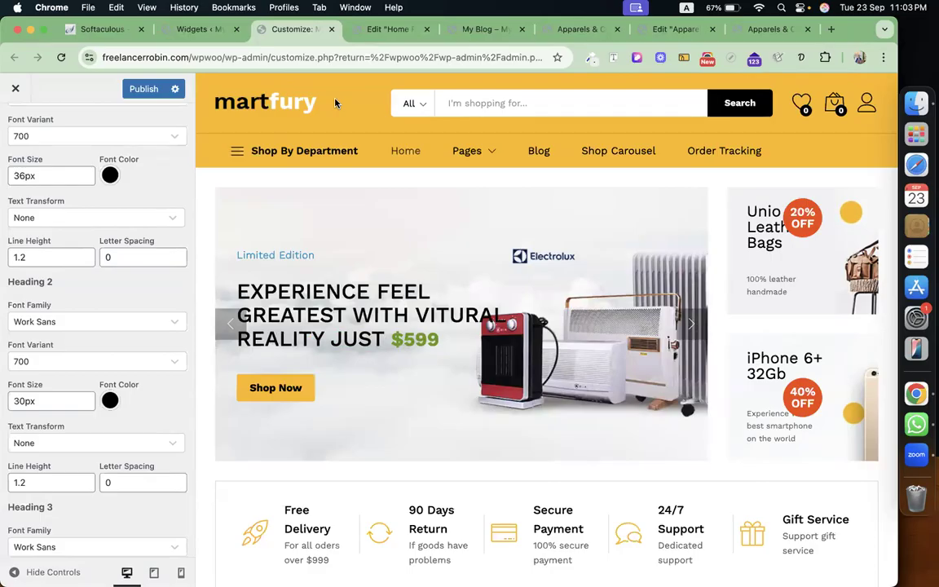
{"action": "scroll", "coordinate": [87, 148], "scroll_direction": "up", "scroll_amount": 5}
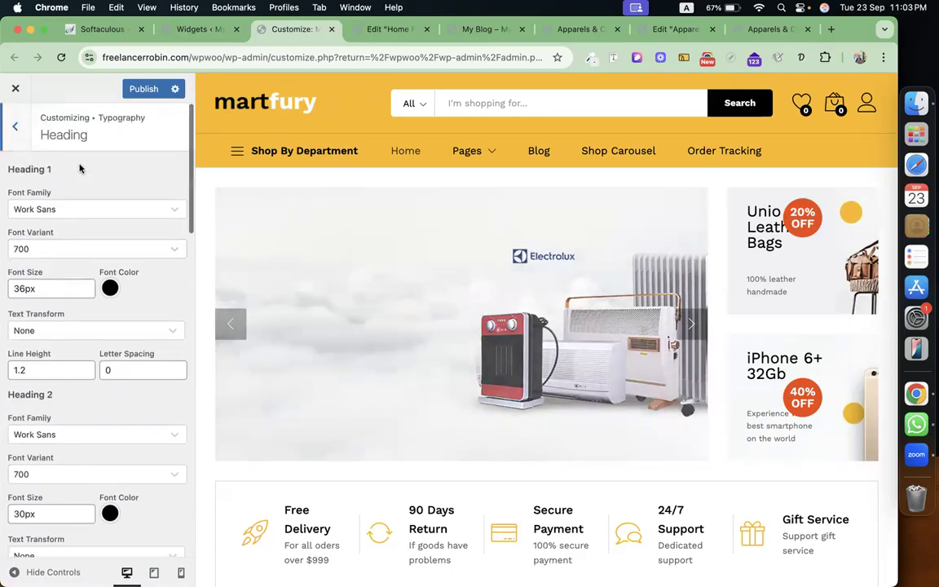
{"action": "left_click", "coordinate": [16, 127]}
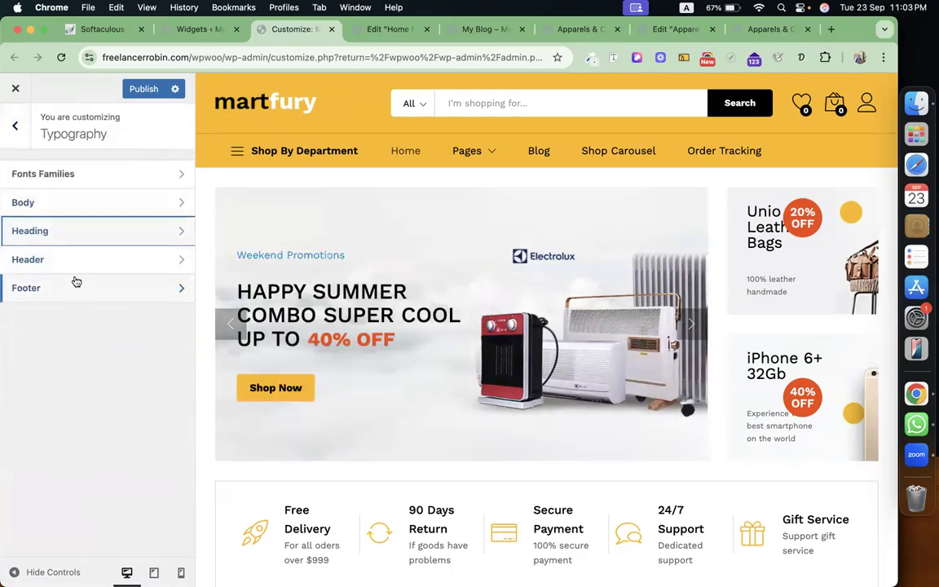
Set the Styling > Color Scheme base colour to green (#5fa30f).
{"action": "left_click", "coordinate": [15, 125]}
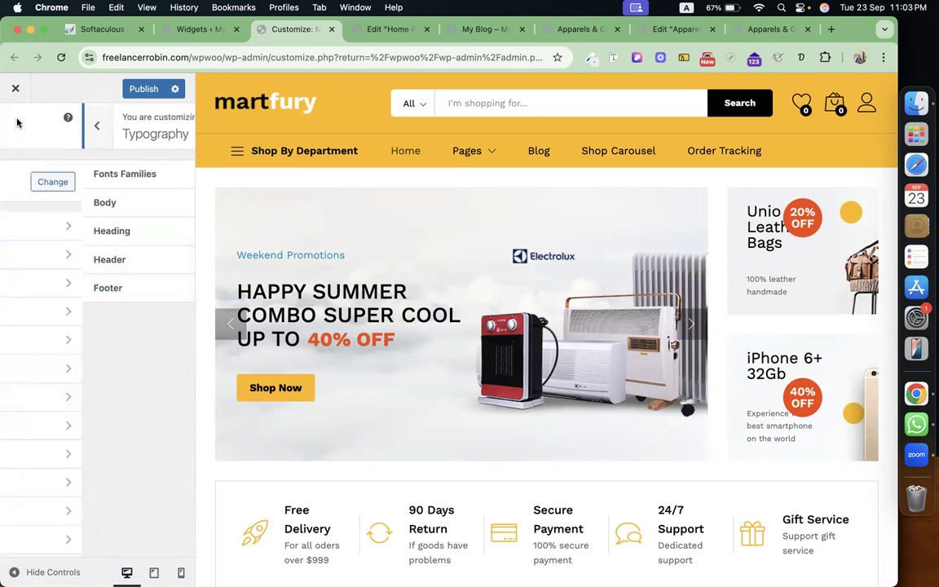
{"action": "left_click", "coordinate": [94, 282]}
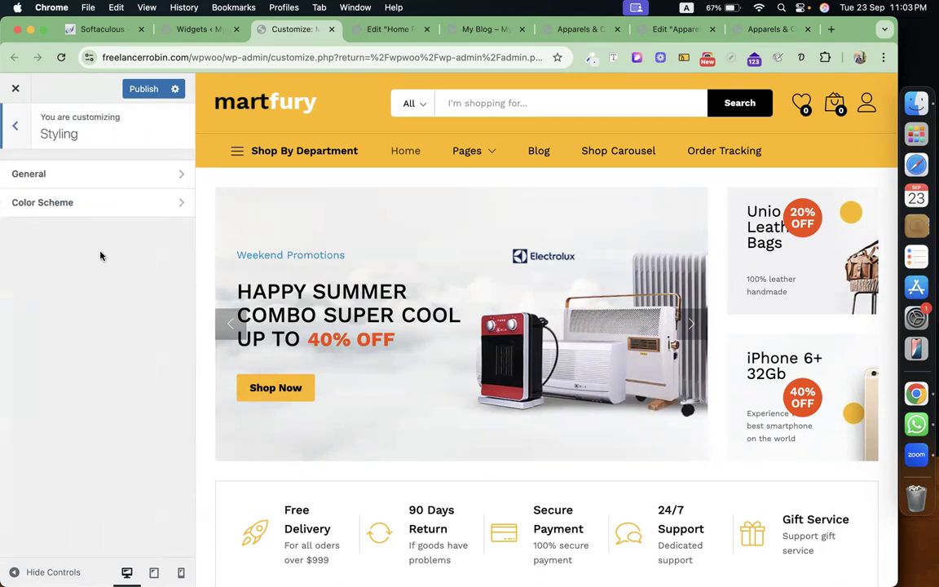
{"action": "left_click", "coordinate": [142, 173]}
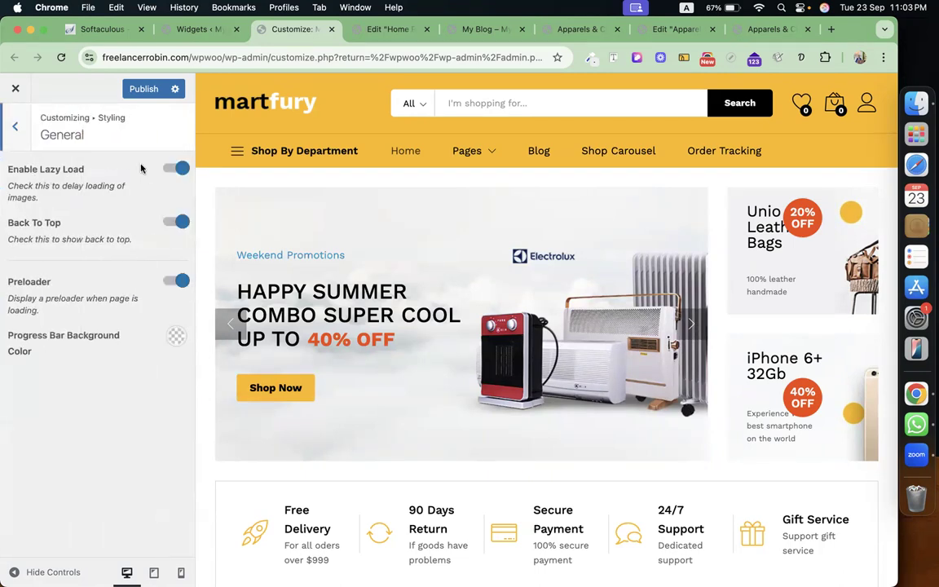
{"action": "left_click", "coordinate": [14, 125]}
{"action": "left_click", "coordinate": [118, 202]}
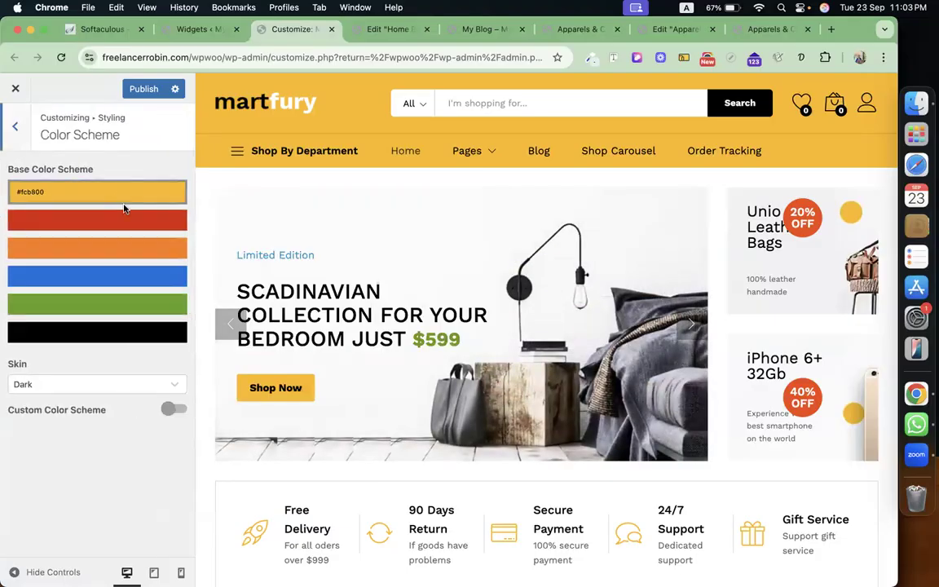
{"action": "left_click", "coordinate": [169, 304]}
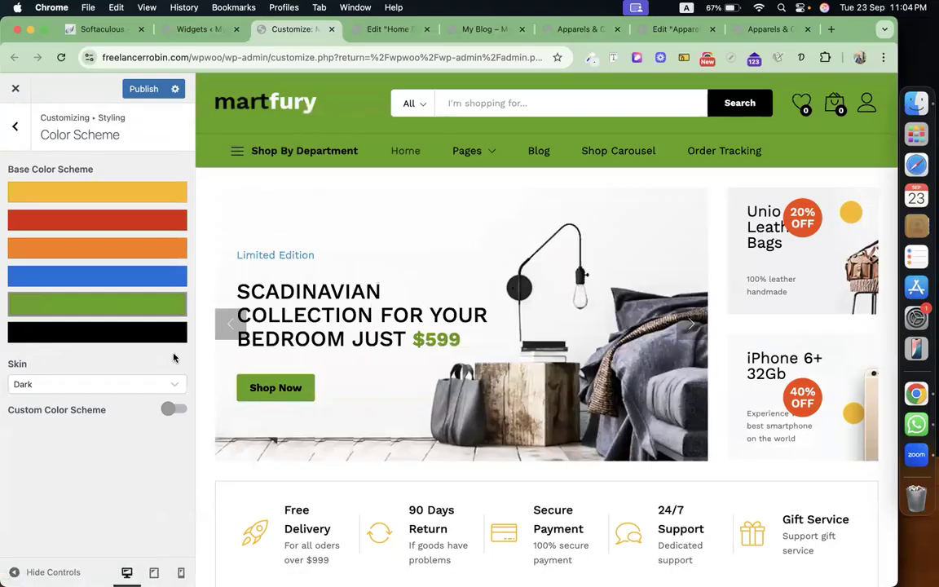
Try a custom red colour scheme (#f42828), then turn Custom Color Scheme back off.
{"action": "left_click", "coordinate": [173, 410]}
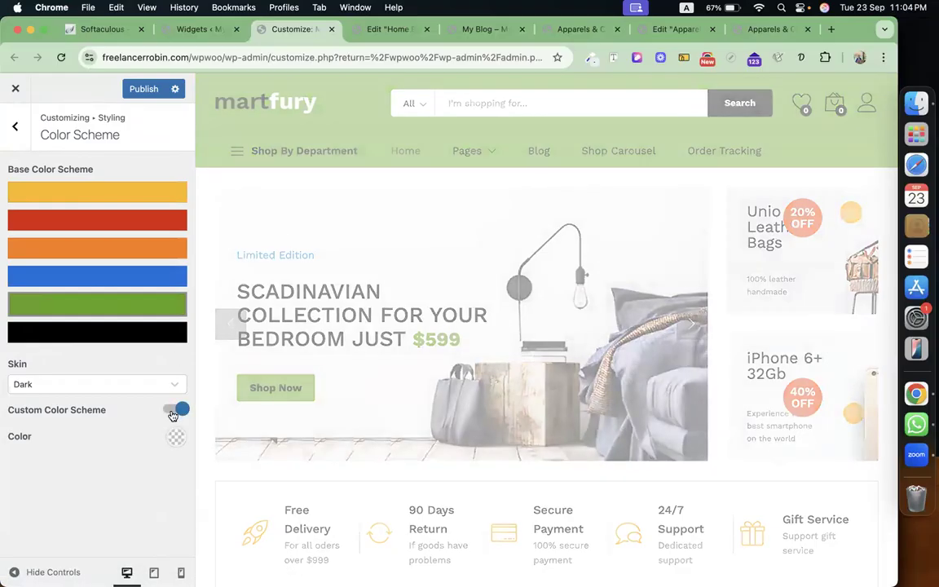
{"action": "left_click", "coordinate": [174, 441]}
{"action": "scroll", "coordinate": [116, 519], "scroll_direction": "down", "scroll_amount": 2}
{"action": "scroll", "coordinate": [115, 520], "scroll_direction": "down", "scroll_amount": 1}
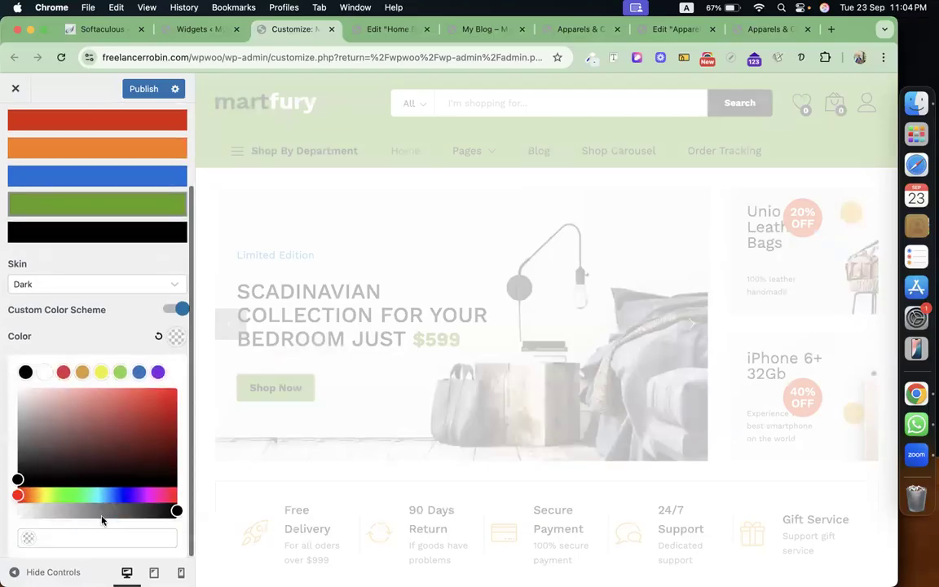
{"action": "left_click", "coordinate": [128, 408]}
{"action": "left_click", "coordinate": [151, 393]}
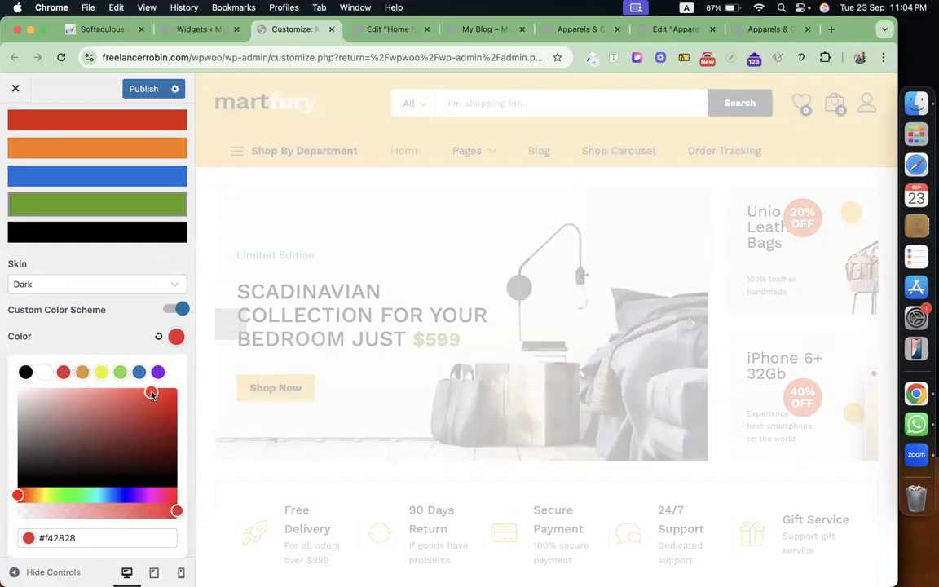
{"action": "left_click", "coordinate": [85, 543]}
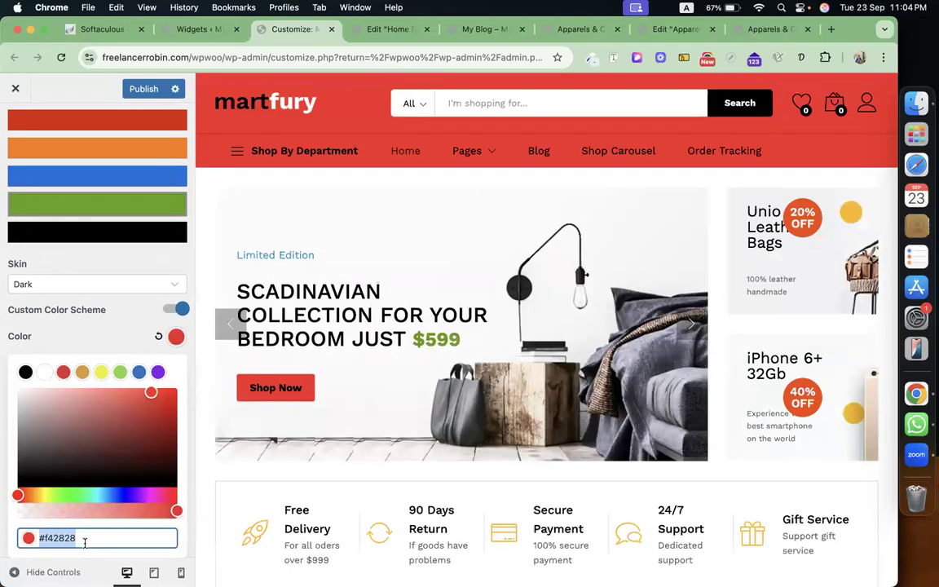
{"action": "left_click", "coordinate": [178, 311]}
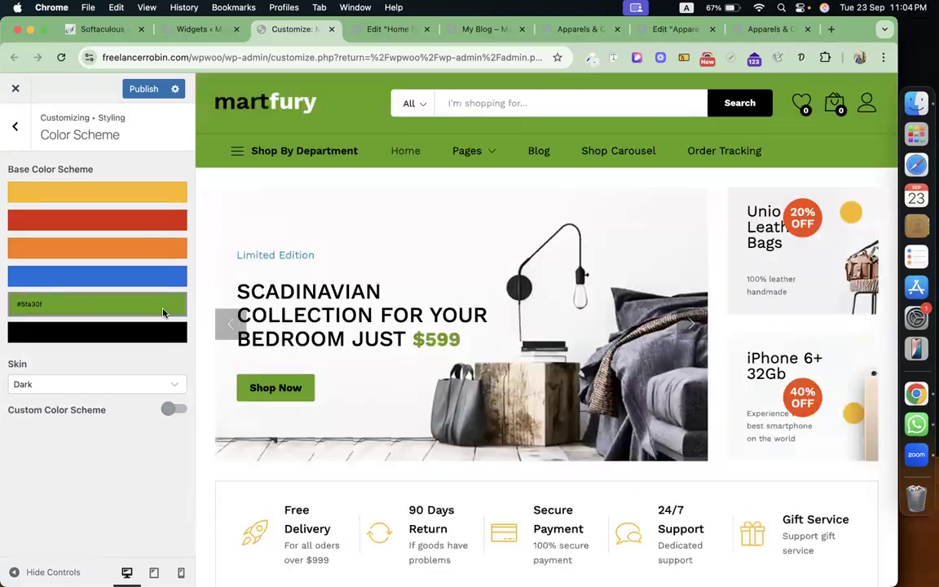
Return to the main Customizer sections and open the Header settings.
{"action": "left_click", "coordinate": [15, 128]}
{"action": "left_click", "coordinate": [14, 128]}
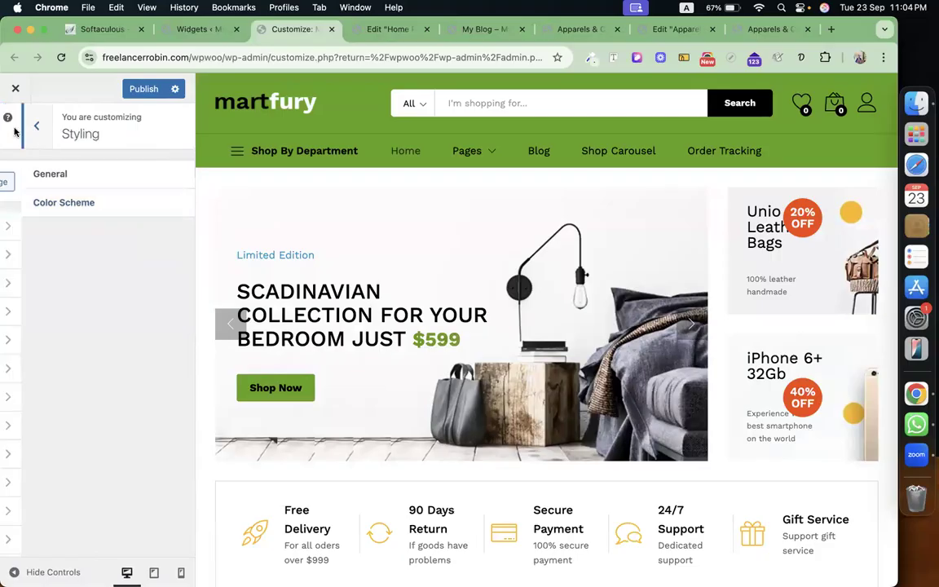
{"action": "left_click", "coordinate": [97, 319]}
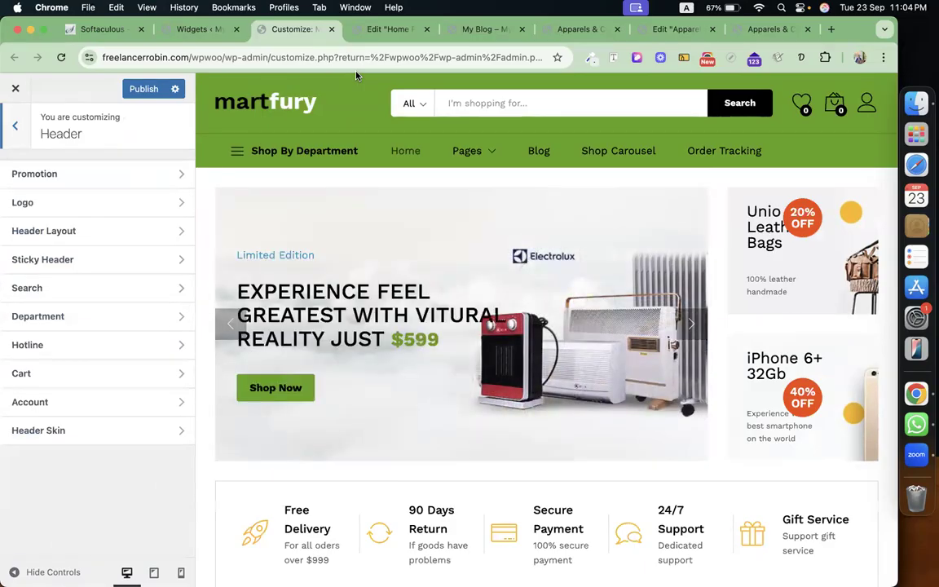
Enable a closable Promotion bar reading 'Use this coupon "cmbd-325" get 75% discount'.
{"action": "left_click", "coordinate": [121, 171]}
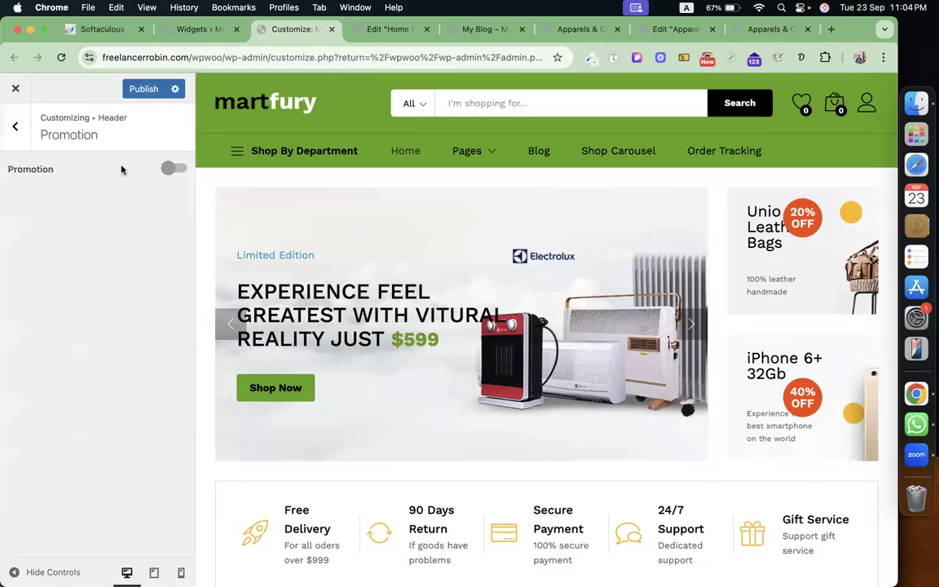
{"action": "left_click", "coordinate": [171, 168]}
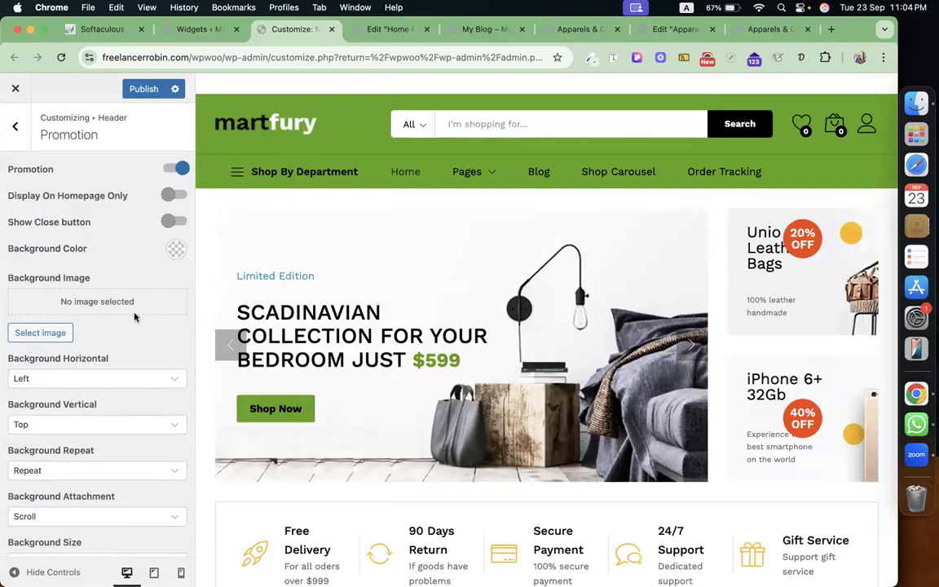
{"action": "left_click", "coordinate": [174, 224]}
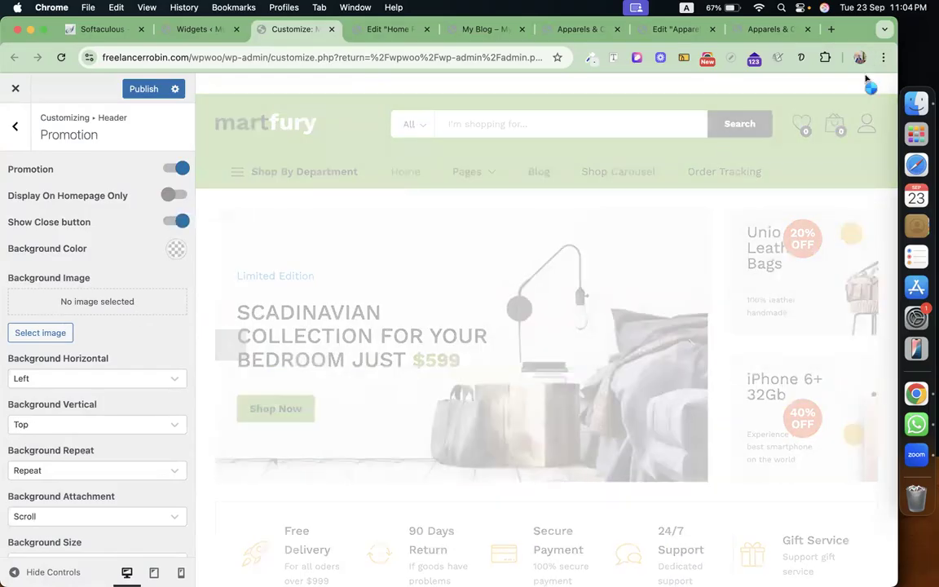
{"action": "scroll", "coordinate": [126, 337], "scroll_direction": "down", "scroll_amount": 5}
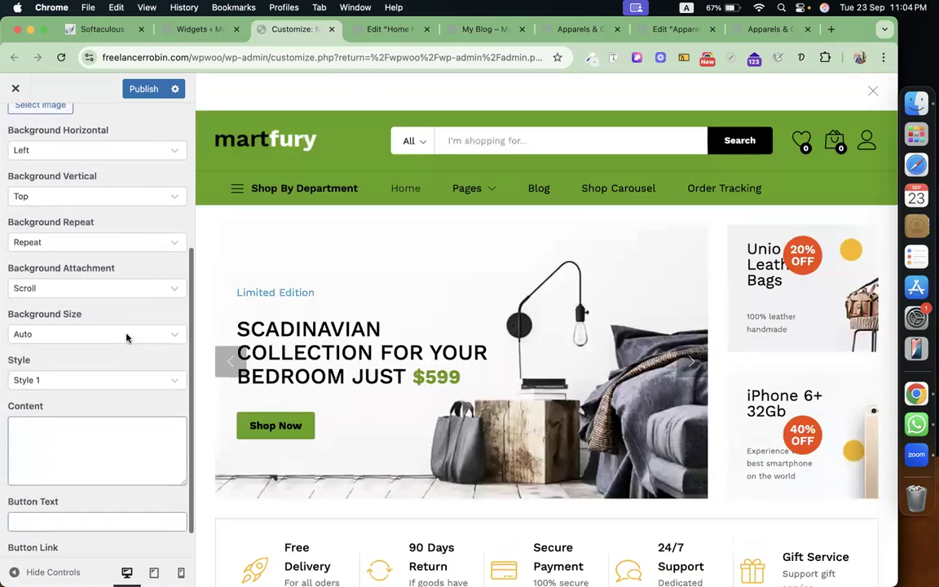
{"action": "left_click", "coordinate": [94, 397]}
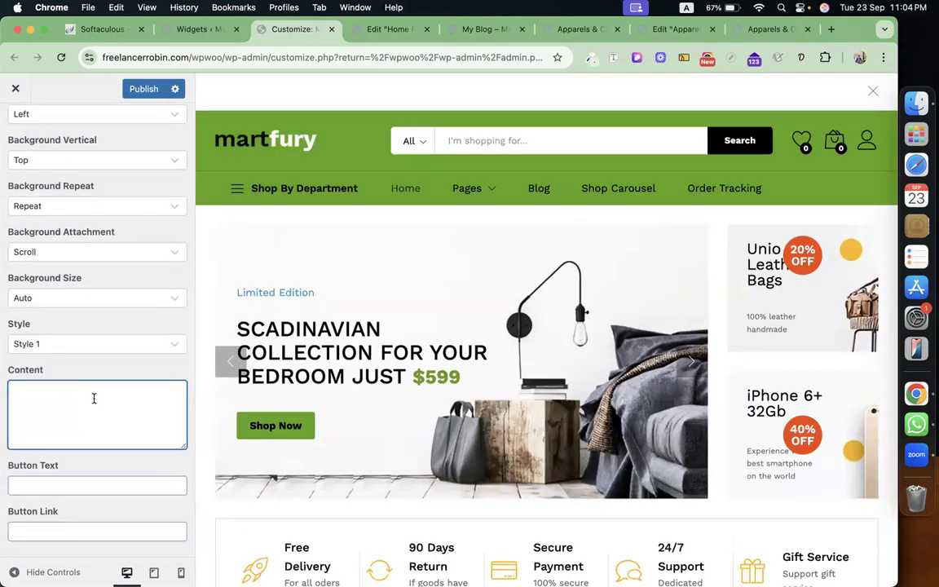
{"action": "type", "text": "Use this c"}
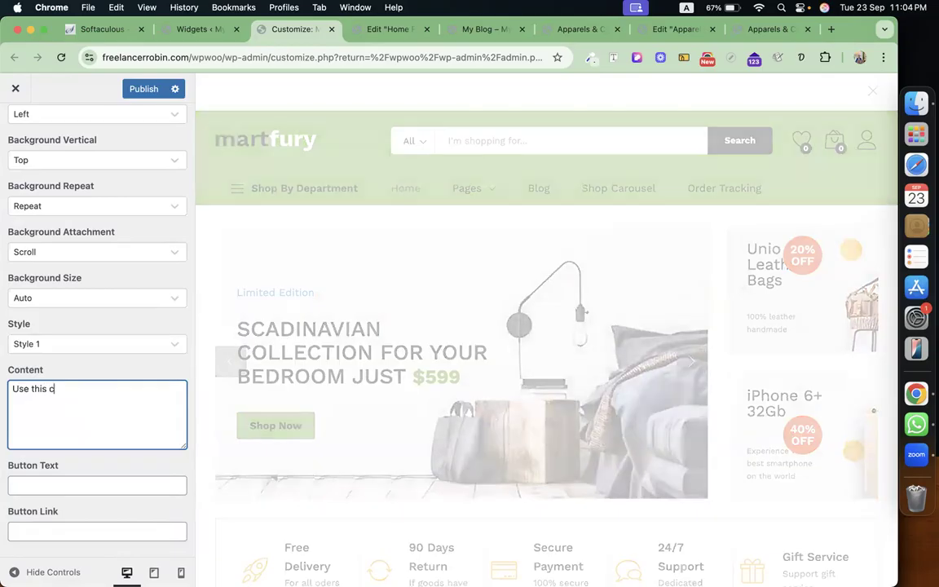
{"action": "type", "text": "oupon "}
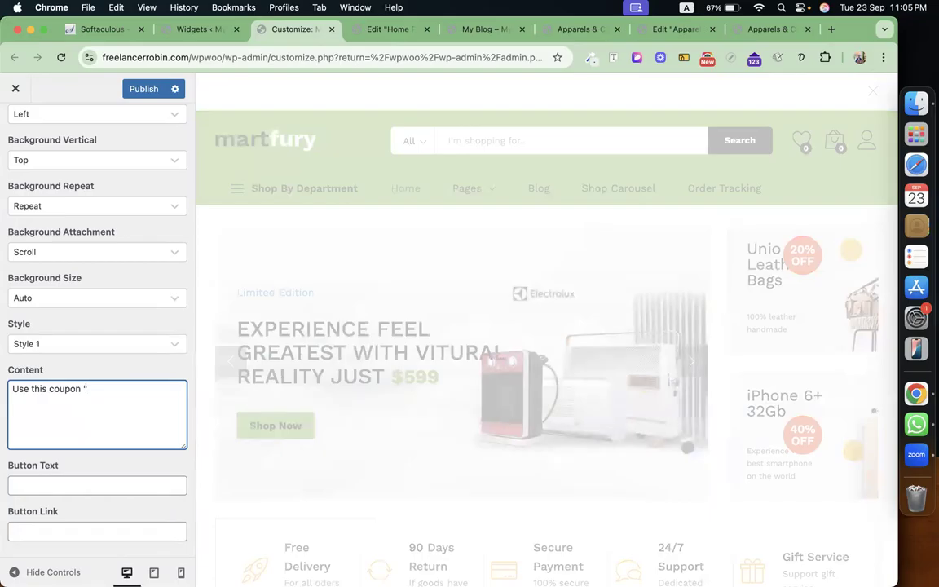
{"action": "type", "text": "\"cmbd-325\" get "}
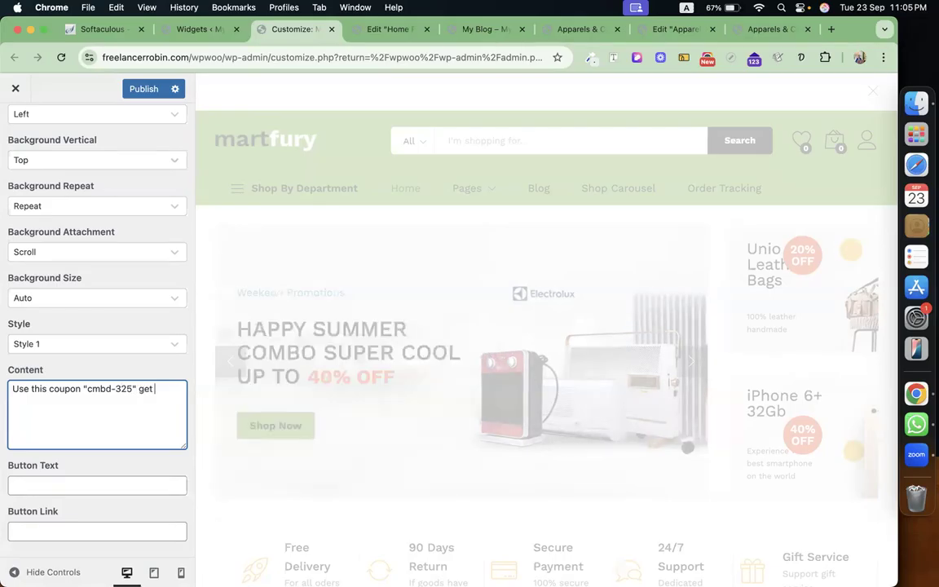
{"action": "type", "text": "75% discount"}
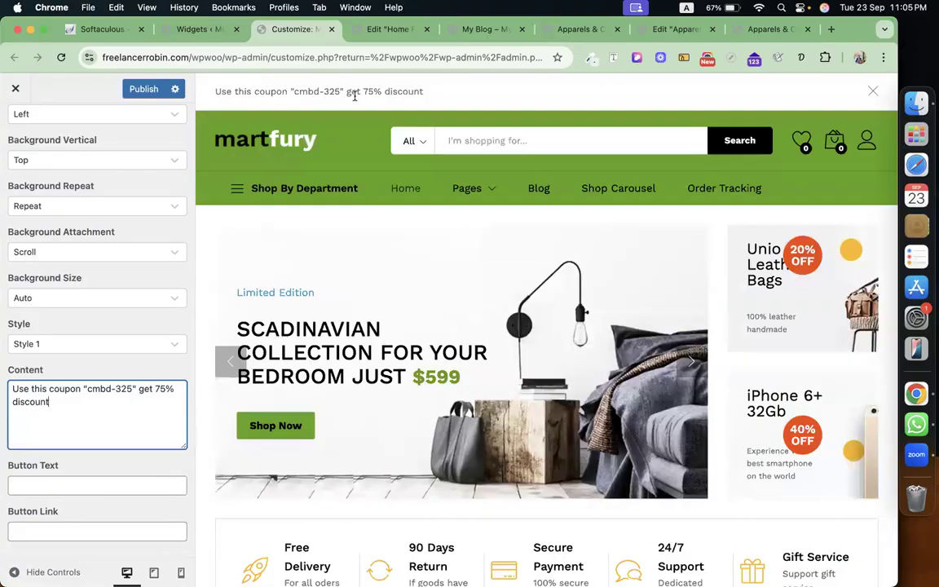
{"action": "left_click", "coordinate": [874, 93]}
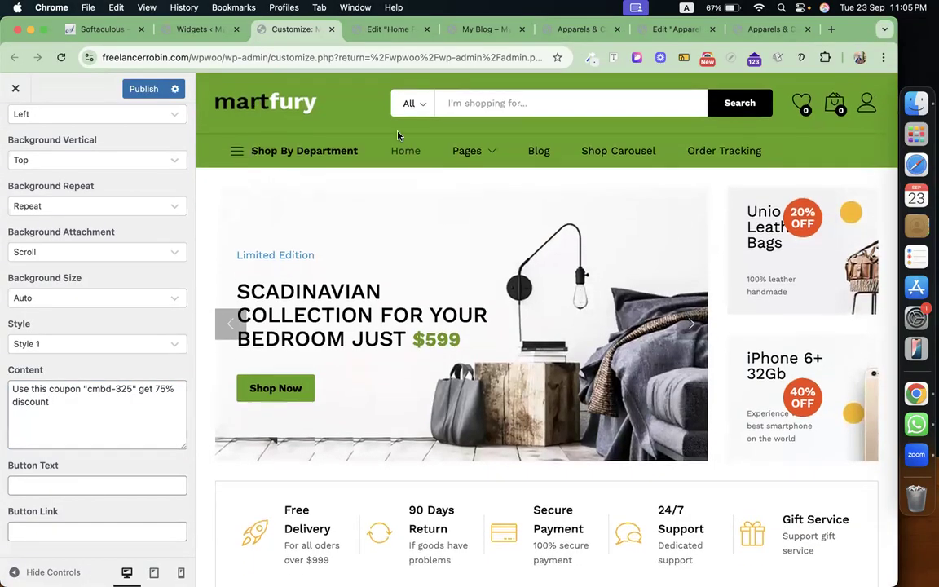
{"action": "scroll", "coordinate": [115, 209], "scroll_direction": "up", "scroll_amount": 6}
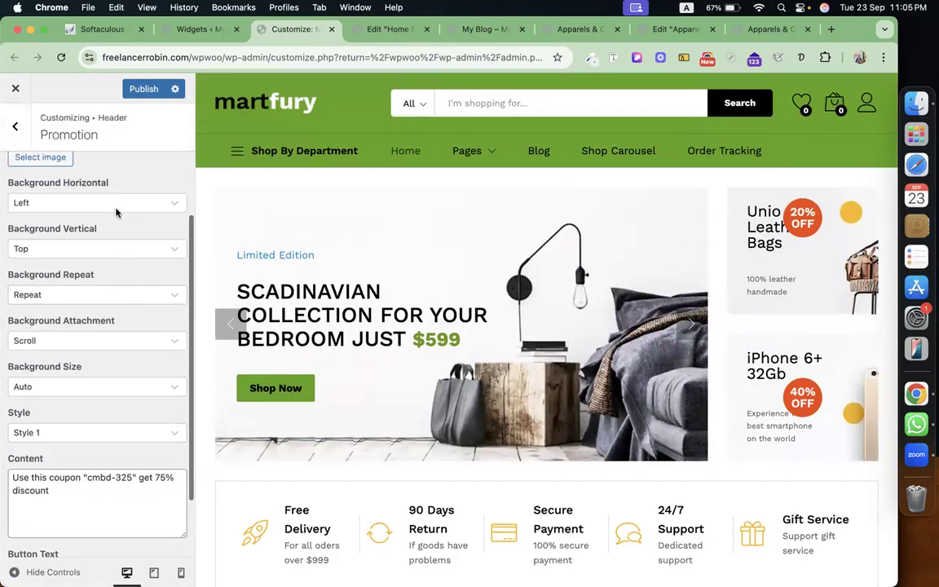
Glance at the Logo settings, then open Header Layout and keep Header 7.
{"action": "left_click", "coordinate": [16, 126]}
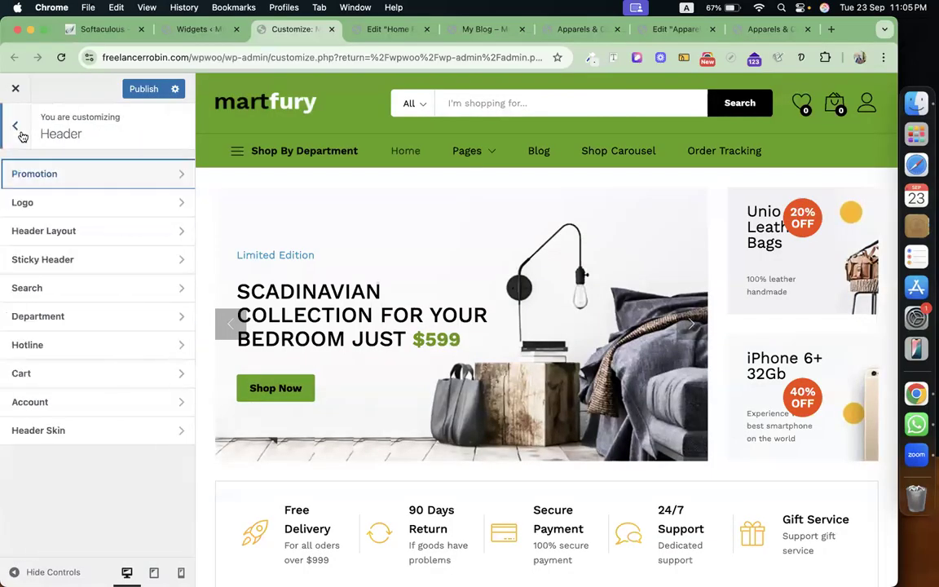
{"action": "left_click", "coordinate": [125, 213]}
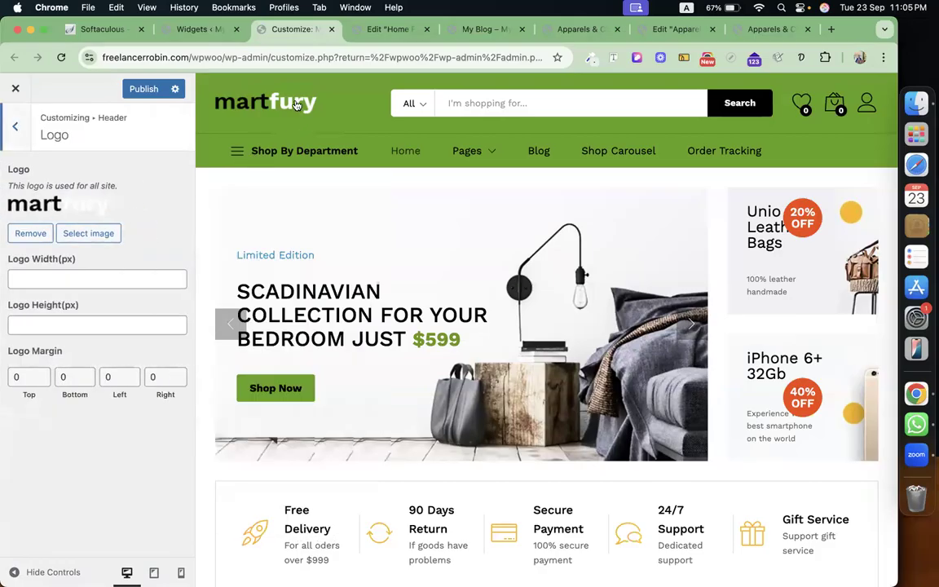
{"action": "left_click", "coordinate": [16, 126]}
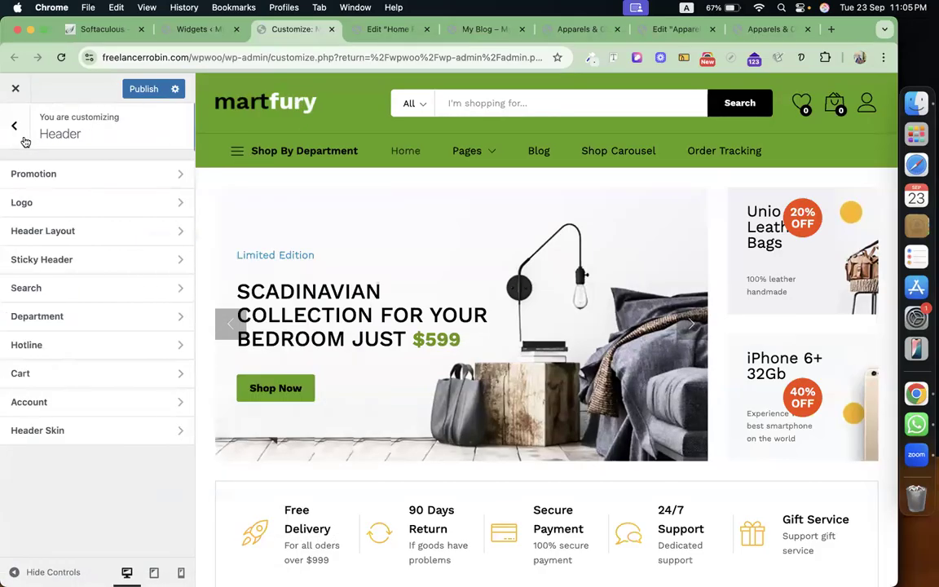
{"action": "left_click", "coordinate": [107, 233]}
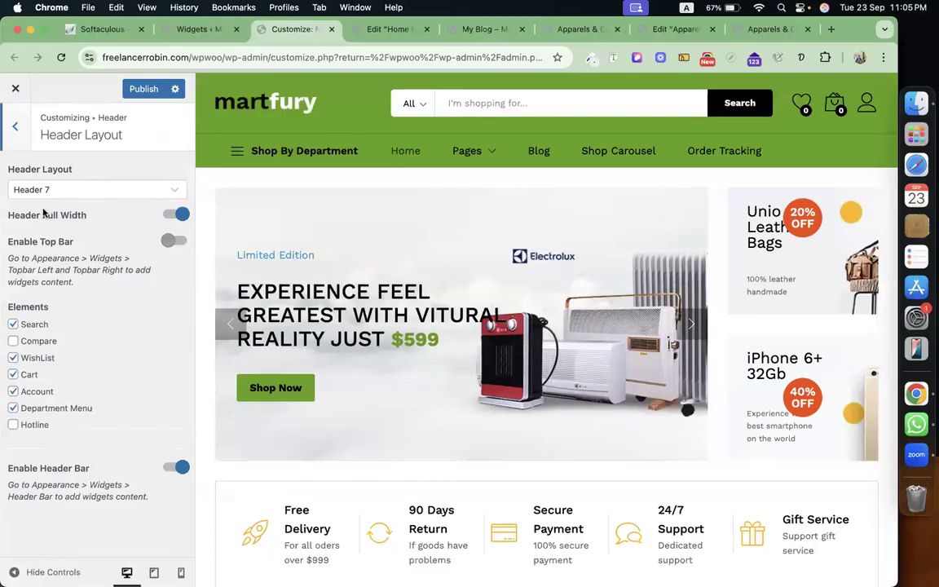
{"action": "left_click", "coordinate": [87, 188]}
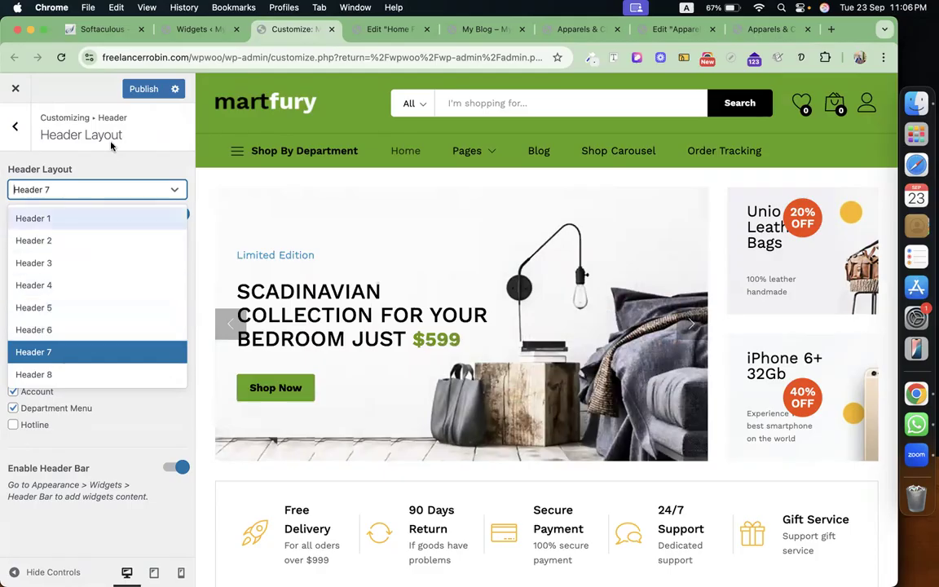
{"action": "left_click", "coordinate": [132, 166]}
{"action": "mouse_move", "coordinate": [330, 163]}
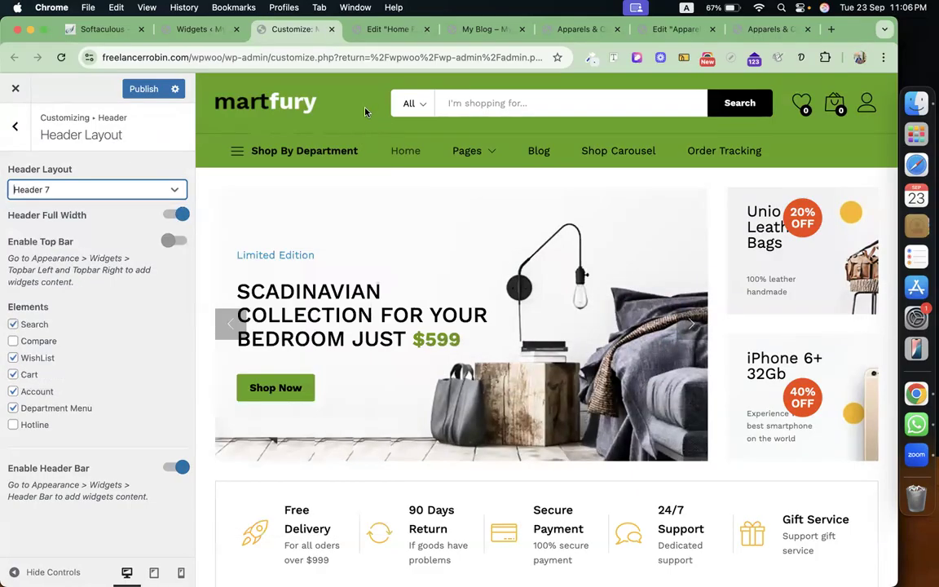
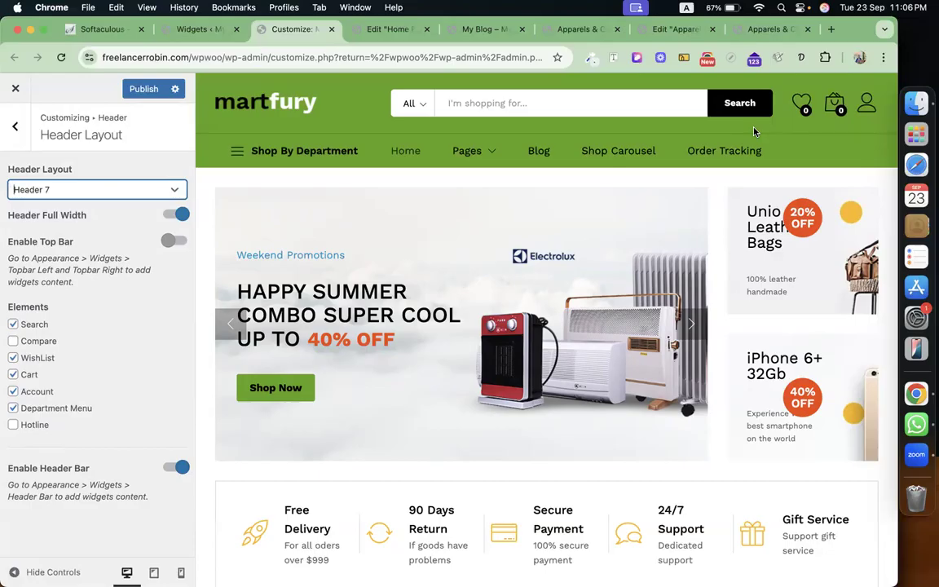
Tick the Hotline element in Header Layout and return to the Header panel.
{"action": "left_click", "coordinate": [13, 425]}
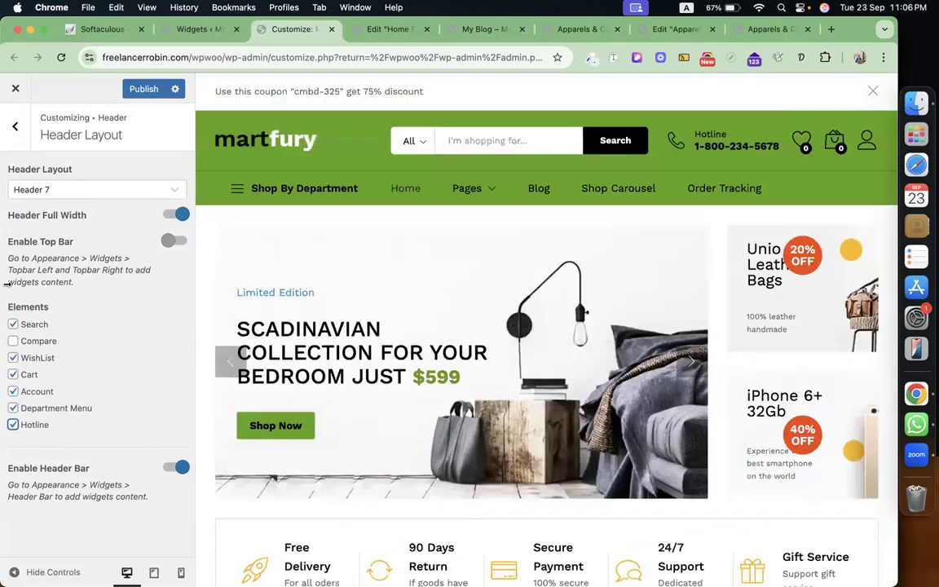
{"action": "left_click", "coordinate": [15, 125]}
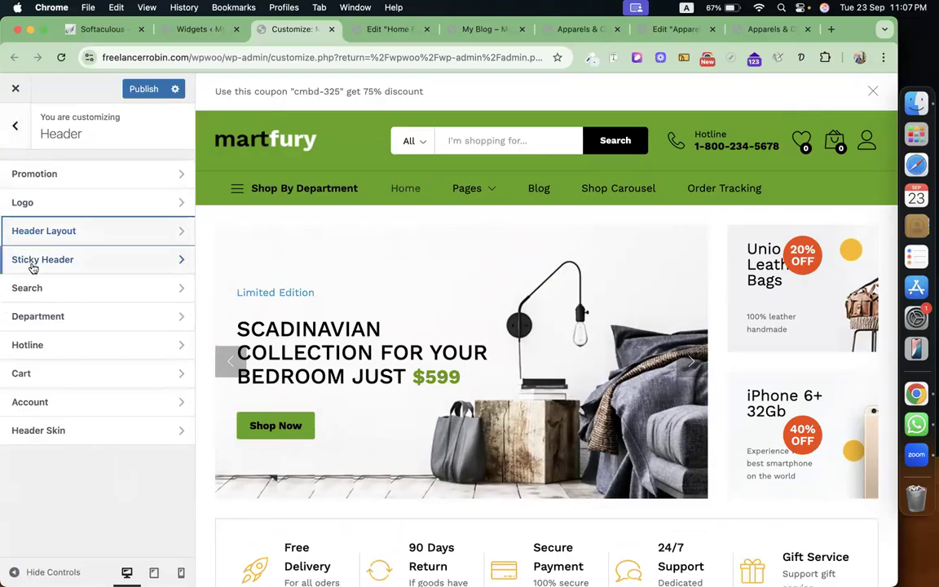
Look over the Sticky Header and Search settings, then open the Department settings ('Shop By Department').
{"action": "left_click", "coordinate": [100, 260]}
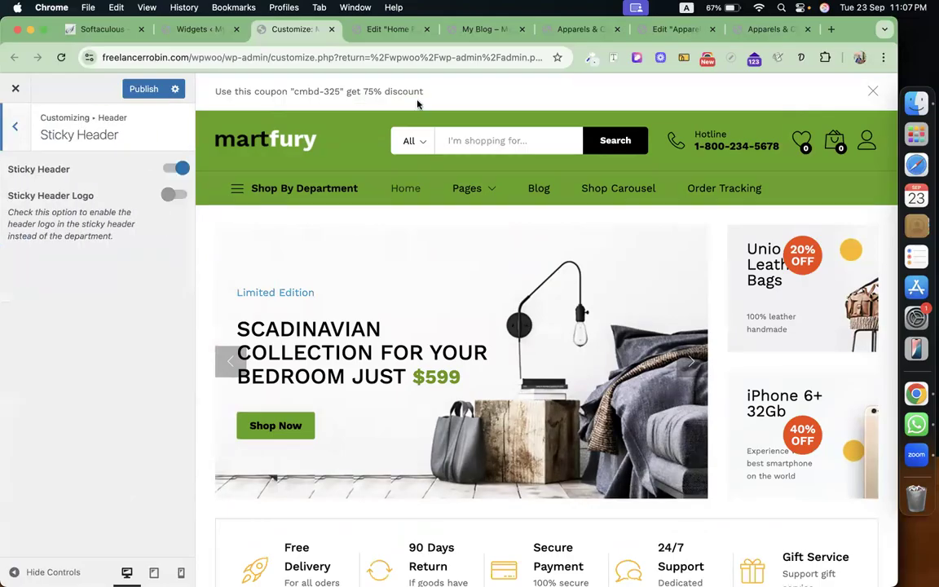
{"action": "left_click", "coordinate": [16, 124]}
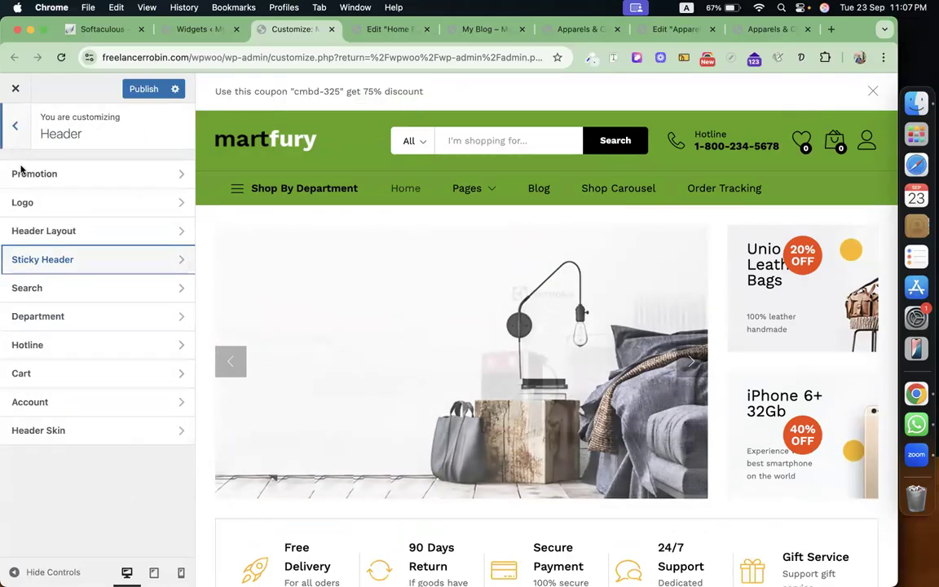
{"action": "left_click", "coordinate": [89, 290]}
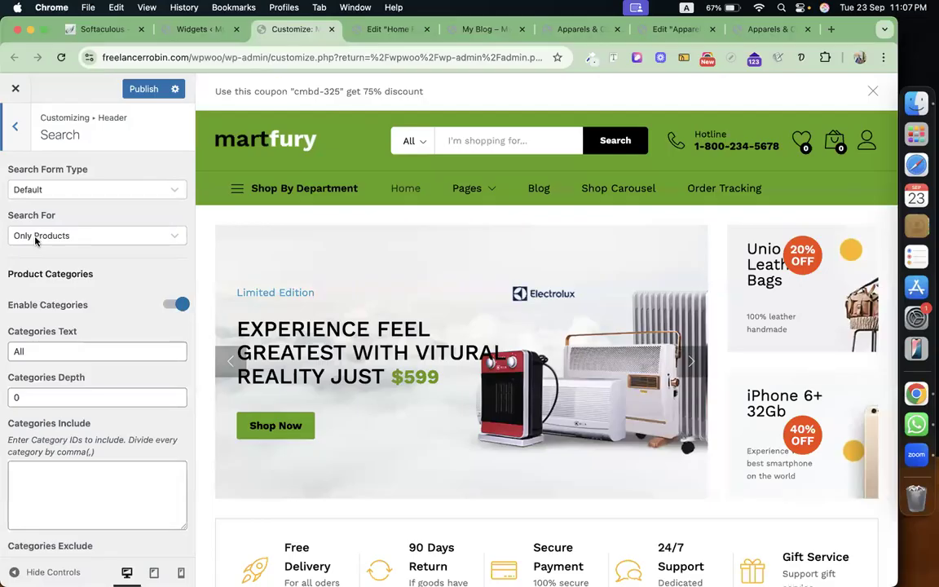
{"action": "left_click", "coordinate": [20, 133]}
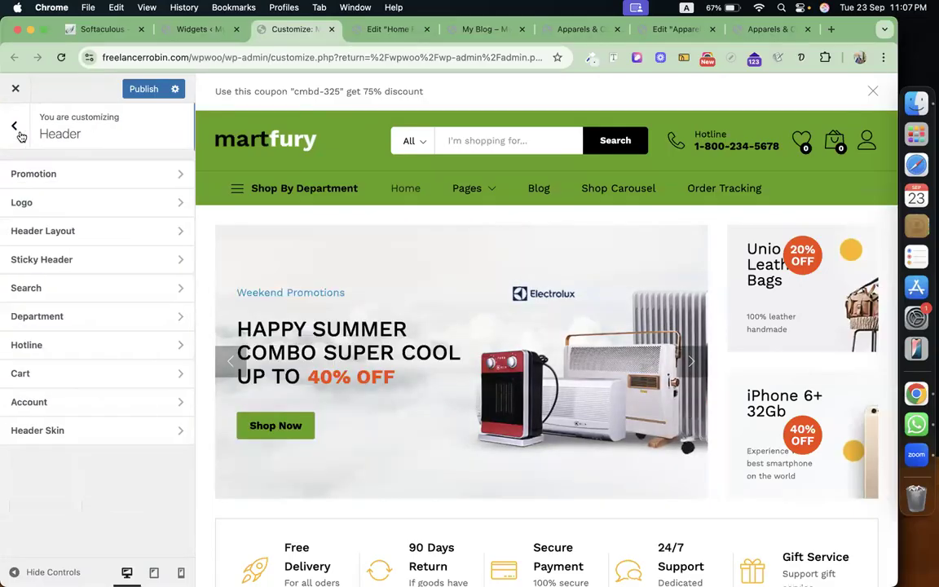
{"action": "left_click", "coordinate": [77, 318]}
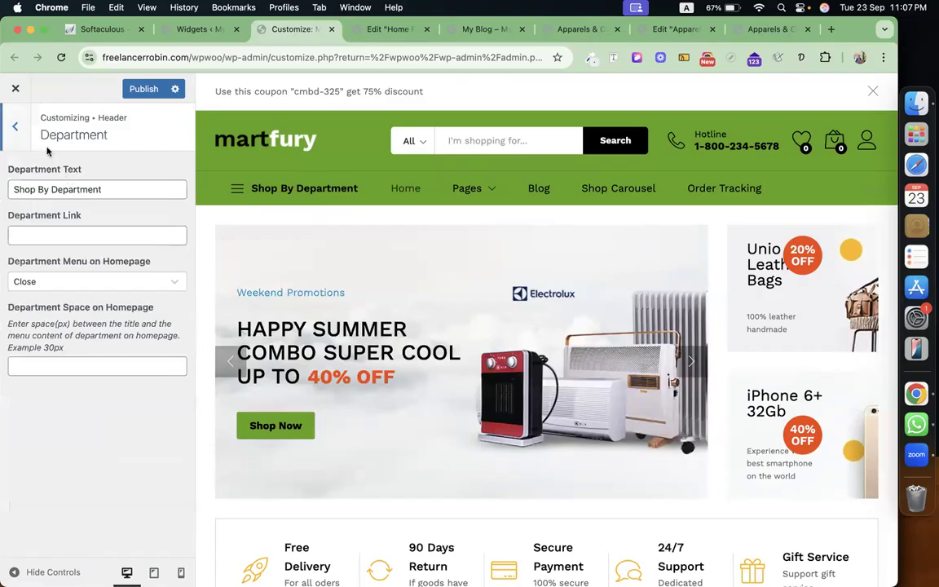
{"action": "mouse_move", "coordinate": [302, 196]}
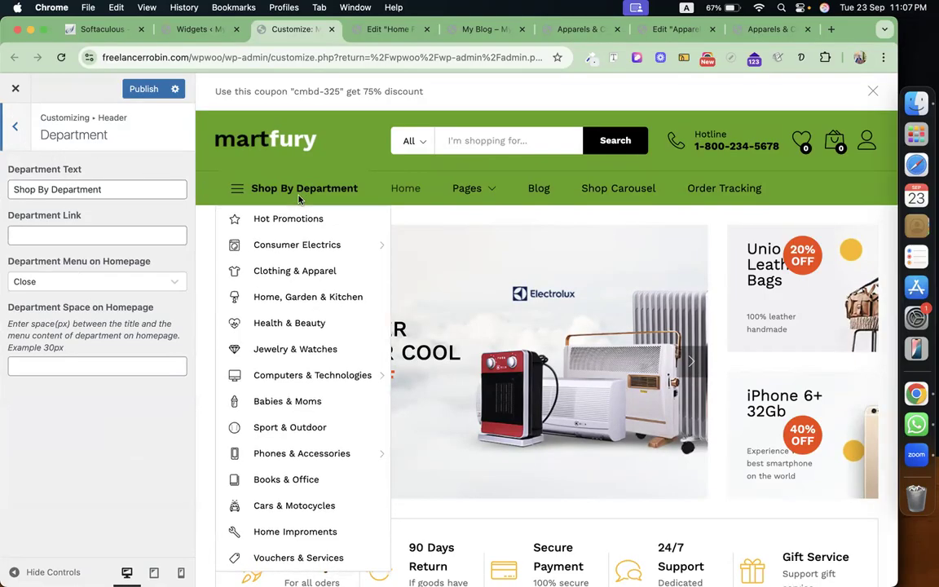
Load the Shop By Department menu in Appearance > Menus, then return to the Customizer.
{"action": "left_click", "coordinate": [195, 30]}
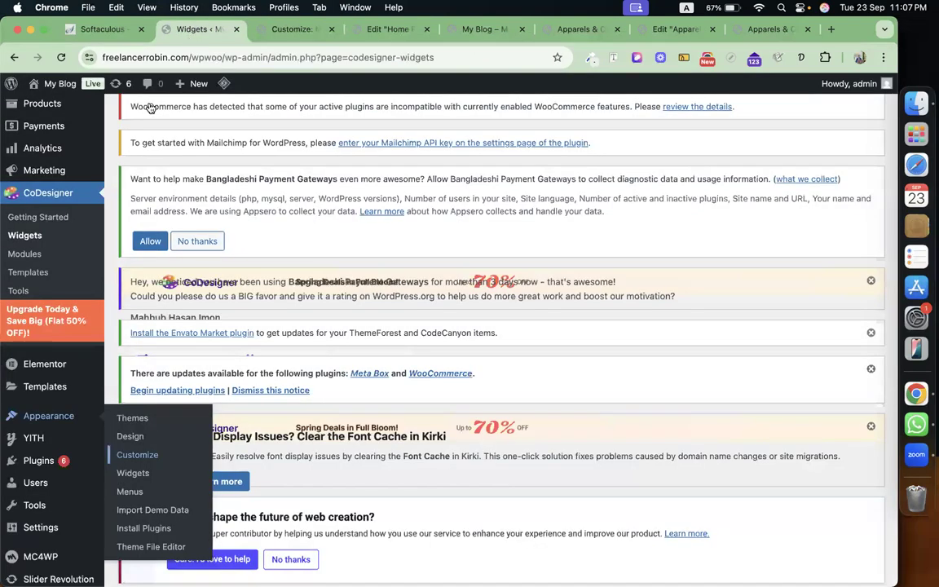
{"action": "left_click", "coordinate": [128, 492]}
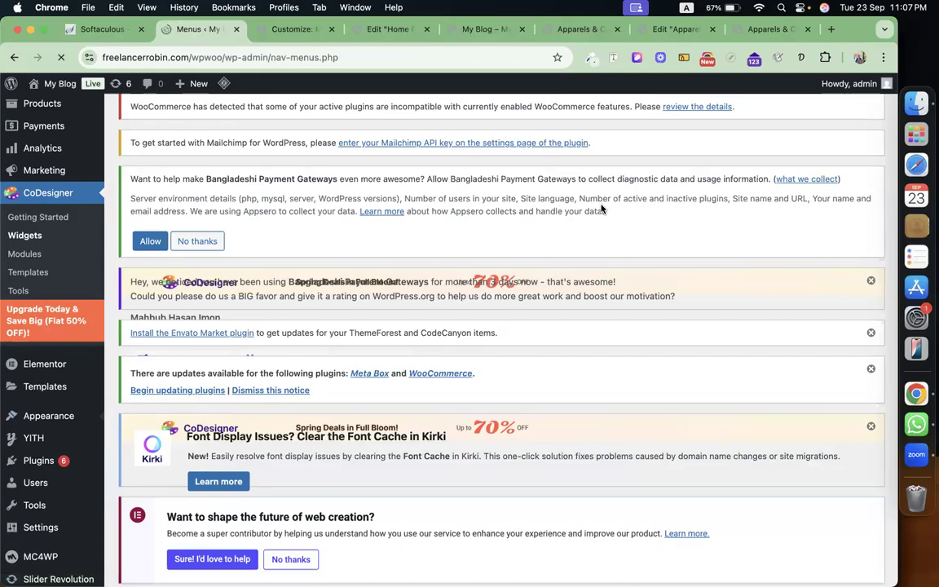
{"action": "scroll", "coordinate": [313, 344], "scroll_direction": "down", "scroll_amount": 10}
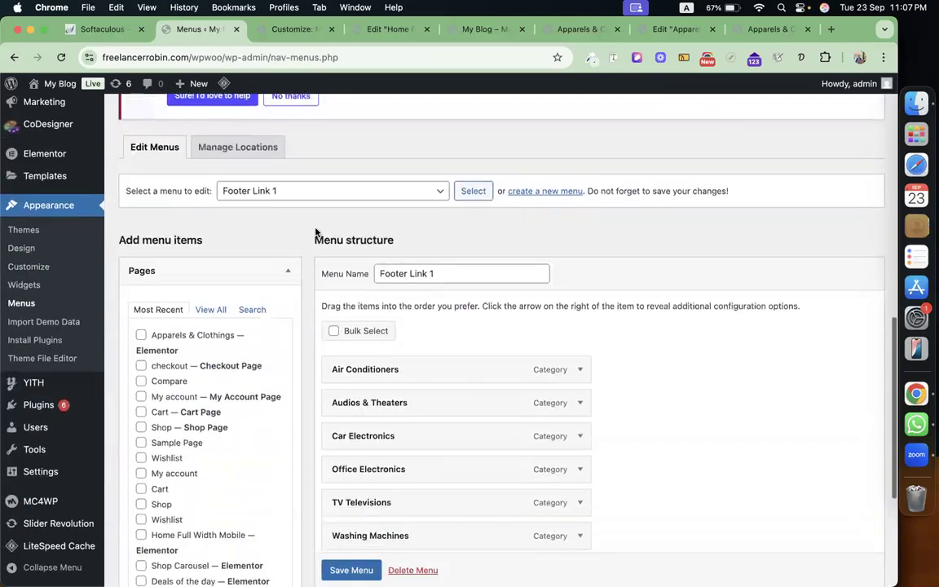
{"action": "left_click", "coordinate": [319, 191]}
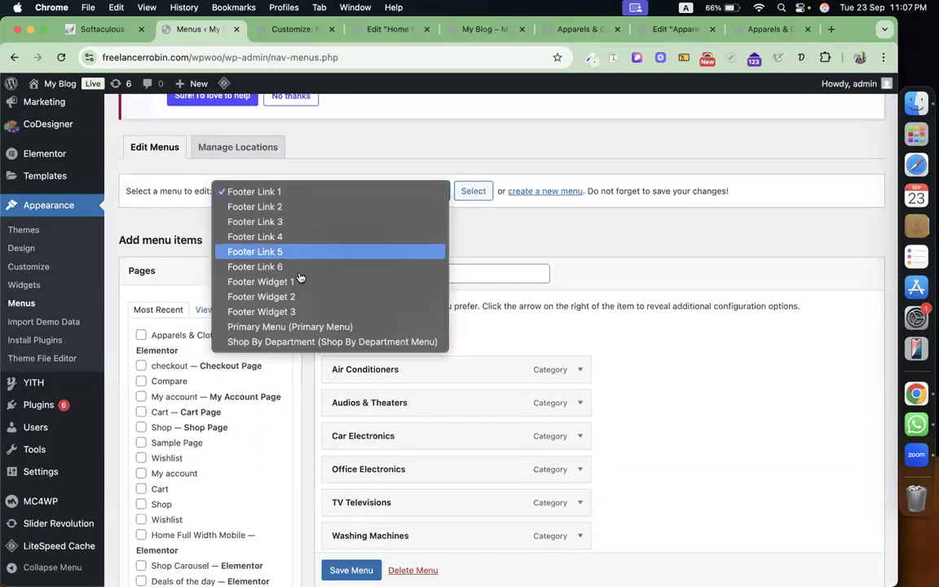
{"action": "left_click", "coordinate": [305, 341]}
{"action": "left_click", "coordinate": [471, 196]}
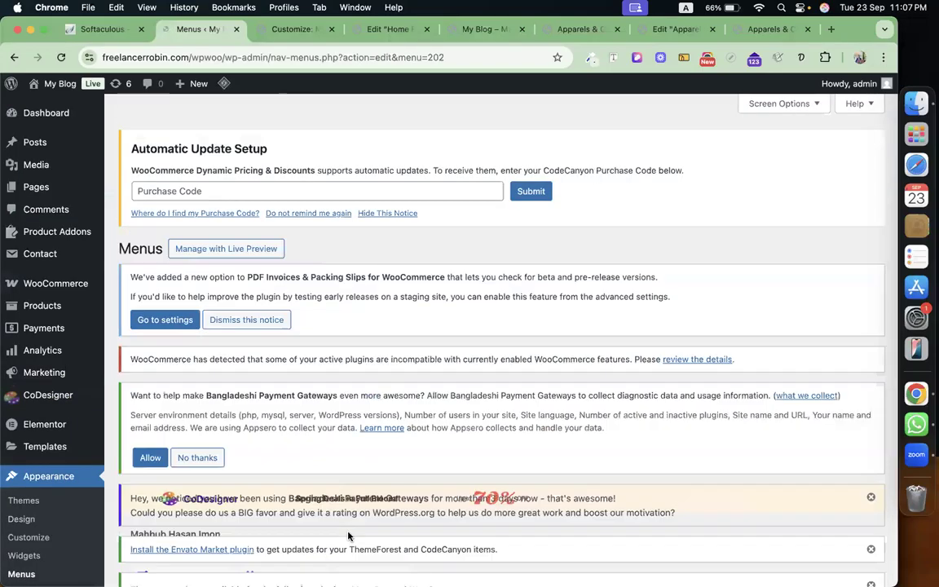
{"action": "scroll", "coordinate": [349, 534], "scroll_direction": "down", "scroll_amount": 5}
{"action": "scroll", "coordinate": [349, 534], "scroll_direction": "down", "scroll_amount": 10}
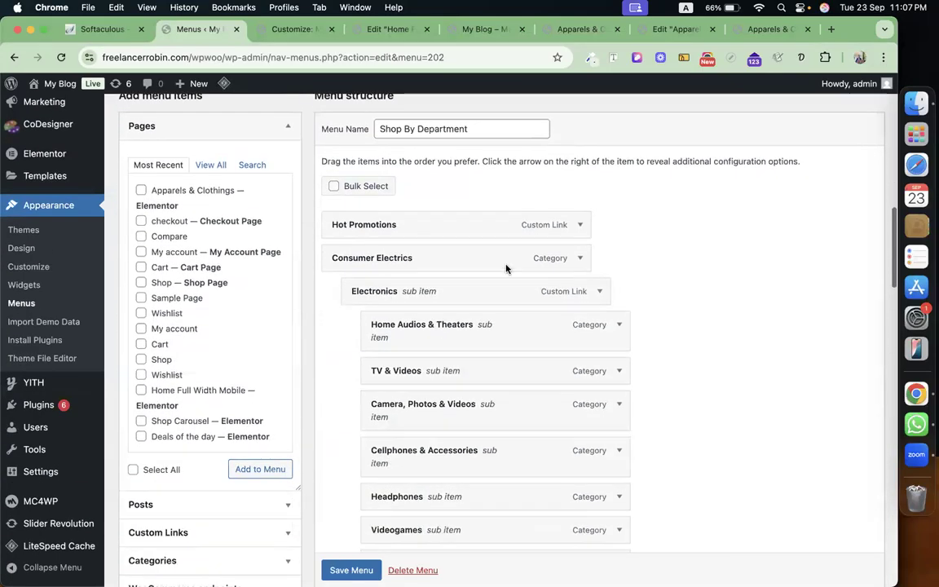
{"action": "left_click", "coordinate": [293, 30]}
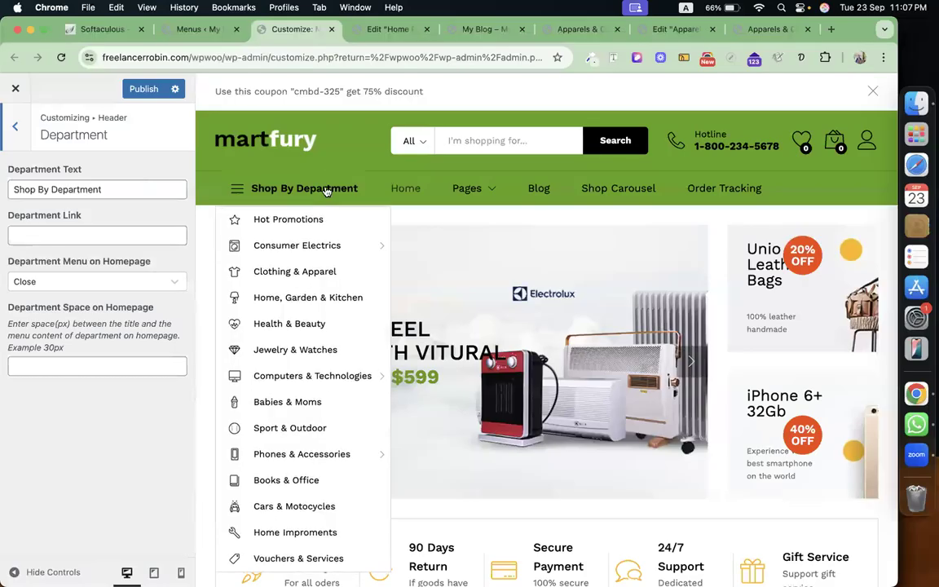
Replace the Header > Hotline Number field with the new store phone number.
{"action": "left_click", "coordinate": [16, 125]}
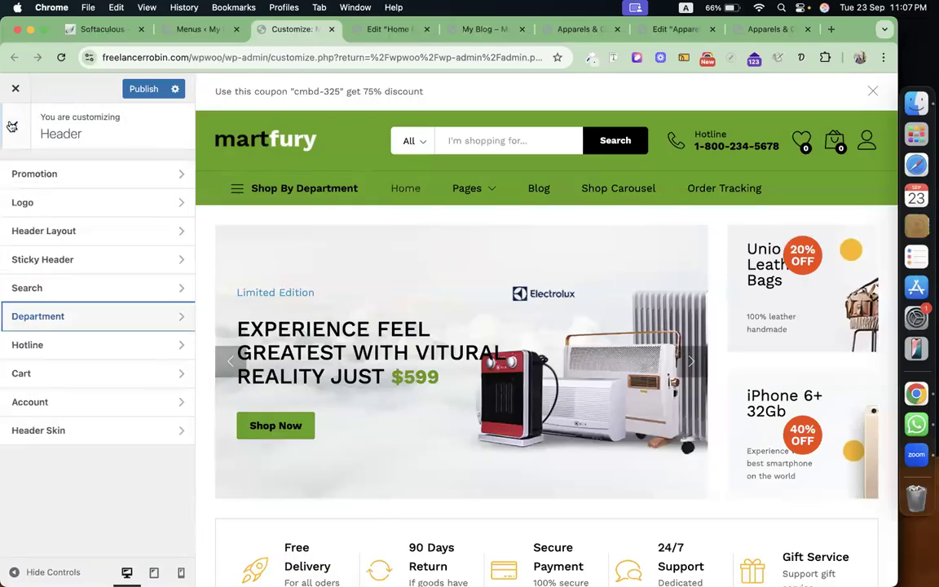
{"action": "left_click", "coordinate": [77, 346]}
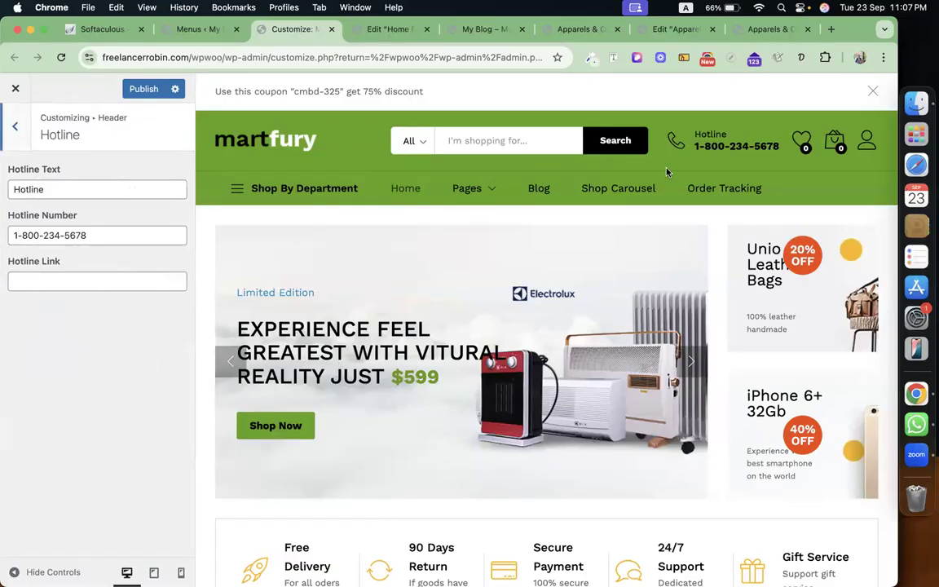
{"action": "double_click", "coordinate": [36, 189]}
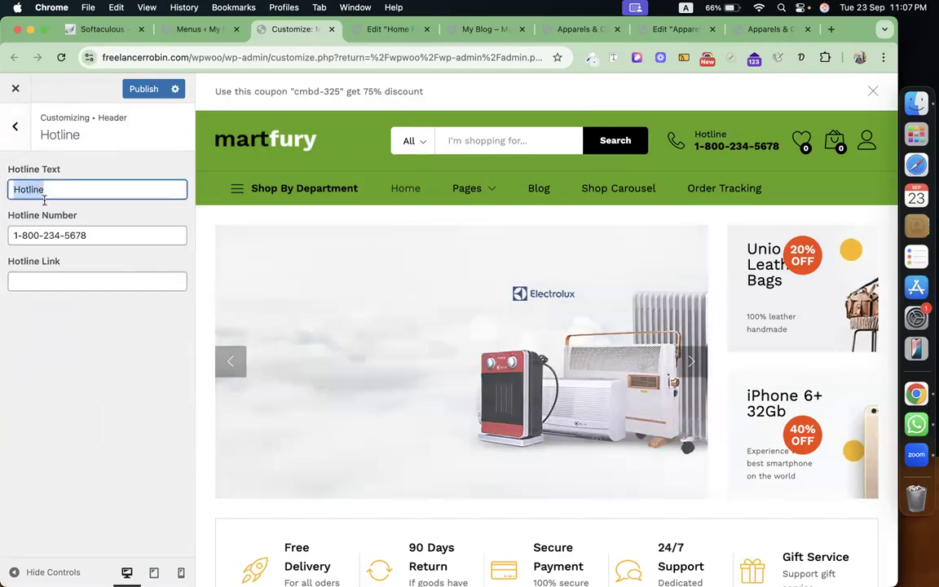
{"action": "triple_click", "coordinate": [105, 230]}
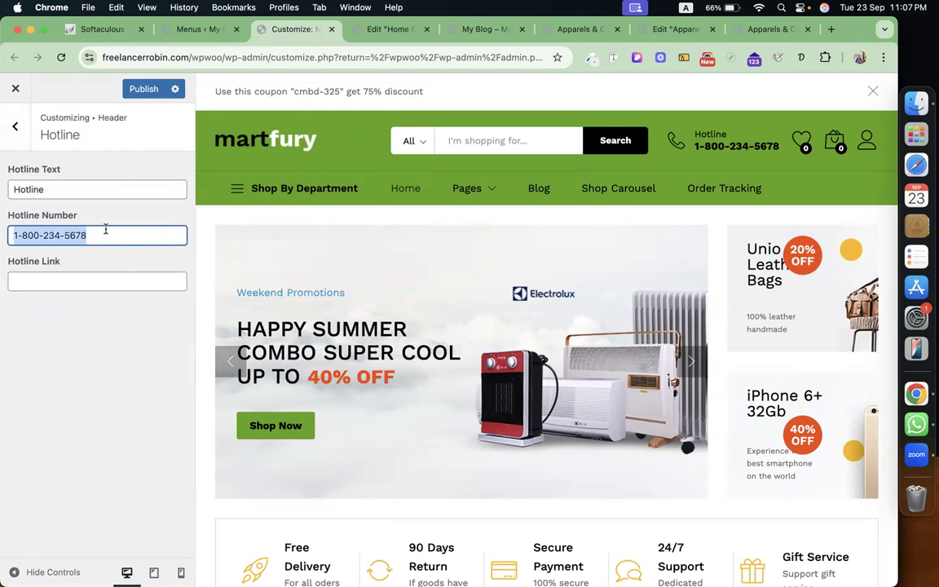
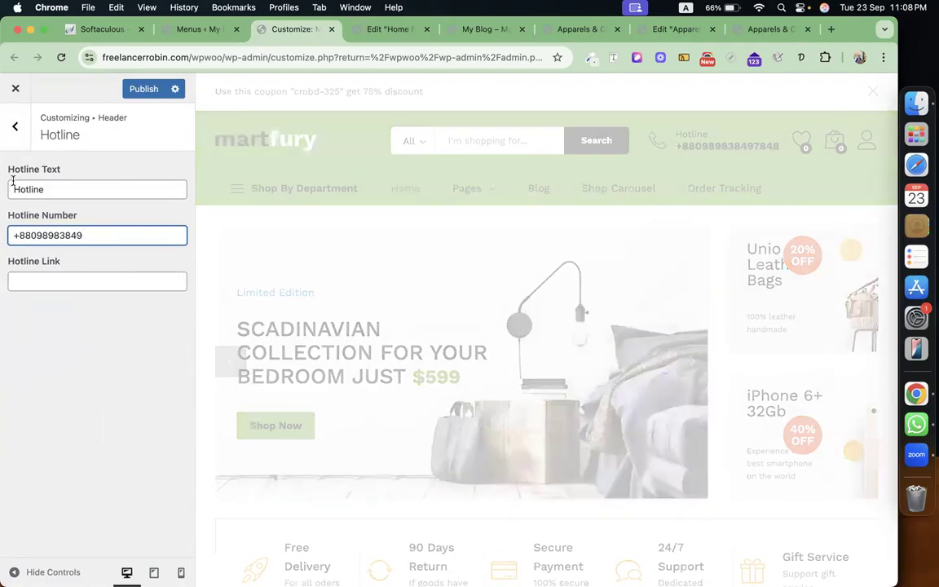
{"action": "left_click", "coordinate": [14, 125]}
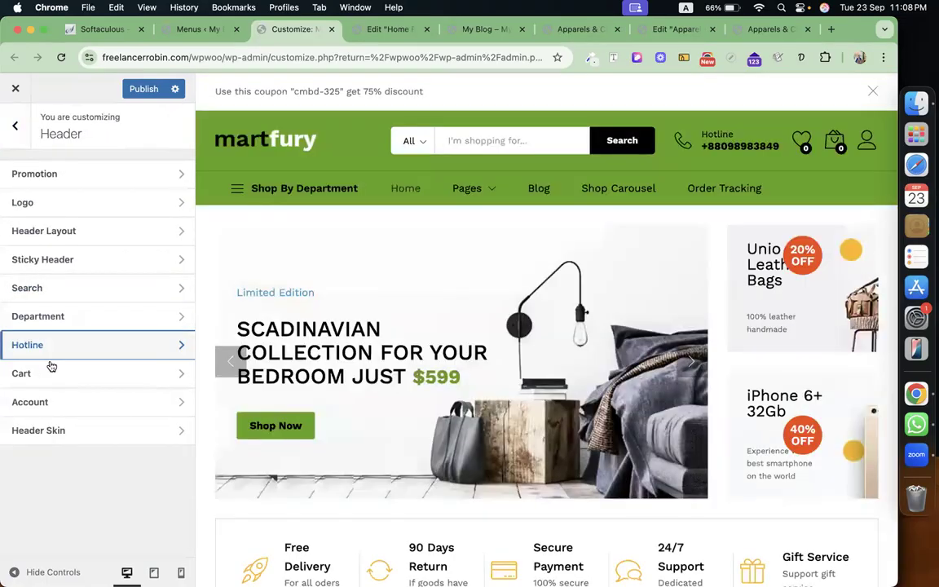
In Header Skin, set the top bar to blue #1e73be and the search bar to purple #8224e3 with white text.
{"action": "left_click", "coordinate": [78, 374]}
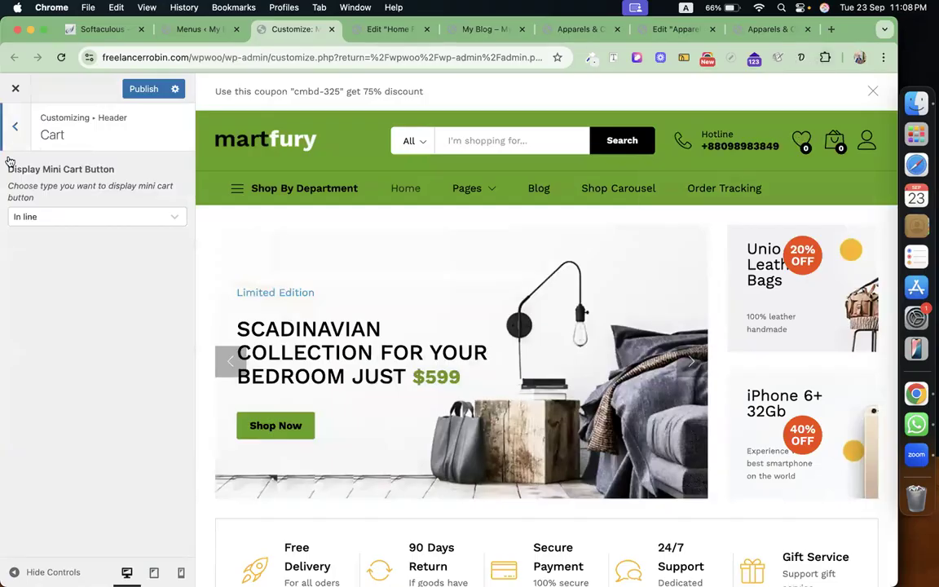
{"action": "left_click", "coordinate": [14, 126]}
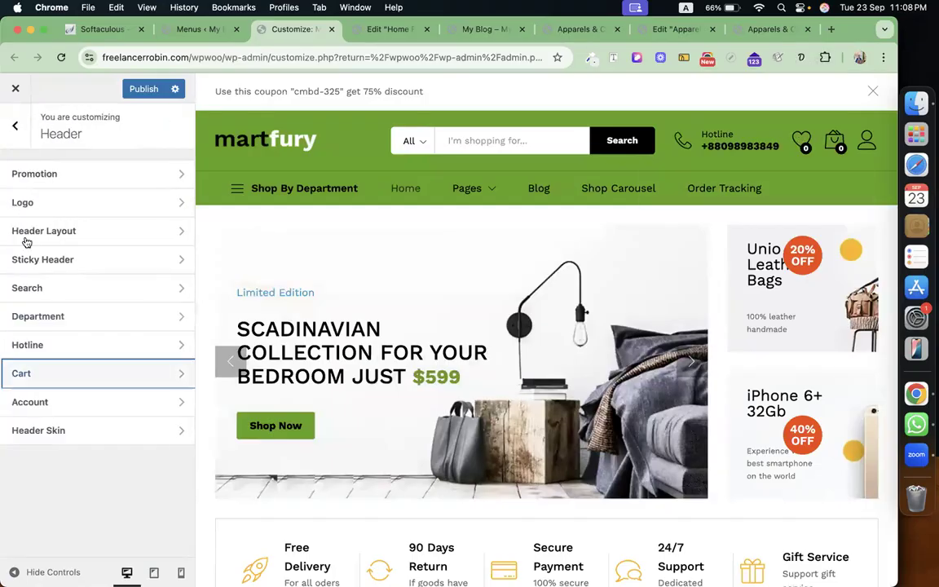
{"action": "left_click", "coordinate": [95, 432]}
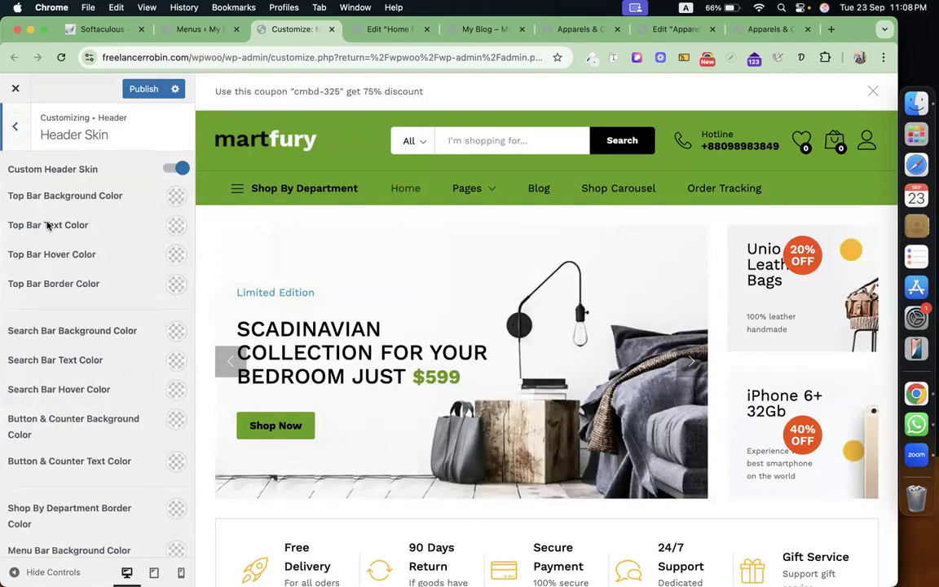
{"action": "left_click", "coordinate": [176, 196]}
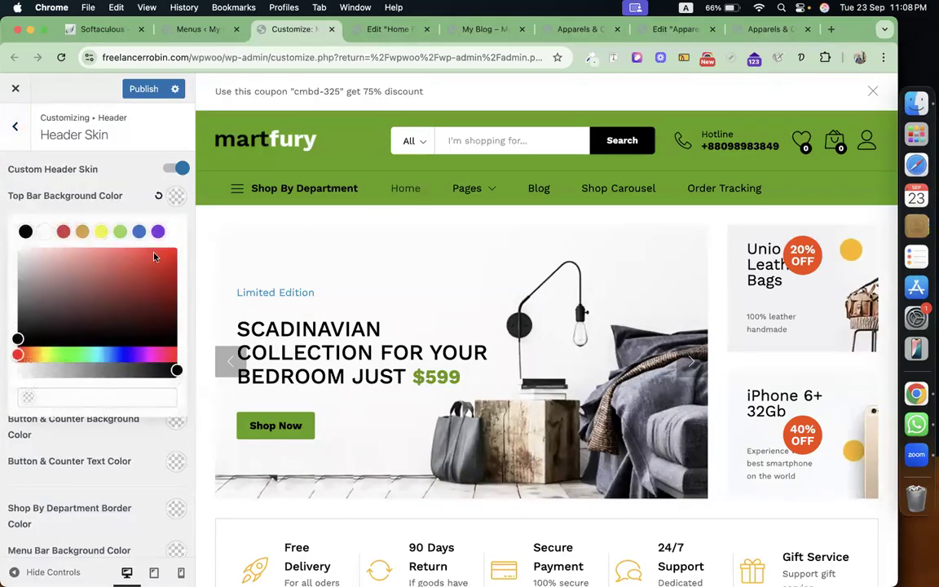
{"action": "left_click", "coordinate": [140, 233]}
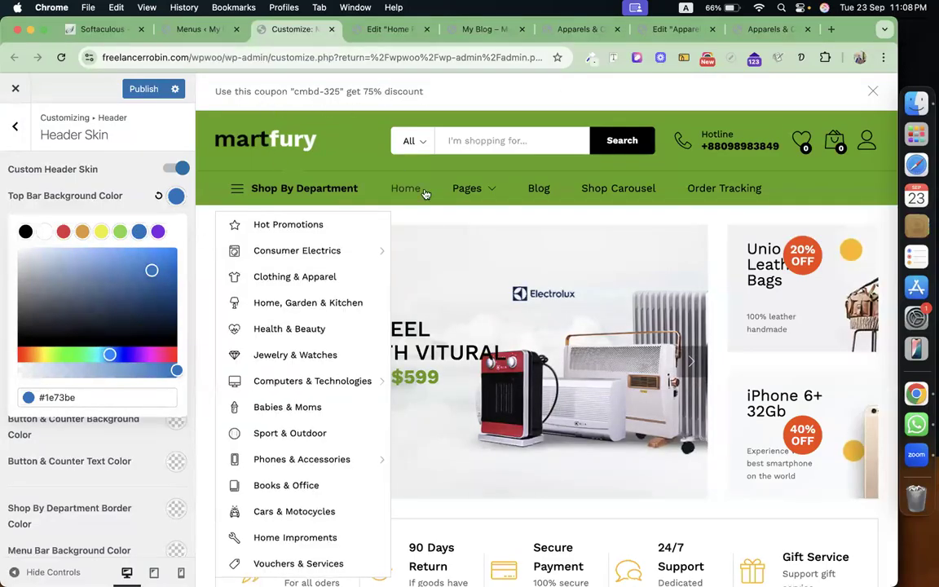
{"action": "left_click", "coordinate": [98, 181]}
{"action": "scroll", "coordinate": [104, 188], "scroll_direction": "down", "scroll_amount": 3}
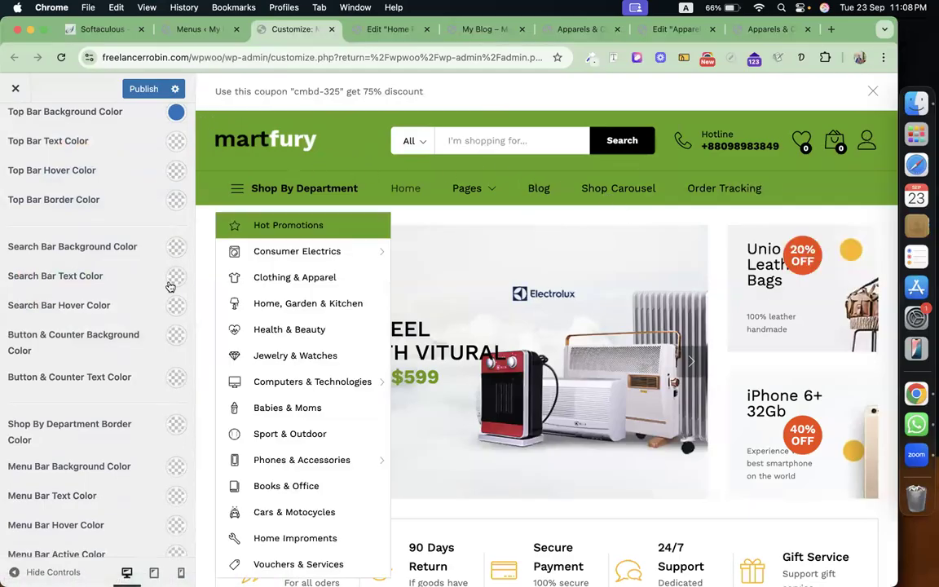
{"action": "left_click", "coordinate": [176, 247]}
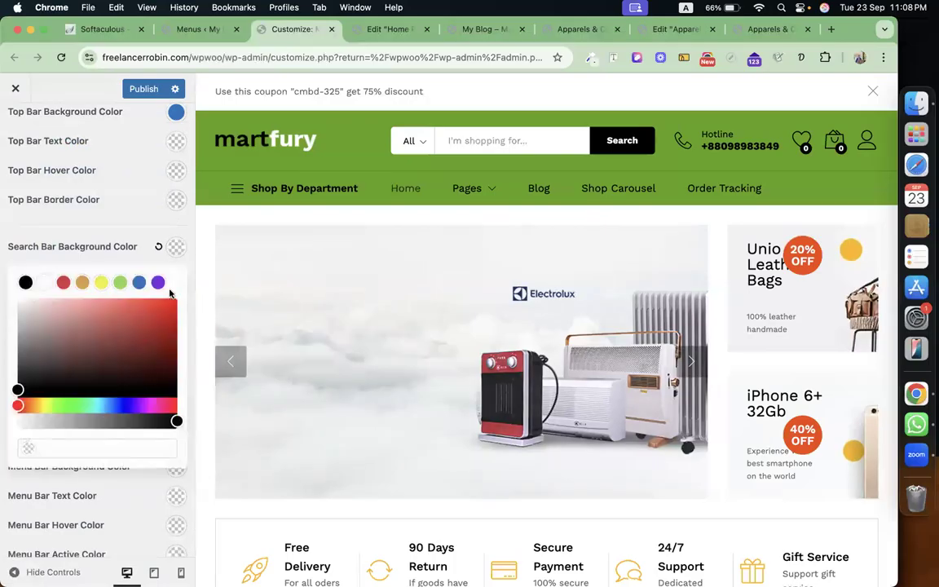
{"action": "left_click", "coordinate": [159, 283]}
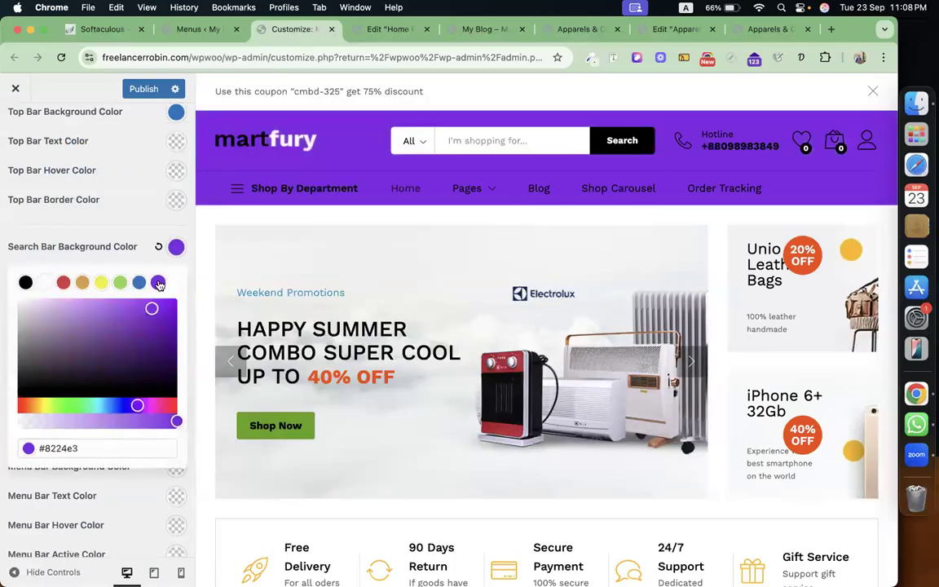
{"action": "left_click", "coordinate": [175, 247]}
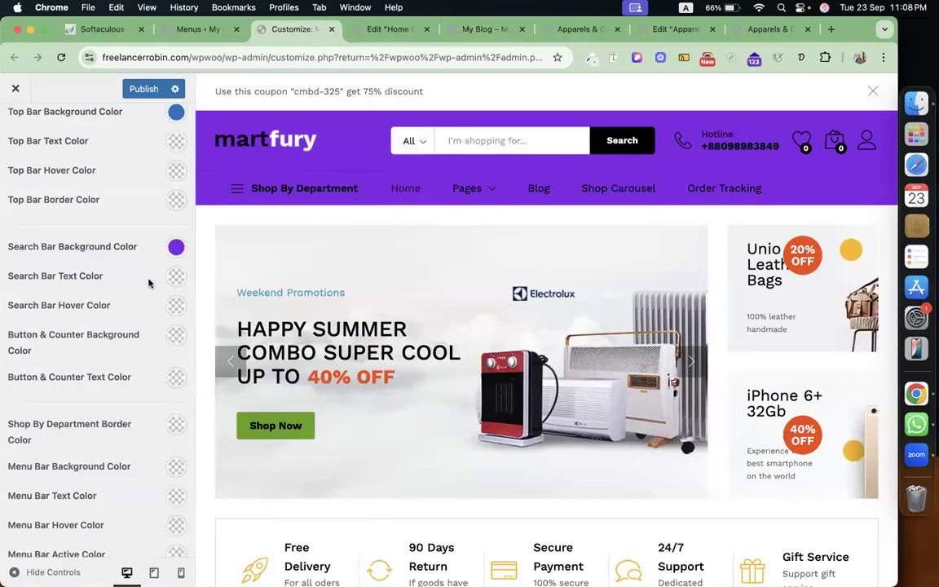
{"action": "left_click", "coordinate": [176, 277]}
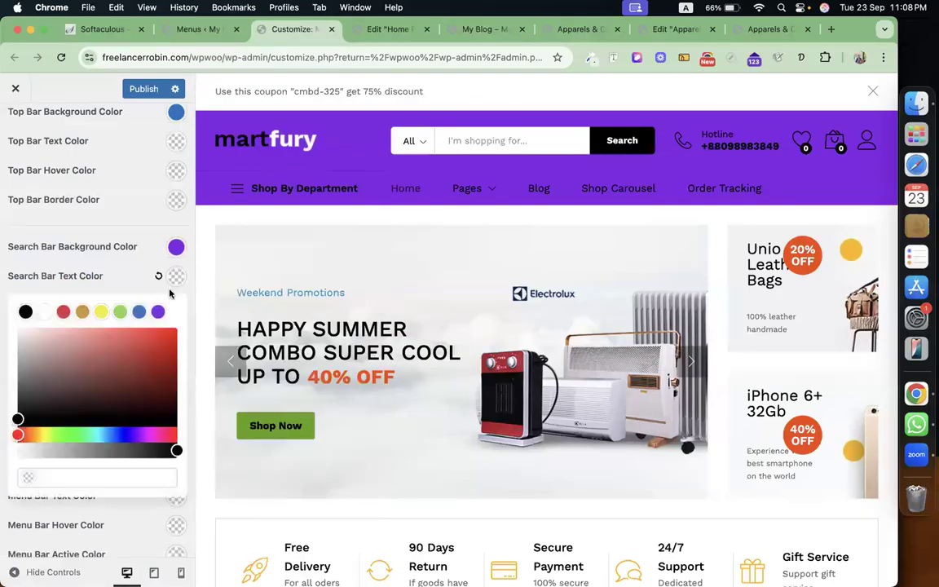
{"action": "left_click", "coordinate": [44, 311]}
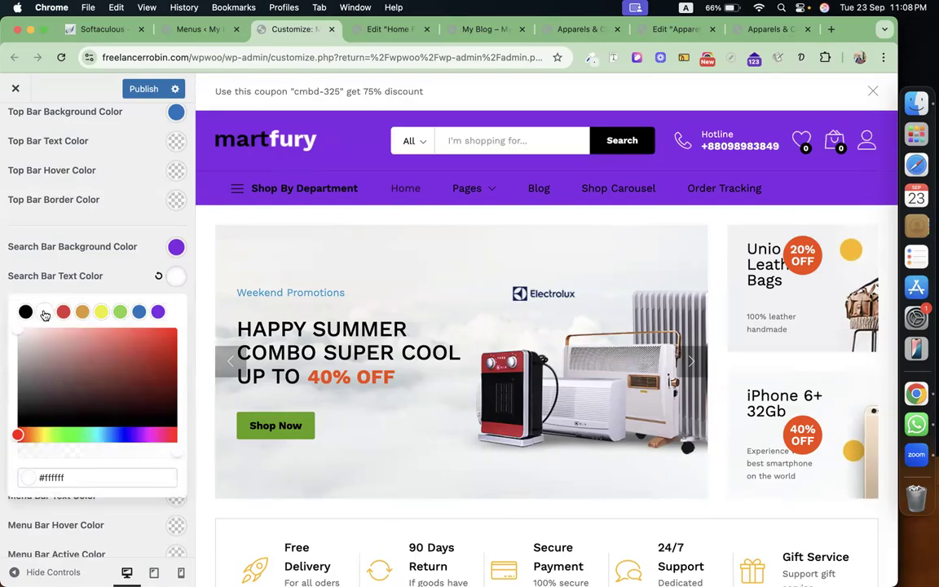
{"action": "left_click", "coordinate": [103, 254]}
Give the menu bar green #81d742 text on a red #dd3333 background.
{"action": "scroll", "coordinate": [76, 251], "scroll_direction": "down", "scroll_amount": 3}
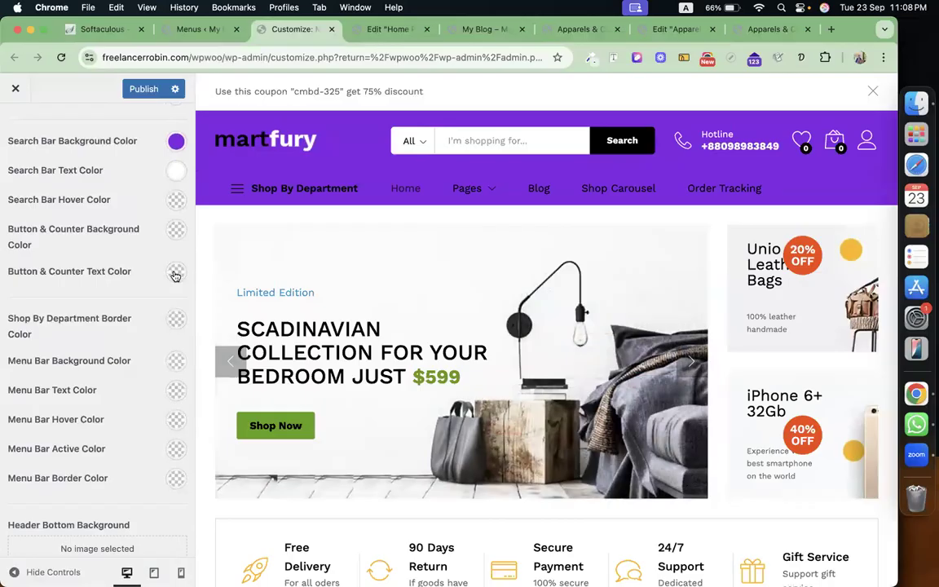
{"action": "scroll", "coordinate": [175, 276], "scroll_direction": "down", "scroll_amount": 2}
{"action": "mouse_move", "coordinate": [291, 188]}
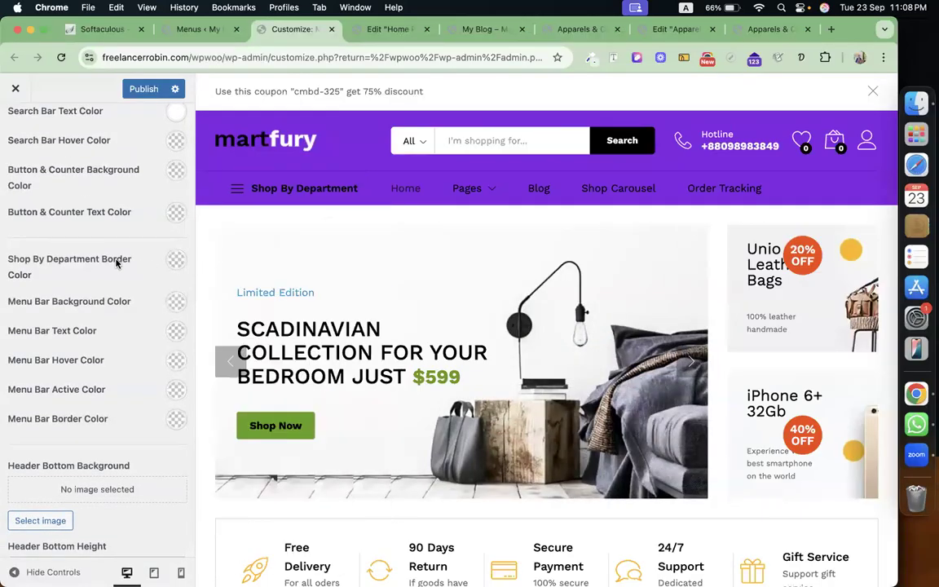
{"action": "scroll", "coordinate": [116, 263], "scroll_direction": "down", "scroll_amount": 2}
{"action": "left_click", "coordinate": [170, 283]}
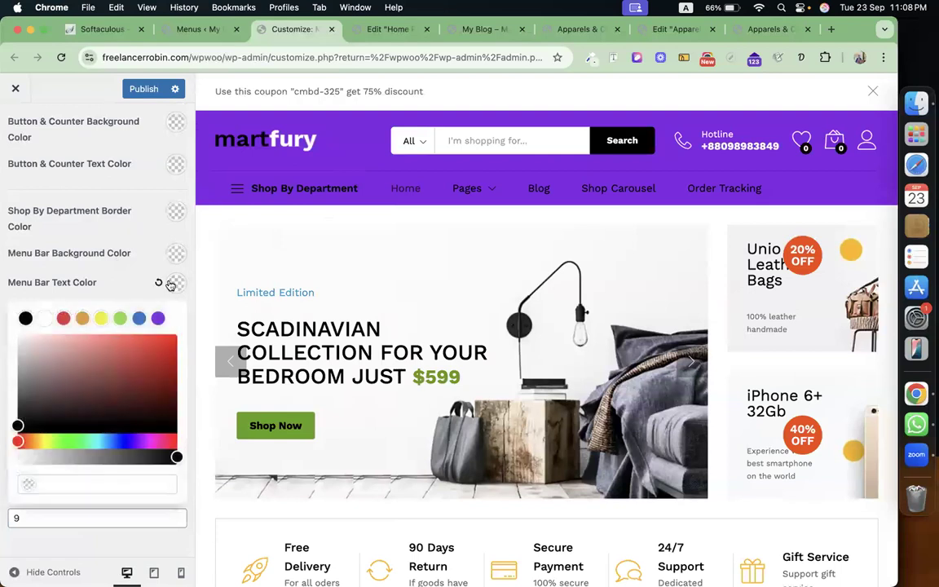
{"action": "left_click", "coordinate": [65, 319]}
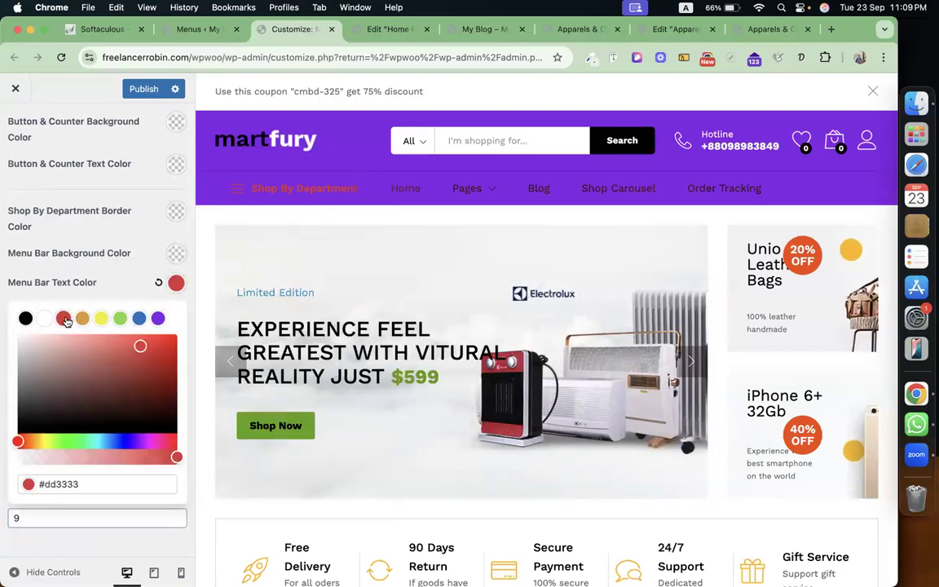
{"action": "left_click", "coordinate": [119, 319]}
{"action": "left_click", "coordinate": [108, 286]}
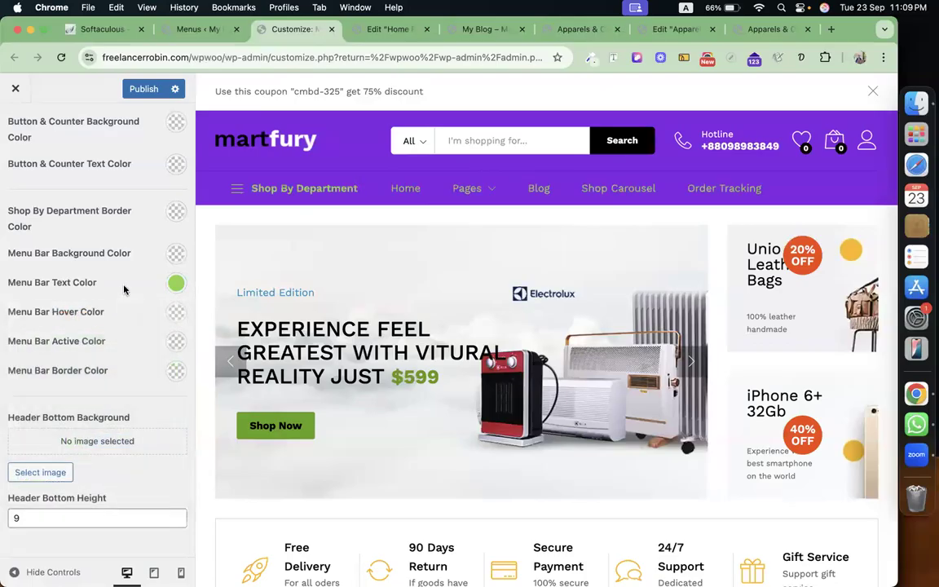
{"action": "left_click", "coordinate": [178, 254]}
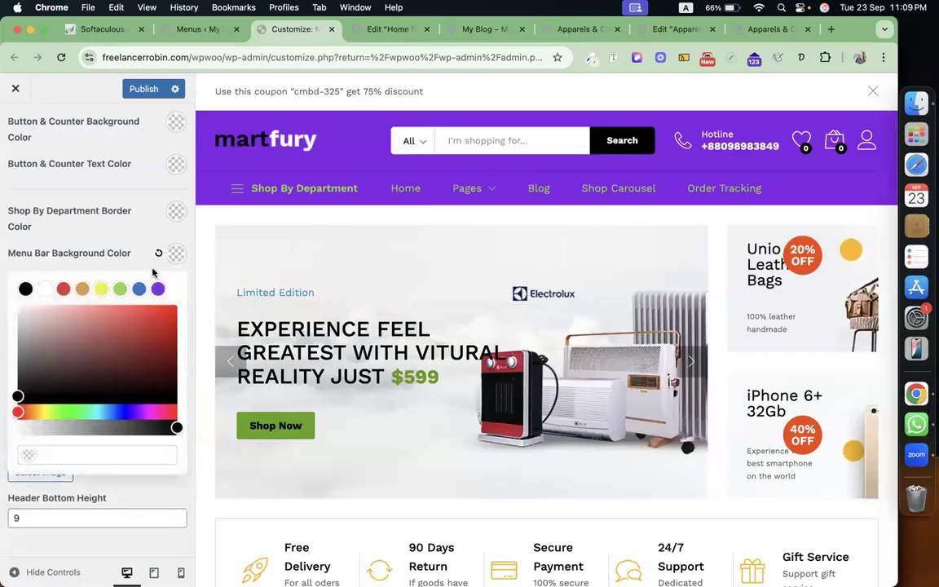
{"action": "left_click", "coordinate": [63, 289]}
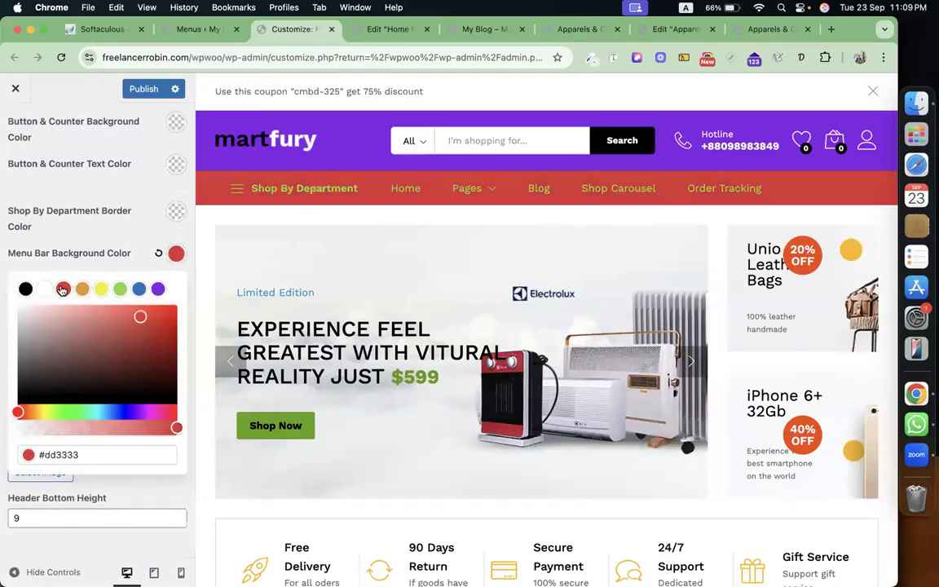
{"action": "left_click", "coordinate": [93, 250]}
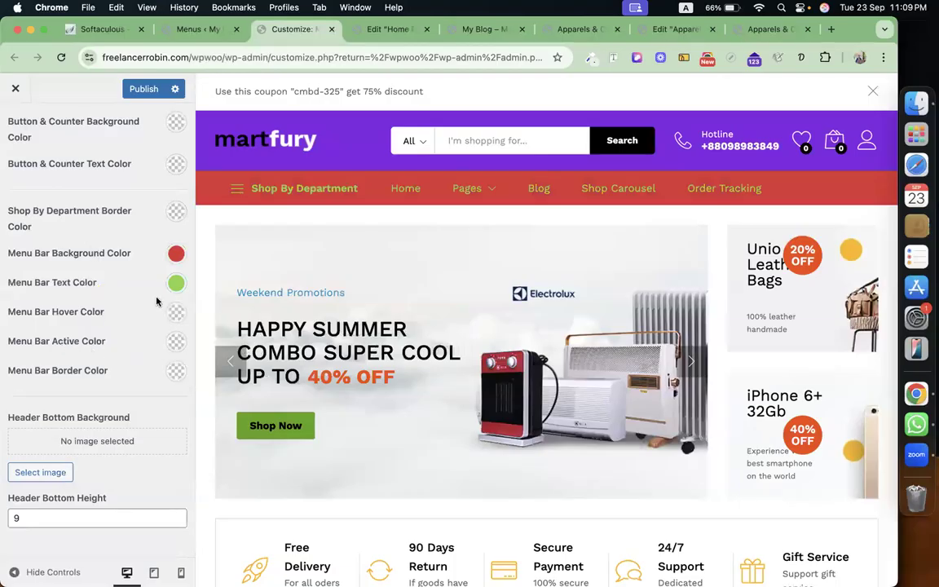
{"action": "scroll", "coordinate": [100, 361], "scroll_direction": "down", "scroll_amount": 1}
{"action": "scroll", "coordinate": [101, 360], "scroll_direction": "up", "scroll_amount": 5}
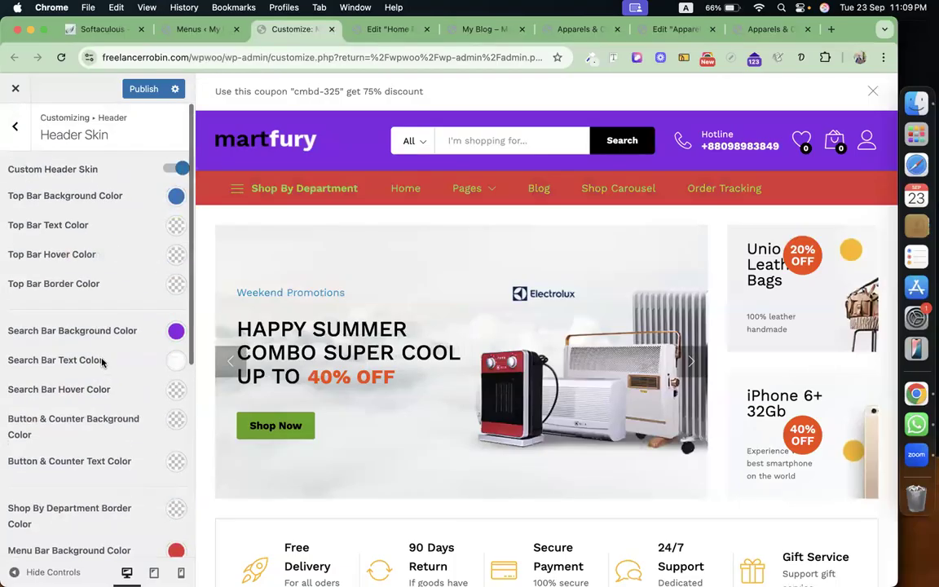
{"action": "left_click", "coordinate": [12, 129]}
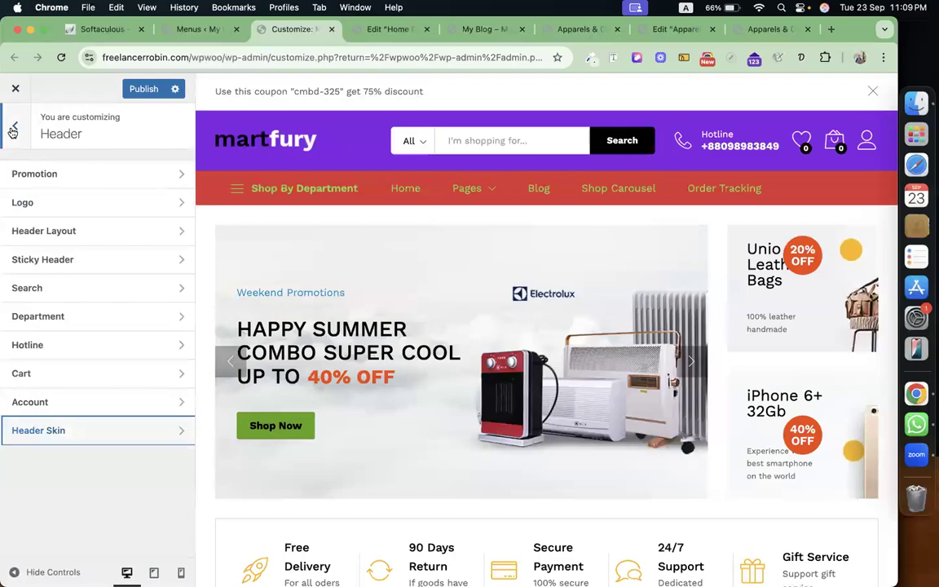
Tick Enable store notice under WooCommerce > Store Notice, keeping the default notice text.
{"action": "left_click", "coordinate": [12, 130]}
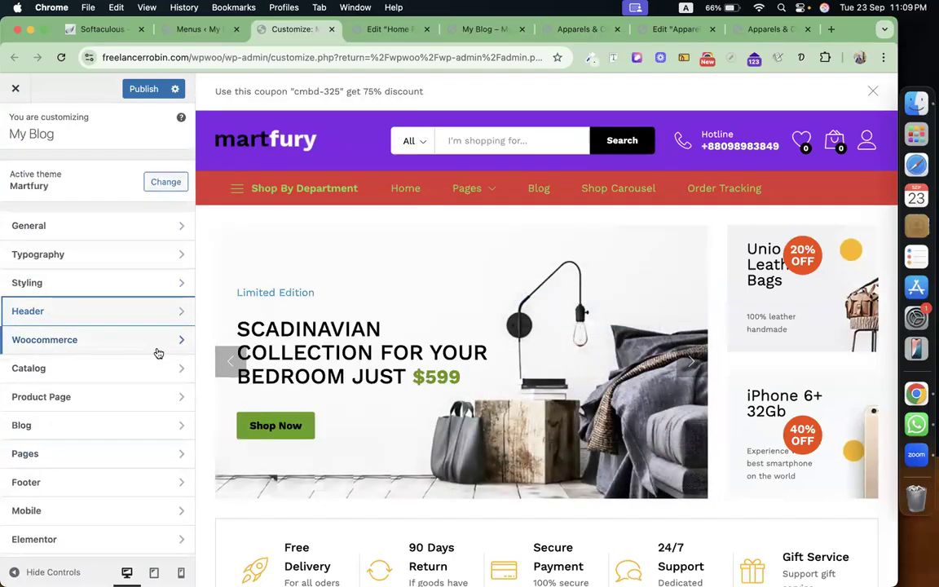
{"action": "left_click", "coordinate": [165, 346]}
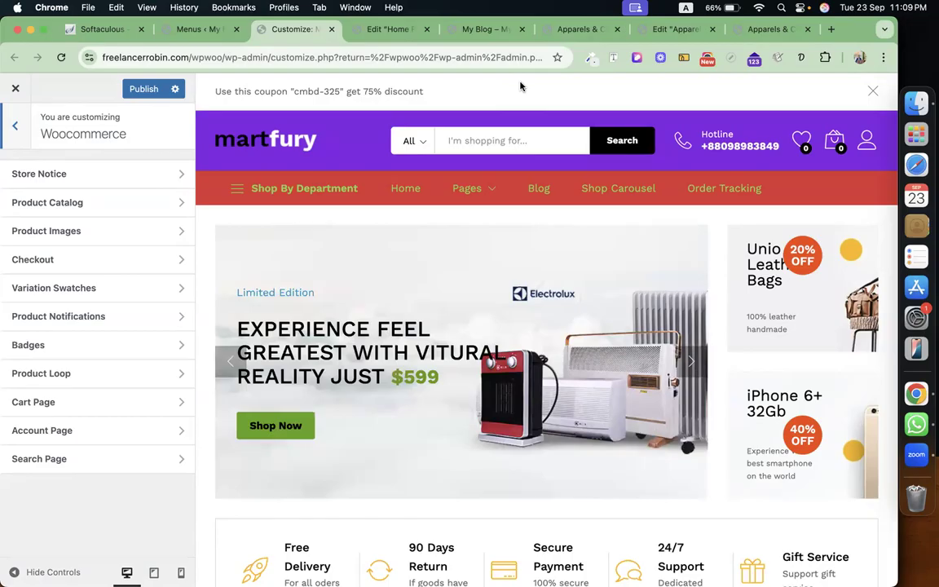
{"action": "left_click", "coordinate": [60, 173]}
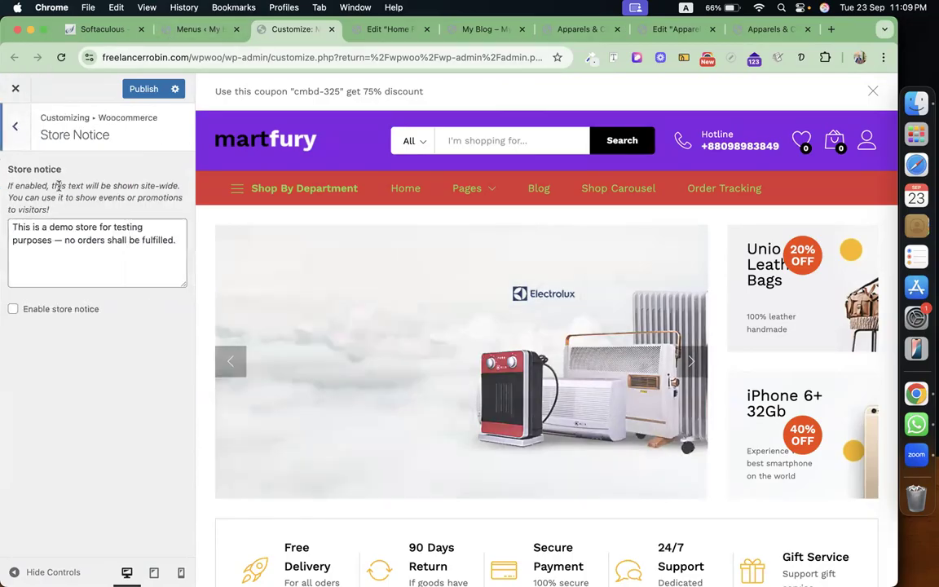
{"action": "left_click", "coordinate": [13, 309]}
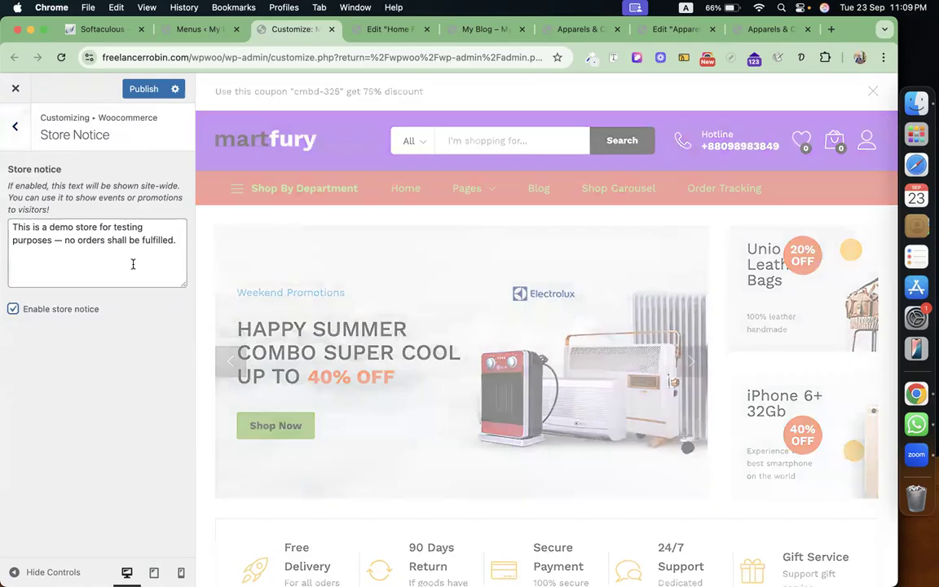
{"action": "left_click_drag", "start_coordinate": [173, 241], "coordinate": [66, 240]}
{"action": "left_click", "coordinate": [67, 239]}
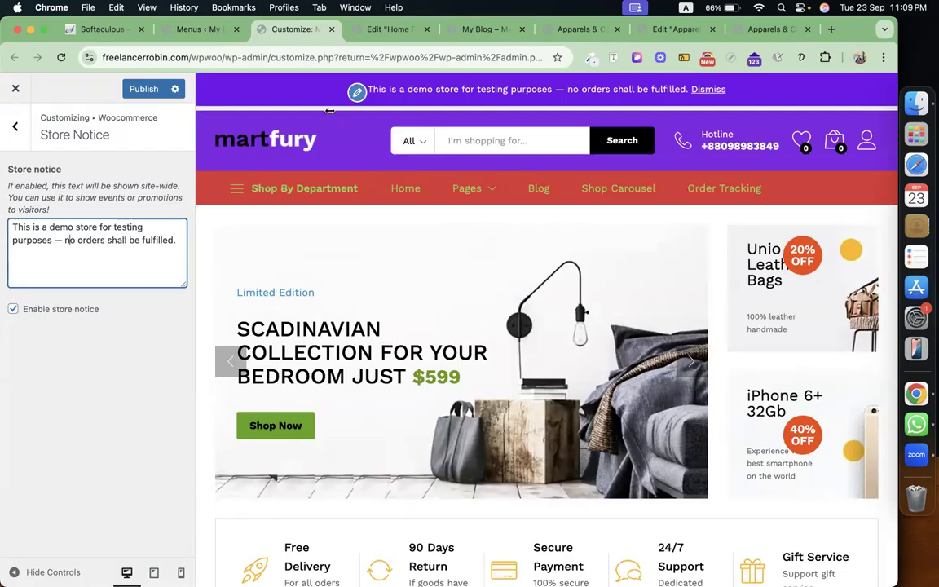
{"action": "left_click", "coordinate": [16, 128]}
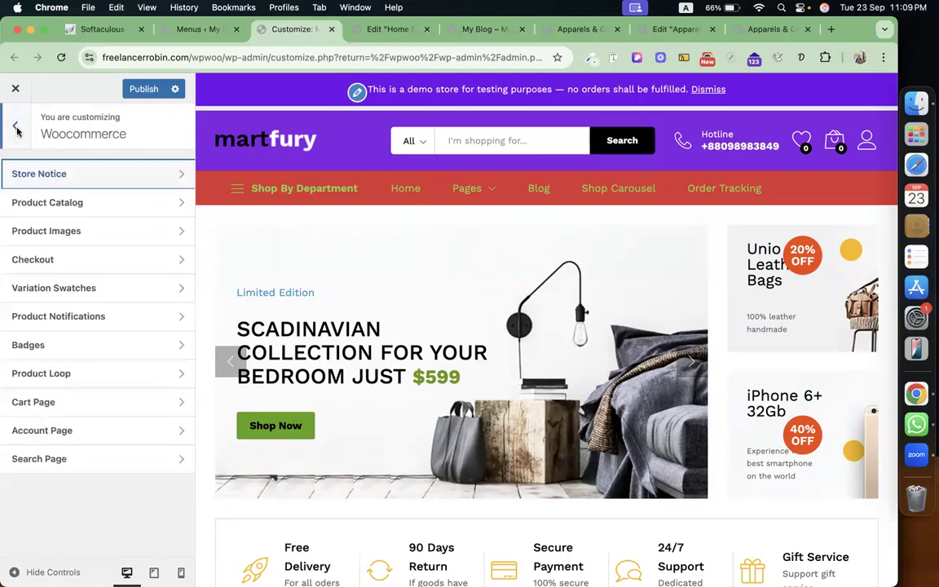
Look through the Product Catalog, Checkout and Product Notifications settings.
{"action": "left_click", "coordinate": [79, 204]}
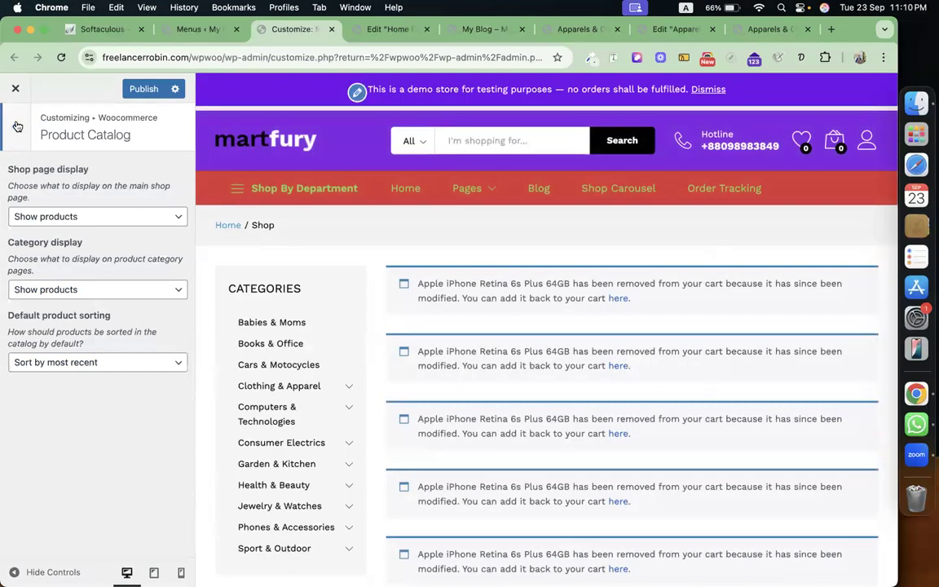
{"action": "left_click", "coordinate": [17, 126]}
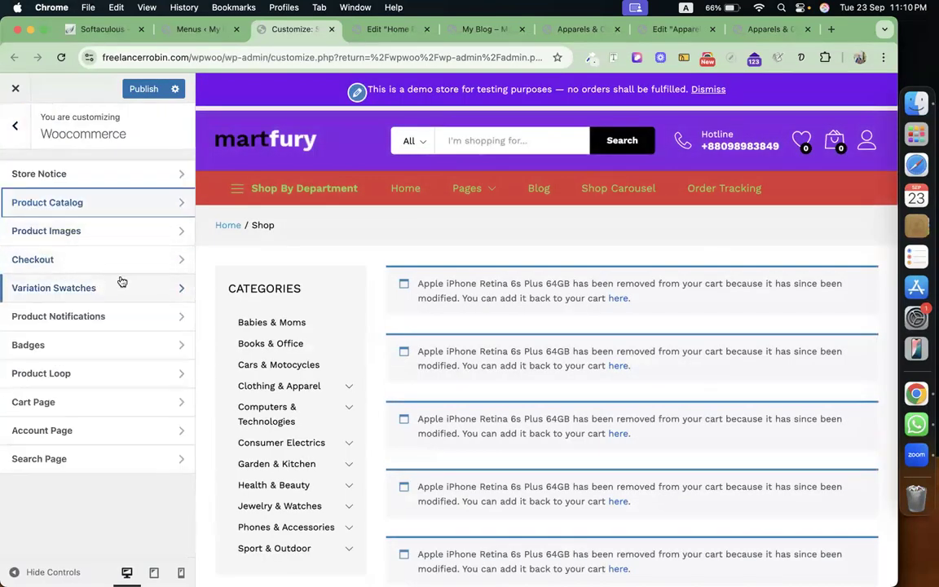
{"action": "left_click", "coordinate": [140, 263]}
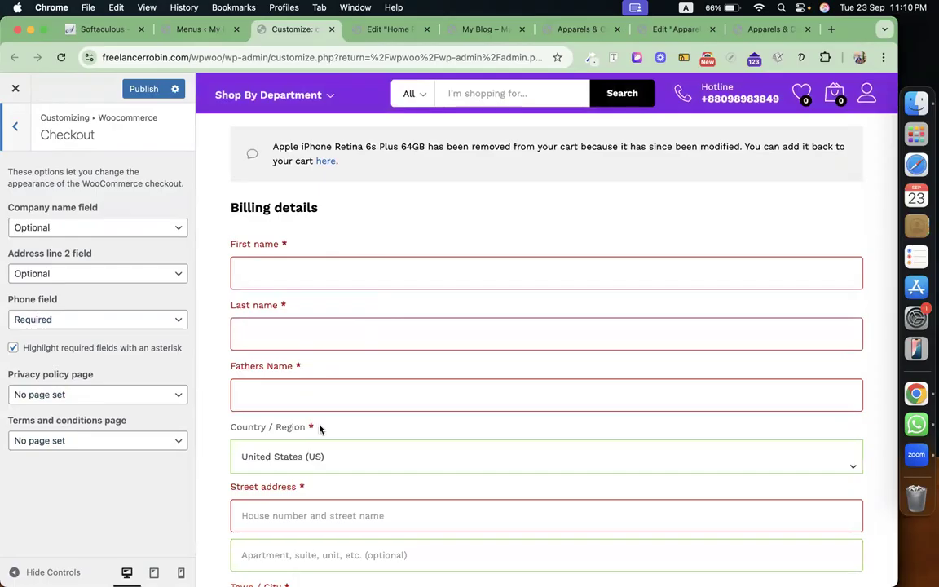
{"action": "left_click", "coordinate": [16, 129]}
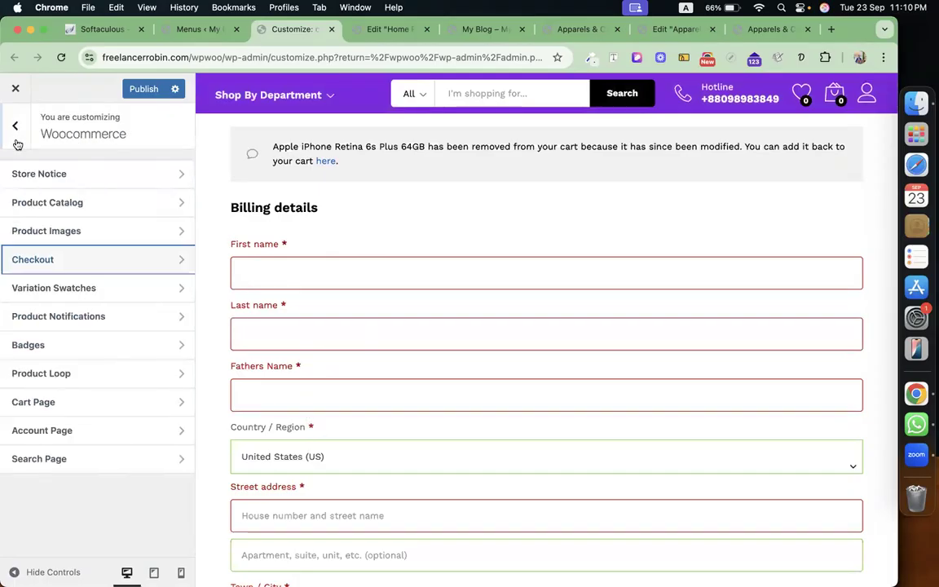
{"action": "left_click", "coordinate": [122, 322]}
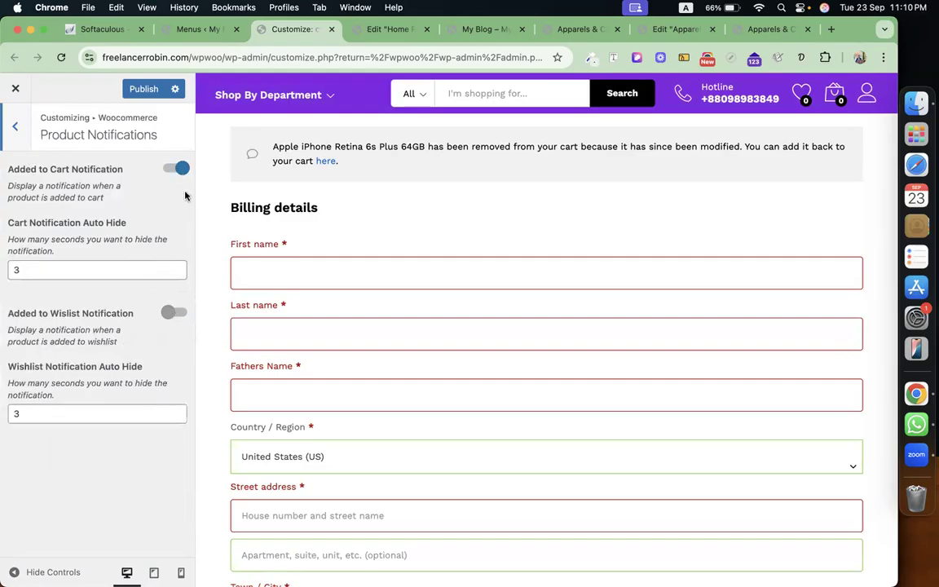
{"action": "left_click", "coordinate": [12, 131]}
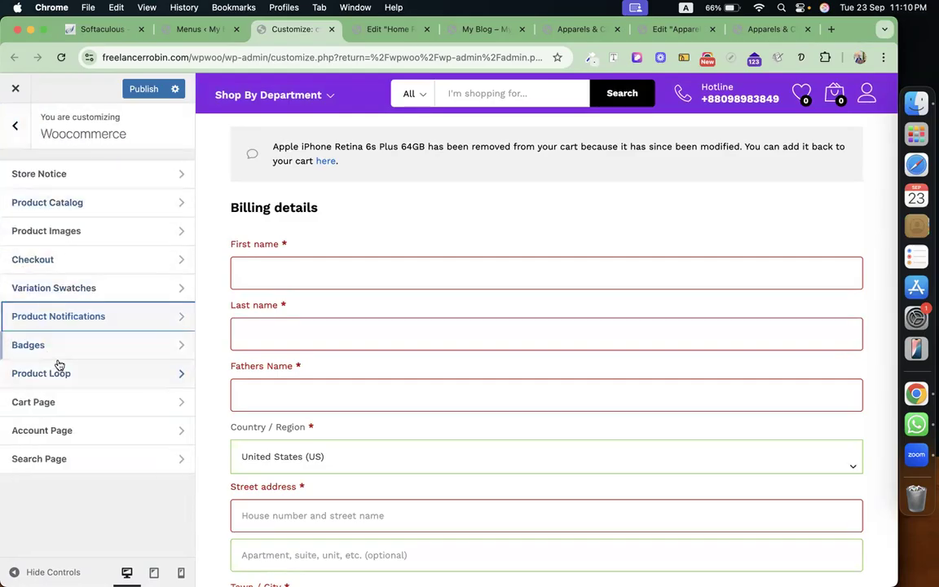
Turn on Clear Cart Button and Update Quantity AJAX in the Cart Page settings.
{"action": "left_click", "coordinate": [94, 402]}
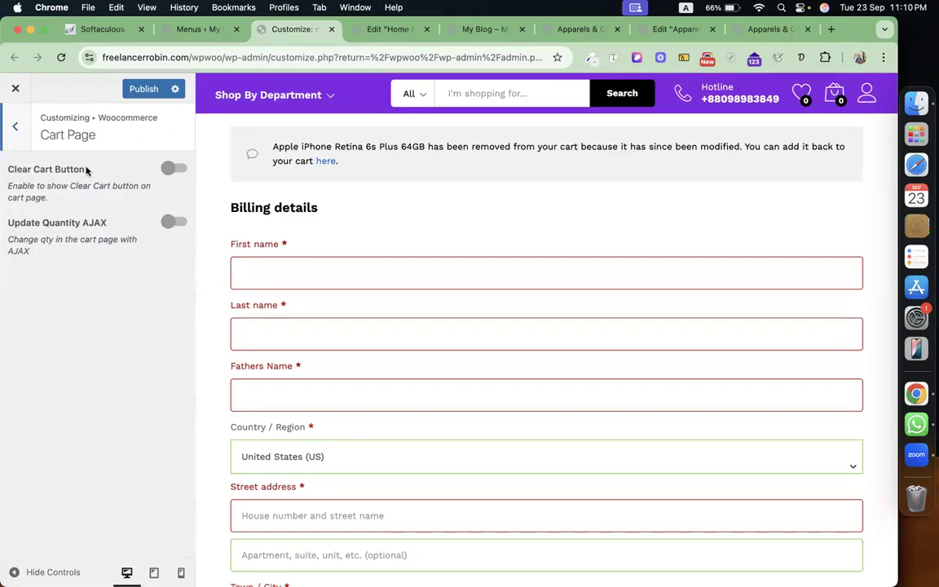
{"action": "left_click", "coordinate": [173, 168]}
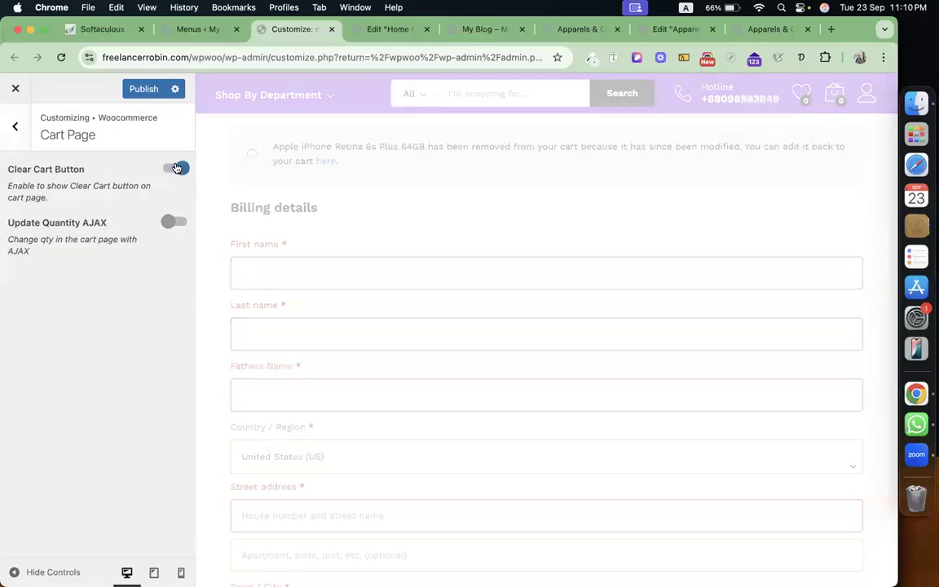
{"action": "left_click", "coordinate": [174, 223]}
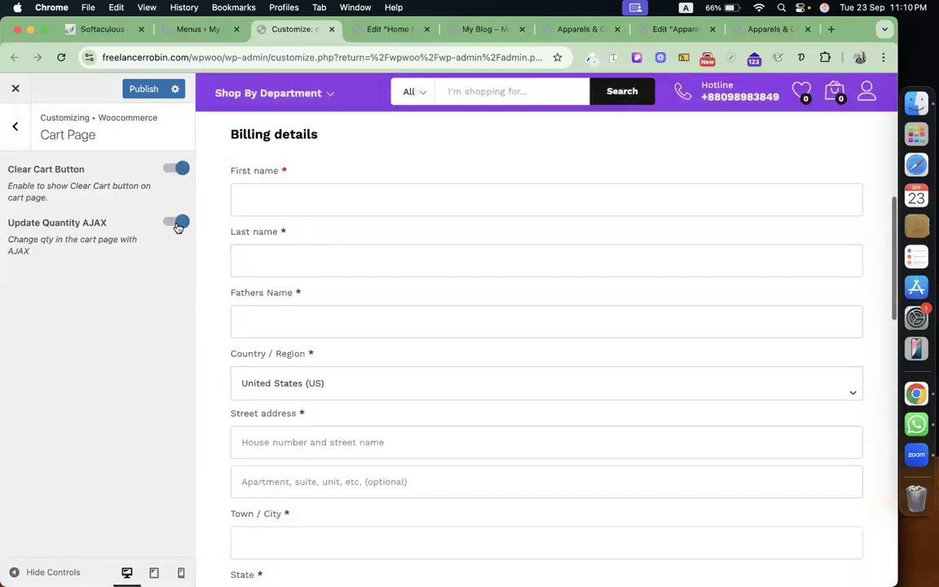
{"action": "left_click", "coordinate": [11, 130]}
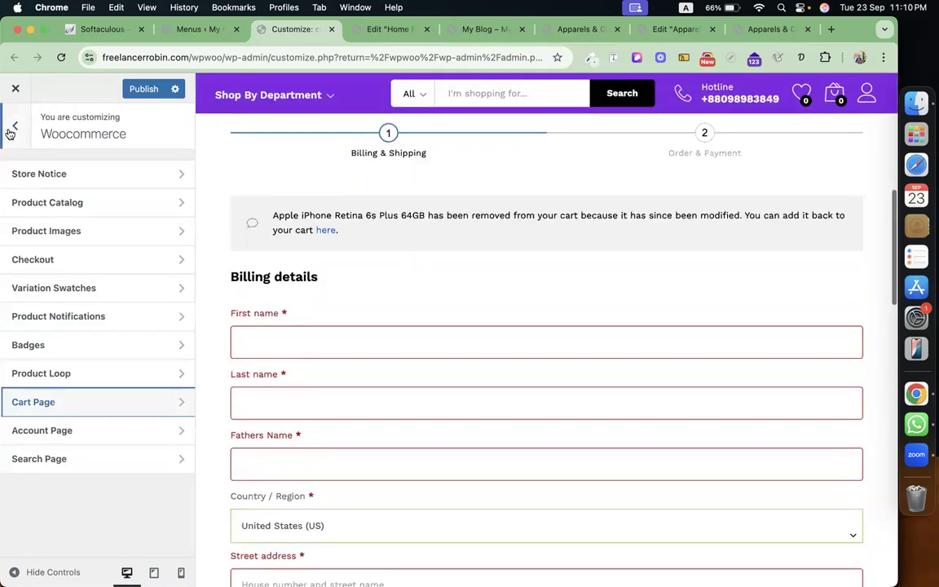
Glance at the Account Page and Search Page settings, then return to the top-level menu.
{"action": "left_click", "coordinate": [158, 432]}
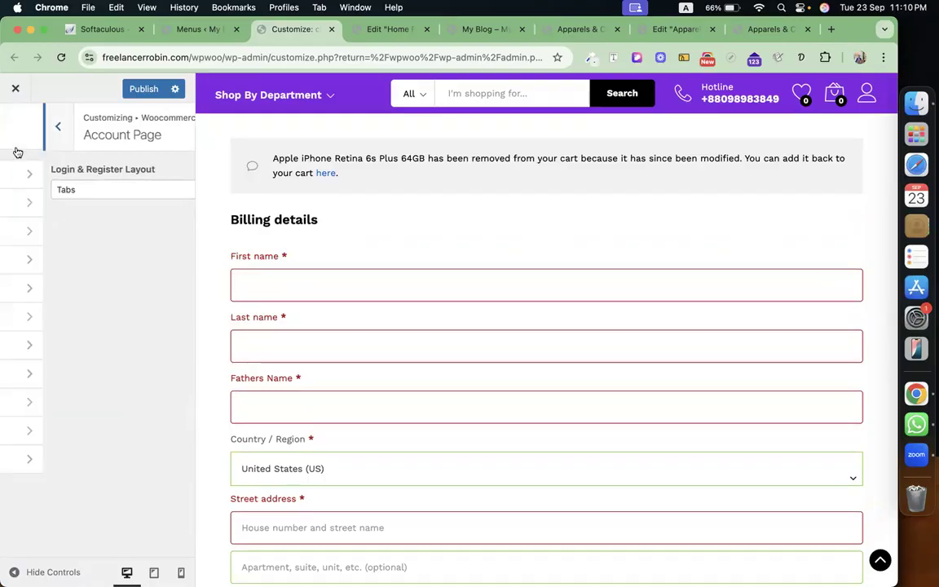
{"action": "left_click", "coordinate": [15, 147]}
{"action": "left_click", "coordinate": [85, 461]}
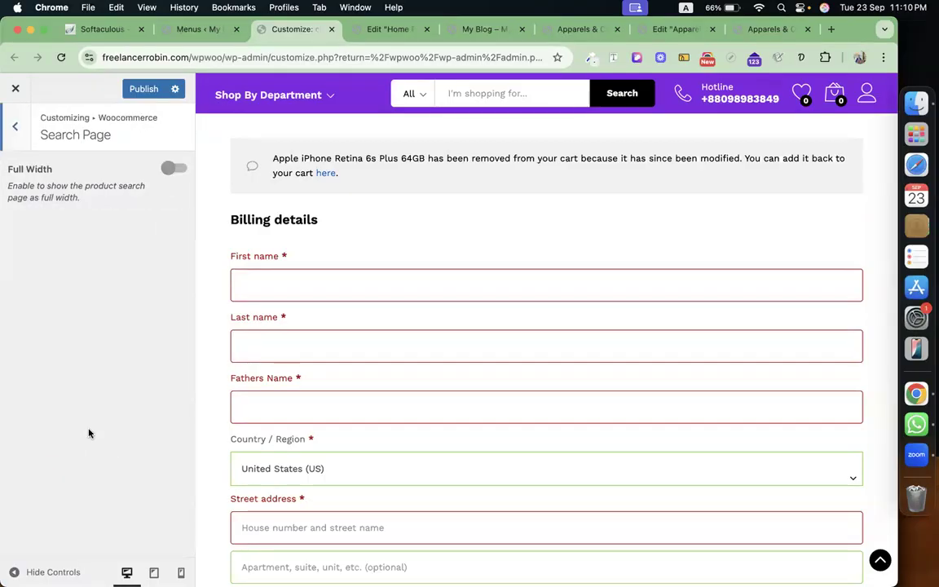
{"action": "left_click", "coordinate": [9, 130]}
{"action": "left_click", "coordinate": [13, 126]}
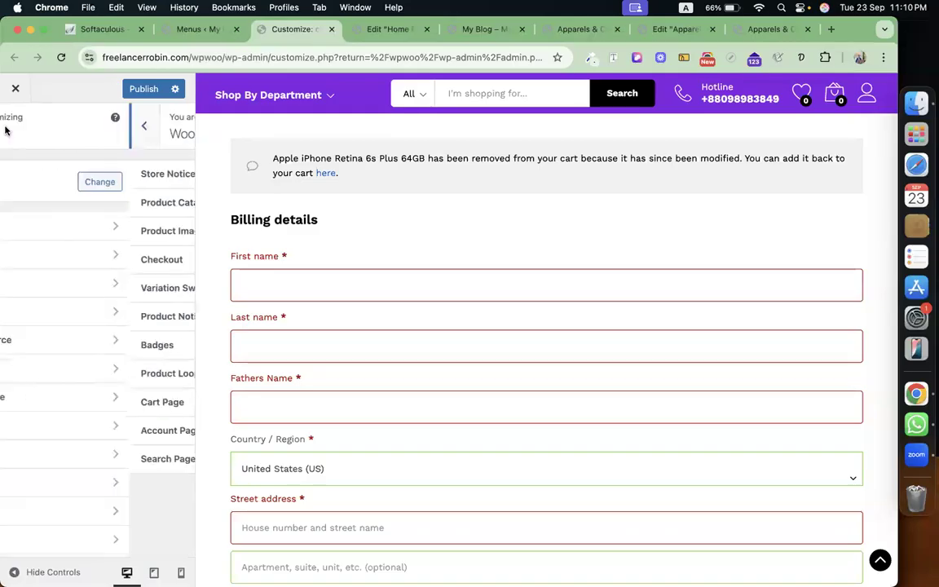
{"action": "scroll", "coordinate": [86, 415], "scroll_direction": "down", "scroll_amount": 2}
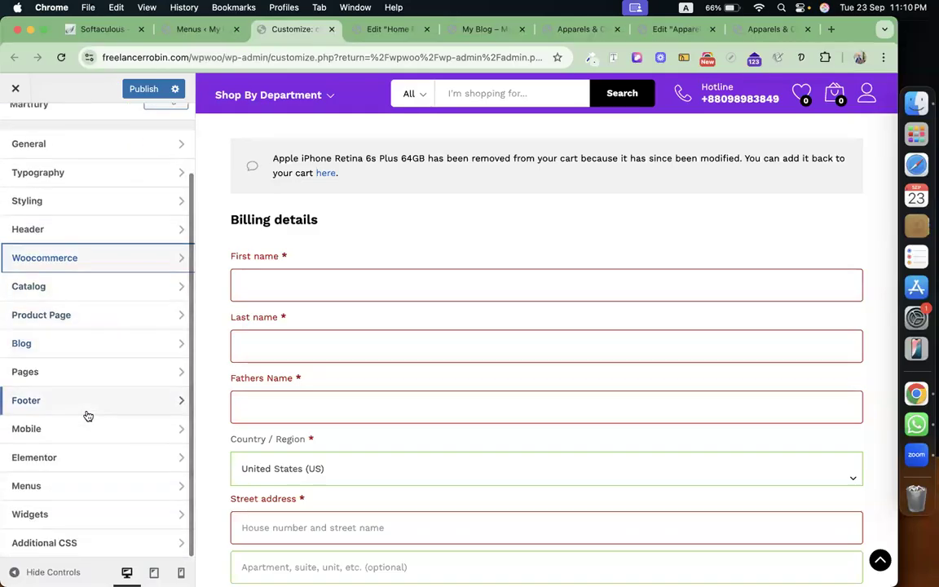
Open the Footer settings and review the Footer Copyright text.
{"action": "left_click", "coordinate": [141, 403]}
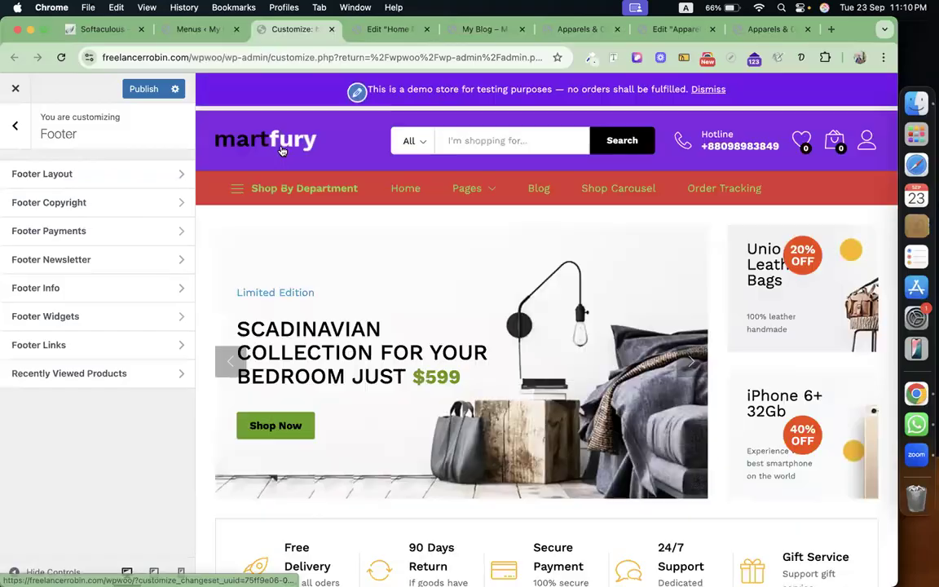
{"action": "scroll", "coordinate": [388, 306], "scroll_direction": "down", "scroll_amount": 10}
{"action": "scroll", "coordinate": [388, 307], "scroll_direction": "down", "scroll_amount": 15}
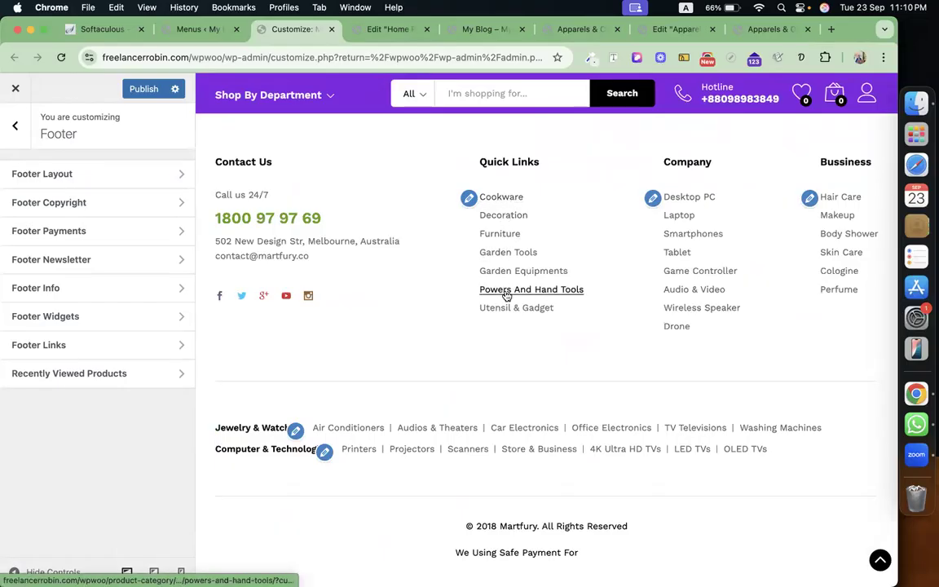
{"action": "scroll", "coordinate": [505, 295], "scroll_direction": "down", "scroll_amount": 2}
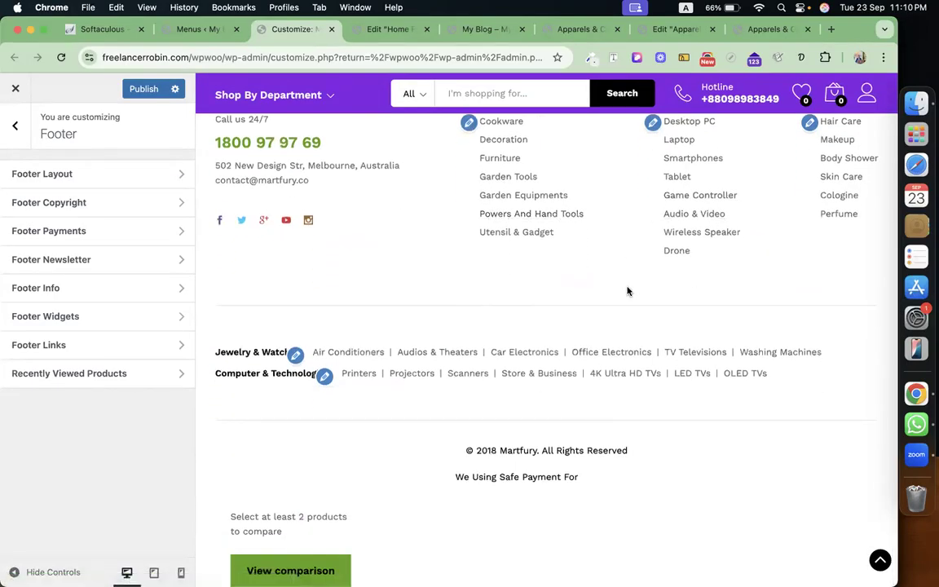
{"action": "scroll", "coordinate": [628, 277], "scroll_direction": "up", "scroll_amount": 3}
{"action": "left_click", "coordinate": [134, 204]}
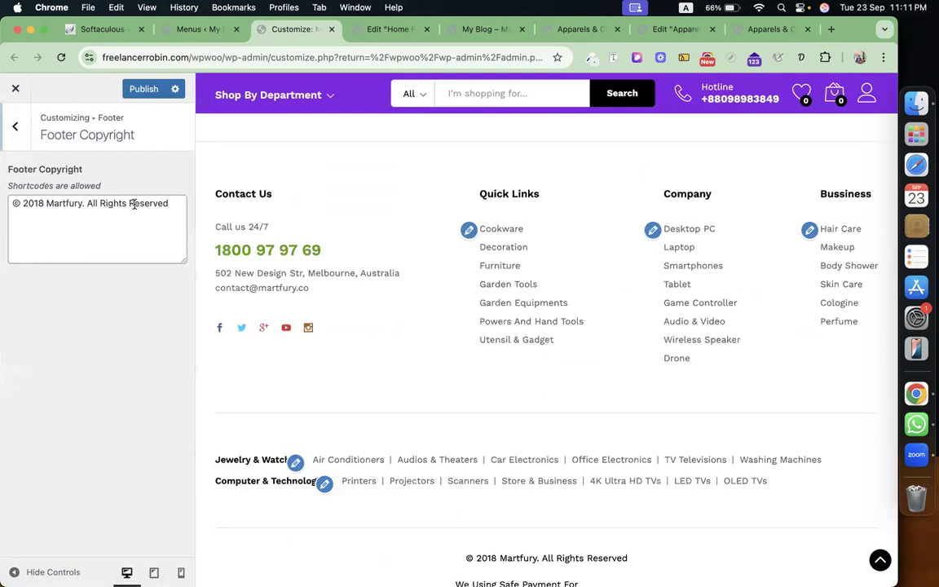
{"action": "triple_click", "coordinate": [122, 203]}
{"action": "scroll", "coordinate": [423, 425], "scroll_direction": "down", "scroll_amount": 3}
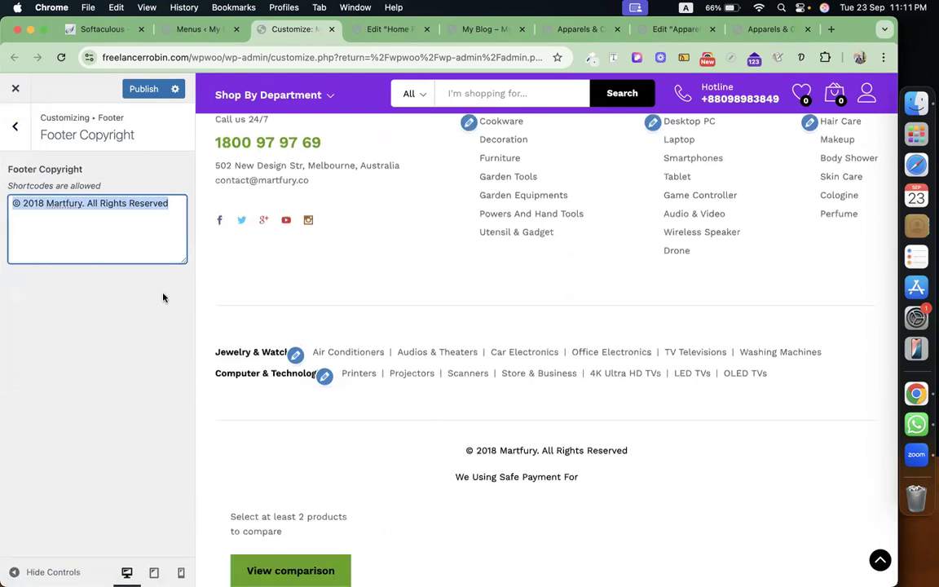
{"action": "left_click", "coordinate": [24, 131]}
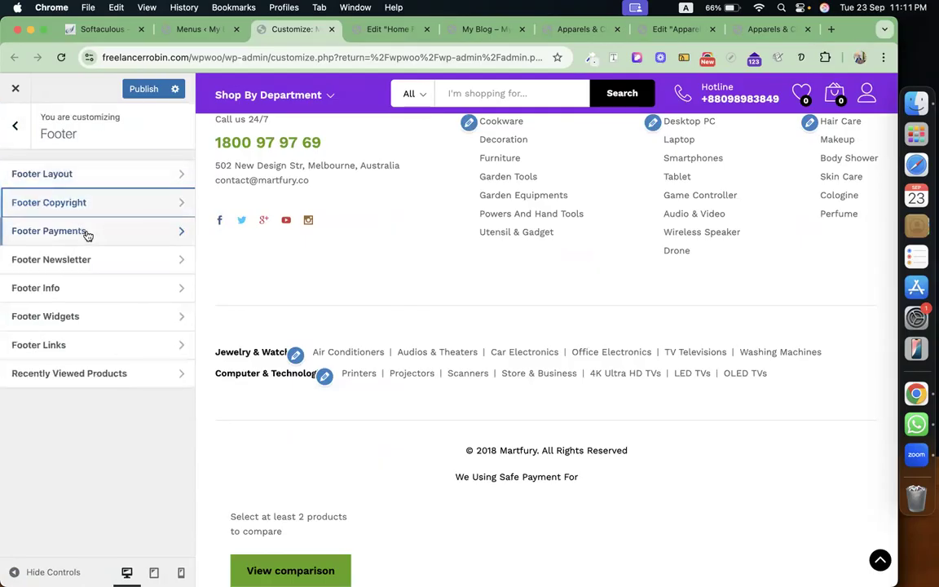
Check the Footer Payments images and switch off the Footer Newsletter section.
{"action": "left_click", "coordinate": [96, 234]}
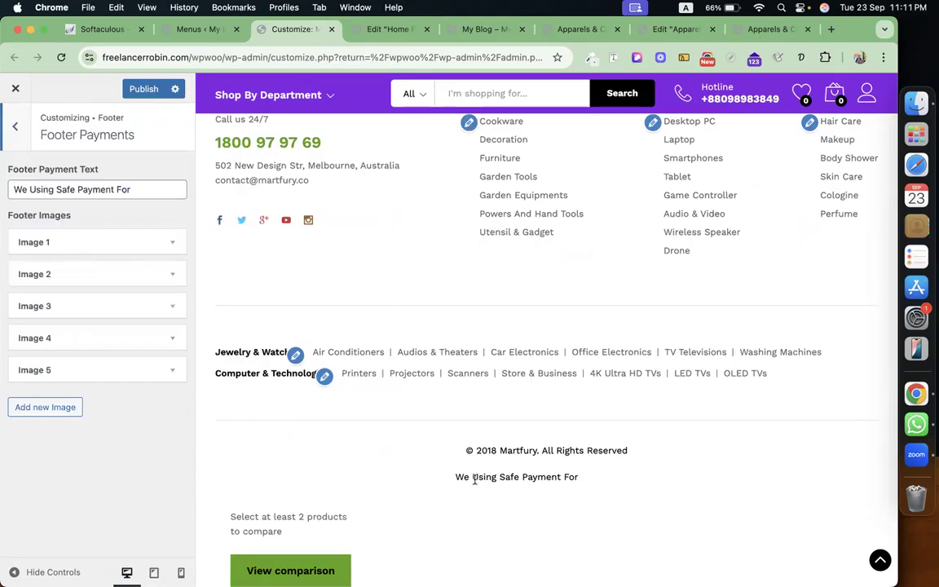
{"action": "left_click", "coordinate": [137, 244]}
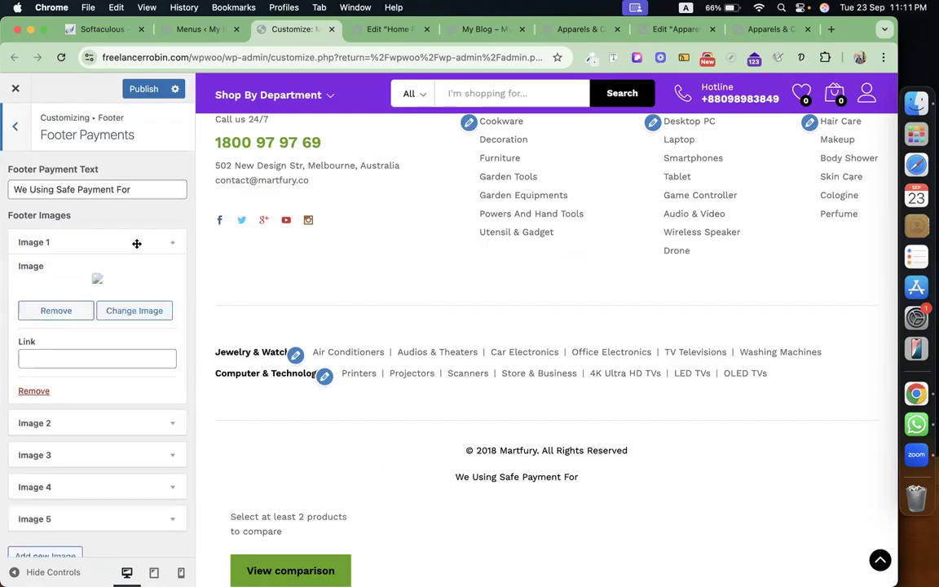
{"action": "left_click", "coordinate": [15, 128]}
{"action": "left_click", "coordinate": [115, 261]}
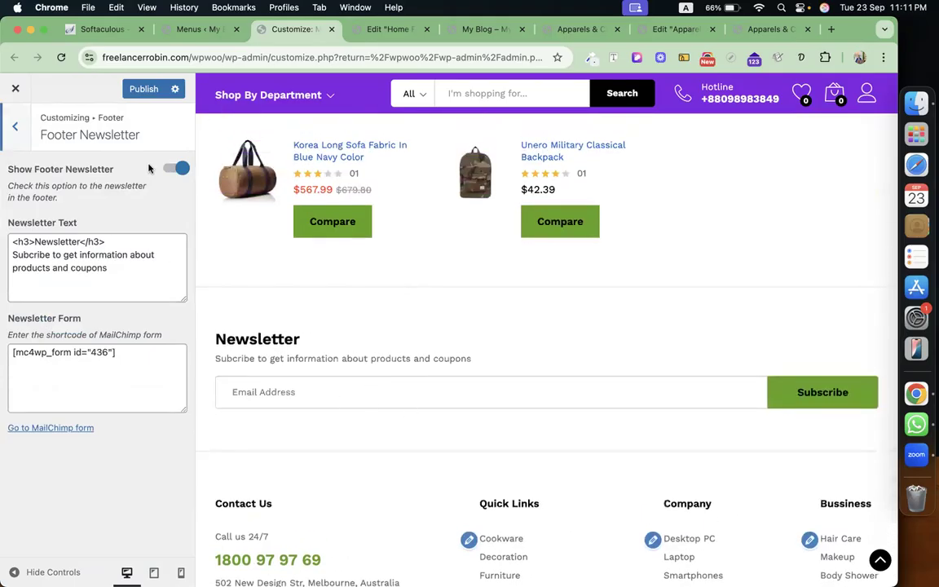
{"action": "left_click", "coordinate": [178, 171]}
{"action": "left_click", "coordinate": [16, 129]}
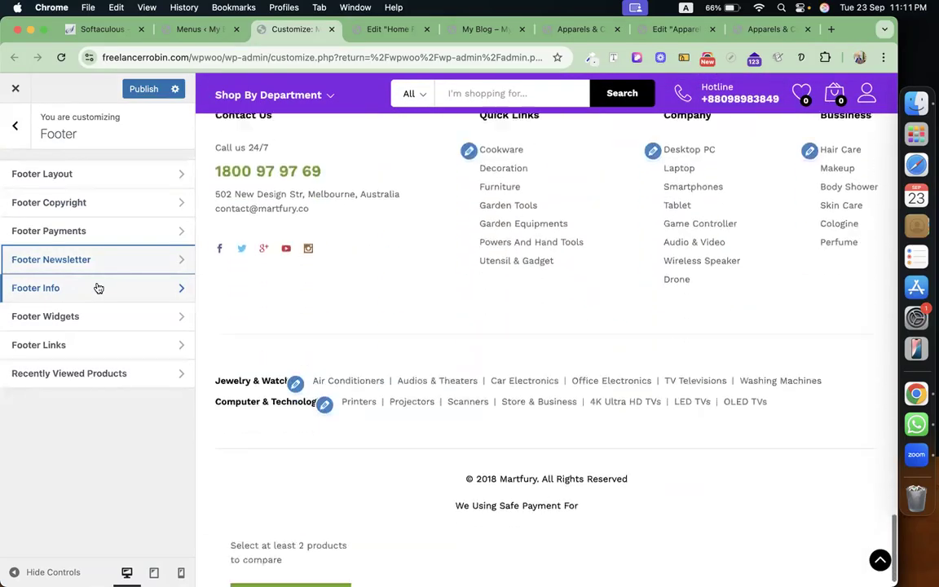
Review Footer Info, keep Footer Widgets at 4 columns, and check Footer Links is shown.
{"action": "left_click", "coordinate": [98, 288]}
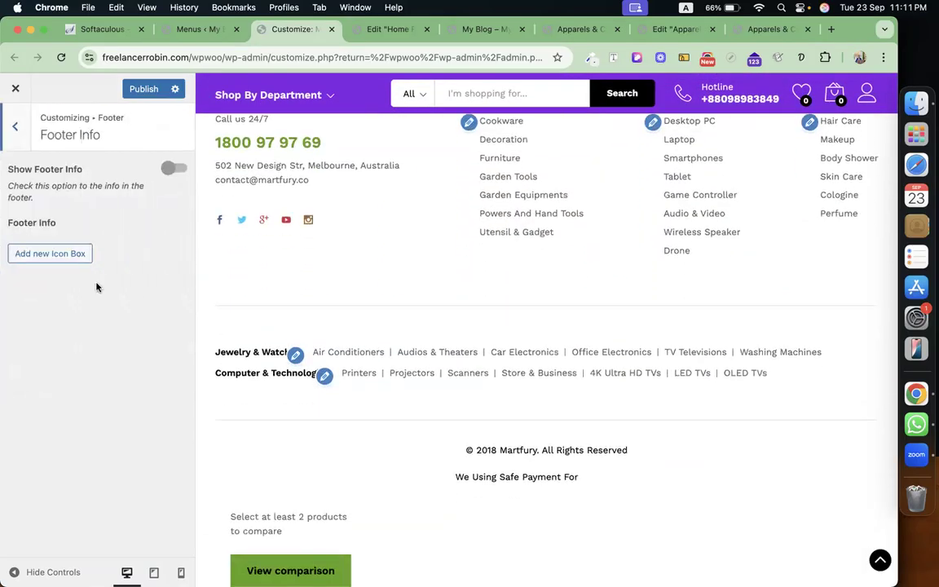
{"action": "left_click", "coordinate": [16, 130]}
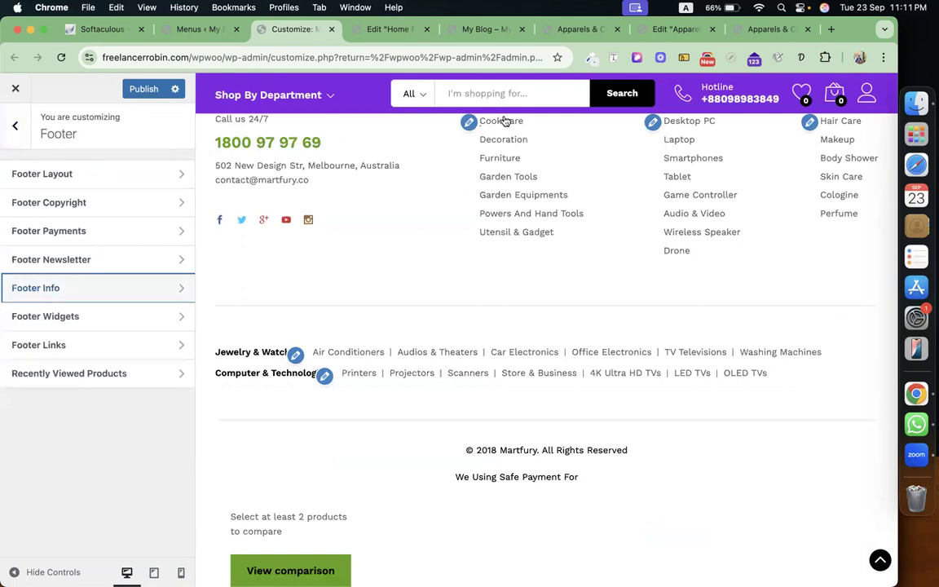
{"action": "left_click", "coordinate": [163, 315]}
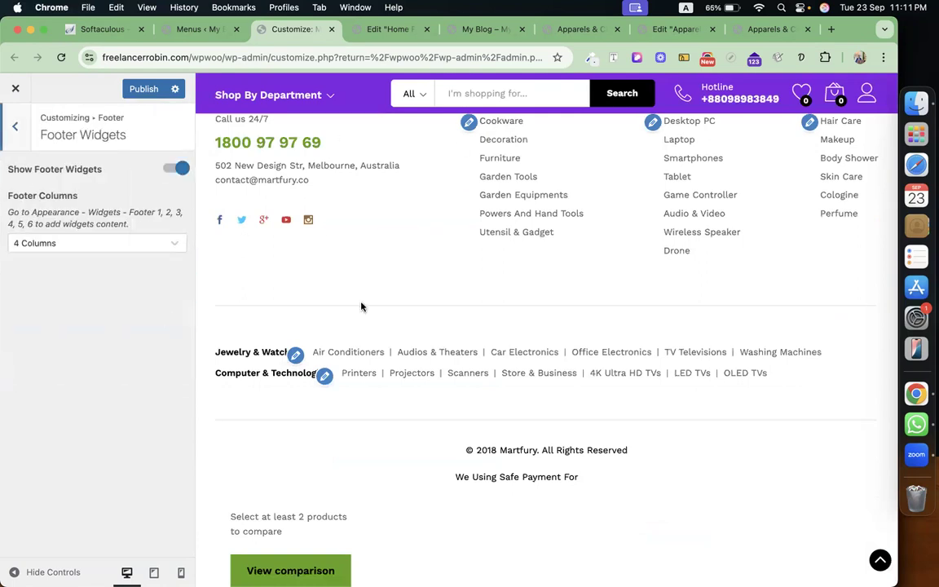
{"action": "scroll", "coordinate": [361, 307], "scroll_direction": "up", "scroll_amount": 2}
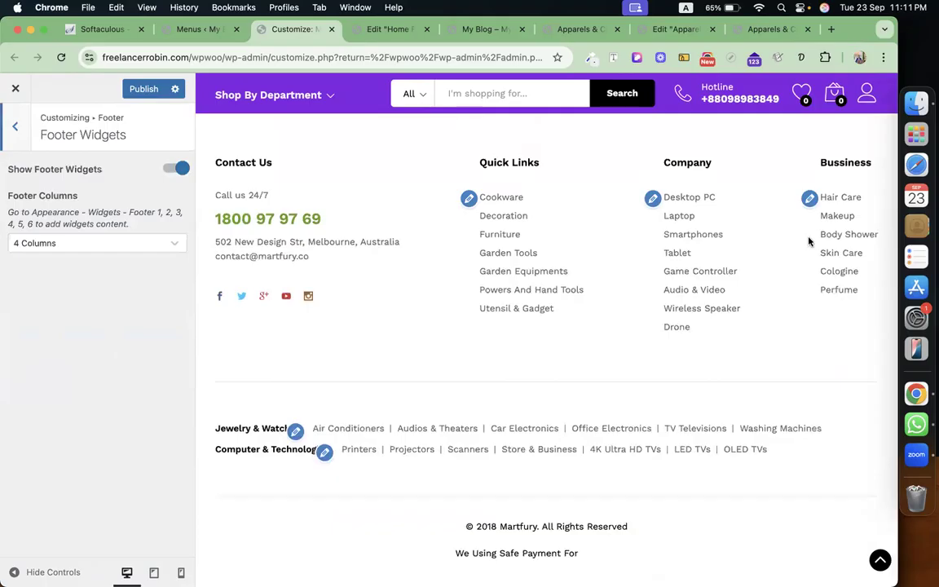
{"action": "left_click", "coordinate": [95, 243]}
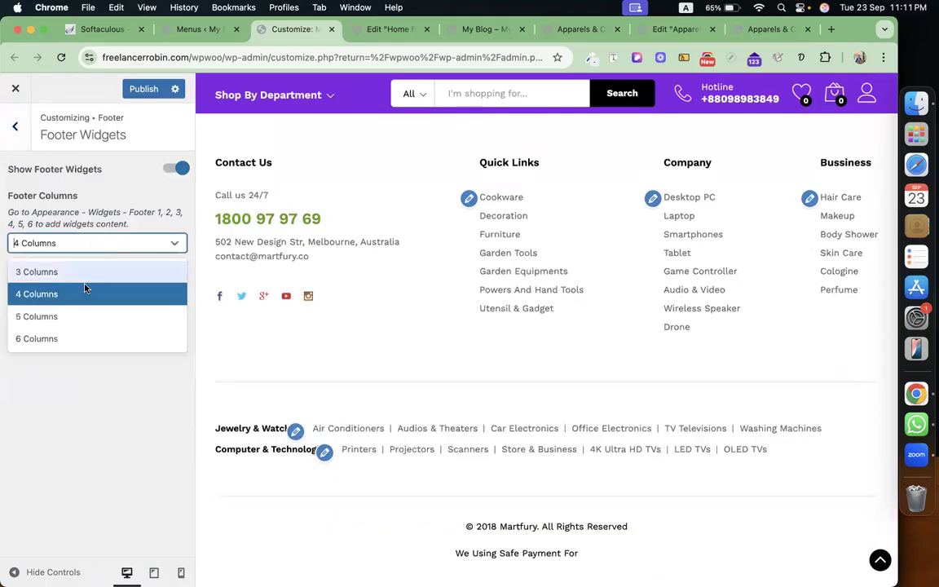
{"action": "left_click", "coordinate": [21, 137]}
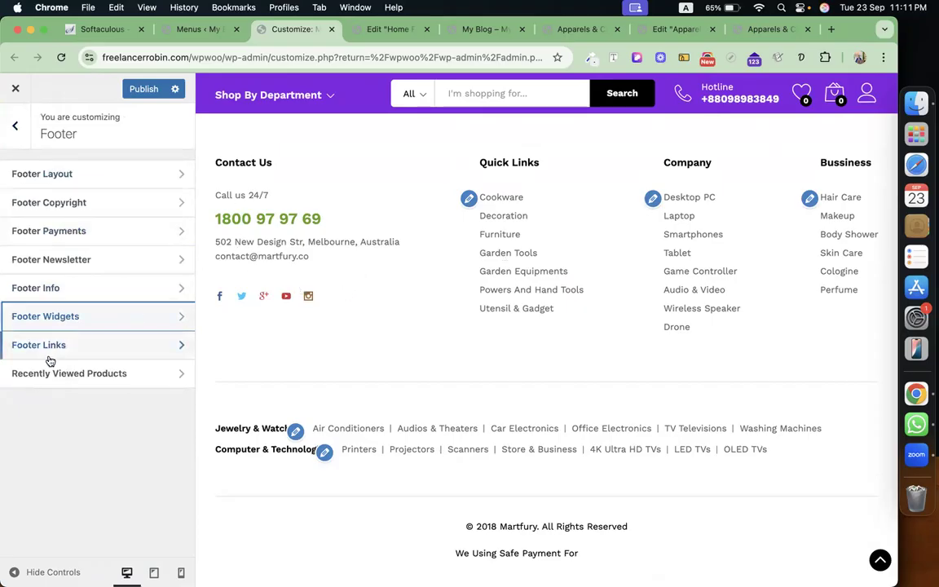
{"action": "left_click", "coordinate": [117, 348]}
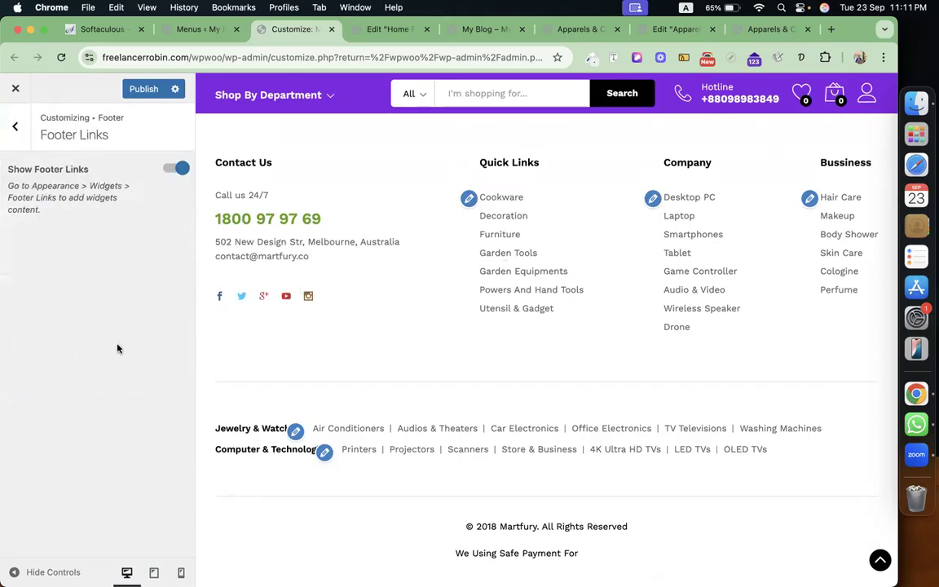
{"action": "left_click", "coordinate": [15, 126]}
Switch on Show Recently Viewed with Layout 2, then return to the main Customizer list.
{"action": "left_click", "coordinate": [149, 384]}
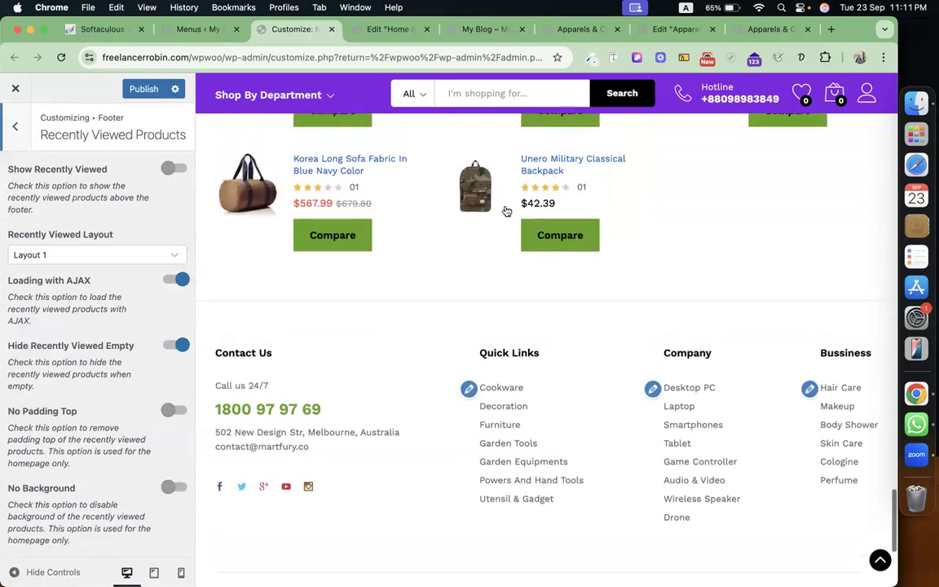
{"action": "left_click", "coordinate": [171, 168]}
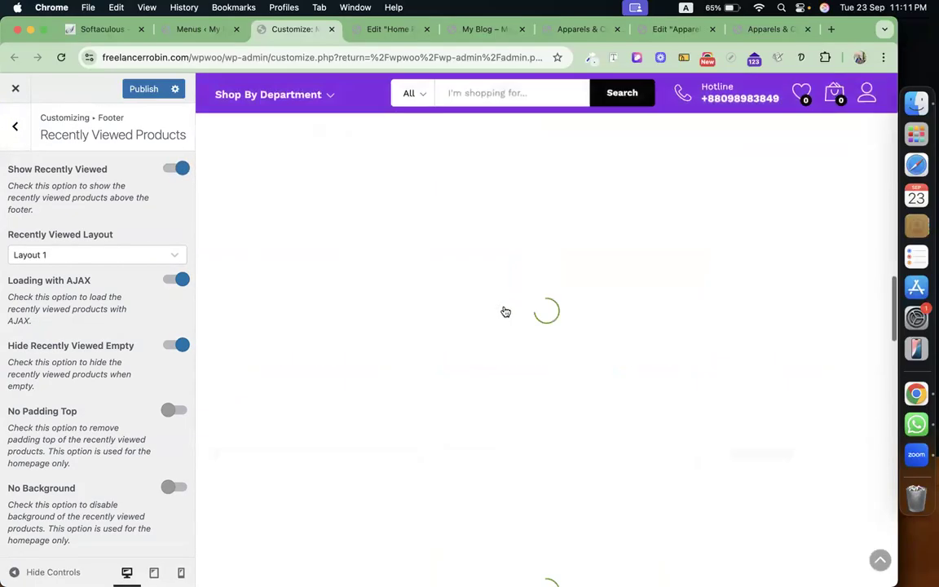
{"action": "scroll", "coordinate": [503, 309], "scroll_direction": "up", "scroll_amount": 2}
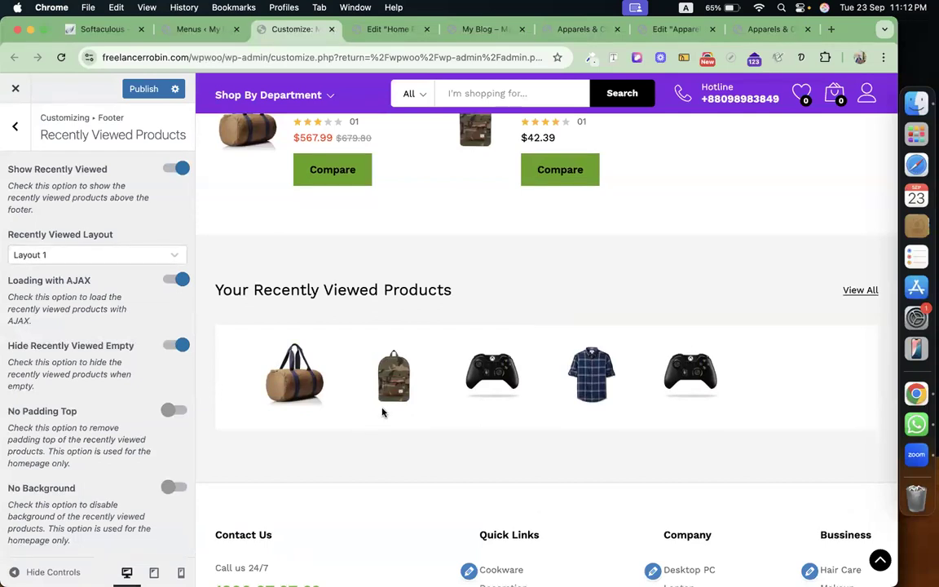
{"action": "scroll", "coordinate": [615, 391], "scroll_direction": "down", "scroll_amount": 1}
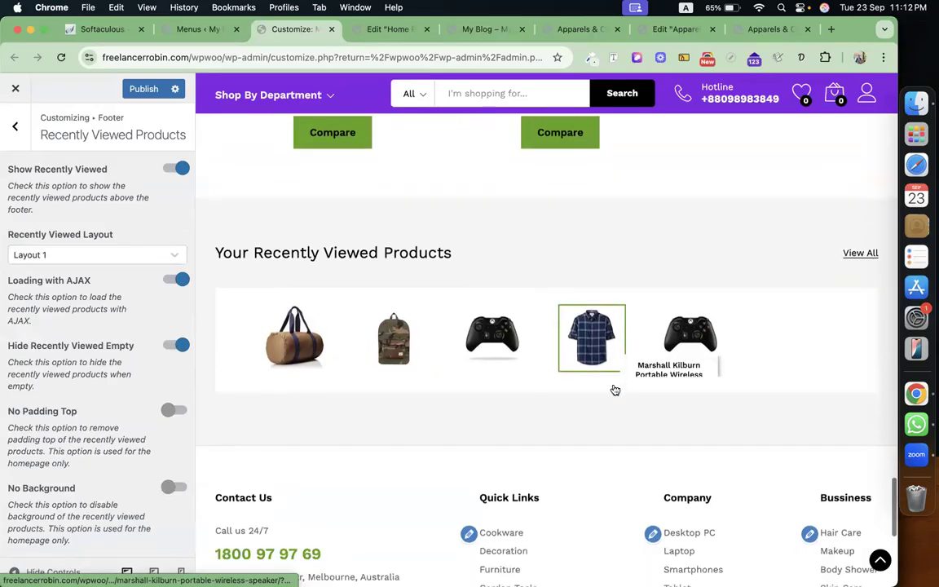
{"action": "left_click", "coordinate": [128, 256]}
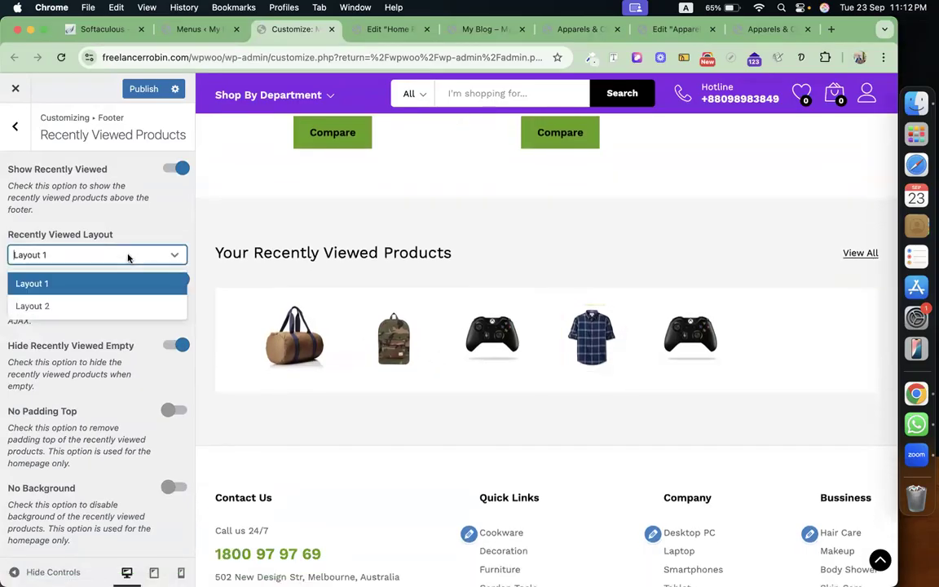
{"action": "left_click", "coordinate": [37, 305]}
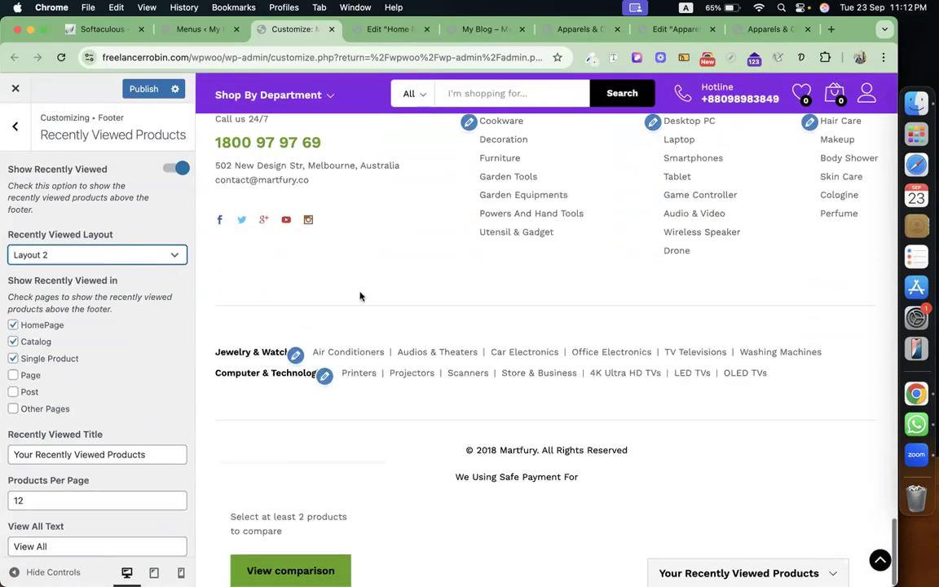
{"action": "scroll", "coordinate": [379, 298], "scroll_direction": "up", "scroll_amount": 10}
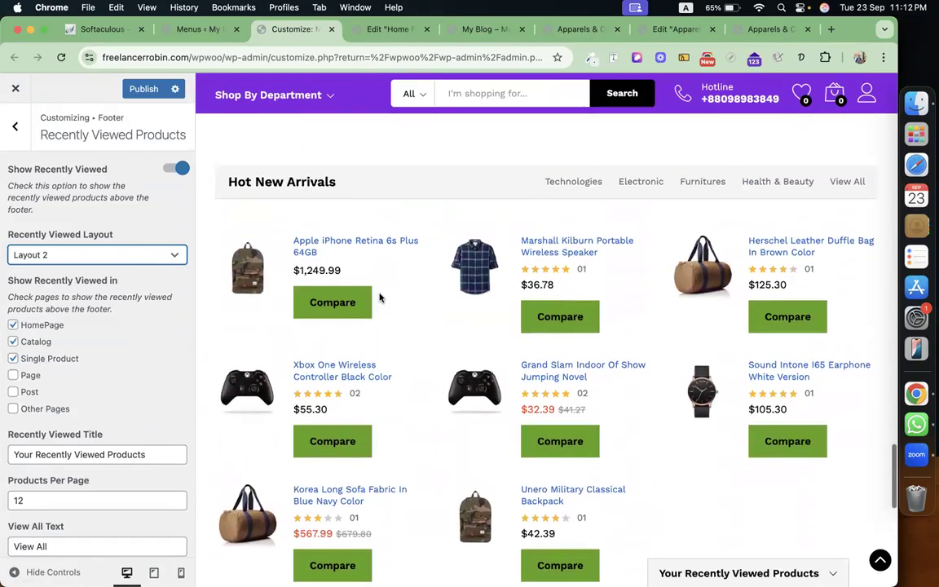
{"action": "scroll", "coordinate": [379, 298], "scroll_direction": "down", "scroll_amount": 10}
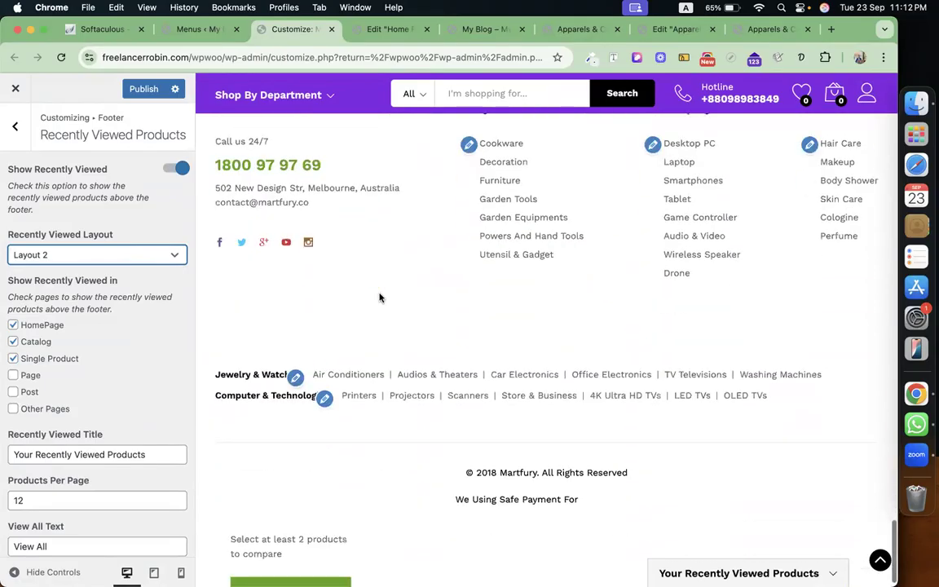
{"action": "scroll", "coordinate": [380, 298], "scroll_direction": "up", "scroll_amount": 10}
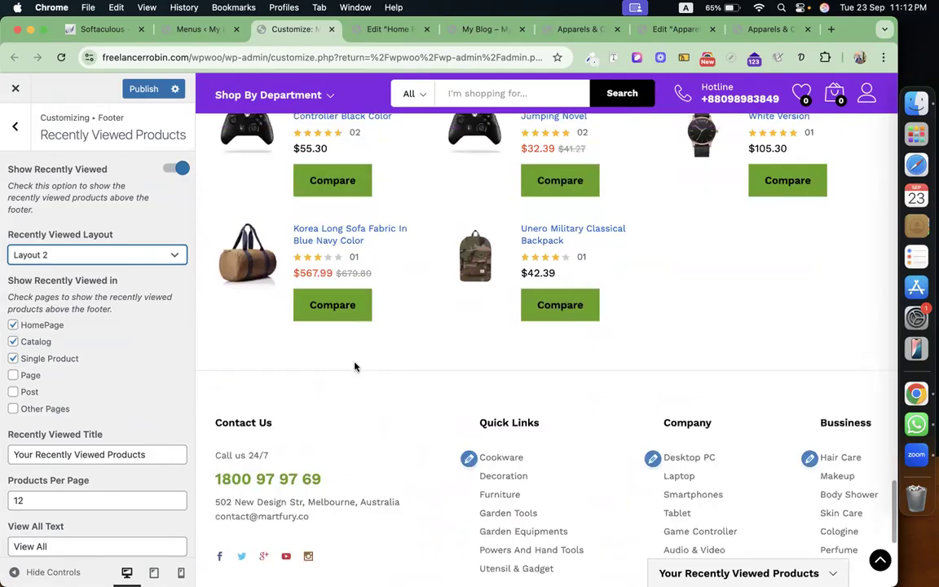
{"action": "scroll", "coordinate": [355, 368], "scroll_direction": "up", "scroll_amount": 3}
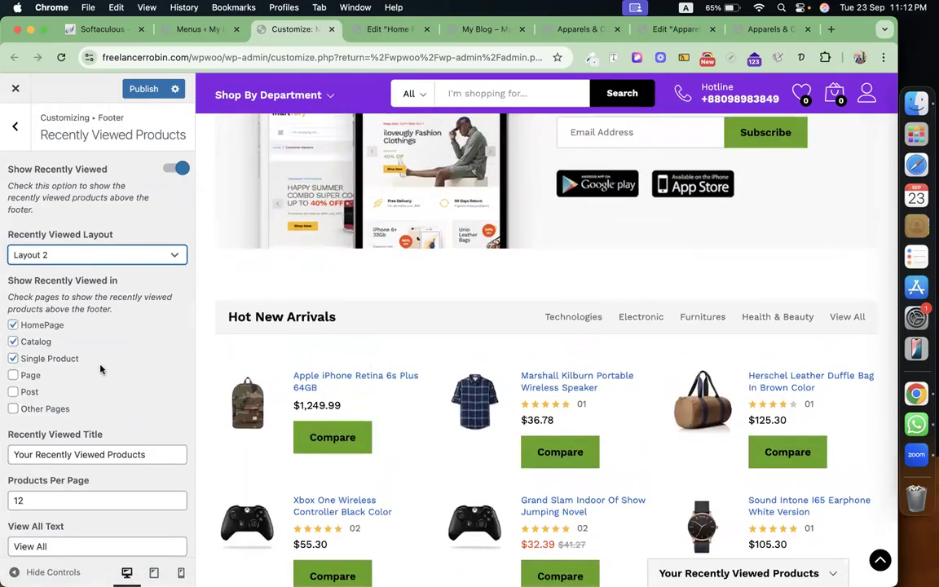
{"action": "scroll", "coordinate": [100, 369], "scroll_direction": "down", "scroll_amount": 2}
{"action": "scroll", "coordinate": [90, 326], "scroll_direction": "up", "scroll_amount": 2}
{"action": "left_click", "coordinate": [16, 128]}
{"action": "left_click", "coordinate": [15, 128]}
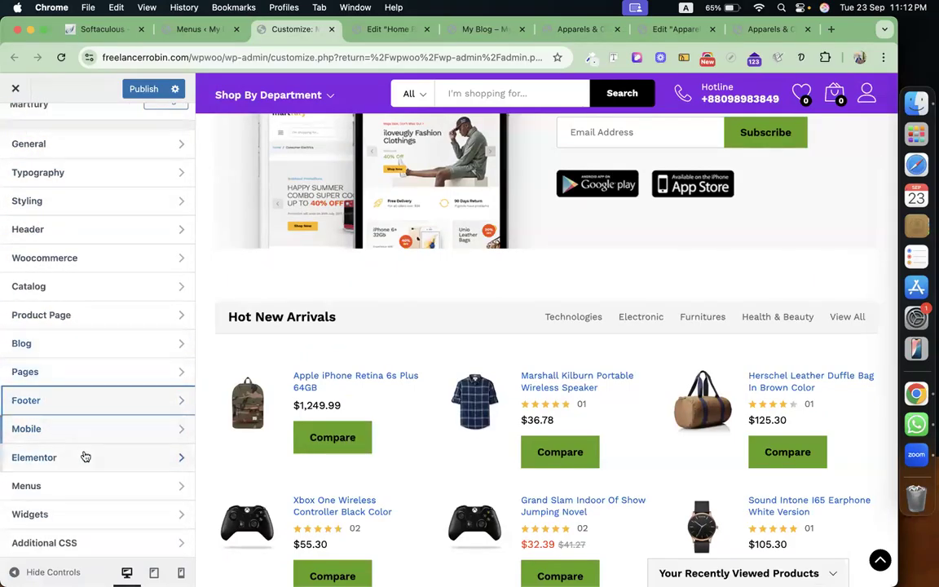
In Widgets > Footer Links, inspect the first Navigation Menu and the Jewelry & Watches widgets.
{"action": "left_click", "coordinate": [113, 514]}
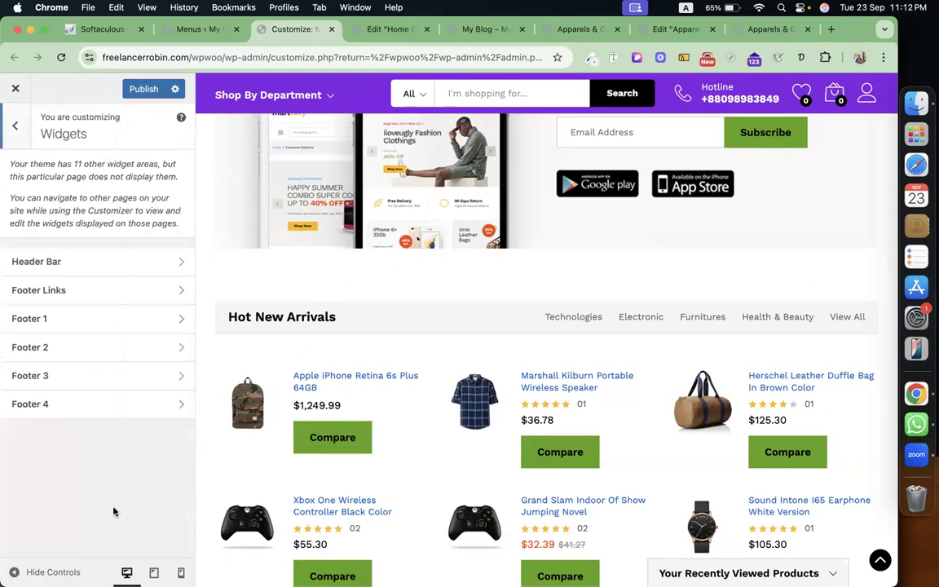
{"action": "left_click", "coordinate": [112, 300]}
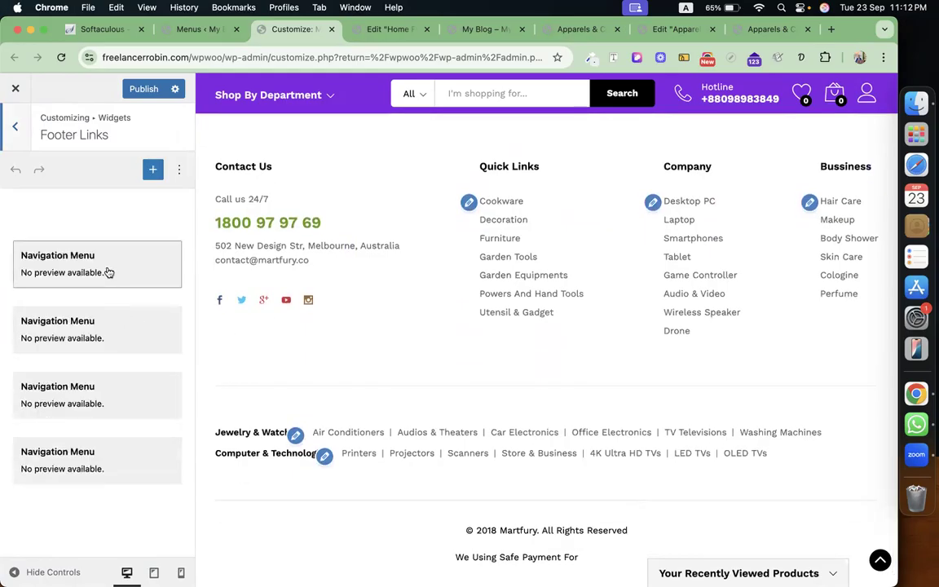
{"action": "scroll", "coordinate": [107, 417], "scroll_direction": "down", "scroll_amount": 4}
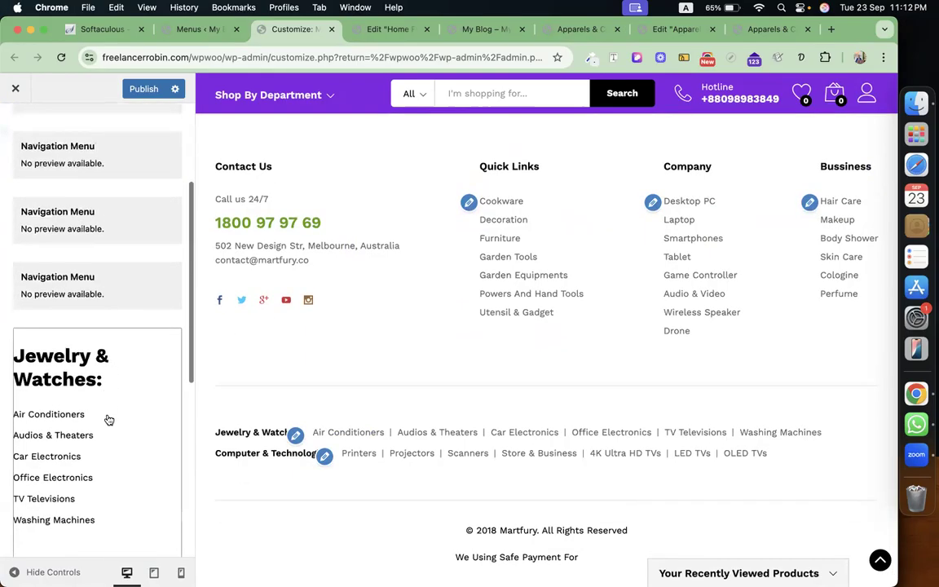
{"action": "scroll", "coordinate": [109, 419], "scroll_direction": "up", "scroll_amount": 3}
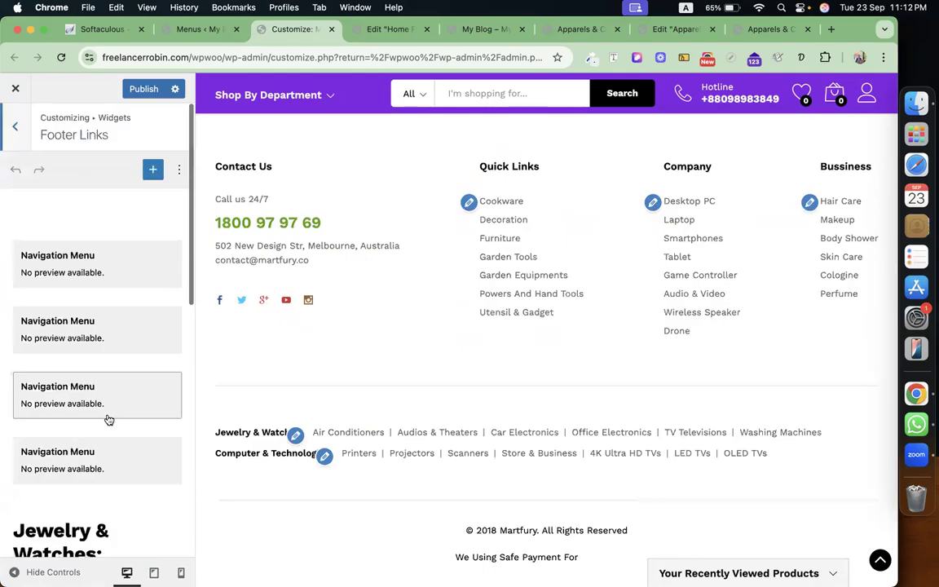
{"action": "left_click", "coordinate": [117, 272]}
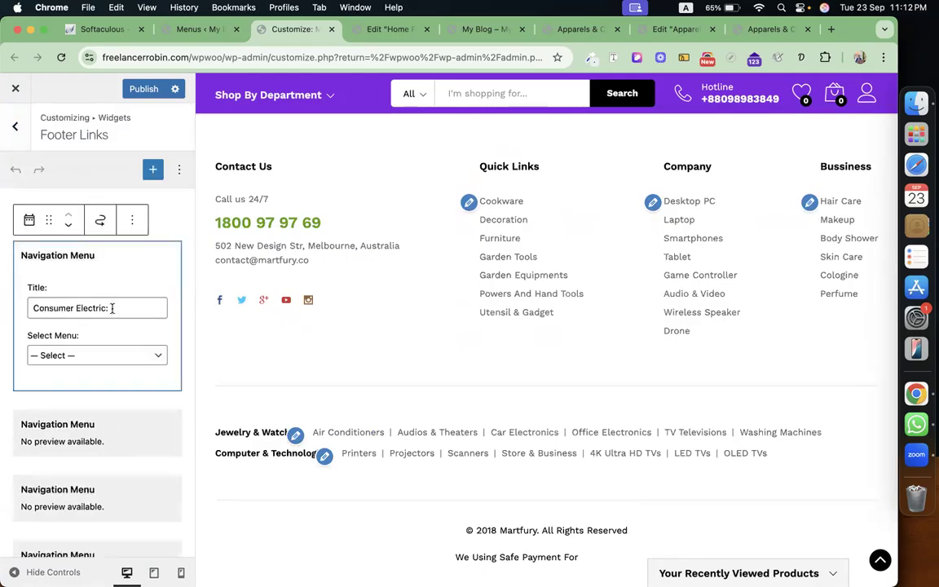
{"action": "scroll", "coordinate": [111, 308], "scroll_direction": "down", "scroll_amount": 5}
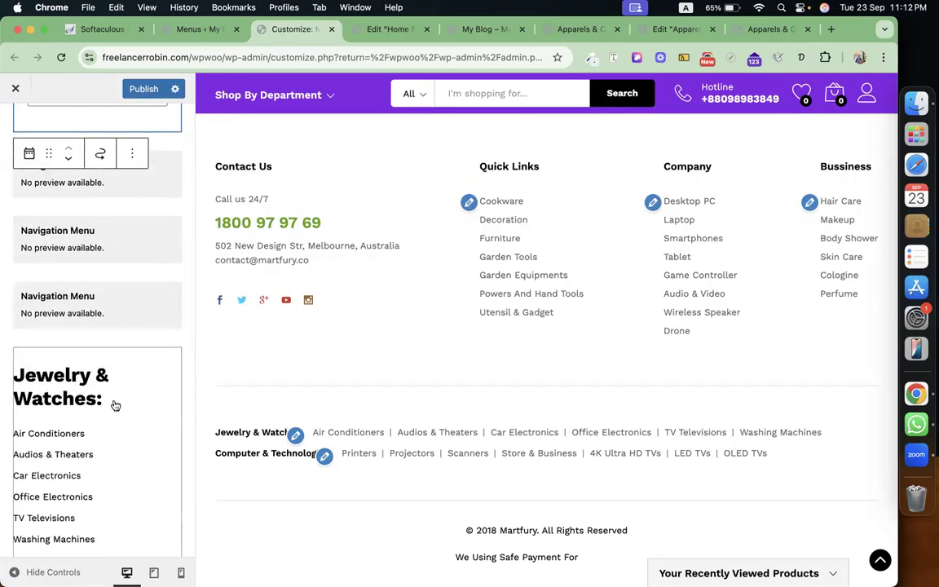
{"action": "left_click", "coordinate": [112, 404]}
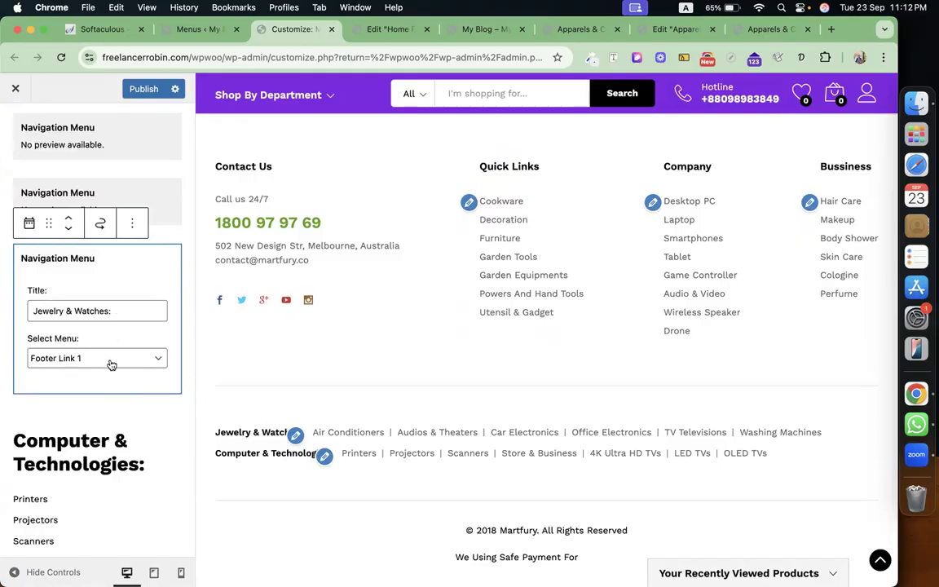
{"action": "left_click", "coordinate": [187, 29]}
Load the Footer Link 1 menu, review its six category items, then return to the Customizer.
{"action": "scroll", "coordinate": [310, 410], "scroll_direction": "up", "scroll_amount": 10}
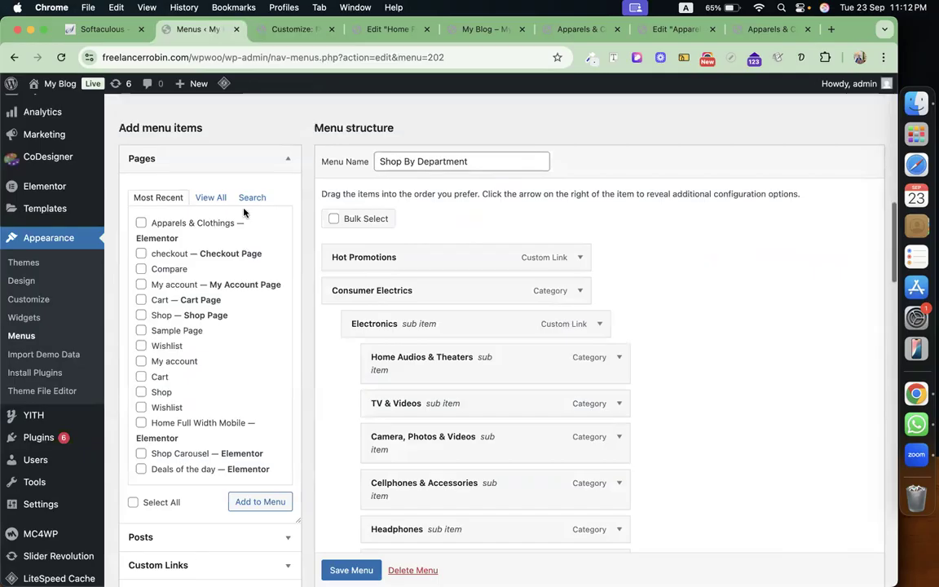
{"action": "left_click", "coordinate": [310, 410]}
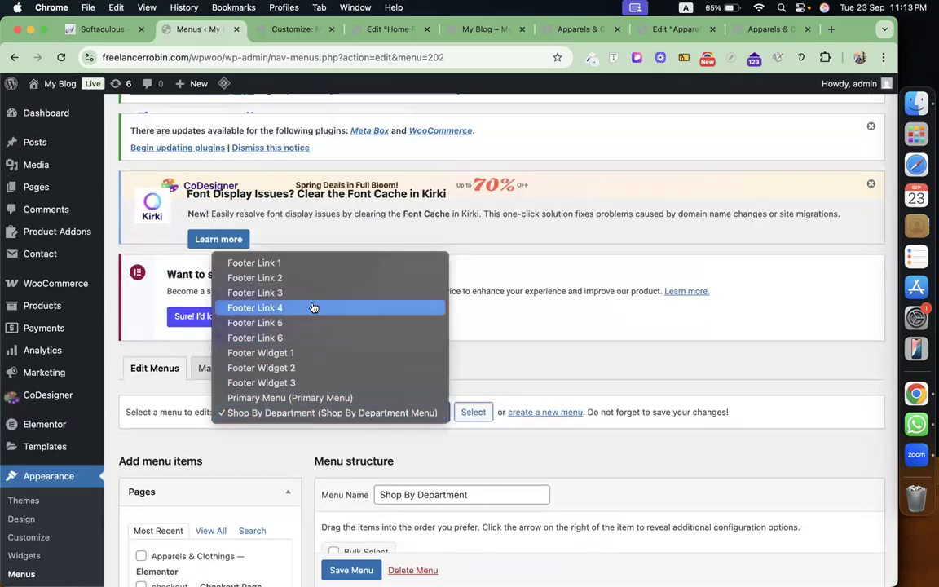
{"action": "left_click", "coordinate": [312, 262]}
{"action": "left_click", "coordinate": [471, 410]}
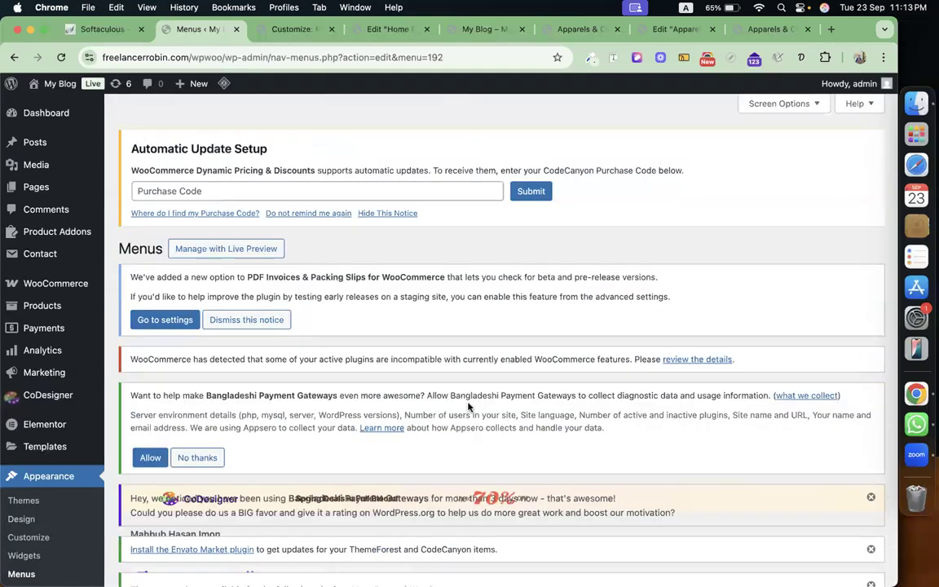
{"action": "scroll", "coordinate": [468, 406], "scroll_direction": "down", "scroll_amount": 15}
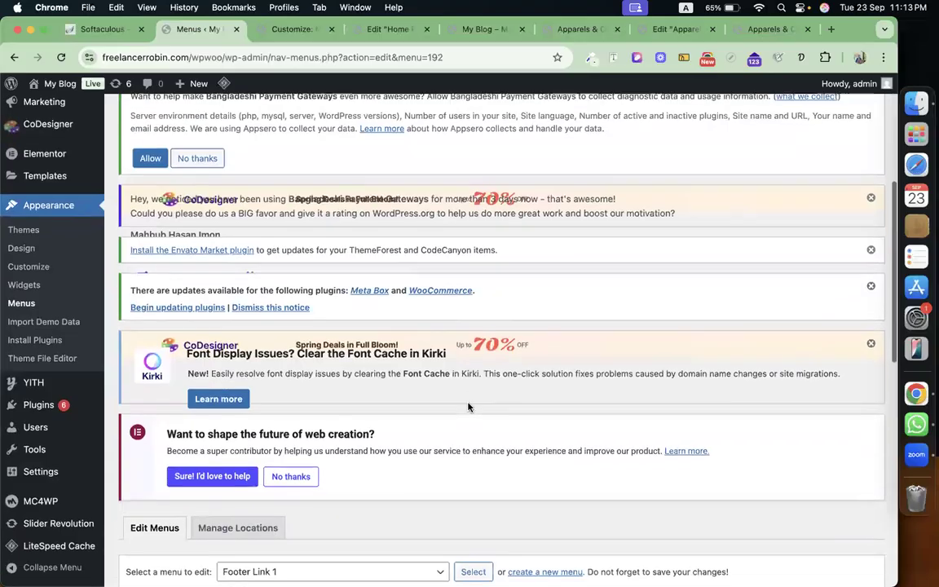
{"action": "scroll", "coordinate": [444, 432], "scroll_direction": "down", "scroll_amount": 4}
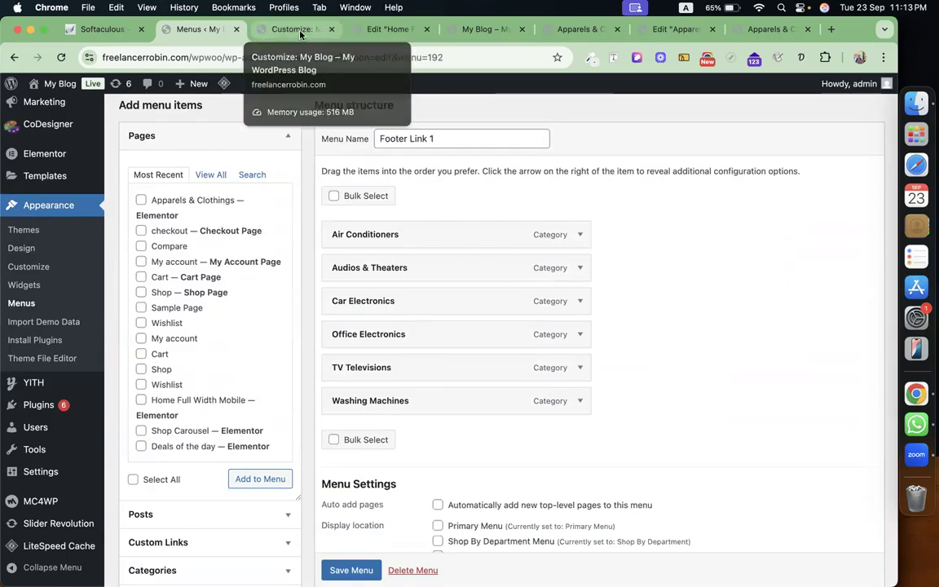
{"action": "left_click", "coordinate": [272, 30]}
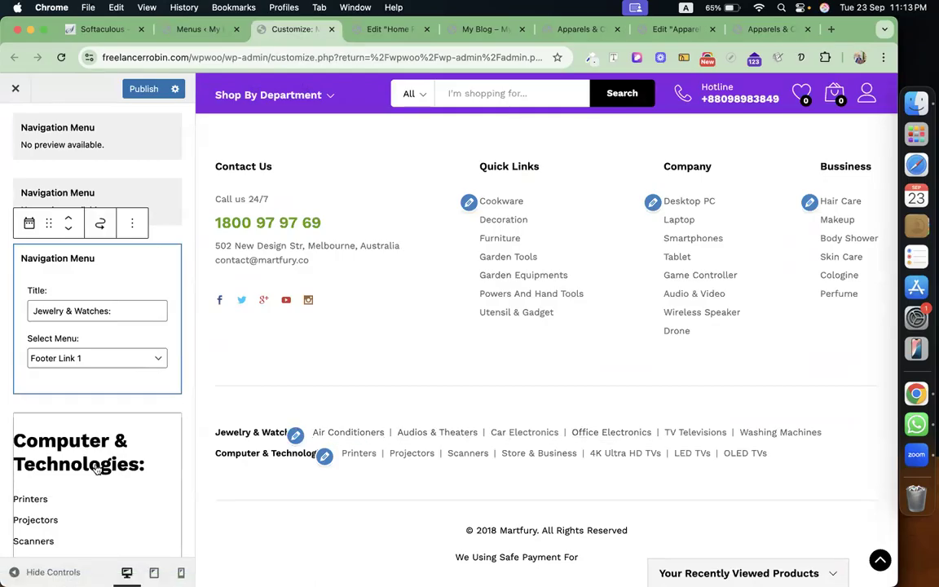
Inspect the Computer & Technologies widget settings and go back to the widget areas.
{"action": "left_click", "coordinate": [84, 422]}
{"action": "scroll", "coordinate": [87, 361], "scroll_direction": "down", "scroll_amount": 5}
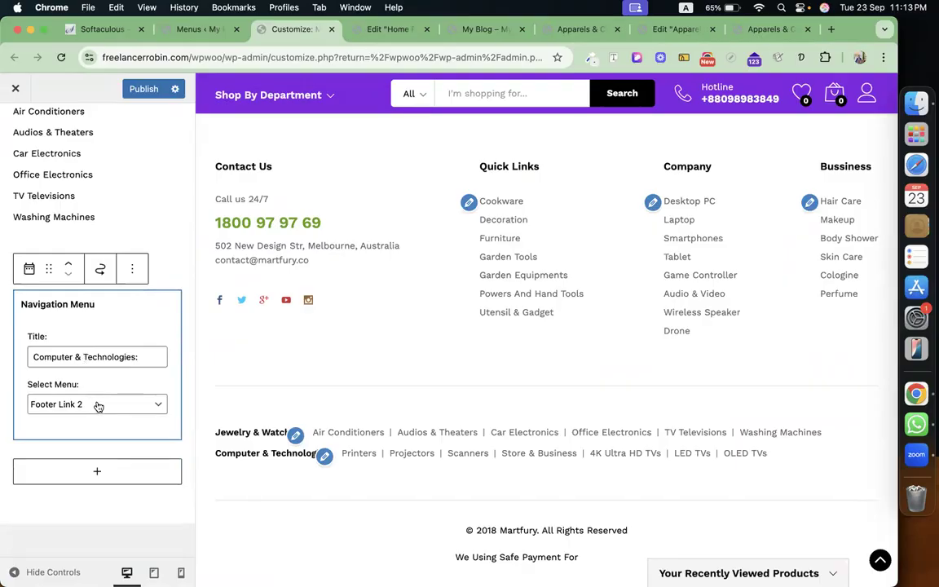
{"action": "scroll", "coordinate": [98, 406], "scroll_direction": "up", "scroll_amount": 10}
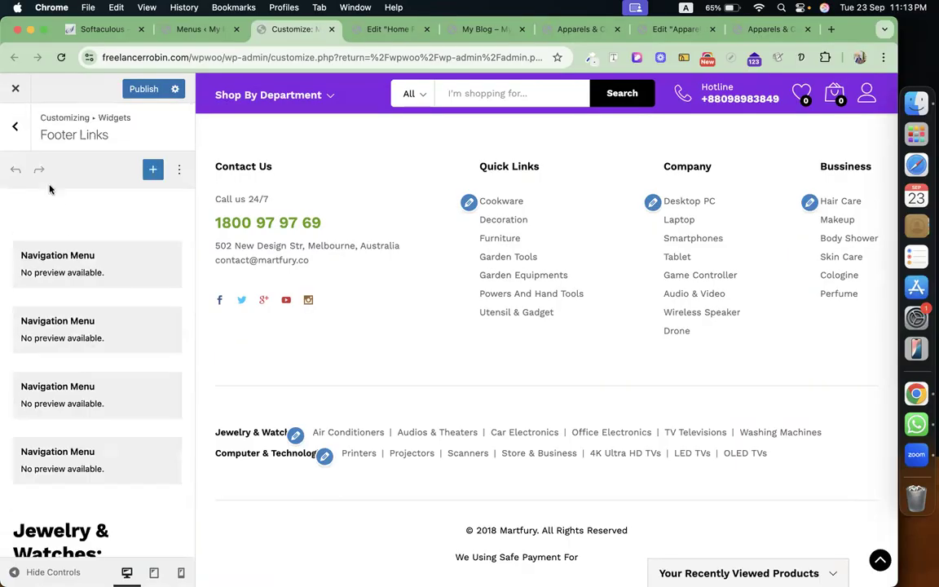
{"action": "left_click", "coordinate": [18, 129]}
In Footer 1, review the Contact Us Custom HTML content, including the phone number and address.
{"action": "left_click", "coordinate": [82, 320]}
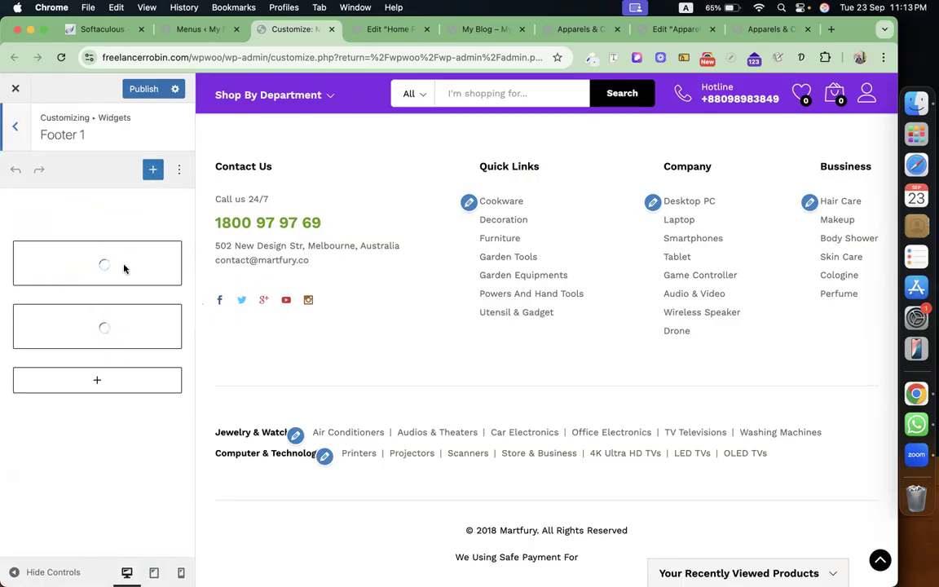
{"action": "left_click", "coordinate": [124, 269]}
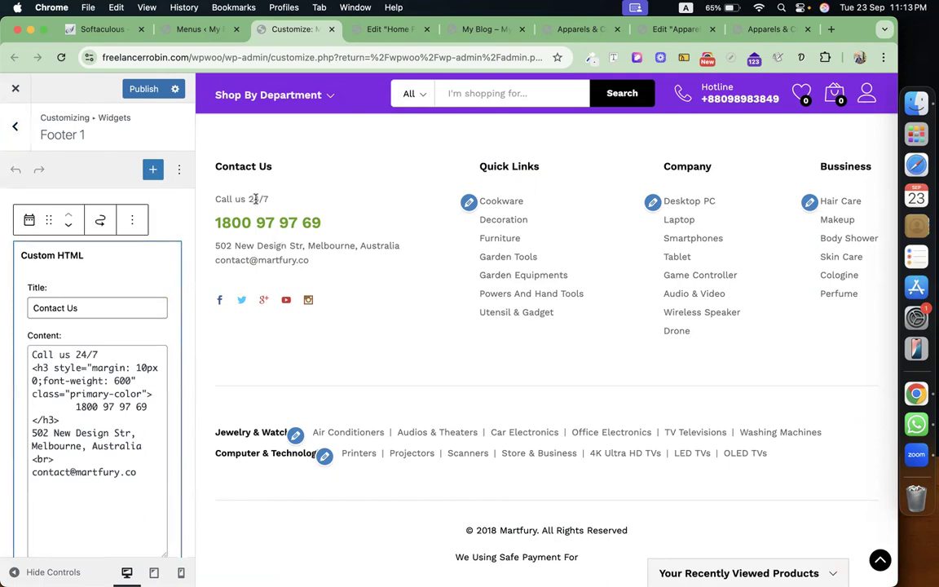
{"action": "left_click", "coordinate": [89, 354]}
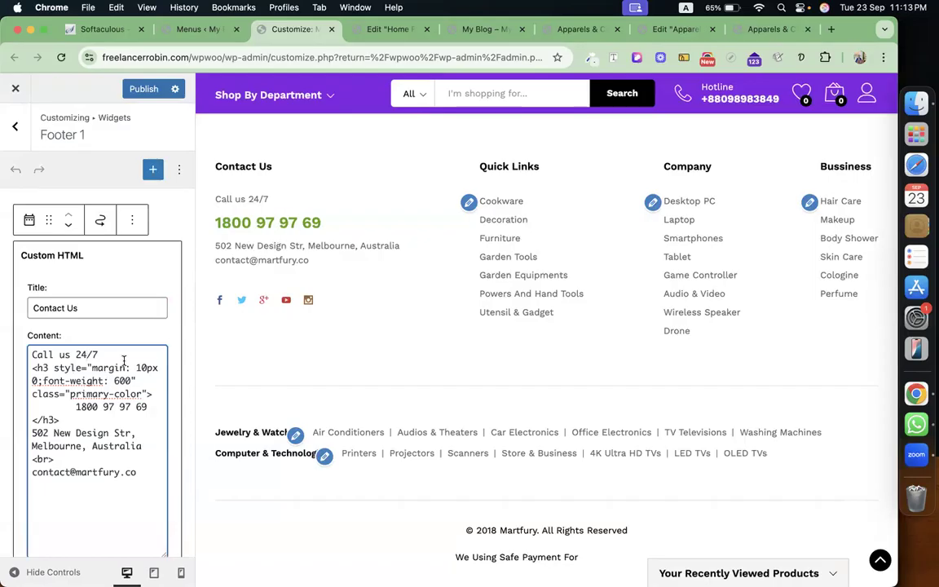
{"action": "left_click_drag", "start_coordinate": [79, 407], "coordinate": [146, 407]}
{"action": "left_click", "coordinate": [146, 407]}
{"action": "left_click_drag", "start_coordinate": [33, 432], "coordinate": [92, 445]}
{"action": "left_click", "coordinate": [92, 445]}
{"action": "scroll", "coordinate": [78, 447], "scroll_direction": "down", "scroll_amount": 2}
{"action": "scroll", "coordinate": [88, 415], "scroll_direction": "down", "scroll_amount": 3}
{"action": "scroll", "coordinate": [89, 416], "scroll_direction": "up", "scroll_amount": 3}
{"action": "scroll", "coordinate": [88, 415], "scroll_direction": "down", "scroll_amount": 3}
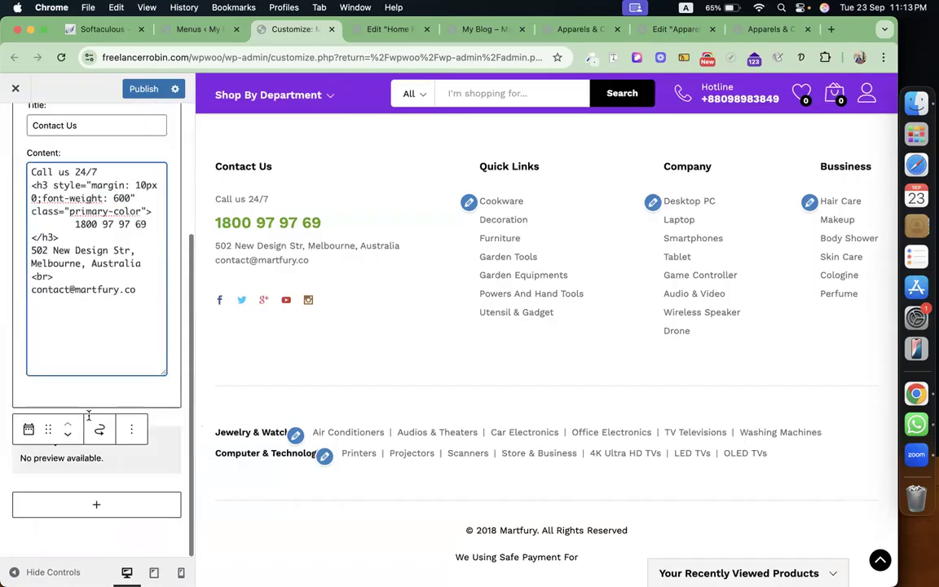
Inspect the Martfury Social Links widget, then return to the widget areas list.
{"action": "left_click", "coordinate": [139, 461]}
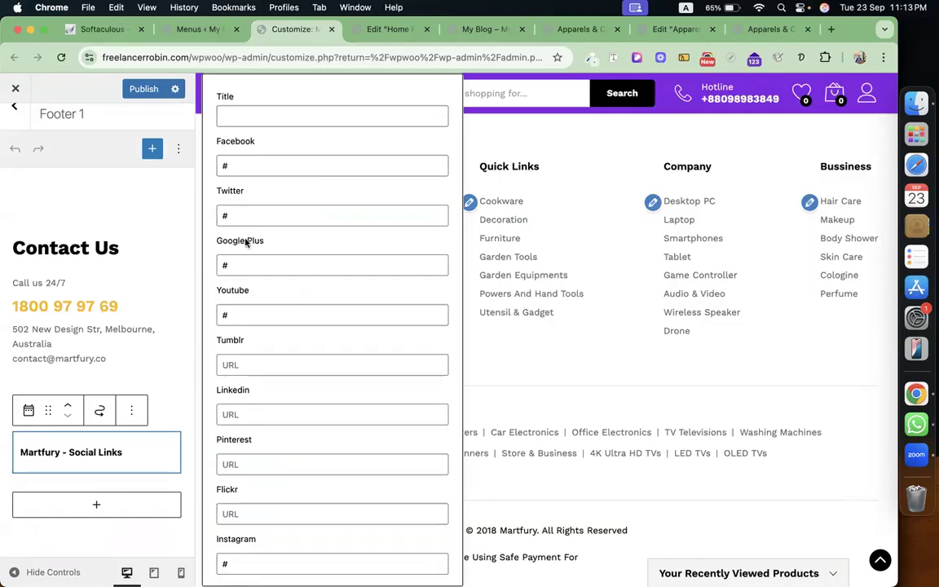
{"action": "left_click", "coordinate": [135, 329]}
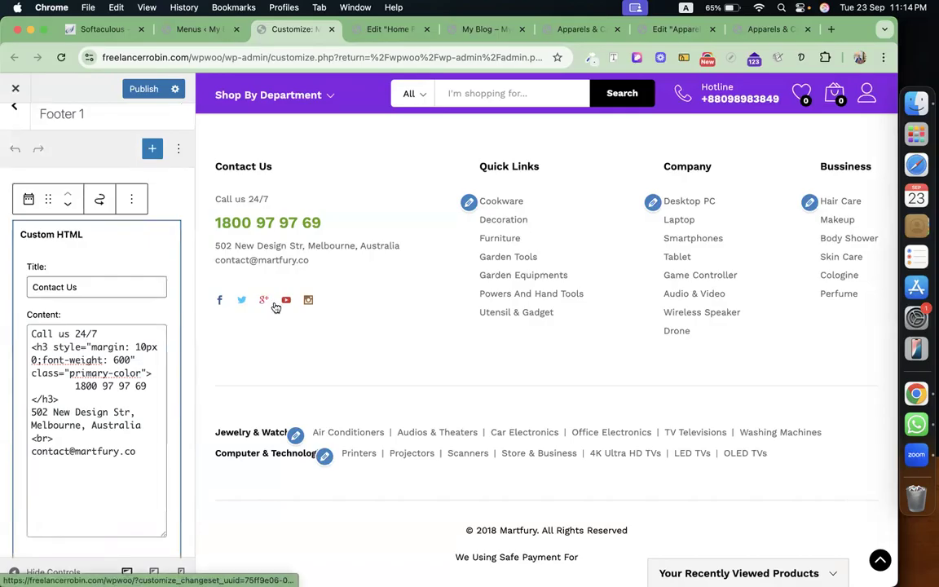
{"action": "scroll", "coordinate": [120, 326], "scroll_direction": "down", "scroll_amount": 2}
{"action": "scroll", "coordinate": [120, 324], "scroll_direction": "down", "scroll_amount": 2}
{"action": "left_click", "coordinate": [86, 459]}
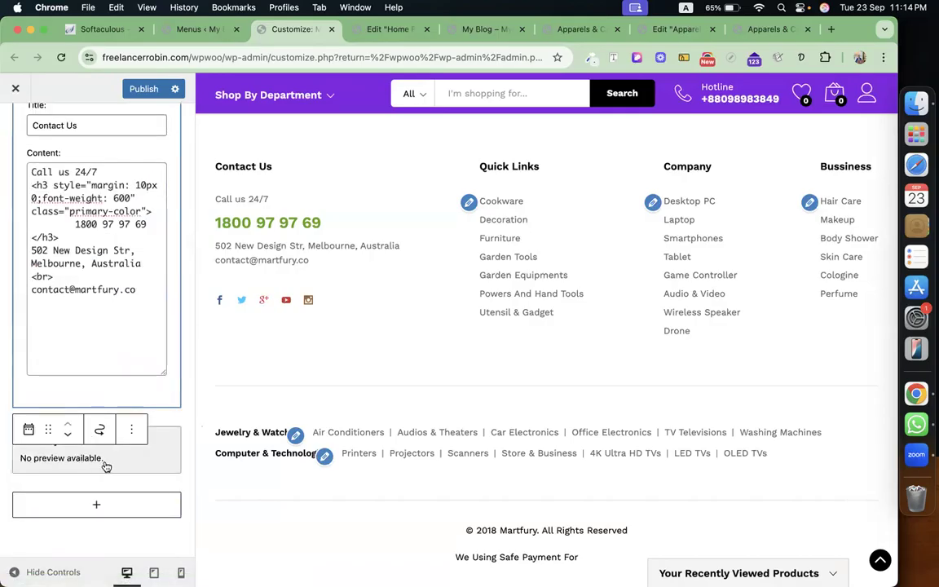
{"action": "scroll", "coordinate": [105, 466], "scroll_direction": "up", "scroll_amount": 5}
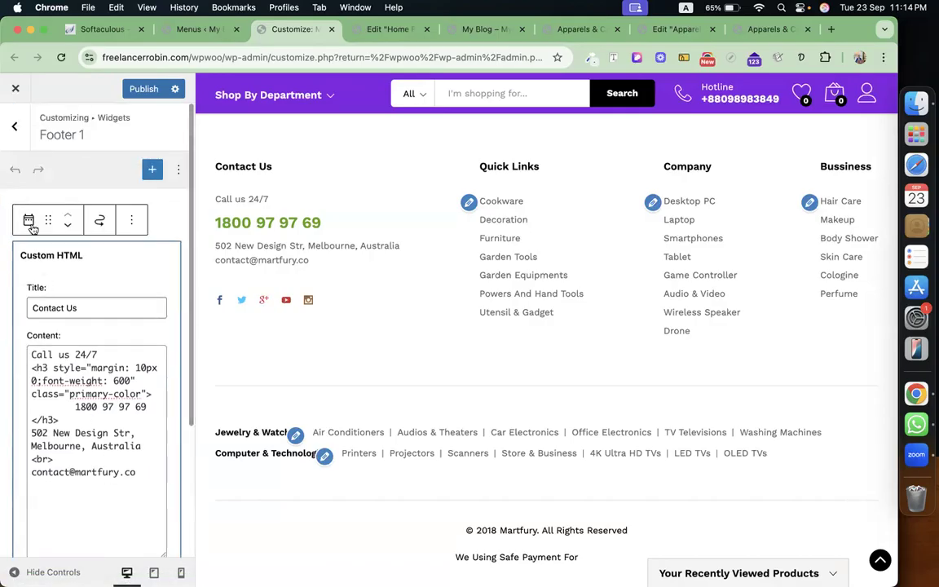
{"action": "left_click", "coordinate": [15, 129]}
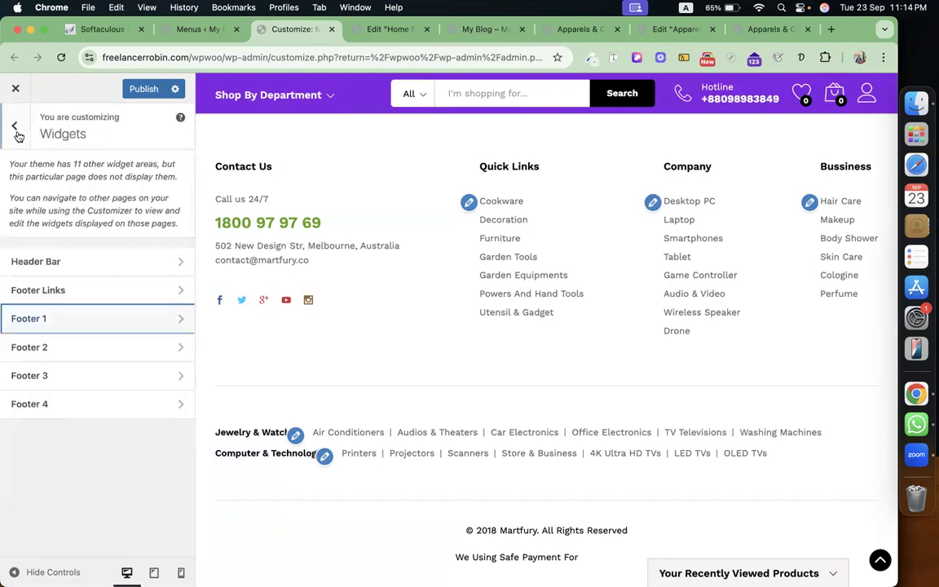
Switch the Footer 2 Quick Links navigation widget to use the Footer Link 1 menu.
{"action": "left_click", "coordinate": [85, 349]}
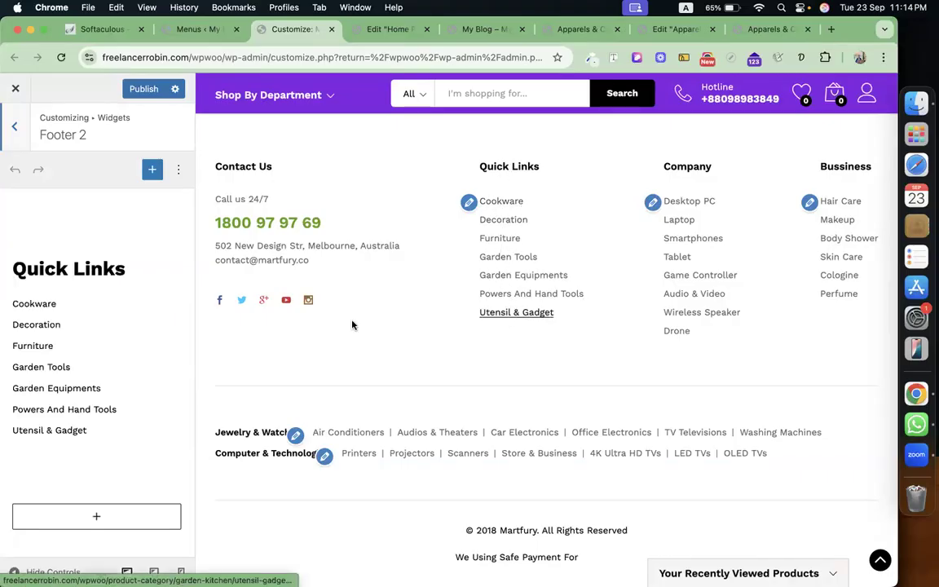
{"action": "left_click", "coordinate": [55, 325]}
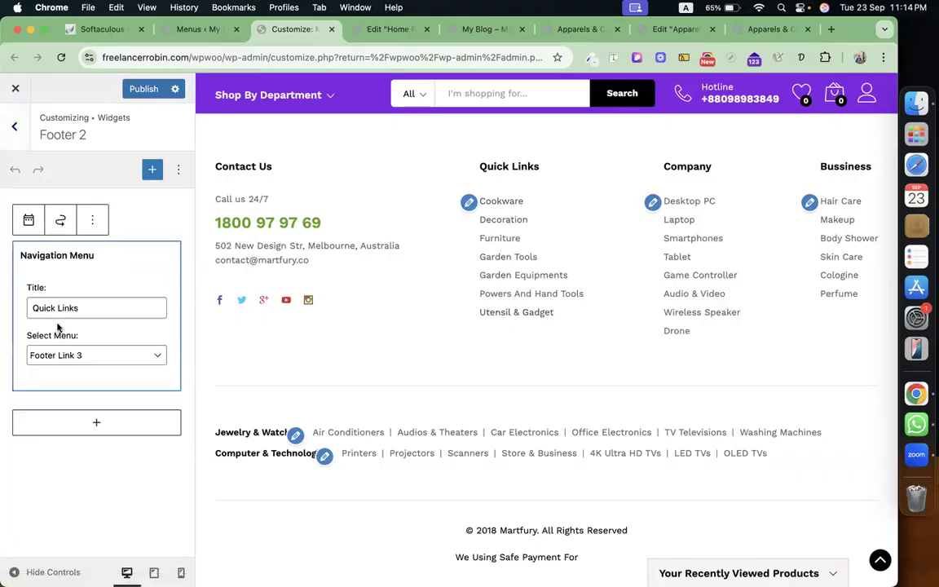
{"action": "left_click", "coordinate": [128, 358]}
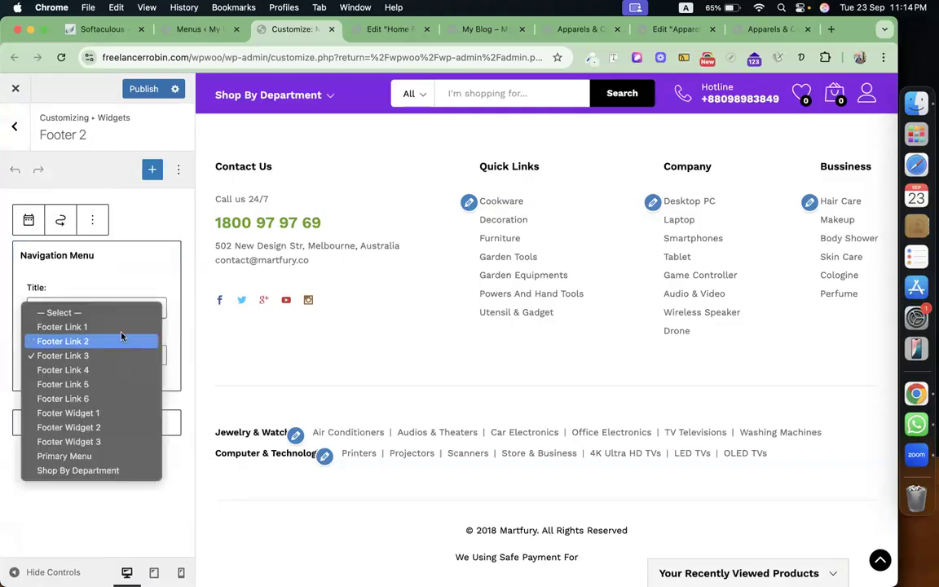
{"action": "left_click", "coordinate": [120, 328]}
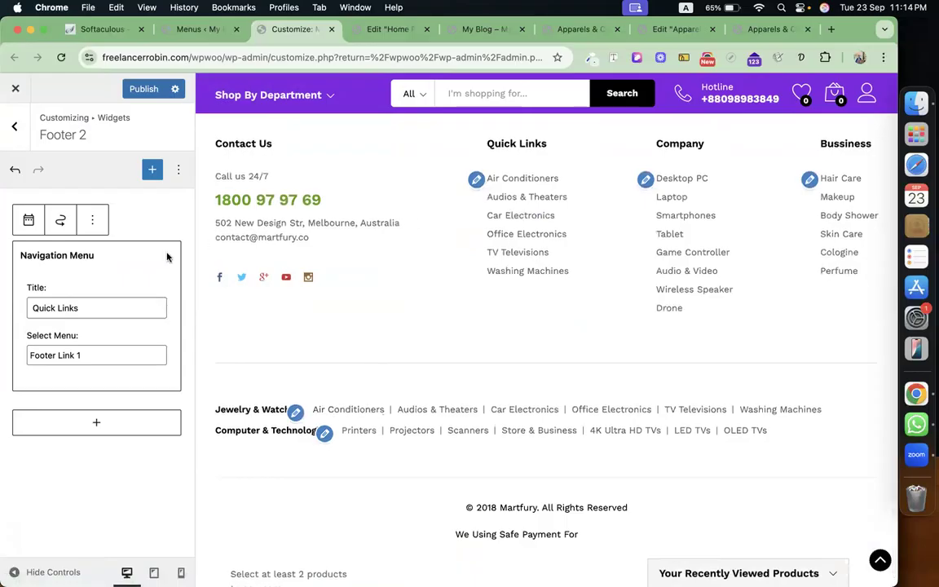
Retitle the widget 'jewellery & Watch' with the spelling corrected, then return to the widget areas.
{"action": "triple_click", "coordinate": [98, 306]}
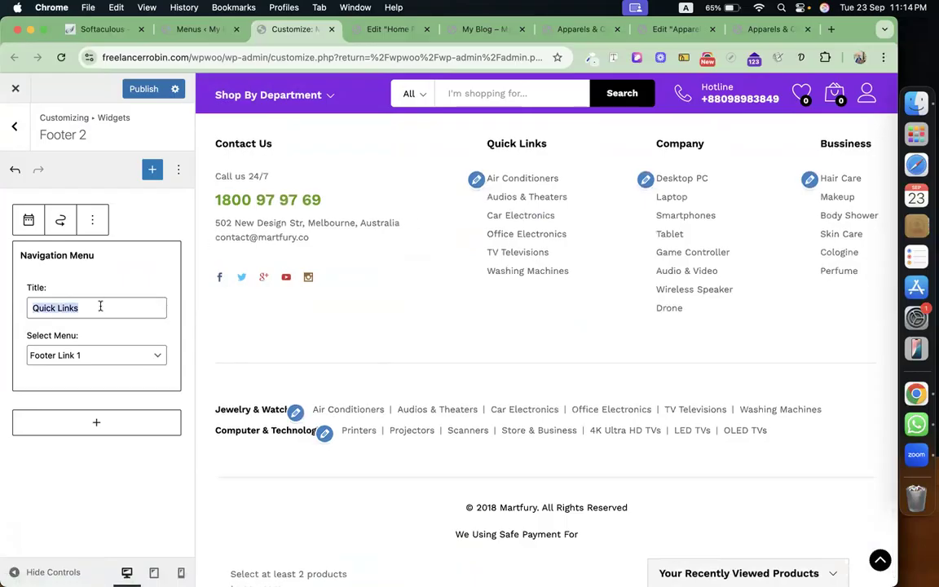
{"action": "key", "text": "BackSpace"}
{"action": "type", "text": "jewelry & Watch"}
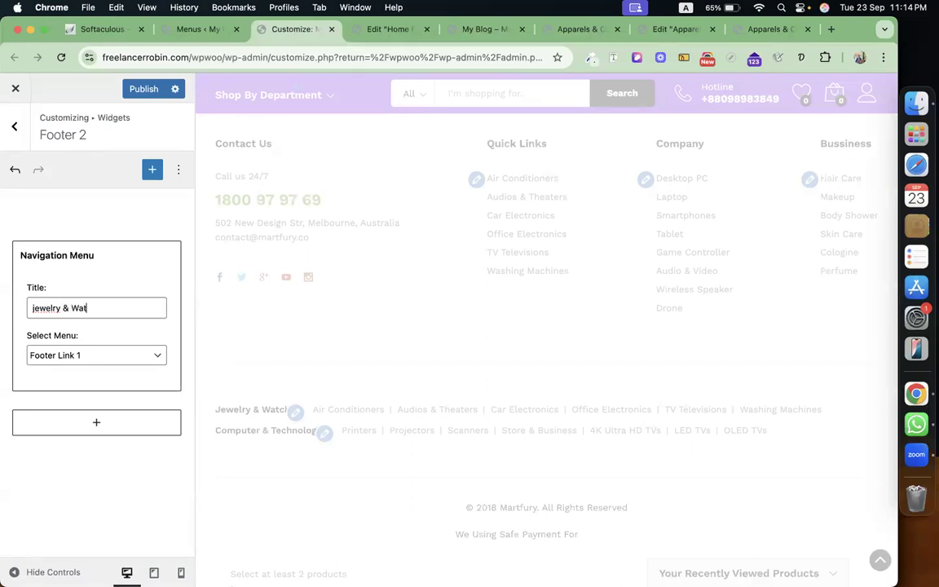
{"action": "right_click", "coordinate": [46, 308]}
{"action": "left_click", "coordinate": [67, 183]}
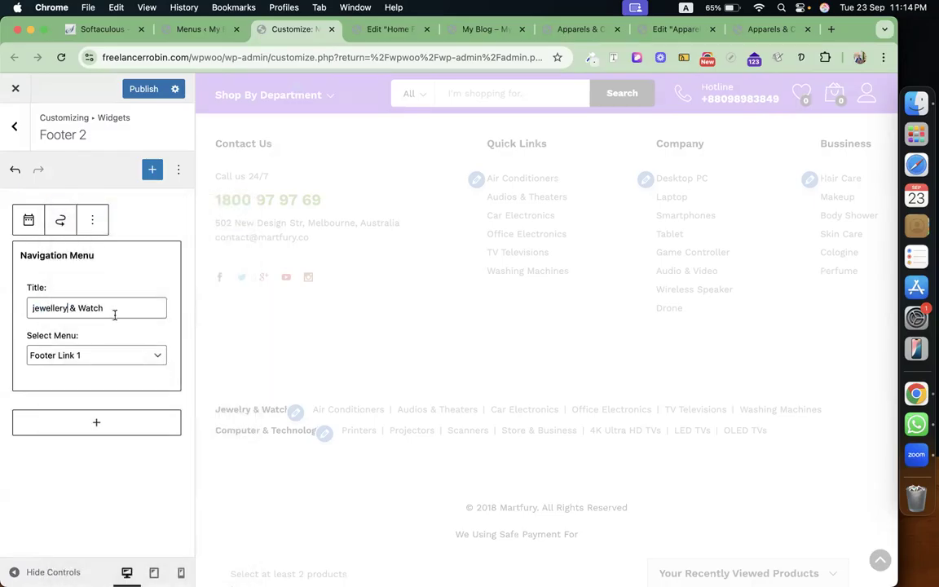
{"action": "left_click", "coordinate": [15, 126]}
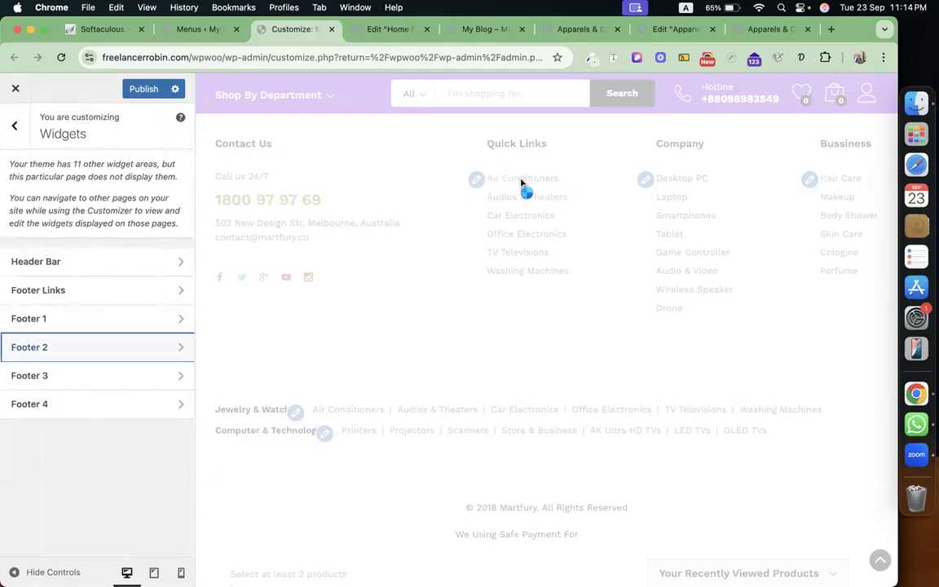
Glance at the Footer 3 widget area, then switch to the Menus page showing Footer Link 1.
{"action": "left_click", "coordinate": [139, 377]}
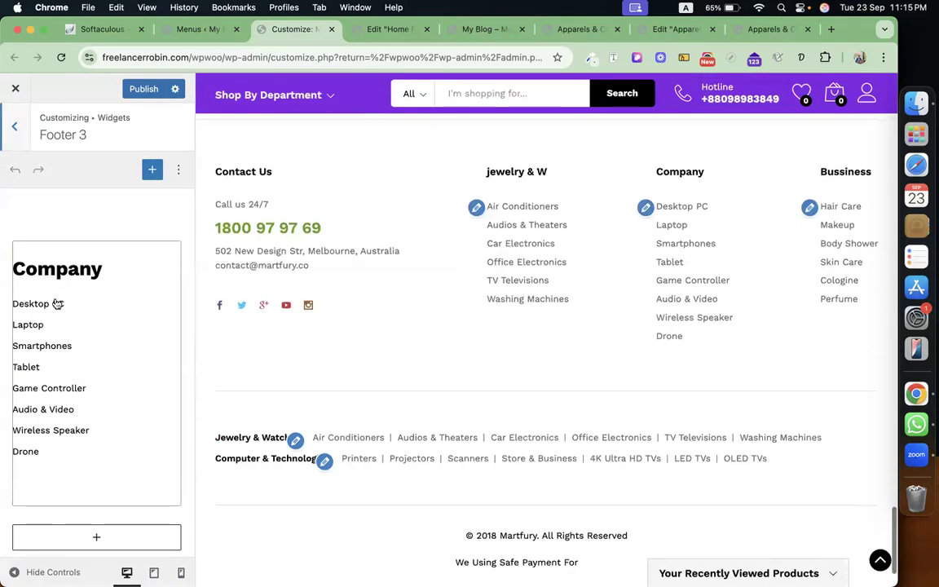
{"action": "left_click", "coordinate": [196, 30]}
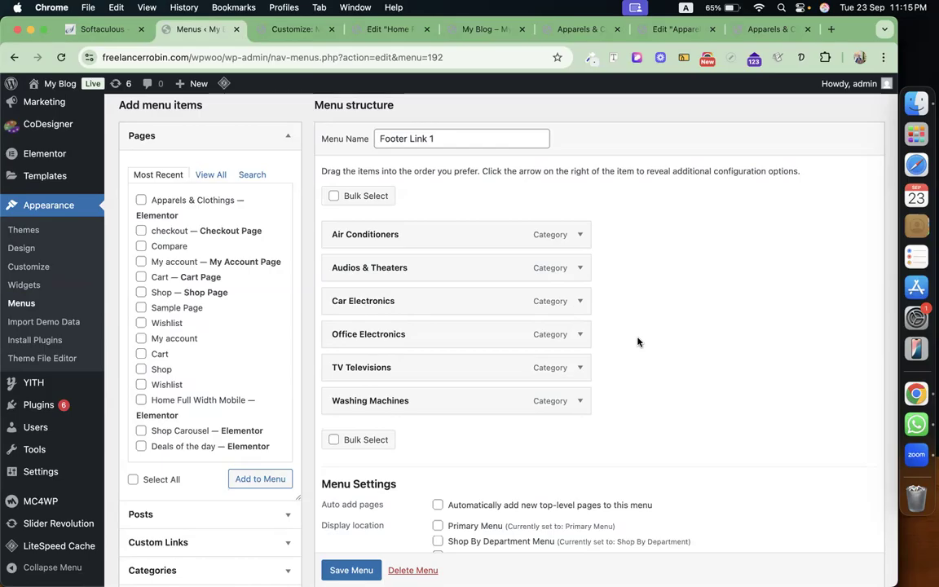
Publish the Customizer footer changes.
{"action": "left_click", "coordinate": [286, 29]}
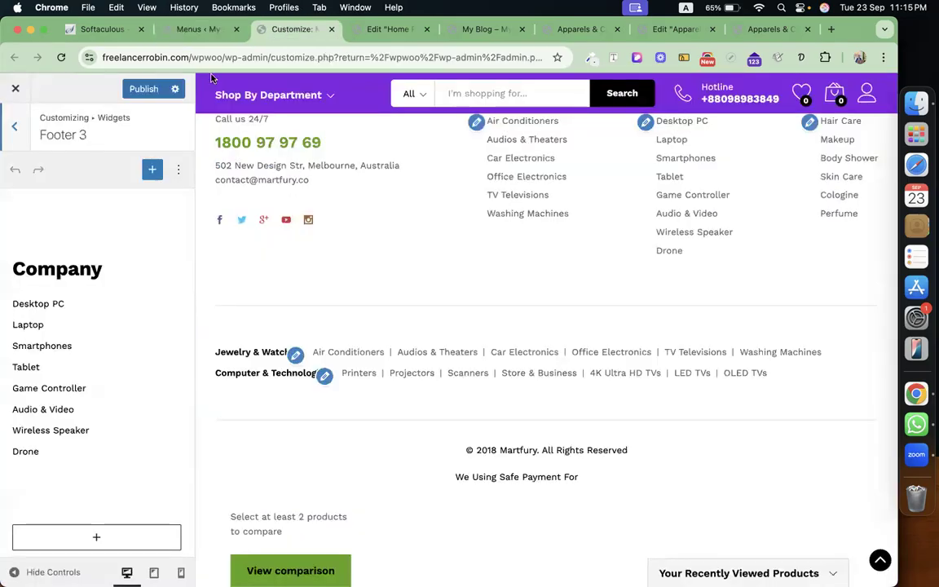
{"action": "left_click", "coordinate": [146, 89]}
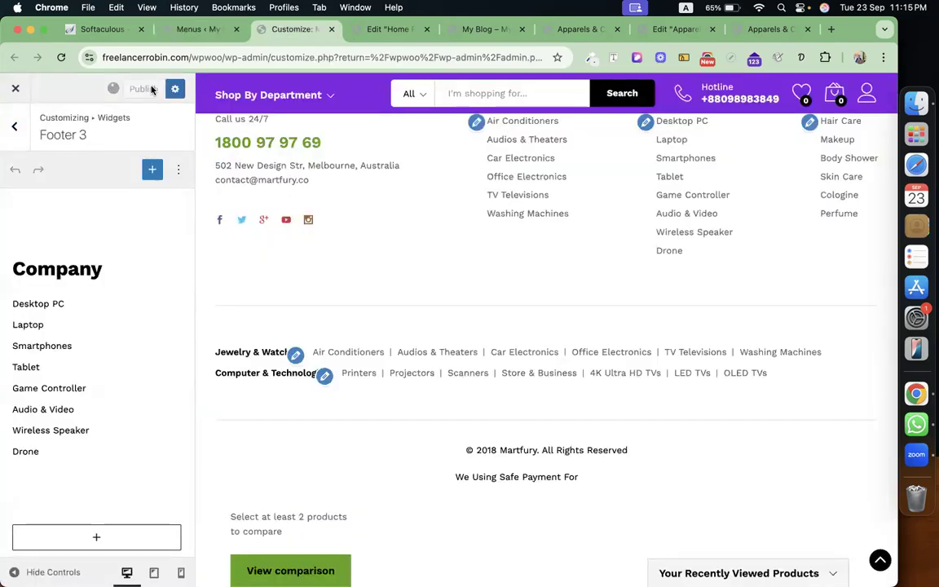
{"action": "left_click", "coordinate": [191, 31]}
Close the Customizer, Home Full, My Blog and Apparels tabs, discarding unsaved edits, and open a new tab.
{"action": "left_click", "coordinate": [331, 30]}
{"action": "left_click", "coordinate": [331, 29]}
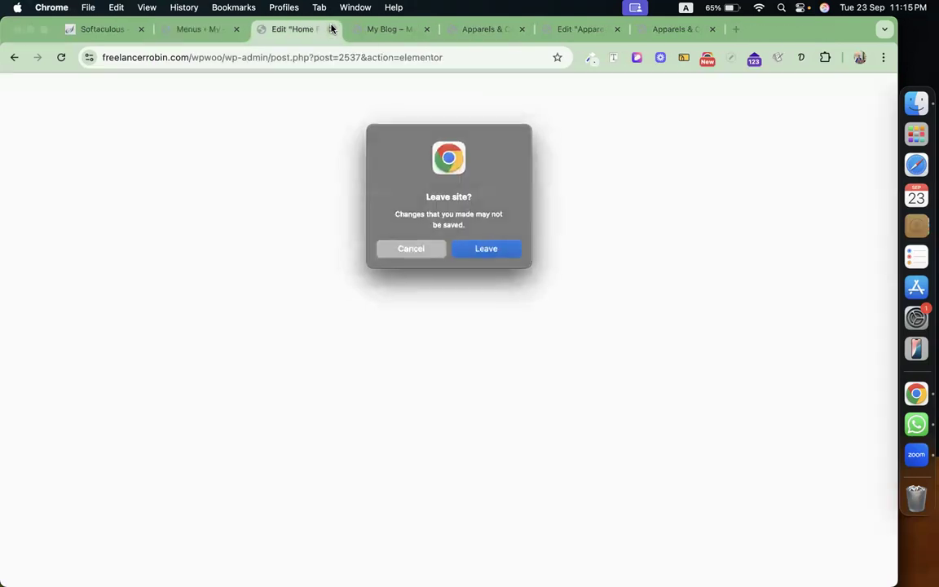
{"action": "left_click", "coordinate": [507, 256]}
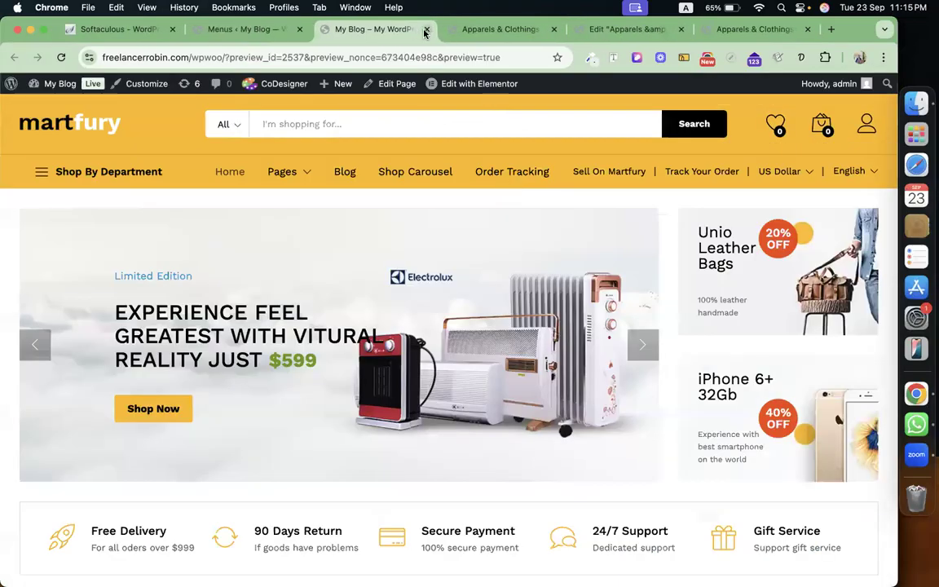
{"action": "left_click", "coordinate": [425, 30]}
{"action": "left_click", "coordinate": [425, 31]}
{"action": "left_click", "coordinate": [425, 30]}
{"action": "left_click", "coordinate": [424, 30]}
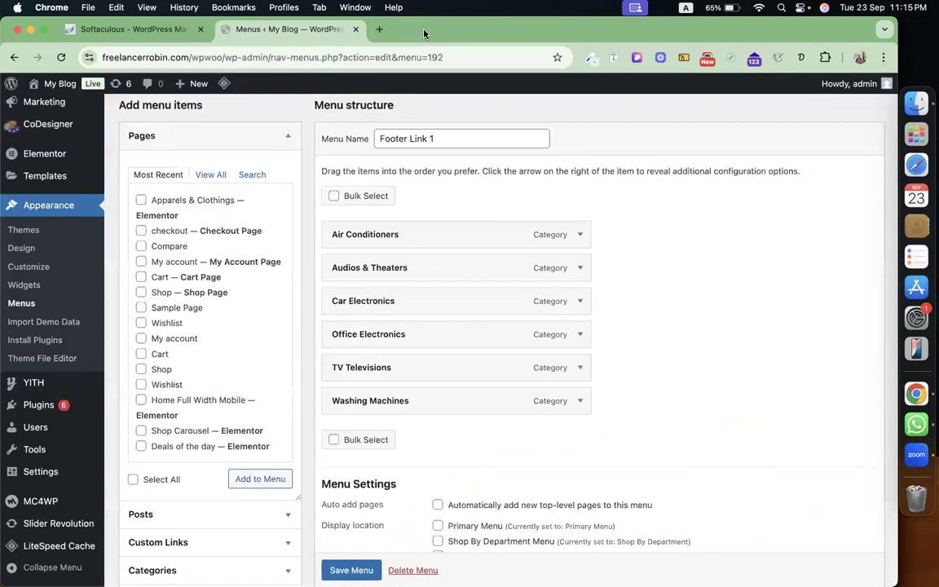
{"action": "key", "text": "super+t"}
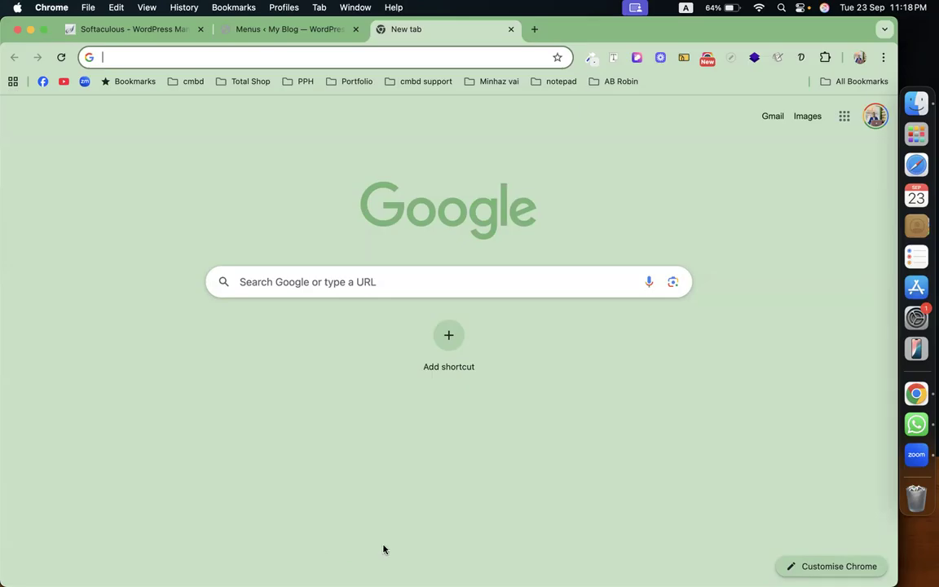
{"action": "left_click", "coordinate": [459, 454]}
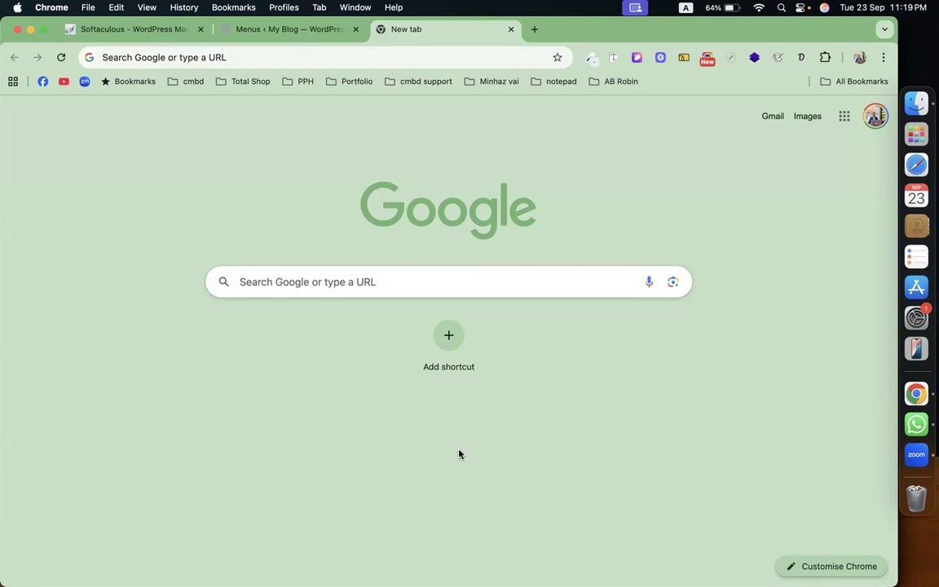
Return to the Menus tab with Footer Link 1 loaded, after briefly checking the blank tab.
{"action": "left_click", "coordinate": [245, 27]}
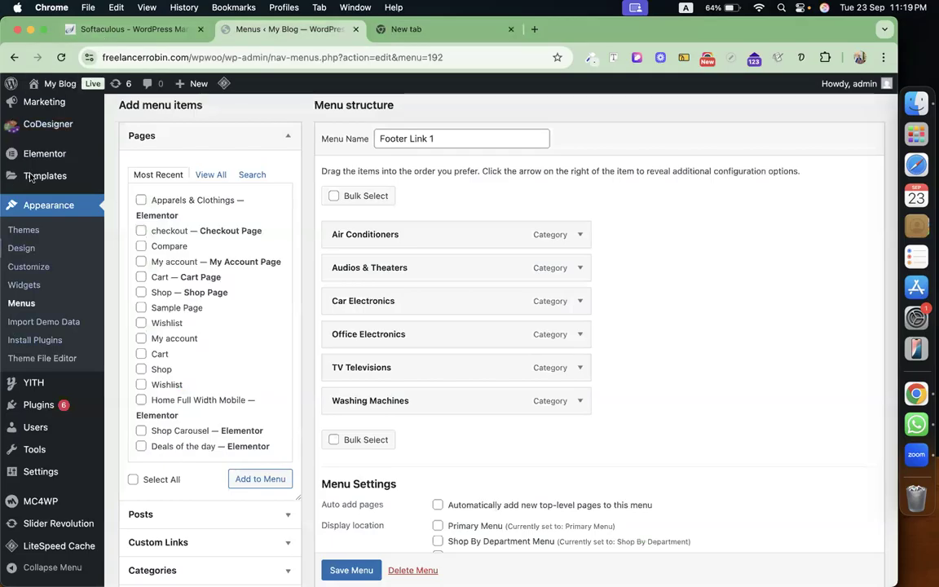
{"action": "left_click", "coordinate": [397, 29]}
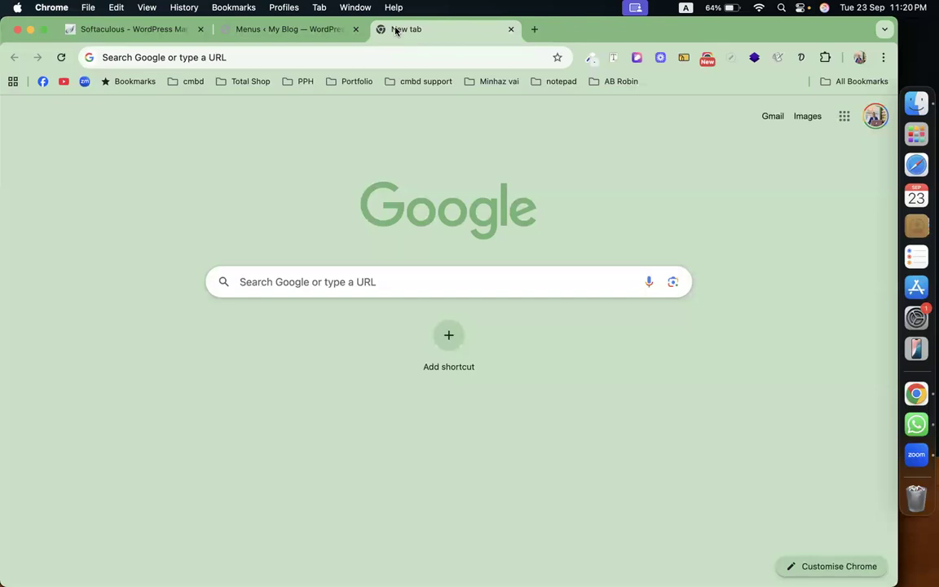
{"action": "left_click", "coordinate": [292, 31]}
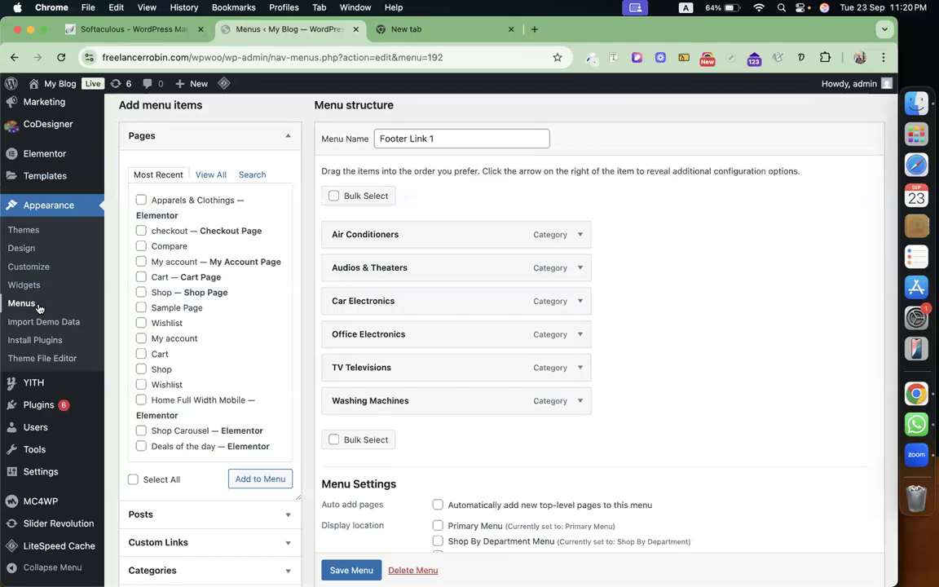
{"action": "scroll", "coordinate": [38, 308], "scroll_direction": "up", "scroll_amount": 5}
Open WooCommerce All Products and scroll through the 35 published products.
{"action": "mouse_move", "coordinate": [59, 261]}
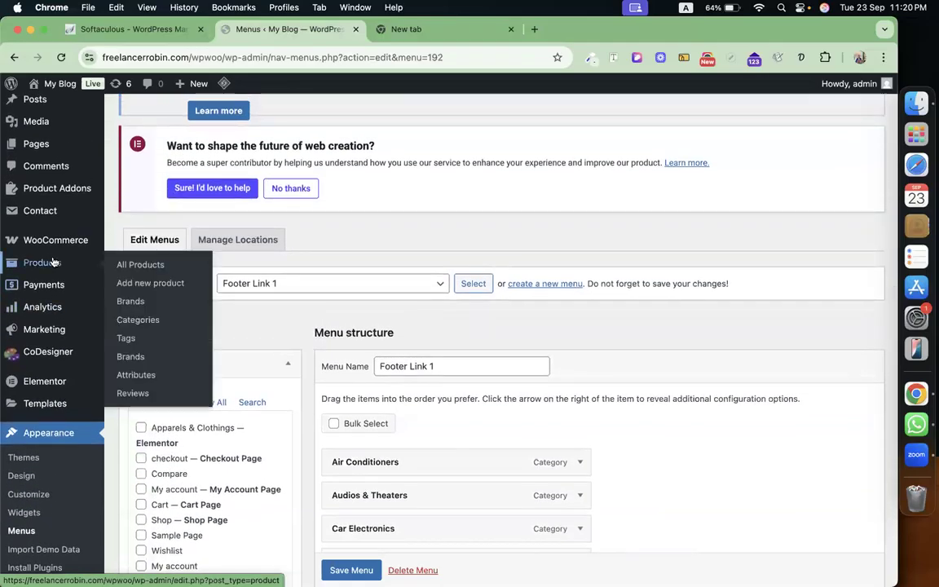
{"action": "left_click", "coordinate": [134, 267]}
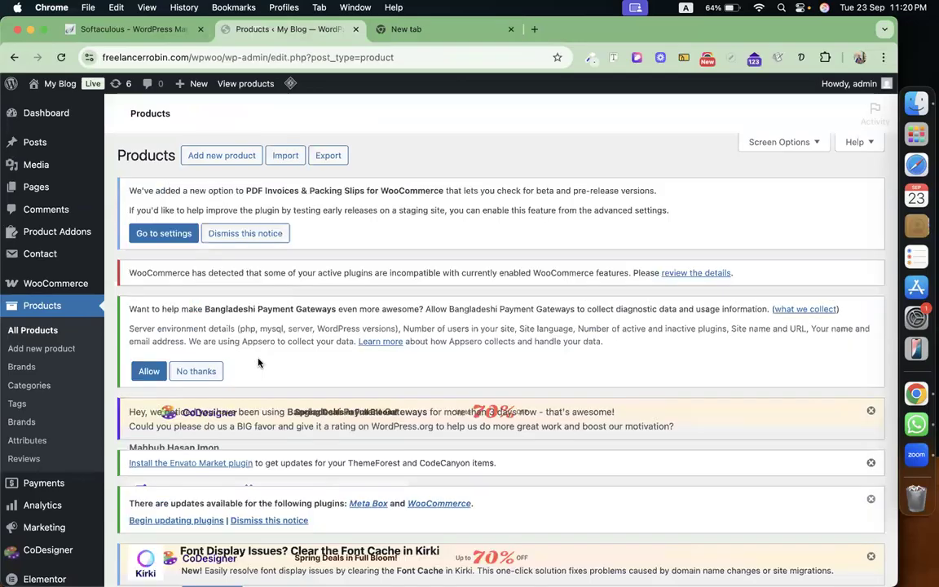
{"action": "scroll", "coordinate": [583, 432], "scroll_direction": "down", "scroll_amount": 6}
{"action": "scroll", "coordinate": [408, 430], "scroll_direction": "down", "scroll_amount": 3}
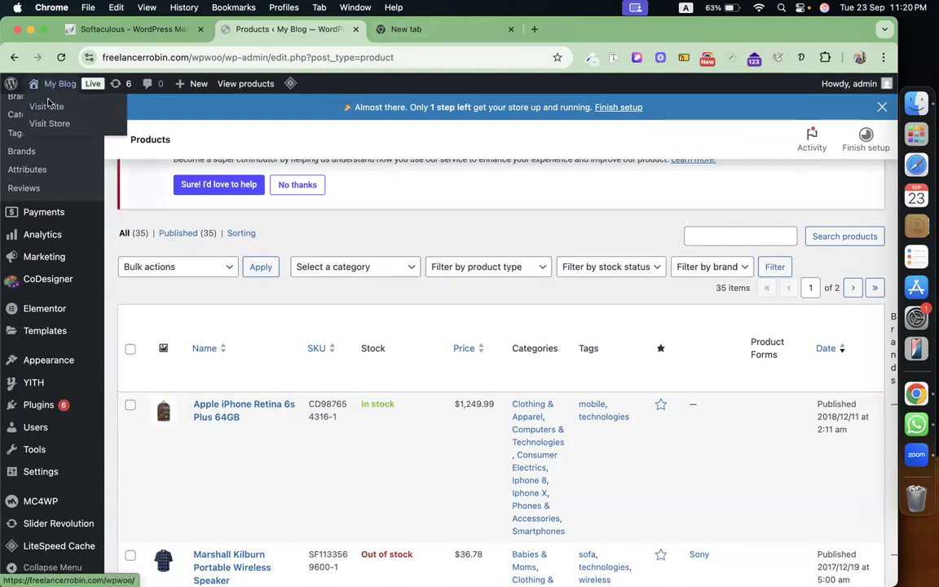
{"action": "right_click", "coordinate": [44, 92]}
Open the Martfury storefront in a new tab and scroll to the Apparels & Clothings carousel.
{"action": "left_click", "coordinate": [138, 84]}
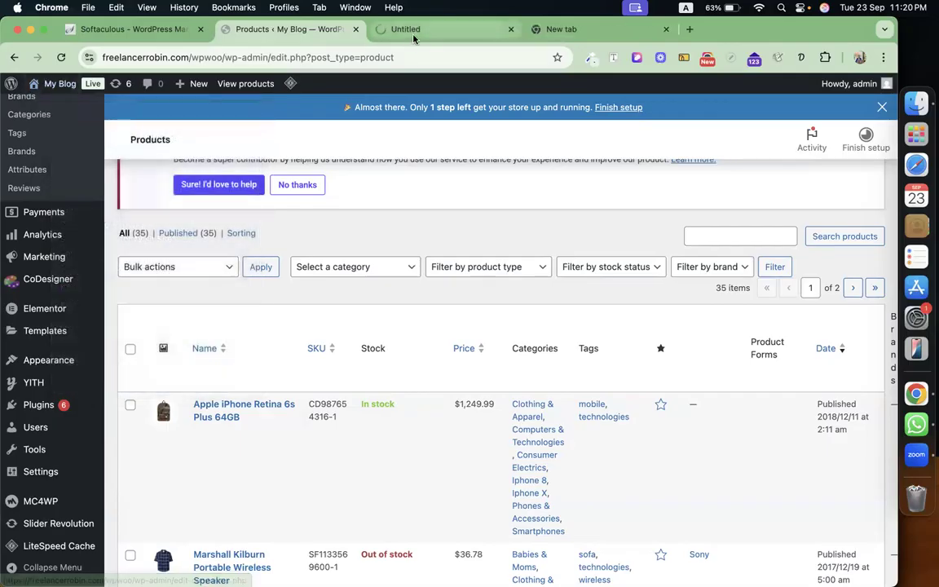
{"action": "left_click", "coordinate": [425, 31]}
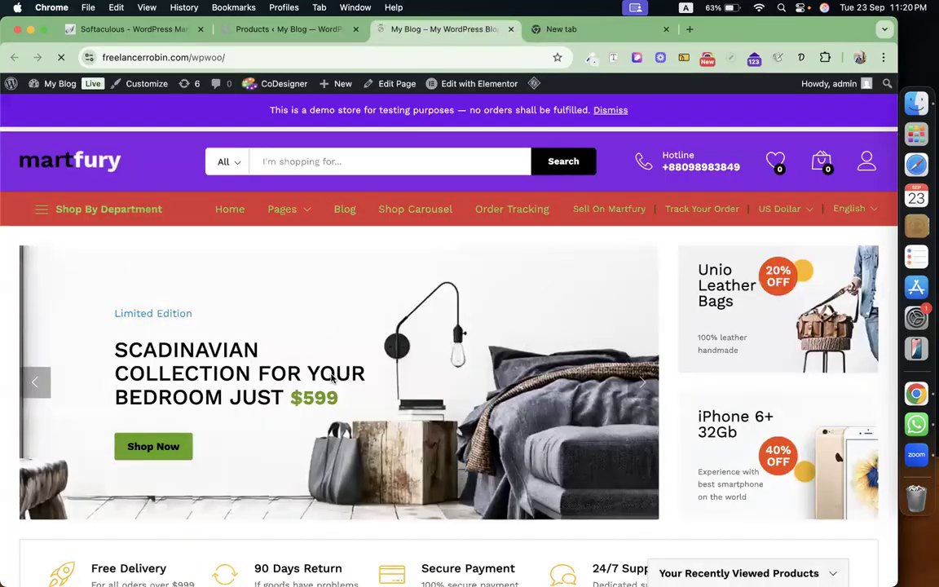
{"action": "scroll", "coordinate": [331, 378], "scroll_direction": "down", "scroll_amount": 10}
{"action": "scroll", "coordinate": [331, 378], "scroll_direction": "down", "scroll_amount": 5}
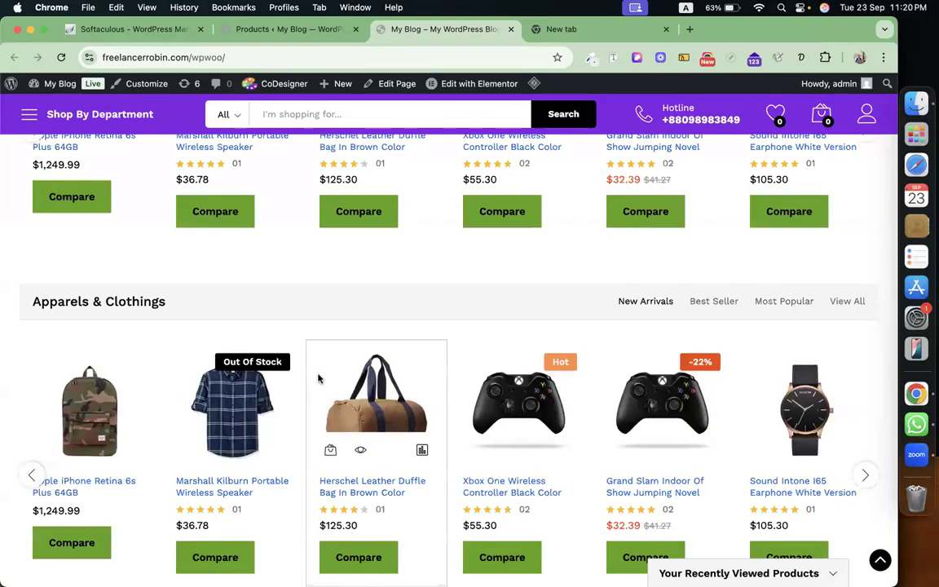
{"action": "scroll", "coordinate": [318, 378], "scroll_direction": "down", "scroll_amount": 3}
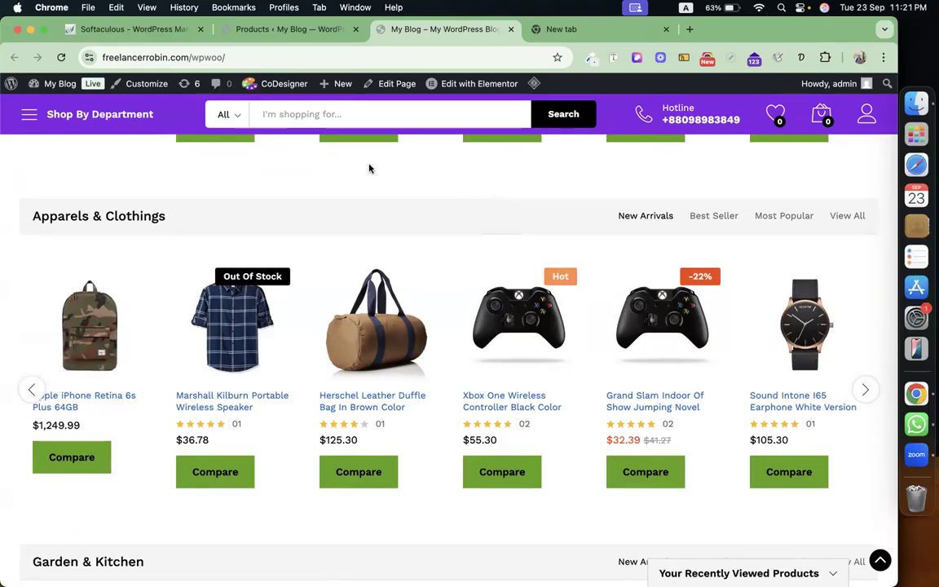
{"action": "left_click", "coordinate": [310, 27]}
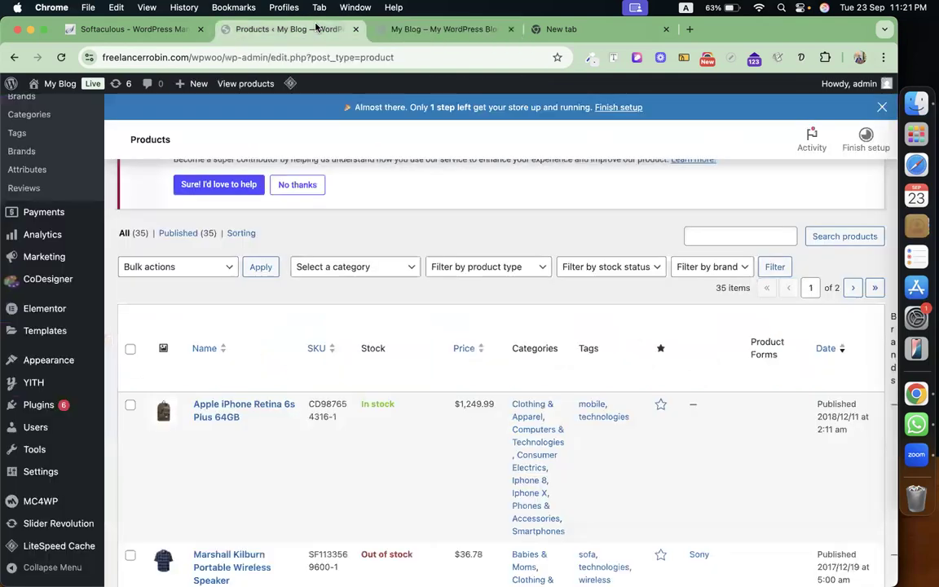
{"action": "scroll", "coordinate": [50, 298], "scroll_direction": "up", "scroll_amount": 5}
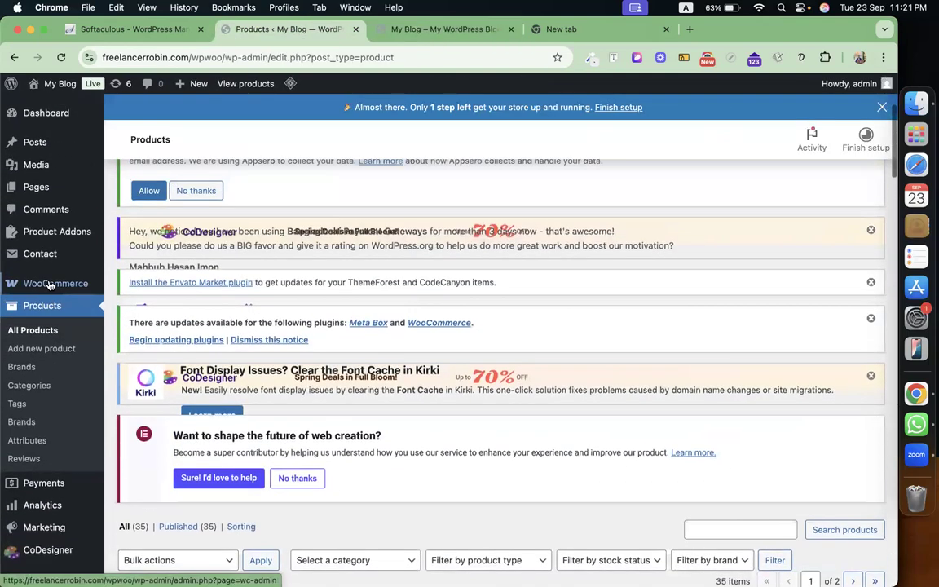
{"action": "mouse_move", "coordinate": [45, 282]}
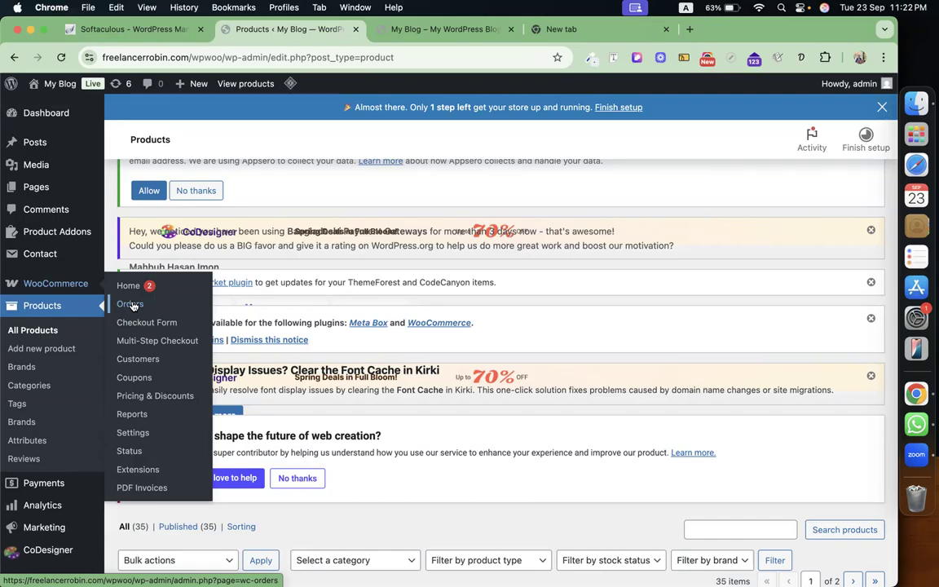
{"action": "mouse_move", "coordinate": [43, 251]}
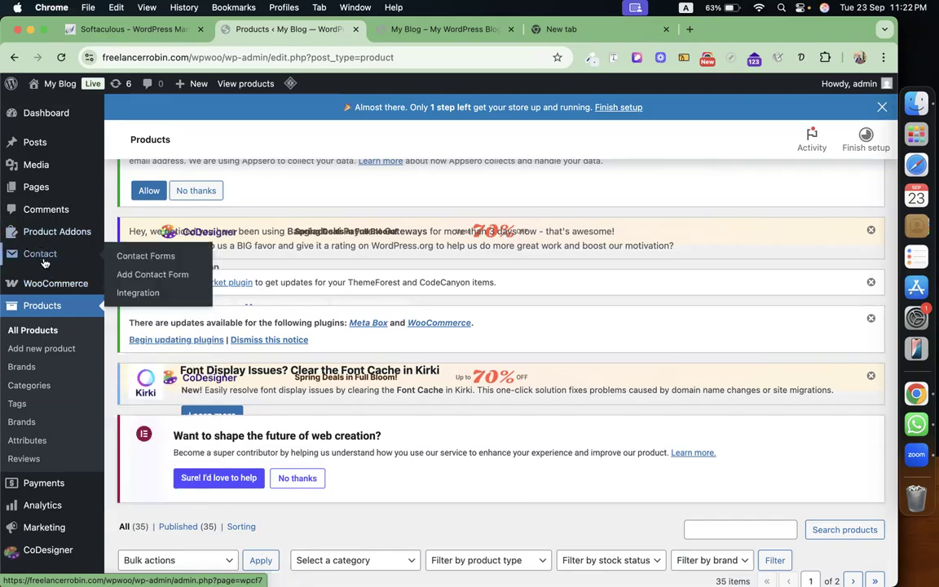
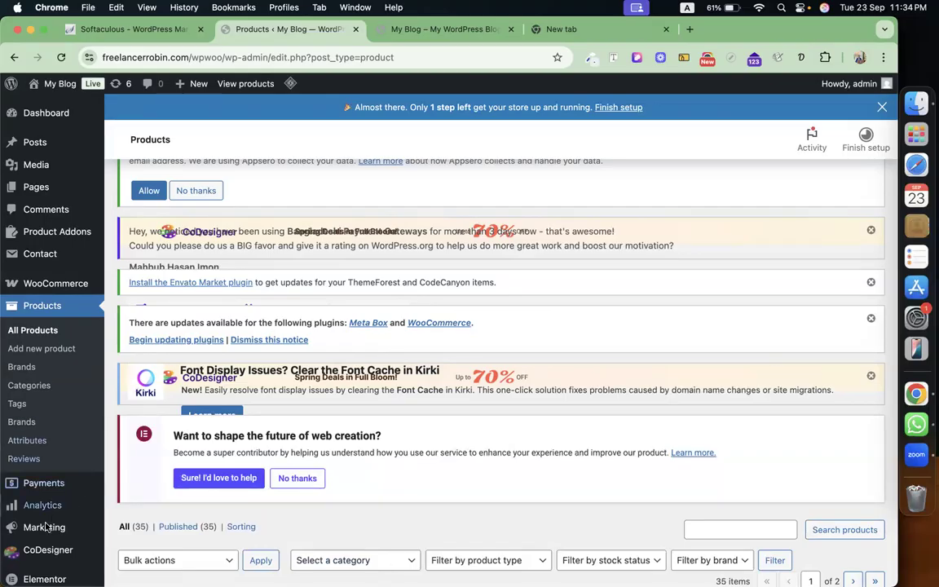
Leave the products list and open Add Plugin from the Plugins menu.
{"action": "scroll", "coordinate": [53, 505], "scroll_direction": "down", "scroll_amount": 3}
{"action": "scroll", "coordinate": [54, 506], "scroll_direction": "down", "scroll_amount": 4}
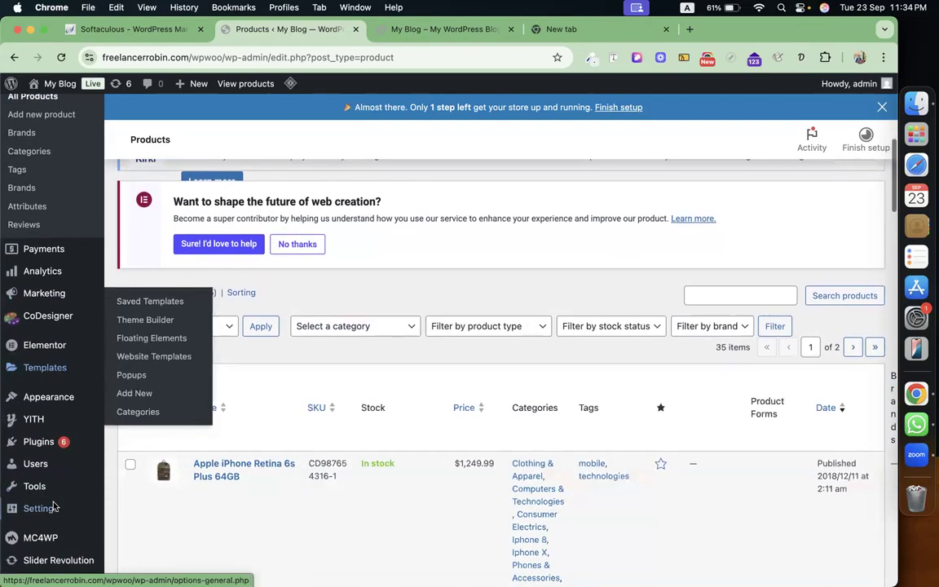
{"action": "mouse_move", "coordinate": [55, 449]}
{"action": "left_click", "coordinate": [171, 443]}
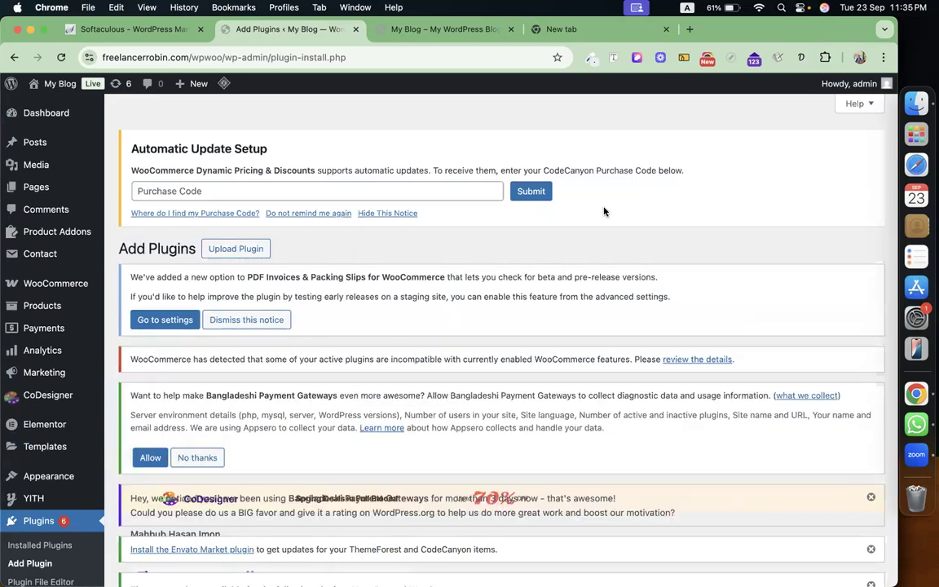
Search the plugin directory for 'dokan' to find the Dokan multivendor marketplace plugin.
{"action": "scroll", "coordinate": [522, 342], "scroll_direction": "down", "scroll_amount": 10}
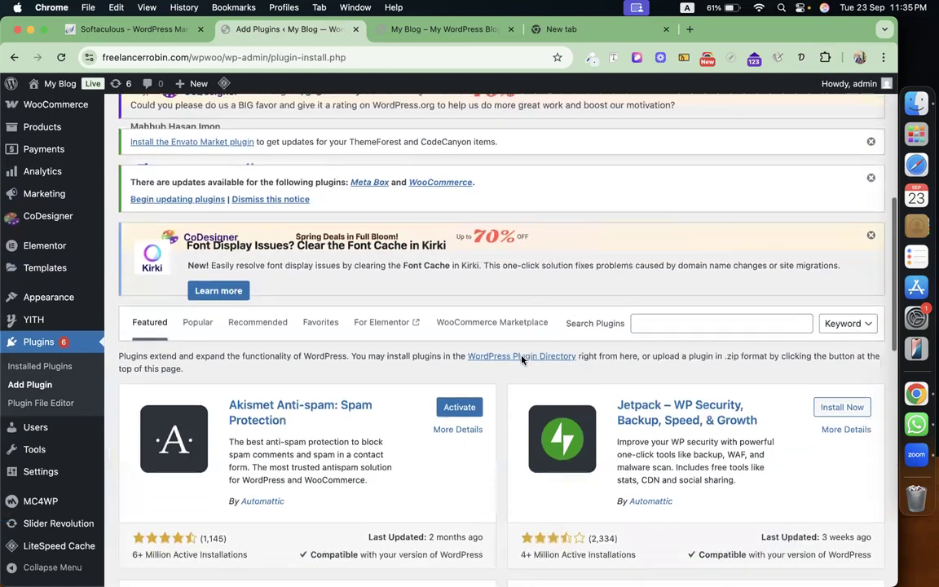
{"action": "left_click", "coordinate": [690, 295]}
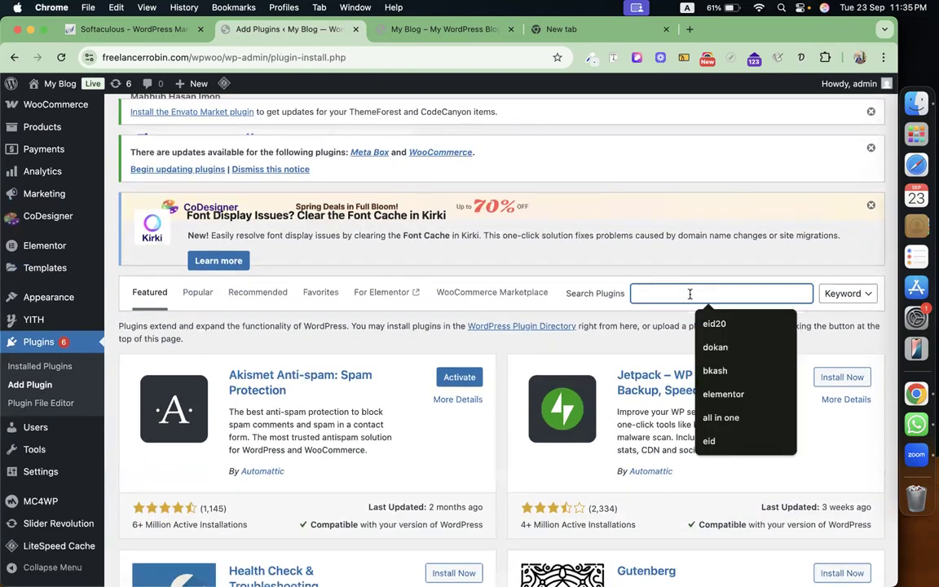
{"action": "left_click", "coordinate": [707, 355]}
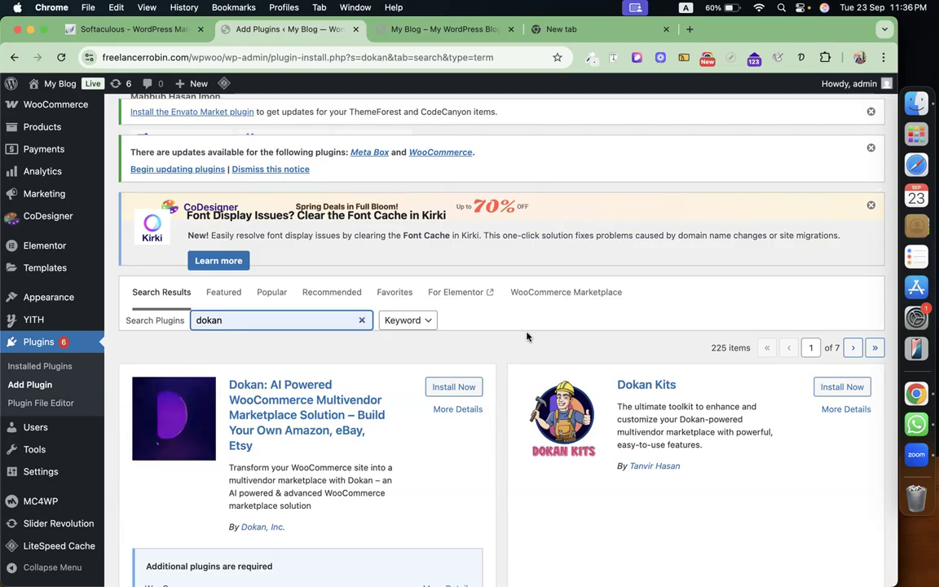
Install and activate the Dokan multivendor marketplace plugin, launching its setup wizard.
{"action": "left_click", "coordinate": [453, 386]}
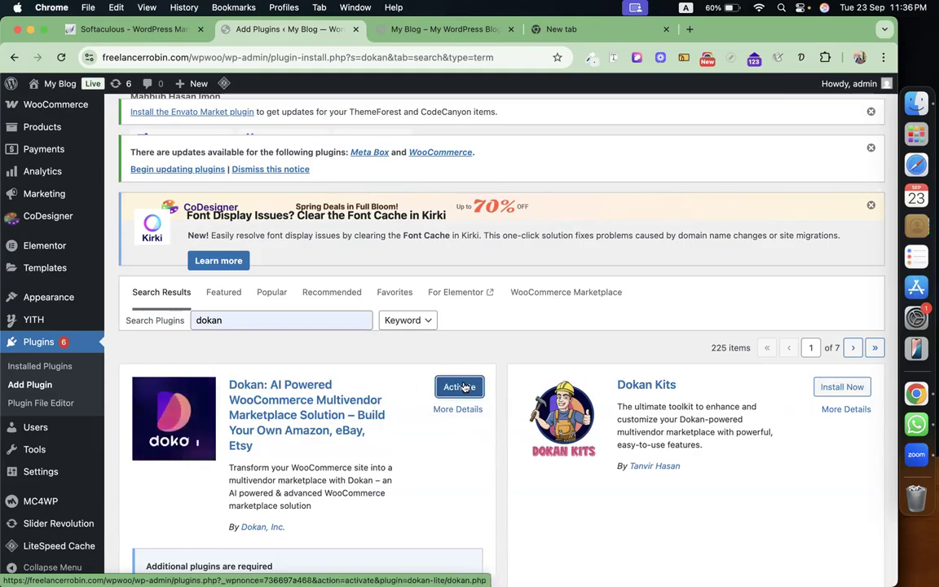
{"action": "left_click", "coordinate": [465, 388]}
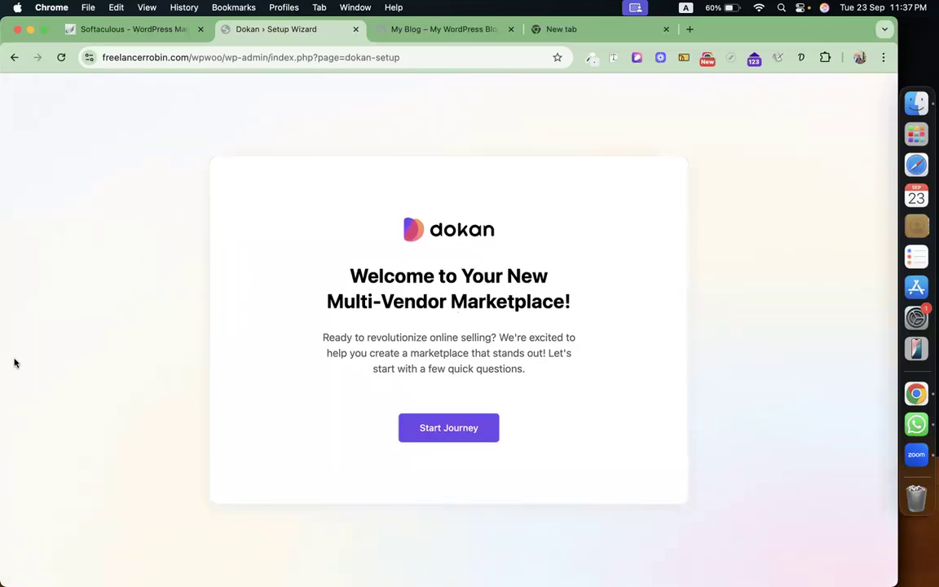
Change the vendor store URL slug from 'store' to 'shop' and turn off diagnostic data sharing.
{"action": "left_click", "coordinate": [446, 432]}
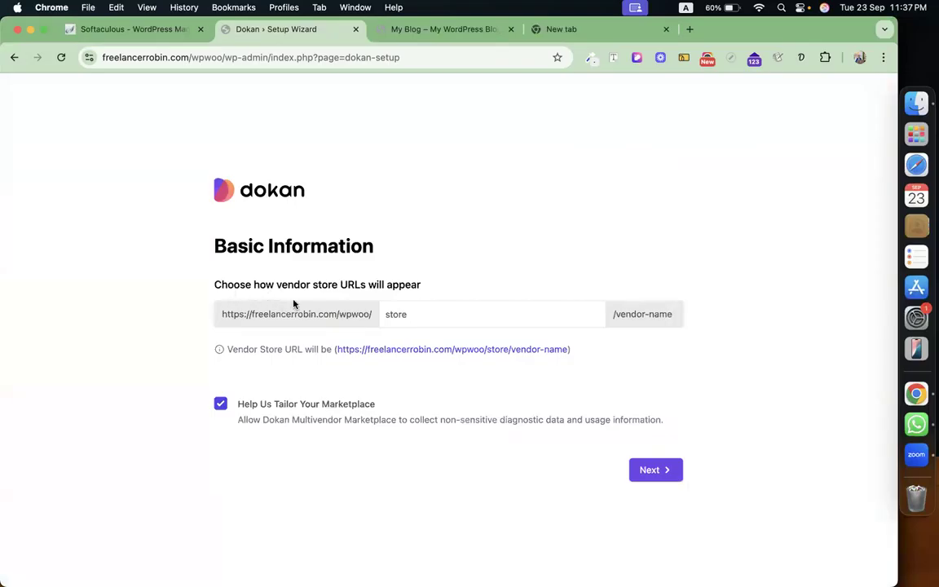
{"action": "left_click", "coordinate": [409, 314]}
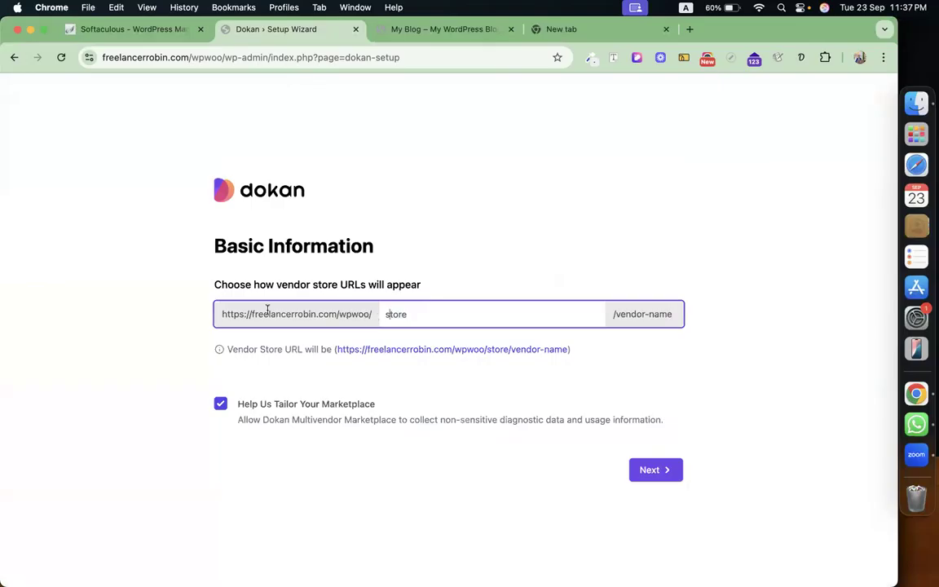
{"action": "double_click", "coordinate": [405, 314]}
{"action": "type", "text": "shop"}
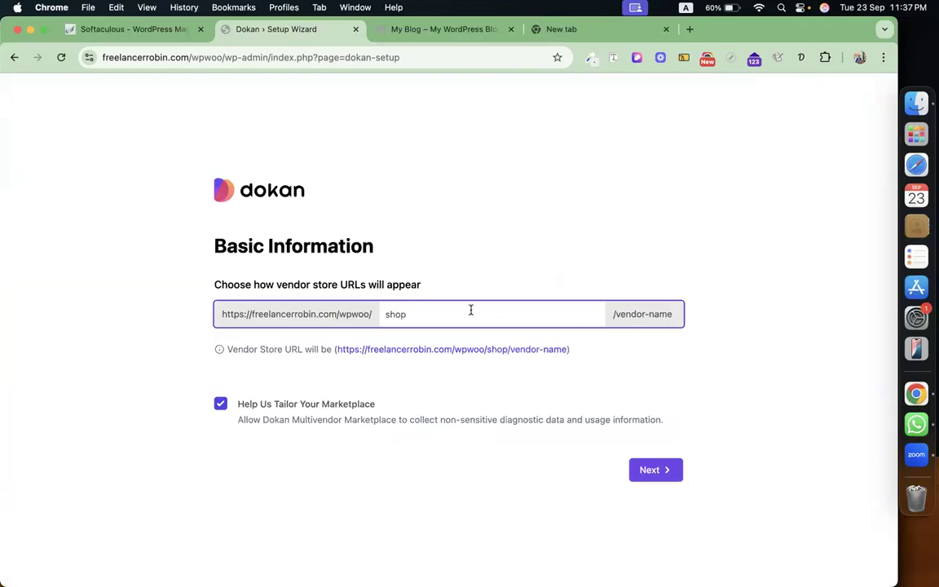
{"action": "left_click", "coordinate": [220, 403]}
{"action": "left_click", "coordinate": [665, 480]}
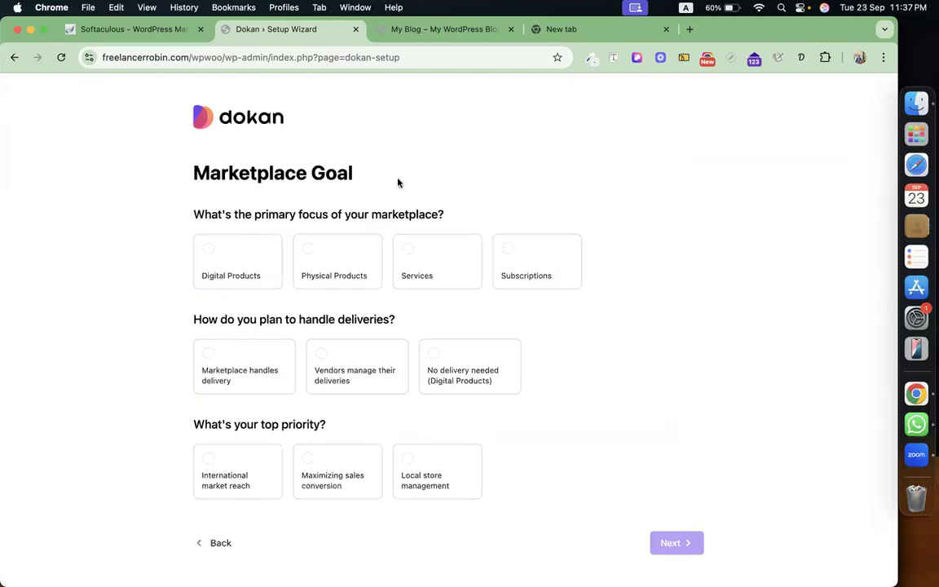
Answer the goal questions: Physical Products, marketplace handles delivery, maximizing sales conversion.
{"action": "left_click", "coordinate": [310, 260]}
{"action": "left_click", "coordinate": [410, 271]}
{"action": "left_click", "coordinate": [503, 270]}
{"action": "left_click", "coordinate": [327, 259]}
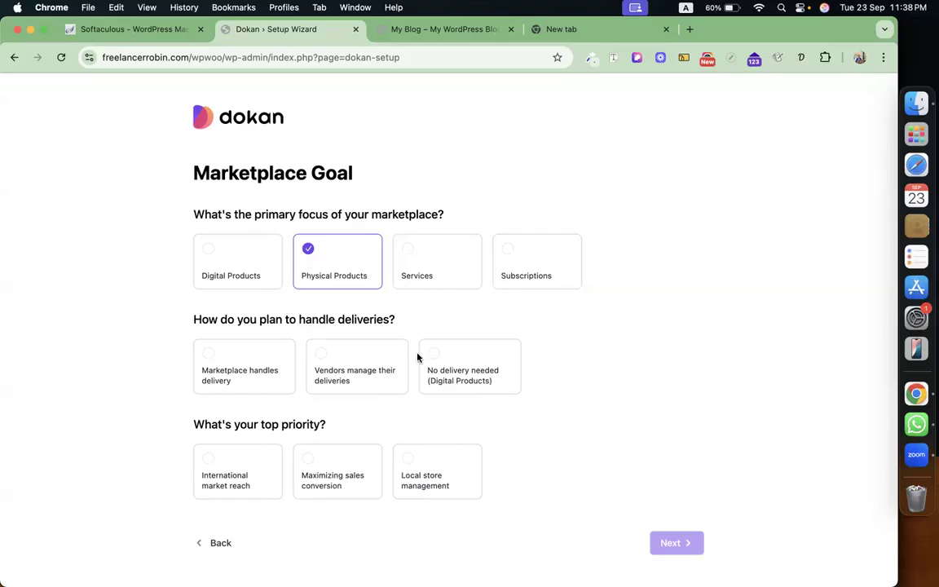
{"action": "left_click", "coordinate": [208, 373]}
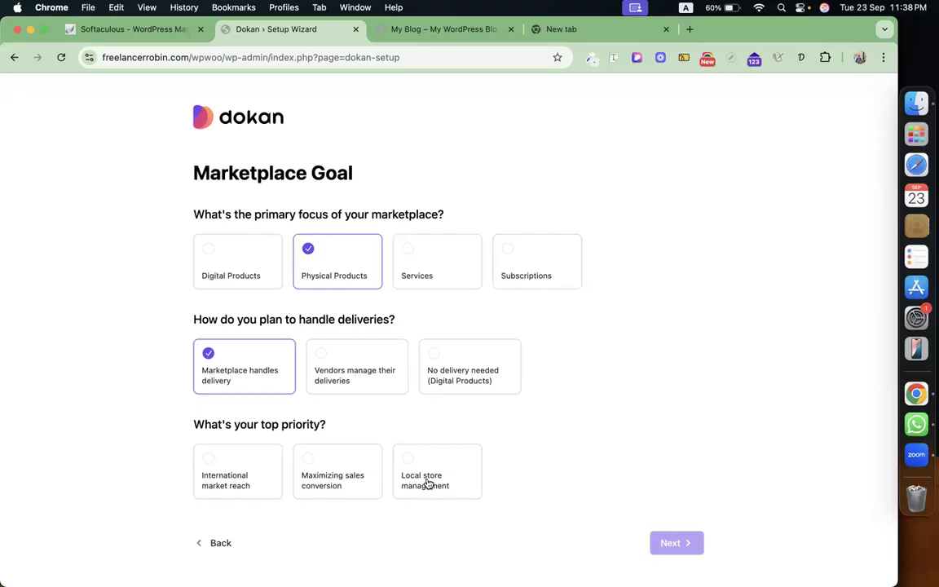
{"action": "left_click", "coordinate": [349, 472]}
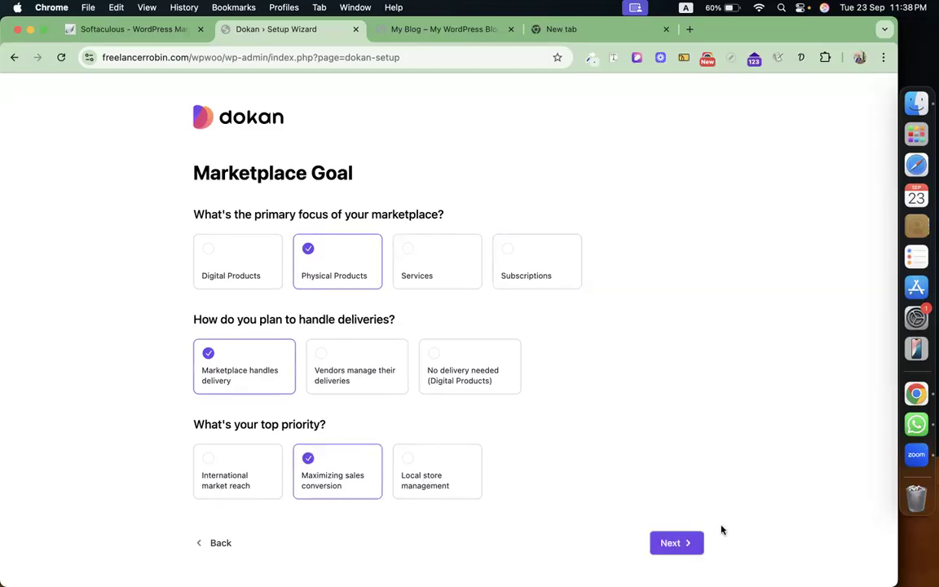
{"action": "left_click", "coordinate": [684, 542]}
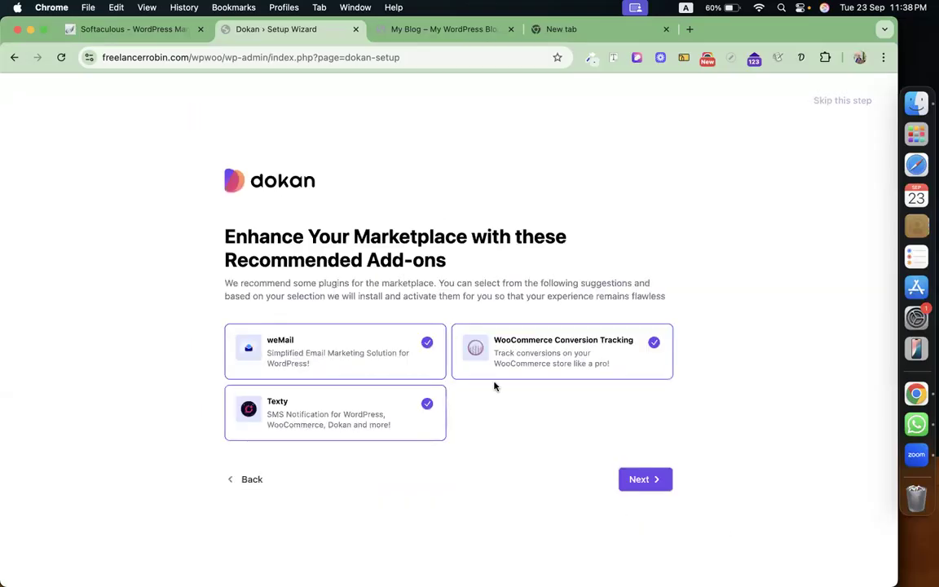
Skip the weMail, Texty and WooCommerce Conversion Tracking add-ons and go to the Dokan dashboard.
{"action": "left_click", "coordinate": [427, 343]}
{"action": "left_click", "coordinate": [426, 404]}
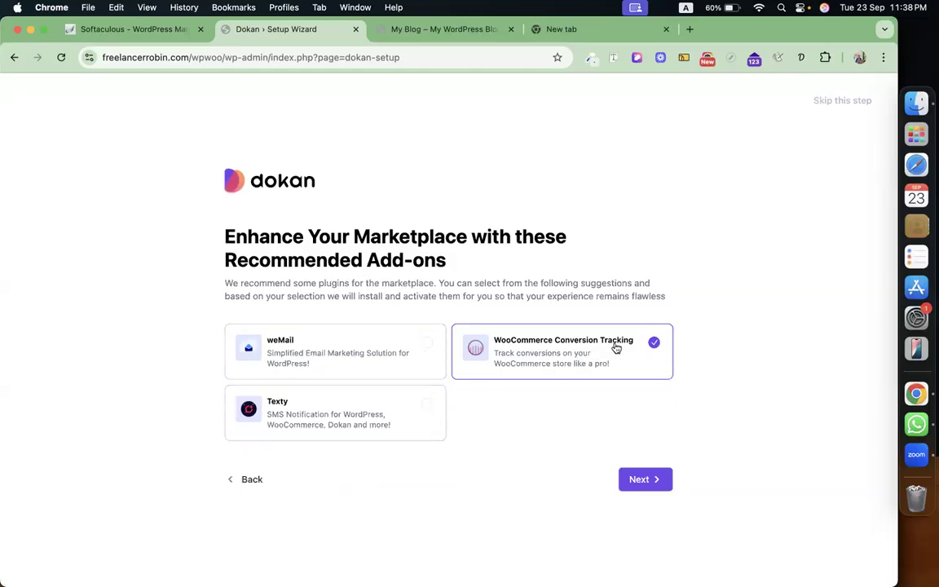
{"action": "left_click", "coordinate": [645, 343]}
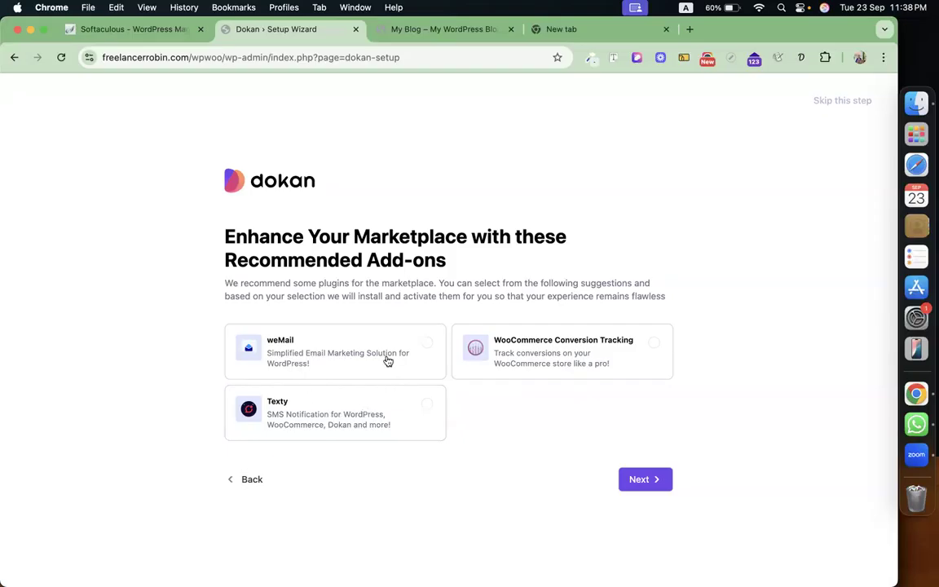
{"action": "left_click", "coordinate": [649, 479]}
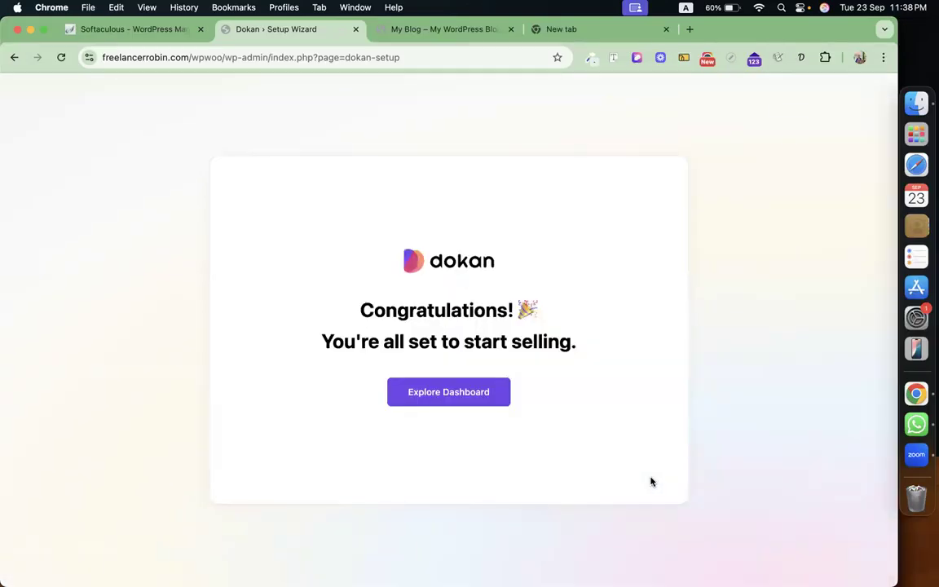
{"action": "left_click", "coordinate": [455, 403]}
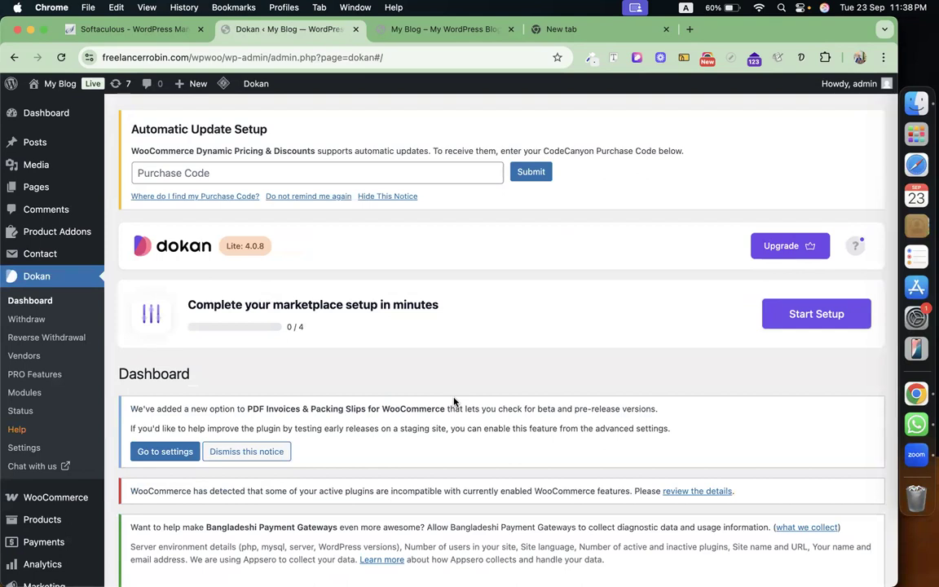
Look over the Dokan dashboard, then go to Dokan Settings.
{"action": "scroll", "coordinate": [310, 279], "scroll_direction": "down", "scroll_amount": 10}
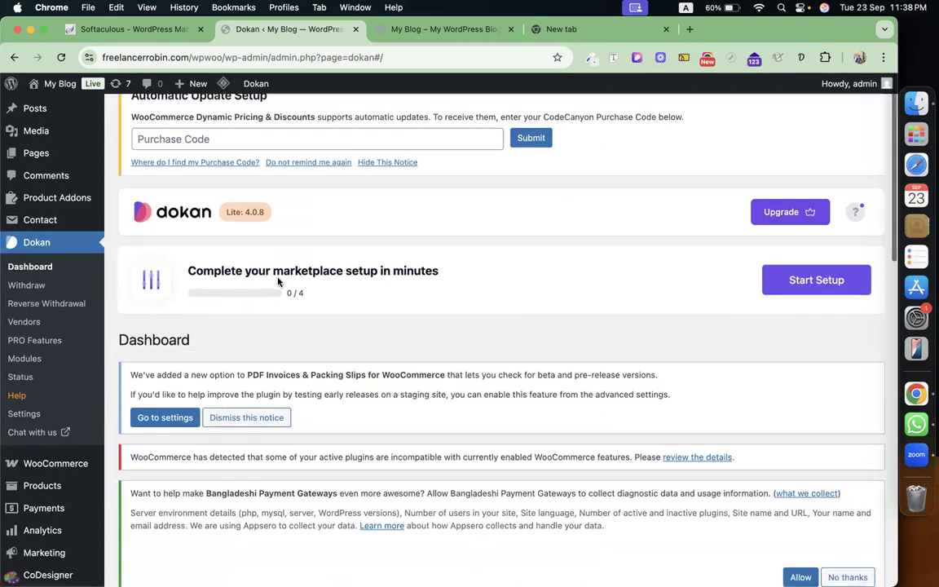
{"action": "scroll", "coordinate": [278, 281], "scroll_direction": "down", "scroll_amount": 10}
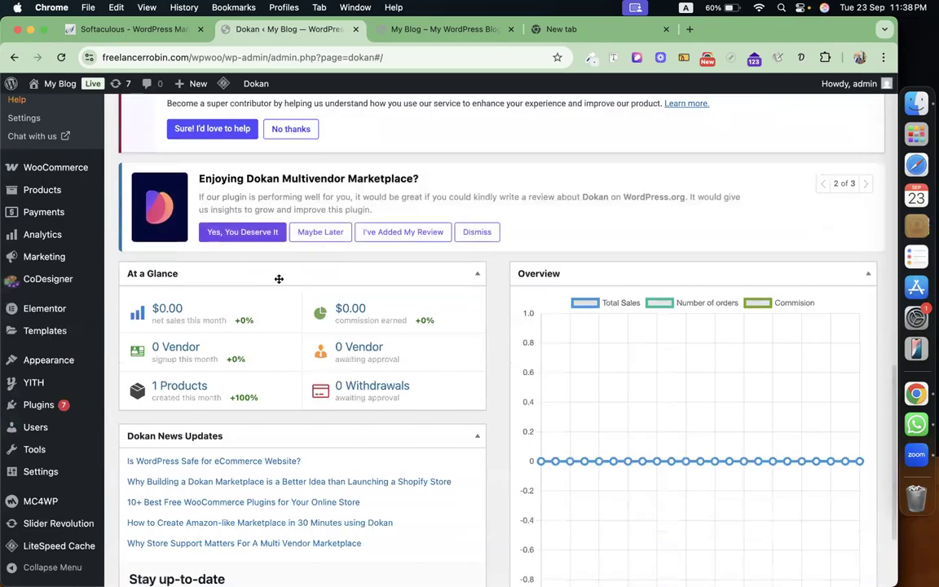
{"action": "scroll", "coordinate": [277, 281], "scroll_direction": "up", "scroll_amount": 15}
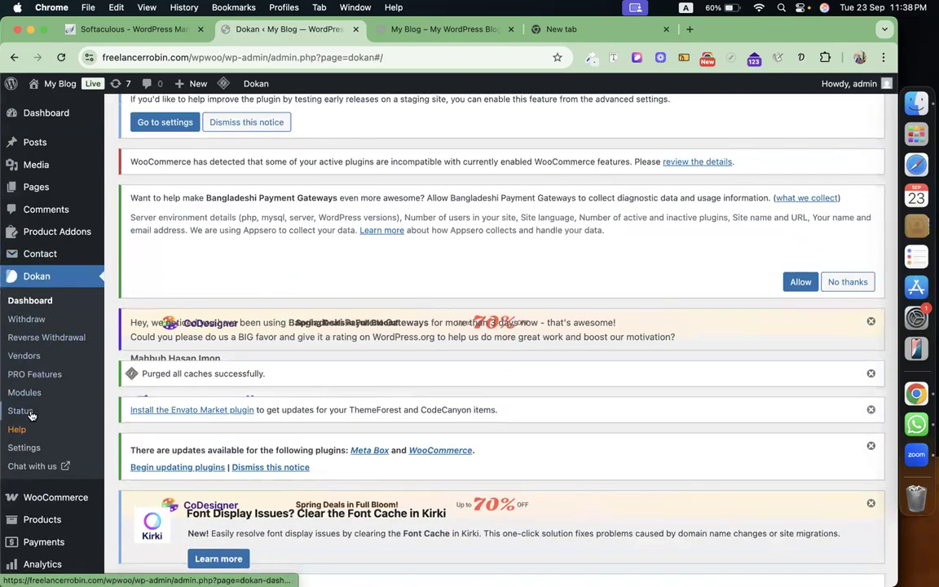
{"action": "left_click", "coordinate": [31, 449]}
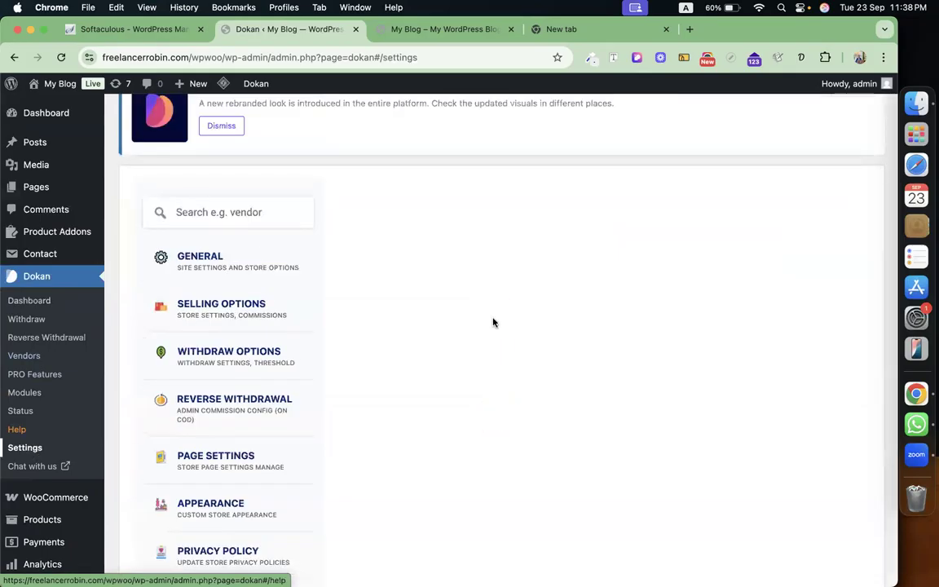
Enable vendor store terms and conditions and save the General settings, keeping the 'shop' store URL.
{"action": "scroll", "coordinate": [492, 323], "scroll_direction": "down", "scroll_amount": 5}
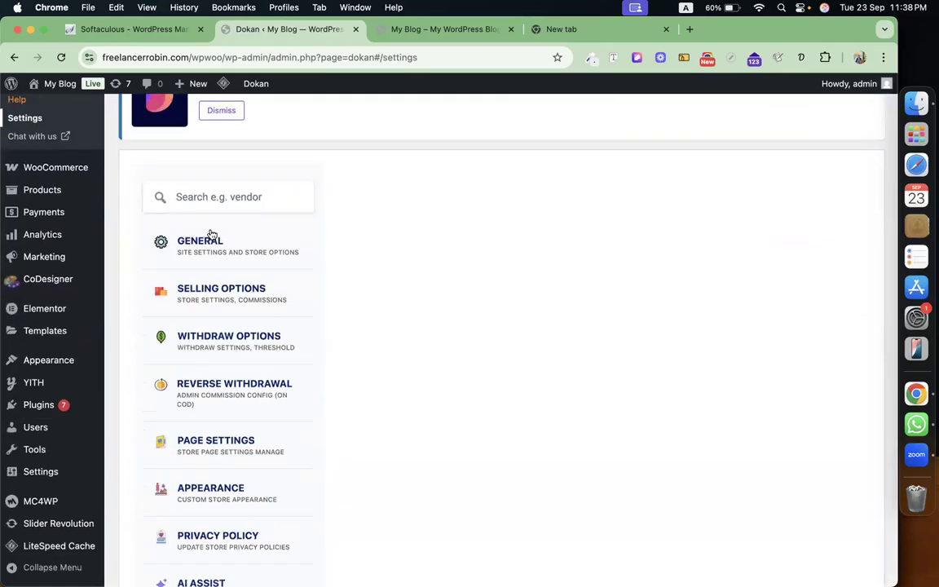
{"action": "scroll", "coordinate": [533, 271], "scroll_direction": "down", "scroll_amount": 3}
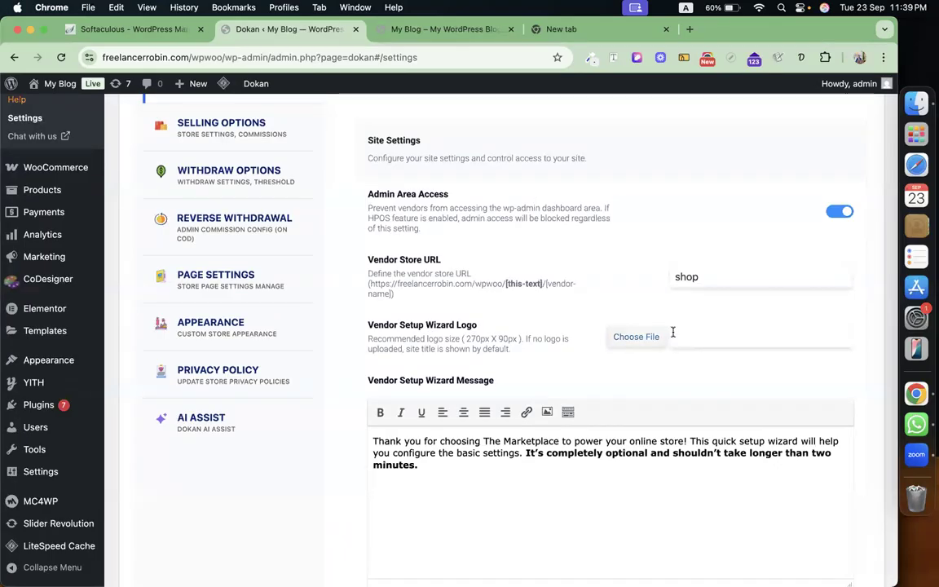
{"action": "scroll", "coordinate": [473, 285], "scroll_direction": "down", "scroll_amount": 5}
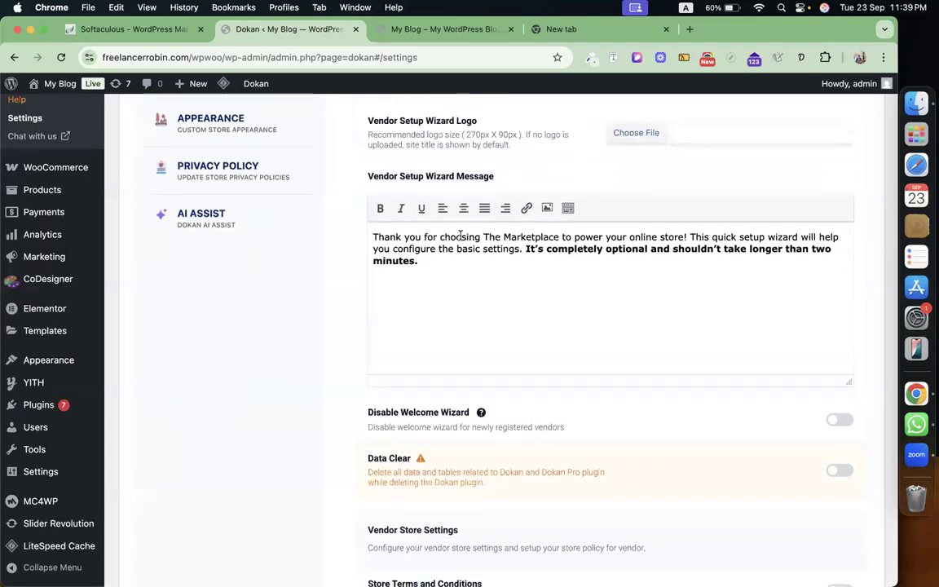
{"action": "scroll", "coordinate": [552, 251], "scroll_direction": "down", "scroll_amount": 8}
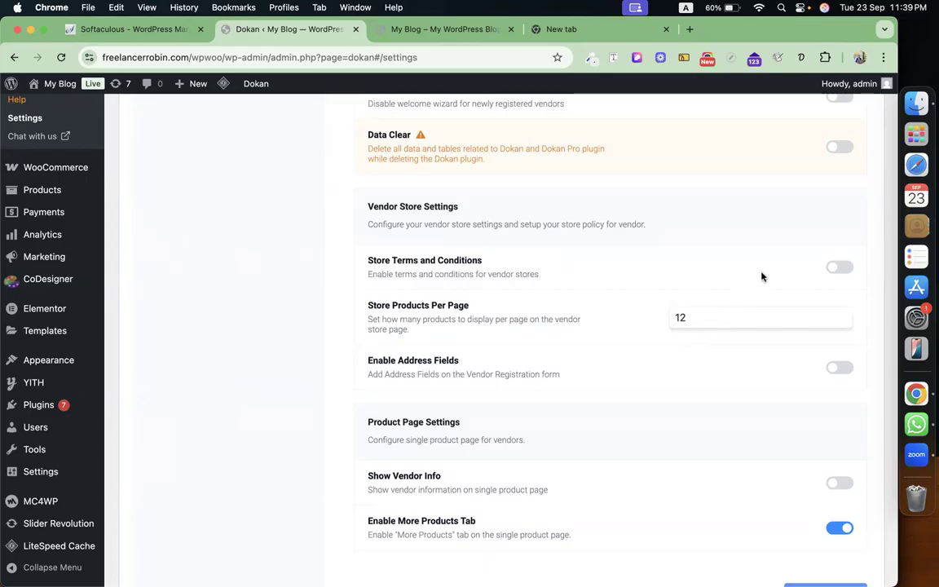
{"action": "left_click", "coordinate": [844, 268]}
{"action": "scroll", "coordinate": [574, 270], "scroll_direction": "down", "scroll_amount": 2}
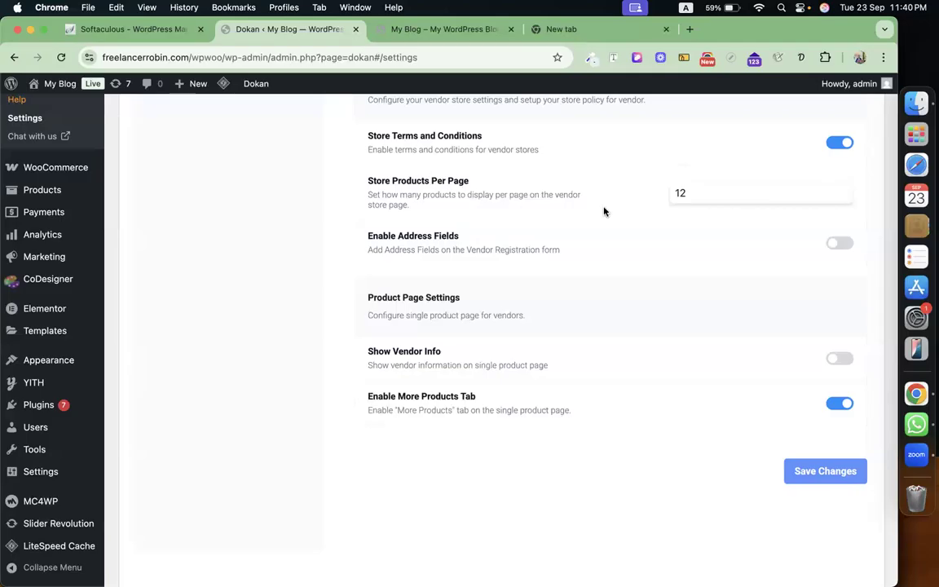
{"action": "scroll", "coordinate": [553, 408], "scroll_direction": "up", "scroll_amount": 10}
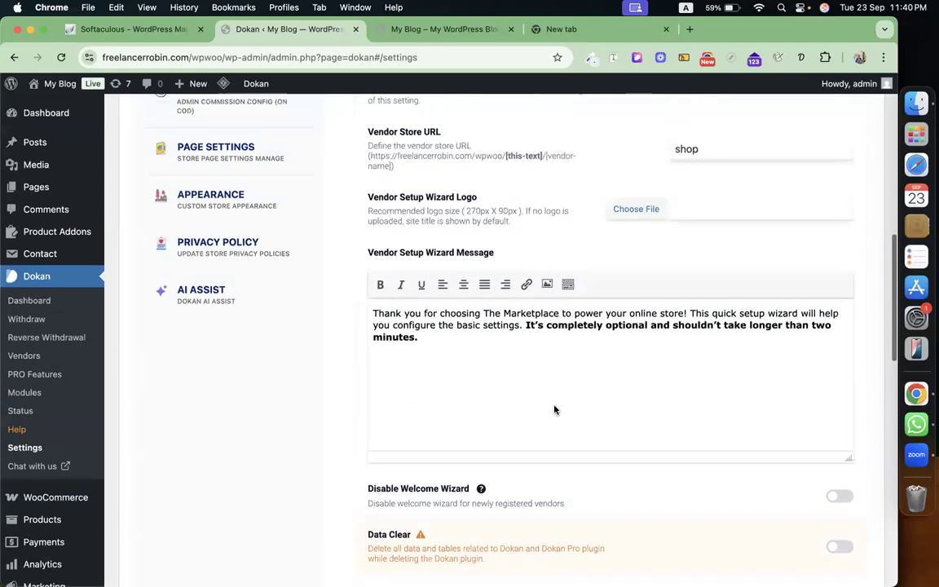
{"action": "scroll", "coordinate": [554, 408], "scroll_direction": "down", "scroll_amount": 8}
{"action": "left_click", "coordinate": [822, 408]}
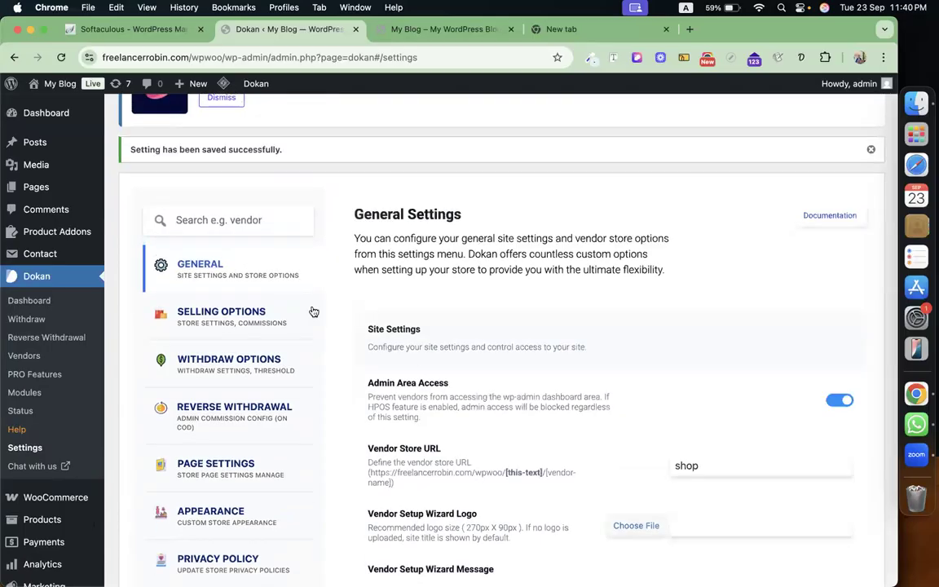
In Selling Options, keep the Fixed commission type and set admin commission to 20%.
{"action": "left_click", "coordinate": [267, 312]}
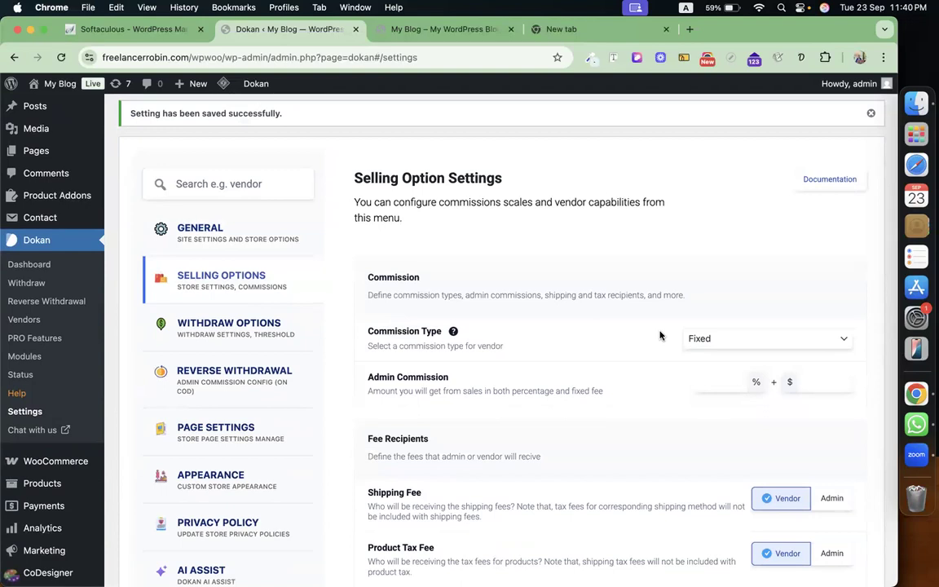
{"action": "left_click", "coordinate": [745, 340]}
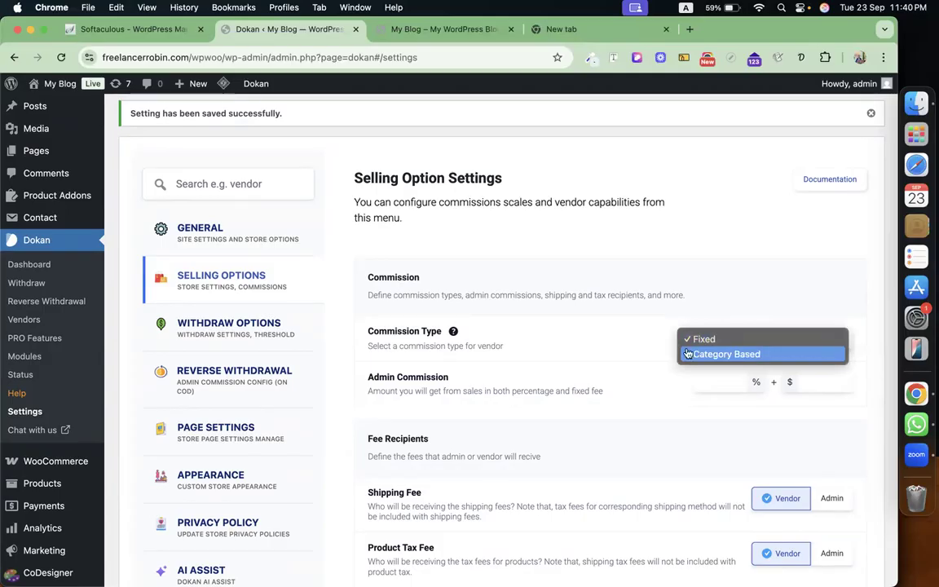
{"action": "left_click", "coordinate": [608, 346]}
{"action": "left_click", "coordinate": [735, 379]}
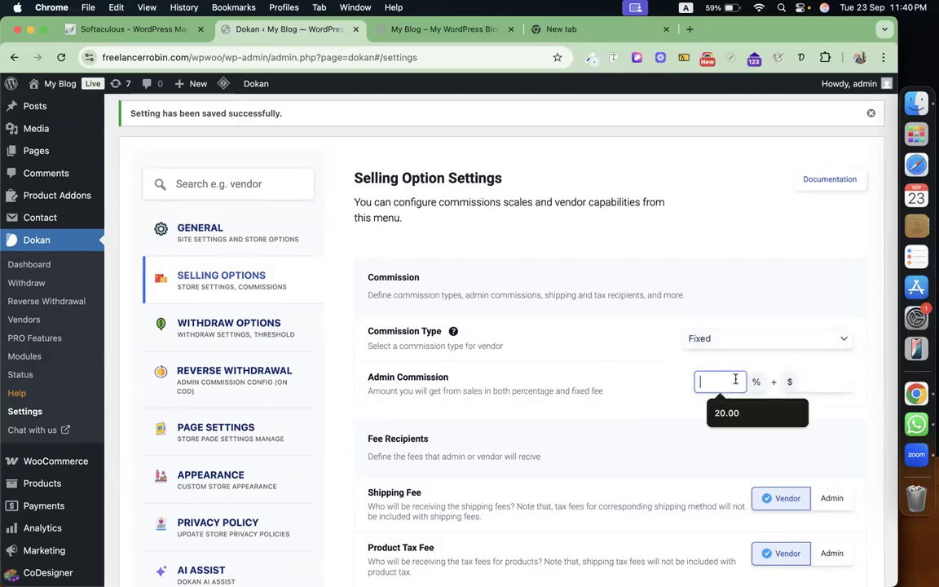
{"action": "type", "text": "20"}
{"action": "left_click", "coordinate": [668, 358]}
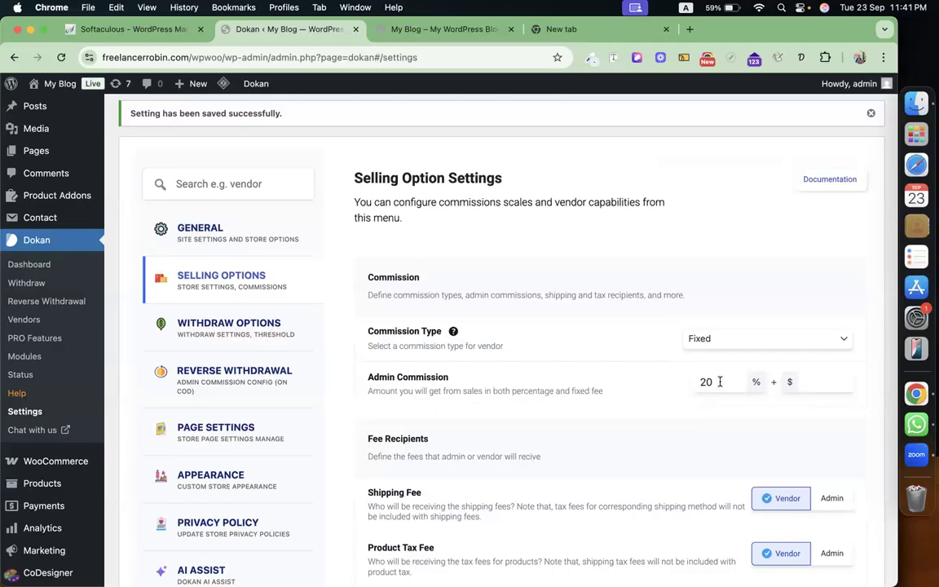
Make Admin the recipient of shipping fee, product tax fee and shipping tax fee.
{"action": "scroll", "coordinate": [639, 447], "scroll_direction": "down", "scroll_amount": 3}
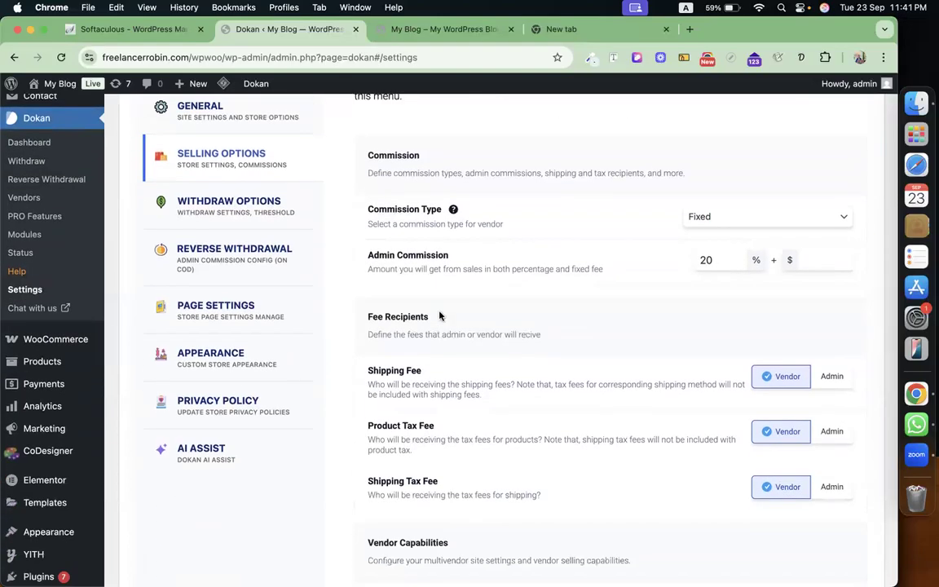
{"action": "left_click", "coordinate": [830, 376]}
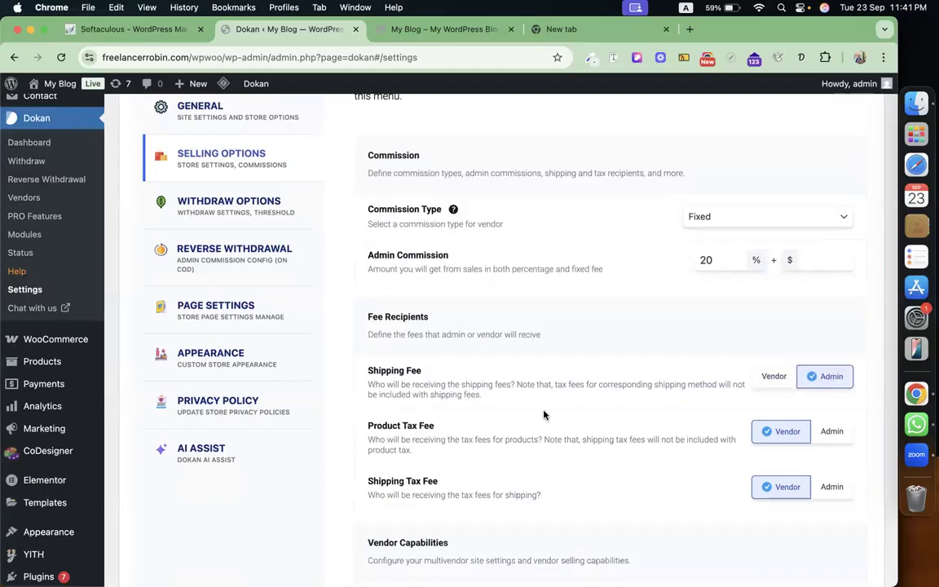
{"action": "left_click", "coordinate": [831, 433]}
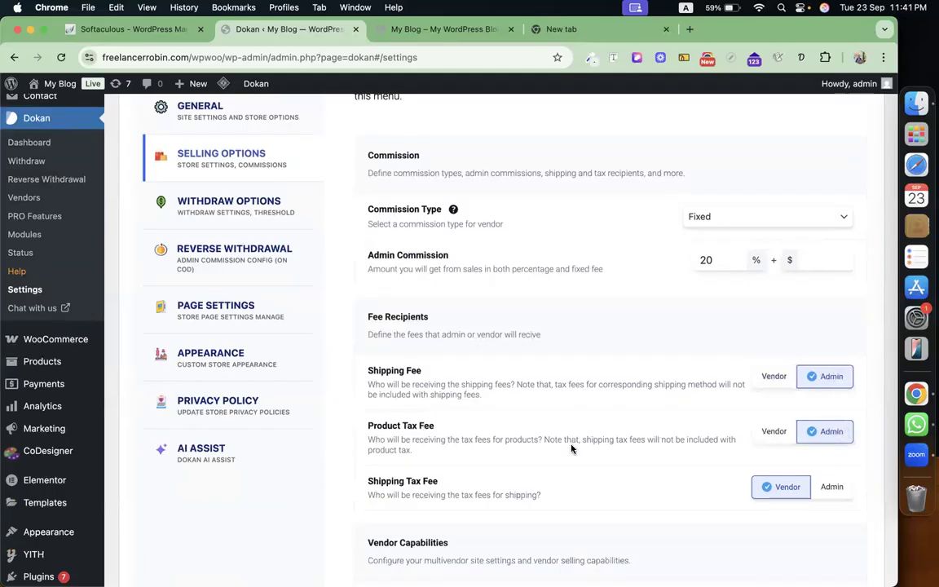
{"action": "scroll", "coordinate": [571, 448], "scroll_direction": "down", "scroll_amount": 4}
{"action": "left_click", "coordinate": [830, 333]}
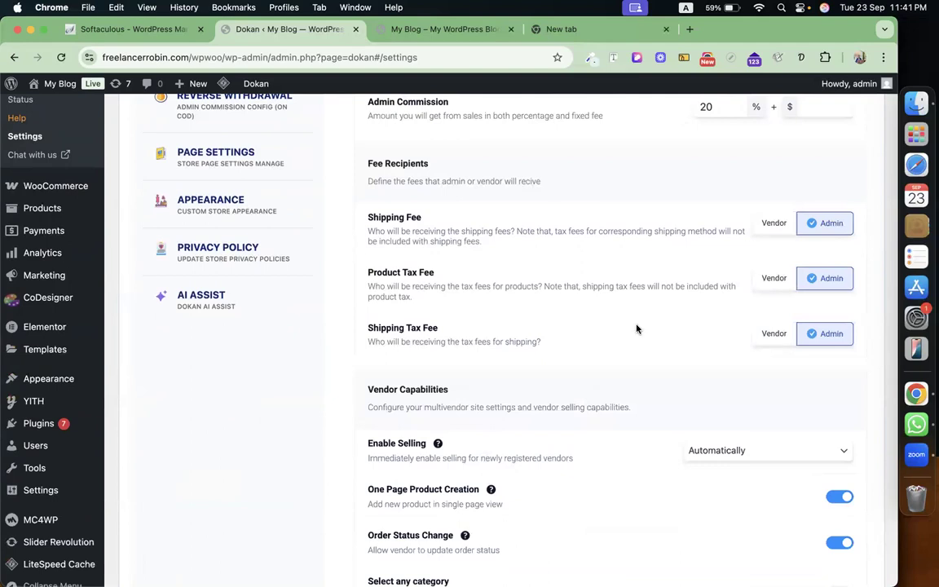
Keep selling enabled automatically for new vendors.
{"action": "scroll", "coordinate": [637, 328], "scroll_direction": "down", "scroll_amount": 3}
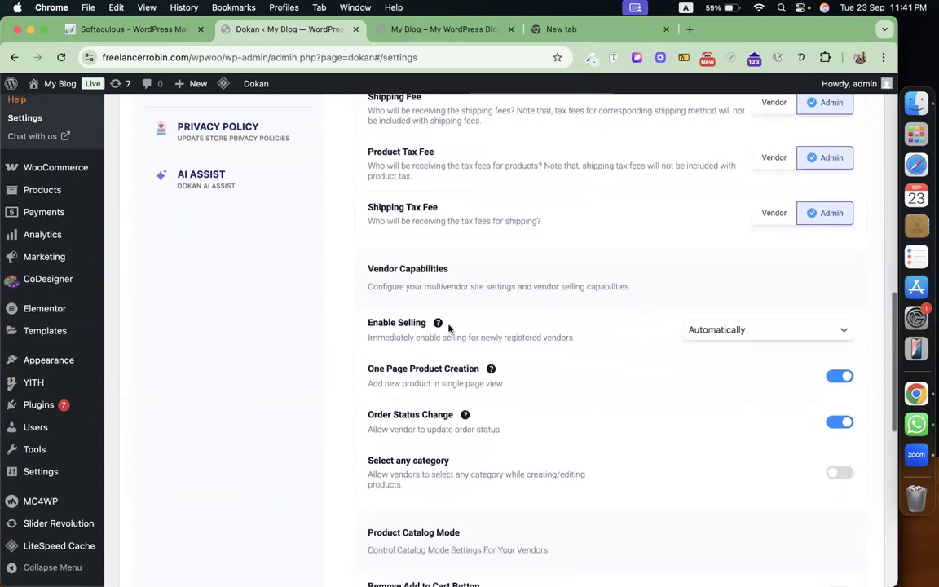
{"action": "left_click", "coordinate": [789, 334]}
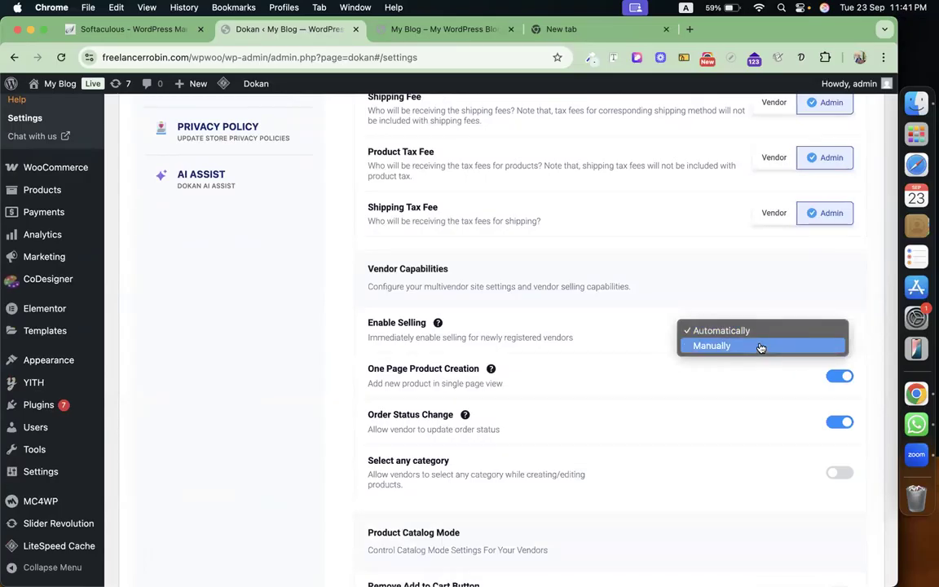
{"action": "left_click", "coordinate": [609, 330]}
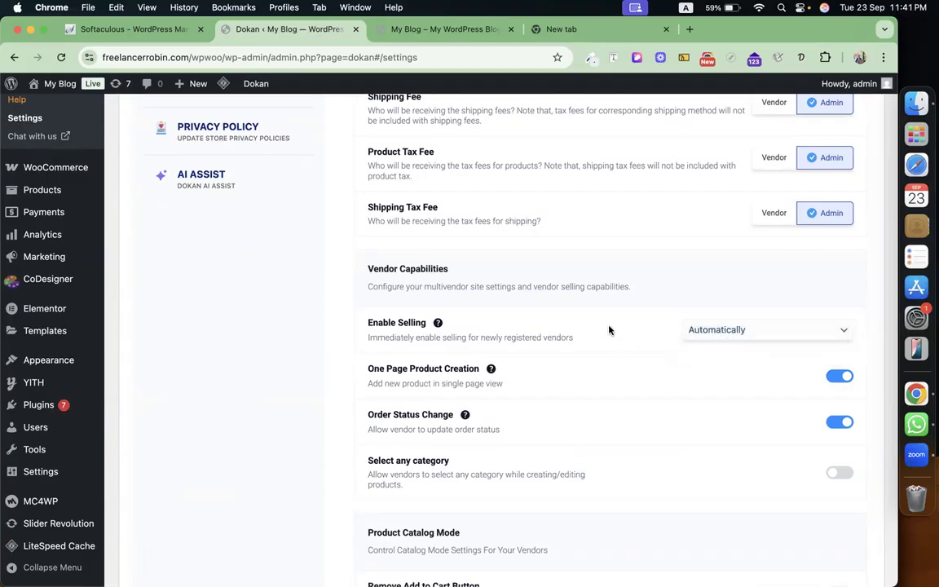
{"action": "scroll", "coordinate": [609, 329], "scroll_direction": "down", "scroll_amount": 2}
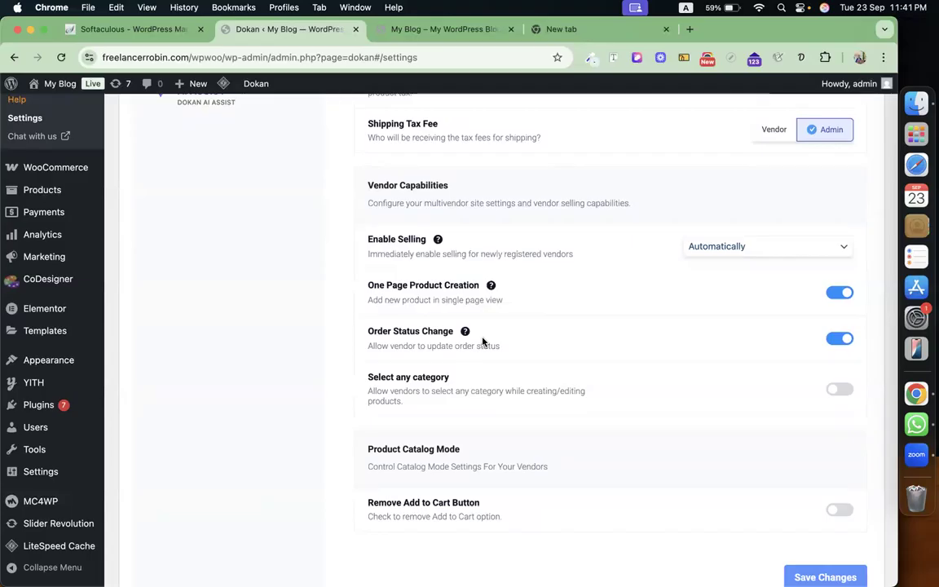
Disable the vendor Order Status Change capability and save the selling options.
{"action": "left_click", "coordinate": [838, 338]}
{"action": "scroll", "coordinate": [638, 379], "scroll_direction": "down", "scroll_amount": 3}
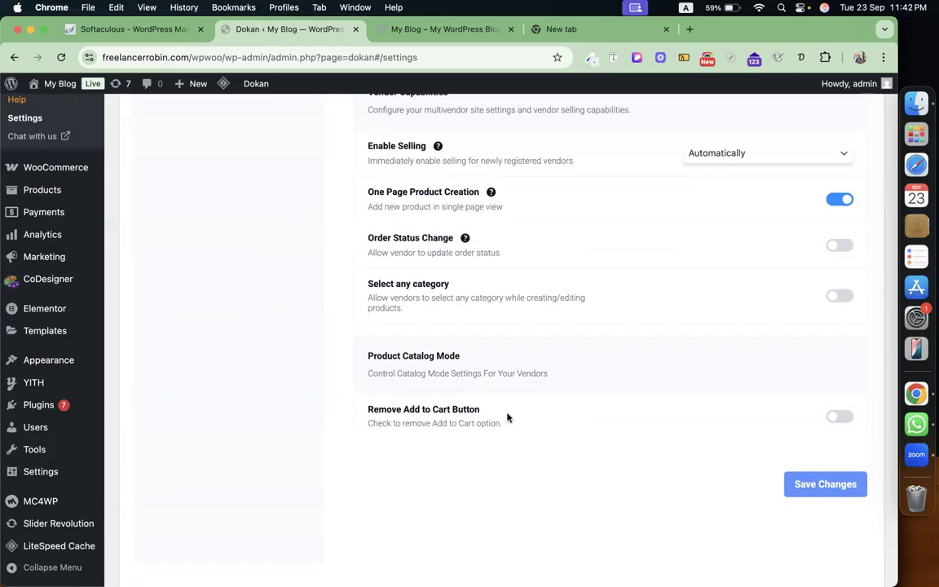
{"action": "left_click", "coordinate": [818, 484]}
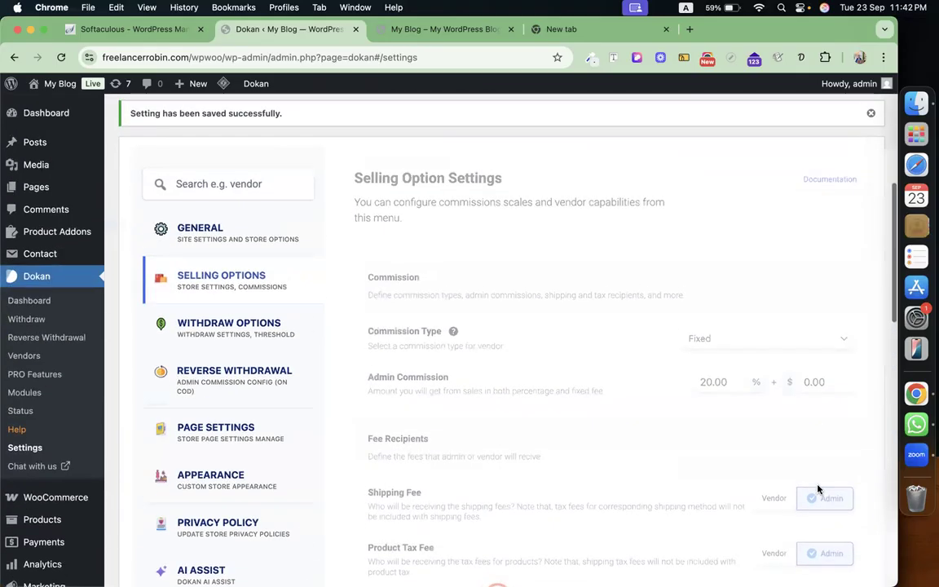
Enable Bank Transfer as a withdraw method, set the minimum withdraw limit to 500, and save.
{"action": "left_click", "coordinate": [244, 334]}
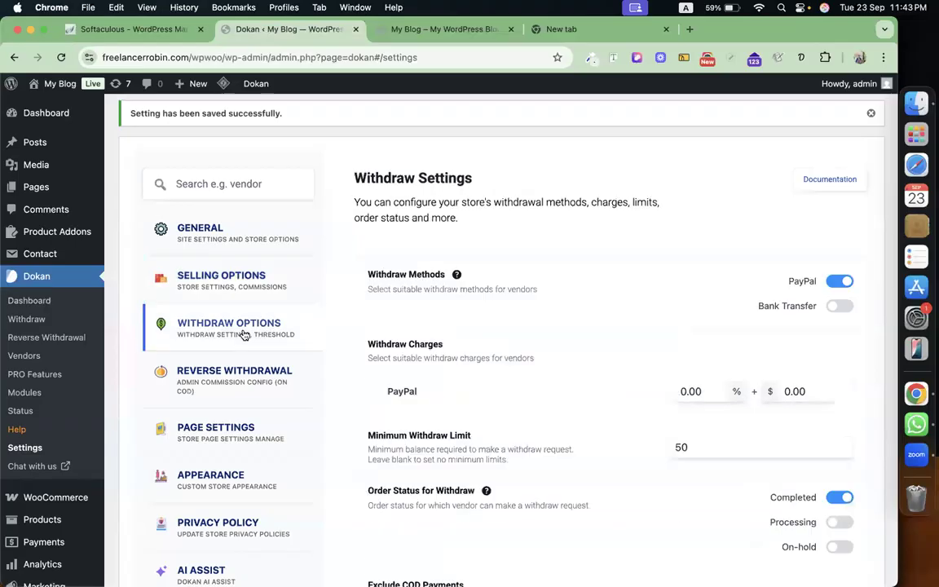
{"action": "left_click", "coordinate": [836, 308]}
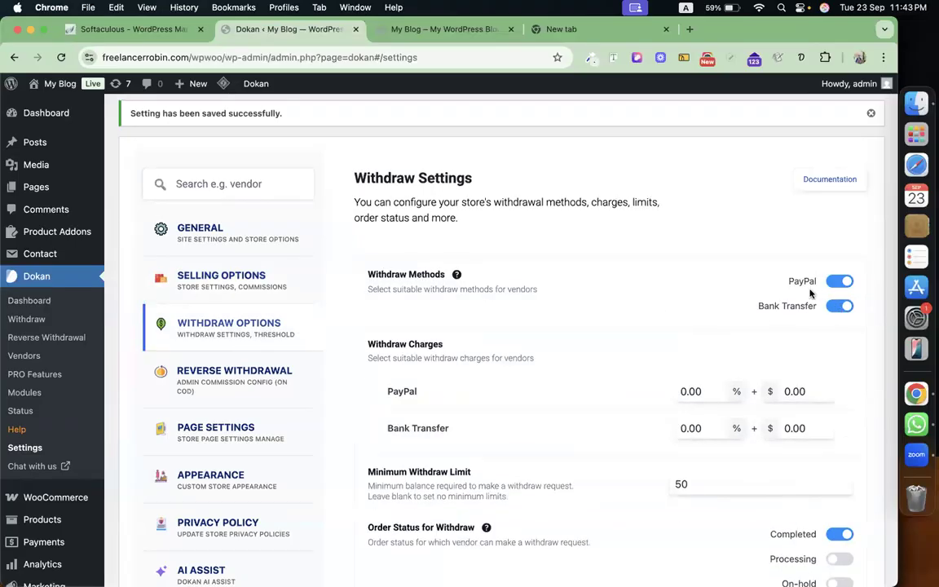
{"action": "scroll", "coordinate": [643, 340], "scroll_direction": "down", "scroll_amount": 3}
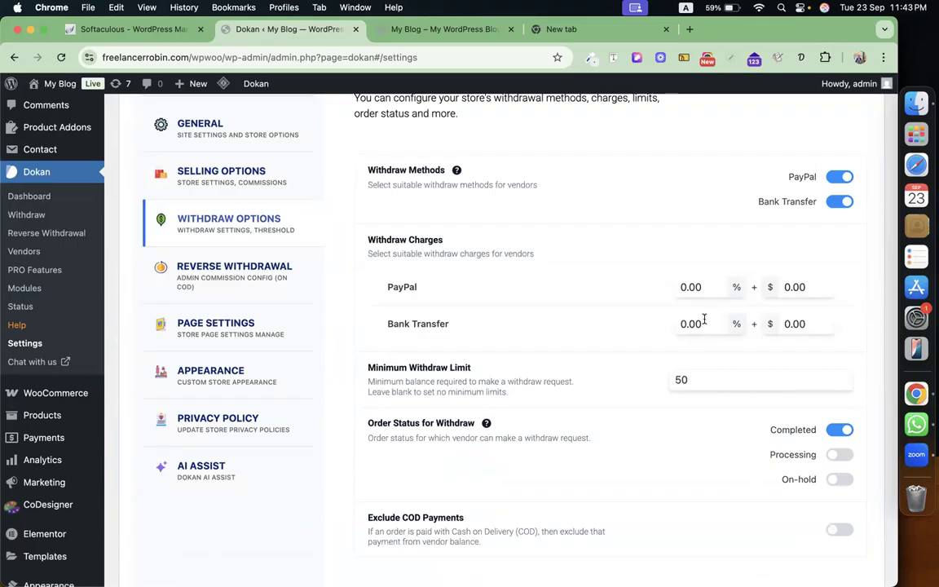
{"action": "scroll", "coordinate": [706, 305], "scroll_direction": "down", "scroll_amount": 3}
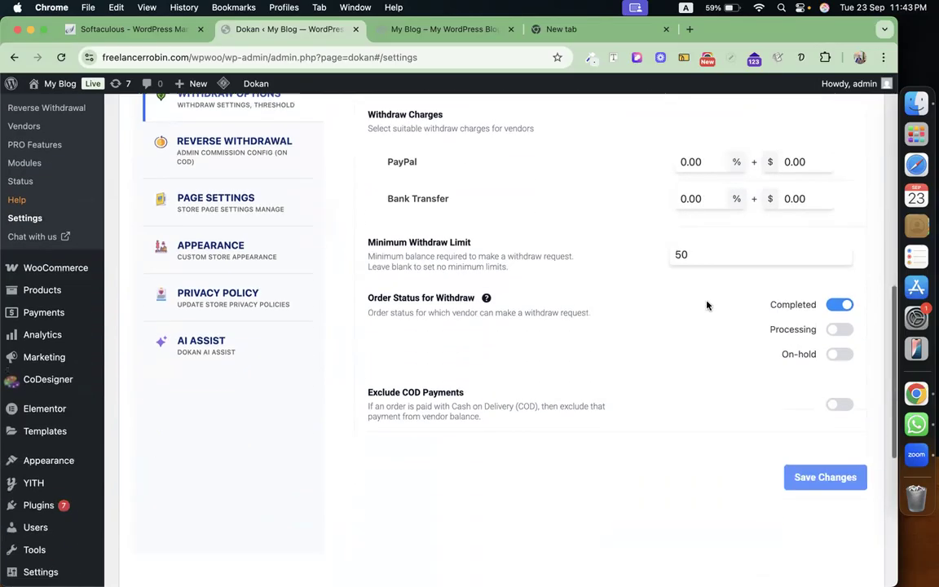
{"action": "left_click", "coordinate": [700, 254]}
{"action": "type", "text": "0"}
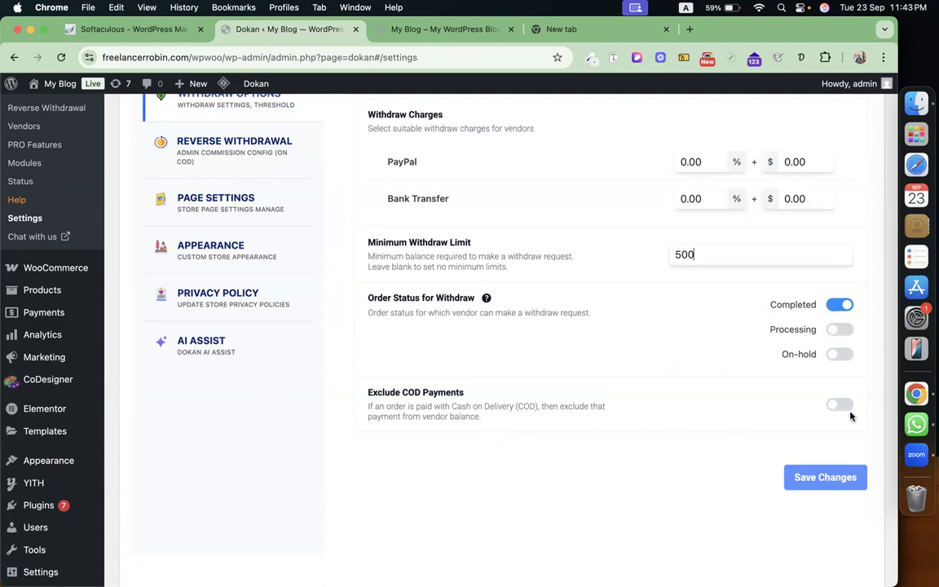
{"action": "left_click", "coordinate": [814, 480]}
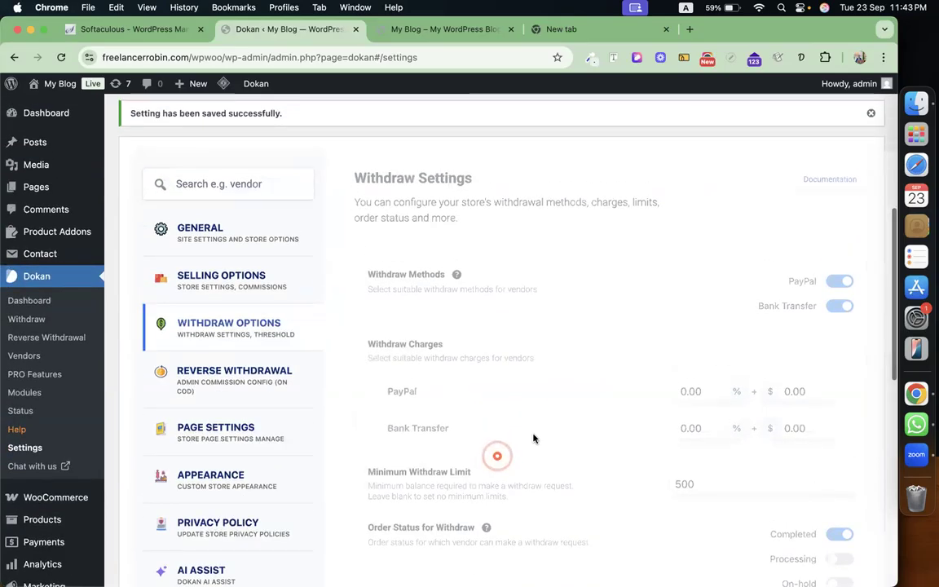
Scroll through the Reverse Withdrawal settings, then bring up the Page Settings section.
{"action": "left_click", "coordinate": [277, 374]}
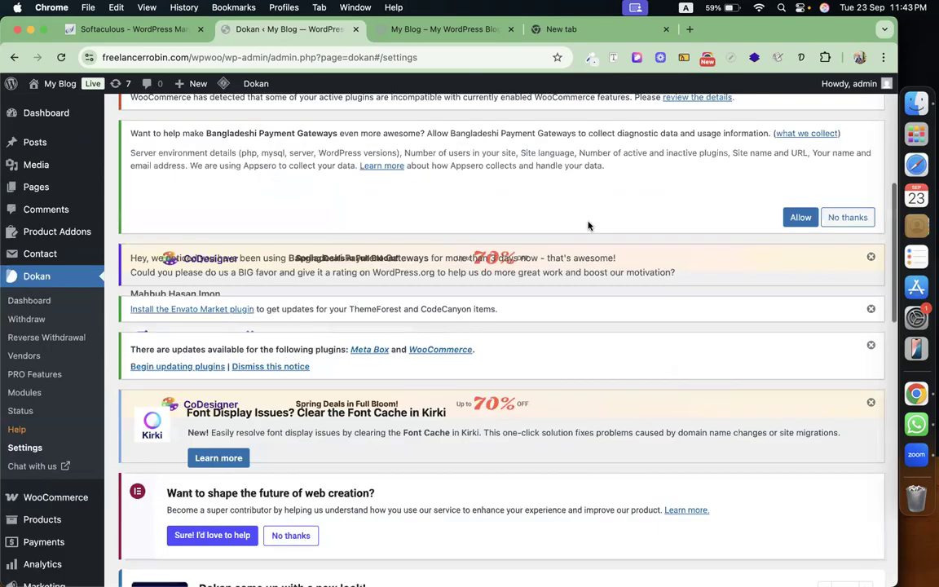
{"action": "scroll", "coordinate": [590, 223], "scroll_direction": "up", "scroll_amount": 3}
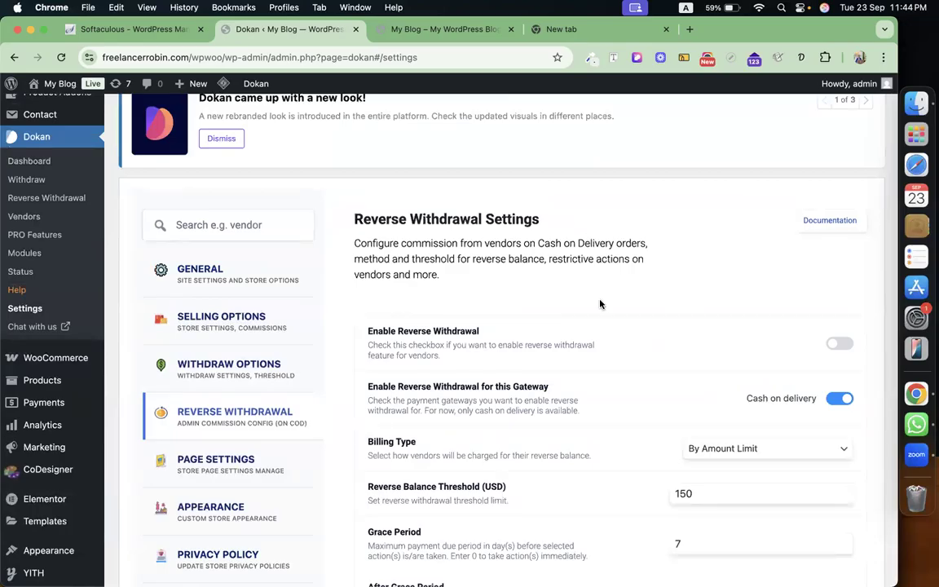
{"action": "scroll", "coordinate": [624, 371], "scroll_direction": "down", "scroll_amount": 1}
{"action": "scroll", "coordinate": [624, 372], "scroll_direction": "down", "scroll_amount": 3}
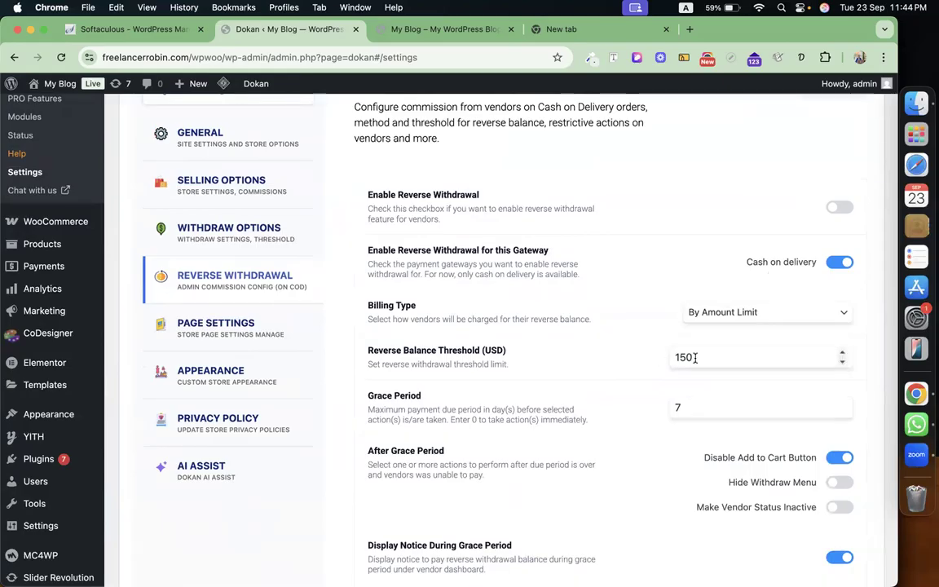
{"action": "scroll", "coordinate": [694, 357], "scroll_direction": "down", "scroll_amount": 5}
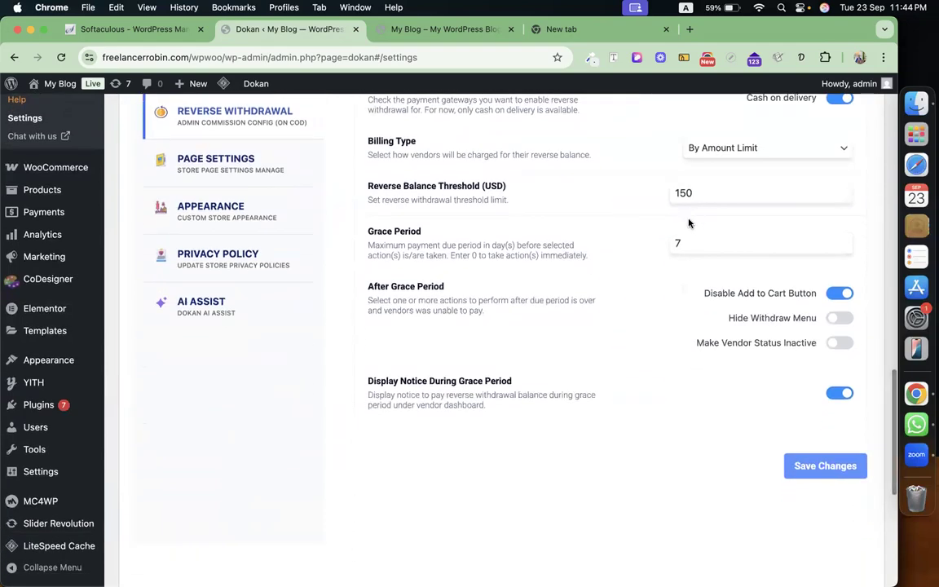
{"action": "scroll", "coordinate": [513, 265], "scroll_direction": "up", "scroll_amount": 12}
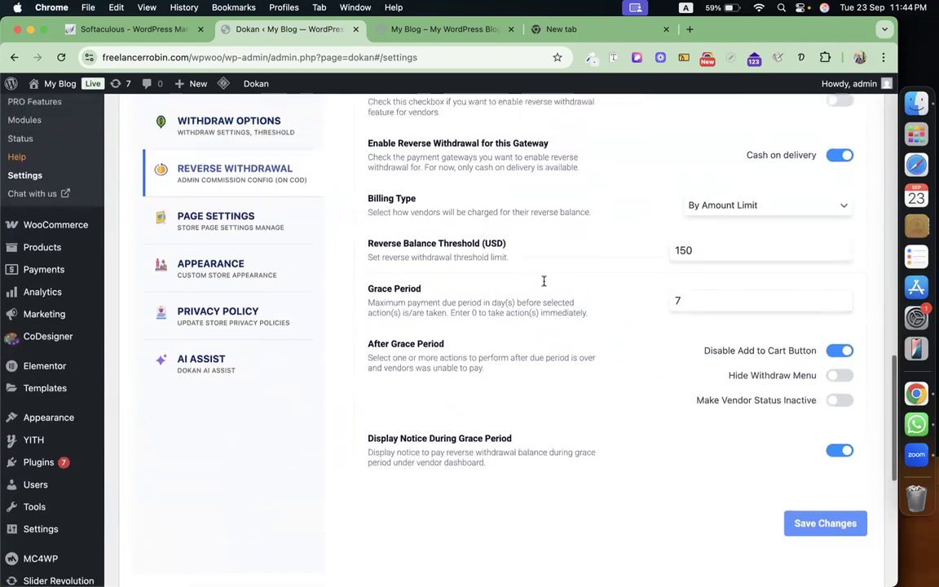
{"action": "scroll", "coordinate": [367, 317], "scroll_direction": "down", "scroll_amount": 9}
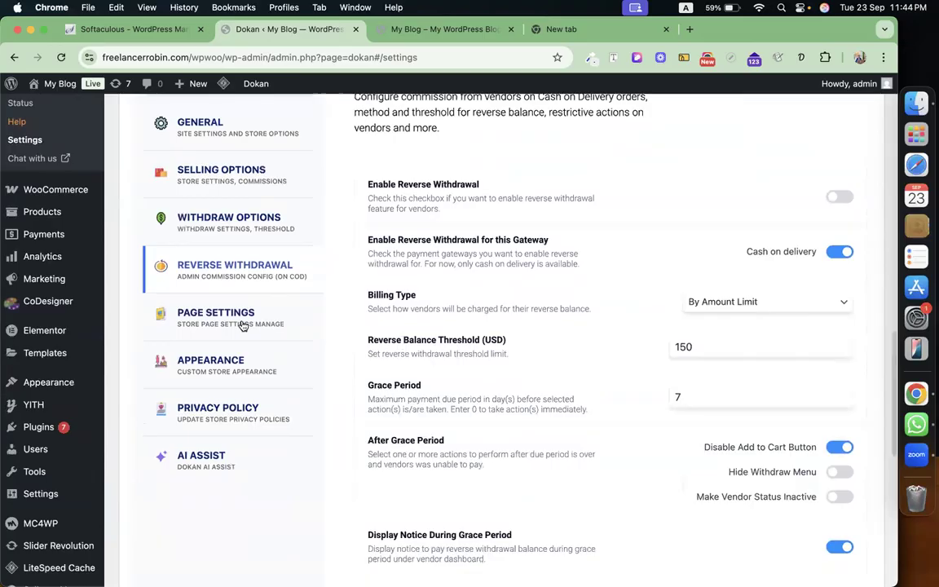
{"action": "left_click", "coordinate": [243, 326]}
{"action": "scroll", "coordinate": [245, 326], "scroll_direction": "up", "scroll_amount": 1}
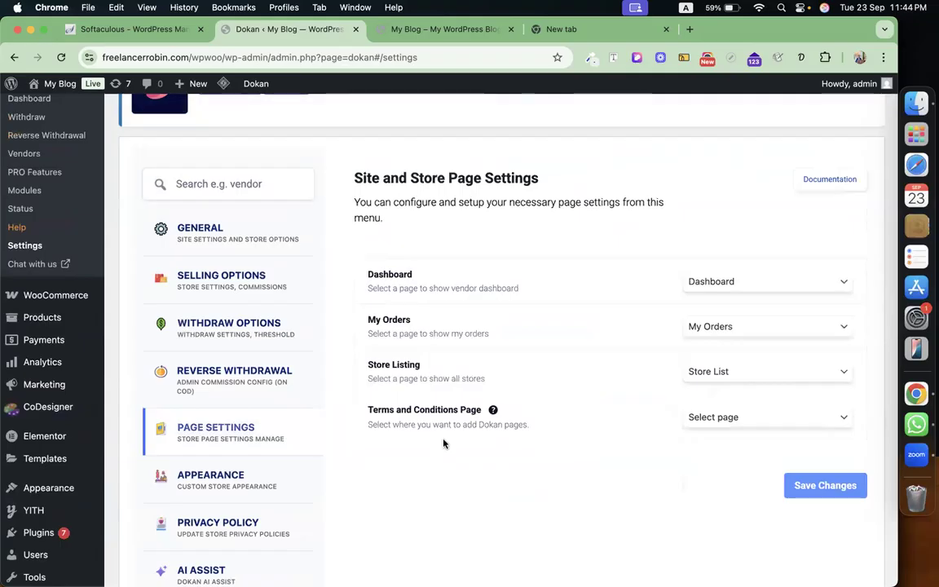
Assign the 'Term & Conditions' page as the Terms and Conditions Page and save.
{"action": "left_click", "coordinate": [807, 417]}
{"action": "scroll", "coordinate": [769, 537], "scroll_direction": "down", "scroll_amount": 5}
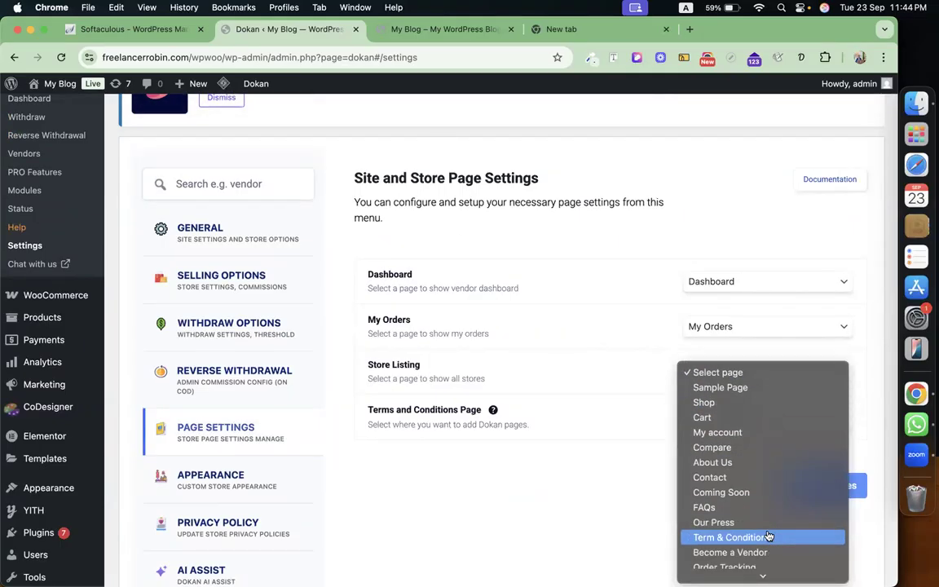
{"action": "left_click", "coordinate": [756, 480]}
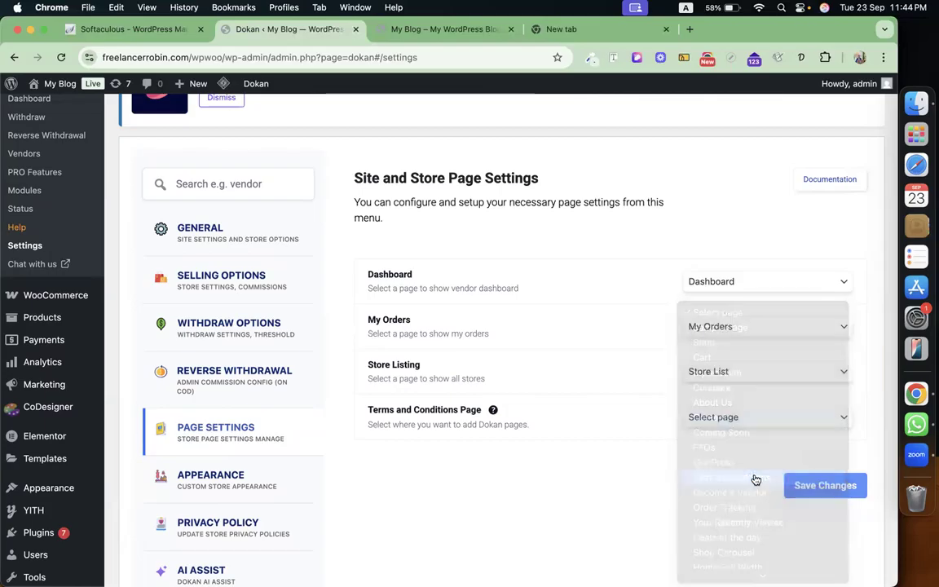
{"action": "left_click", "coordinate": [833, 485]}
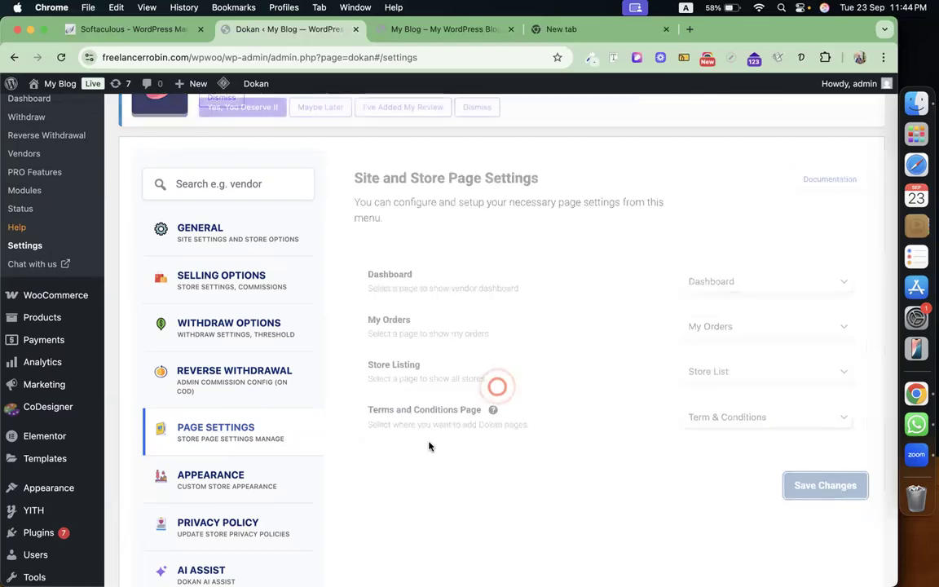
{"action": "scroll", "coordinate": [238, 484], "scroll_direction": "down", "scroll_amount": 2}
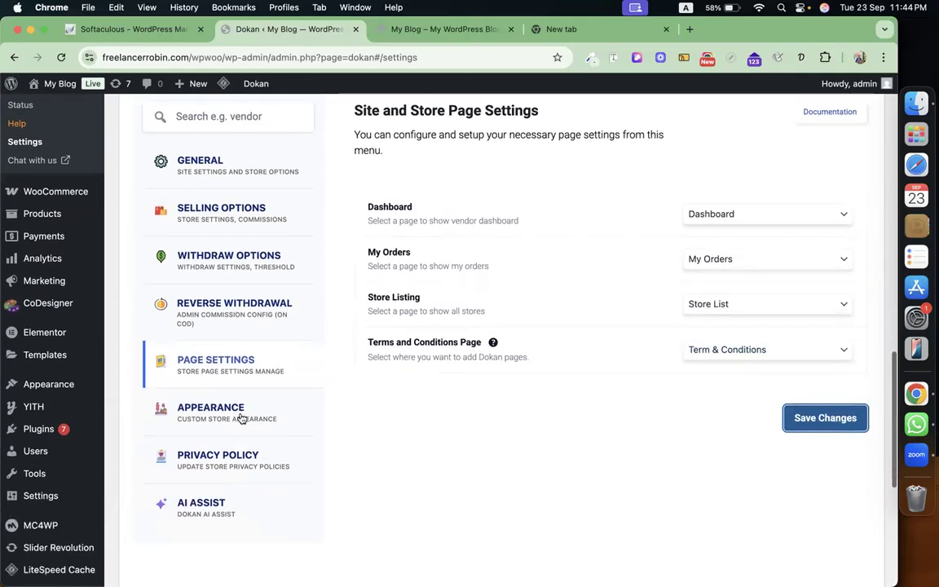
Scroll through the Appearance settings covering map, reCAPTCHA and store header options.
{"action": "left_click", "coordinate": [246, 415]}
{"action": "scroll", "coordinate": [526, 360], "scroll_direction": "down", "scroll_amount": 5}
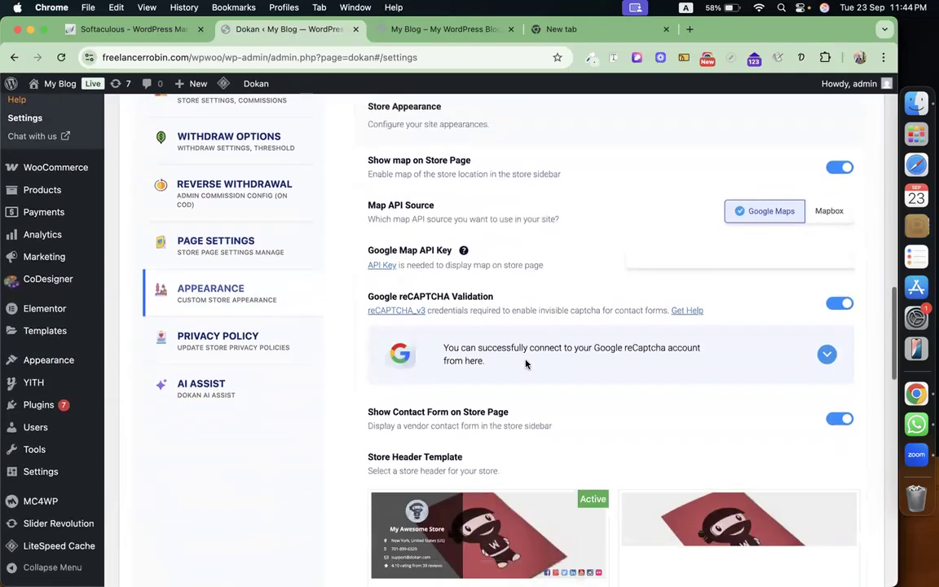
{"action": "scroll", "coordinate": [524, 363], "scroll_direction": "up", "scroll_amount": 4}
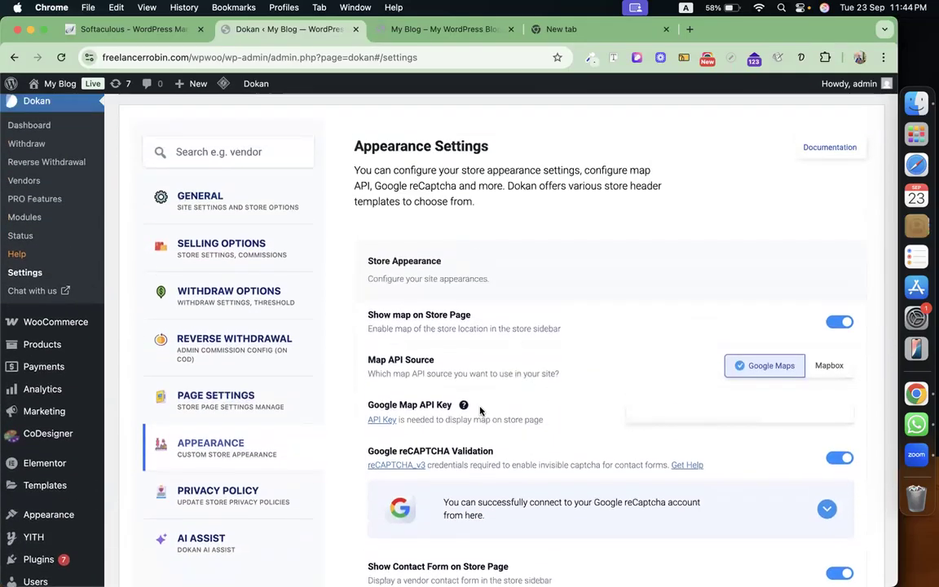
{"action": "scroll", "coordinate": [538, 416], "scroll_direction": "down", "scroll_amount": 2}
{"action": "scroll", "coordinate": [559, 383], "scroll_direction": "up", "scroll_amount": 3}
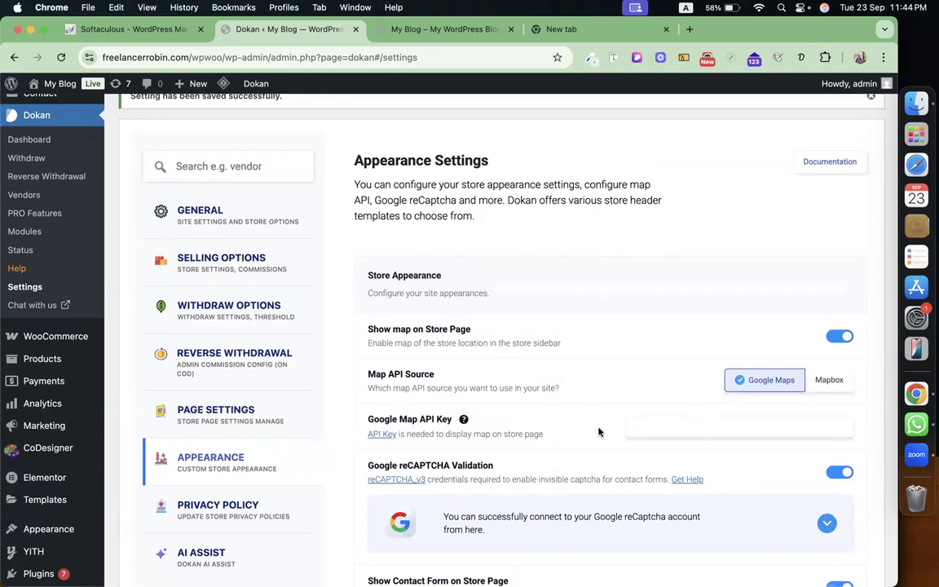
{"action": "scroll", "coordinate": [304, 524], "scroll_direction": "down", "scroll_amount": 3}
Choose 'Term & Conditions' as the Dokan Privacy Page and save the privacy settings.
{"action": "left_click", "coordinate": [250, 360]}
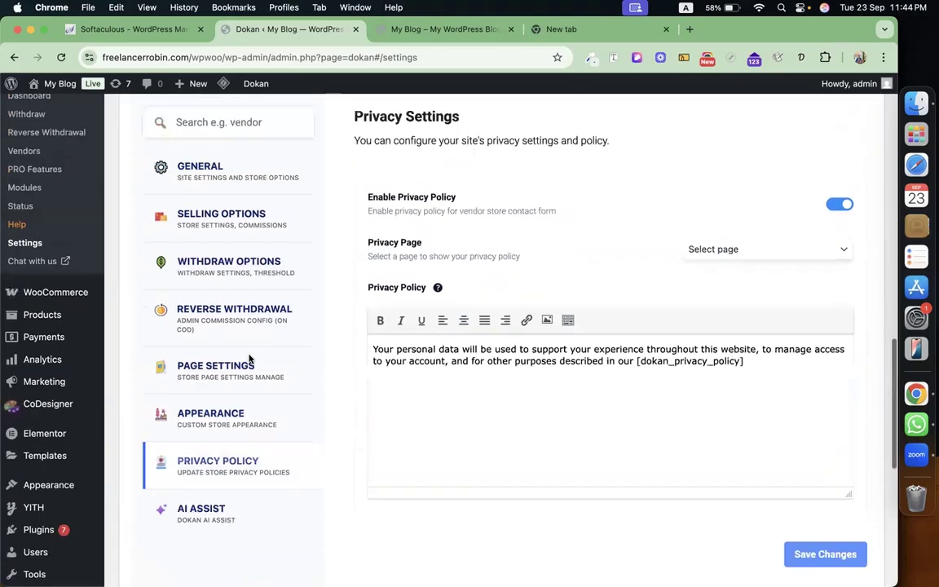
{"action": "scroll", "coordinate": [461, 367], "scroll_direction": "down", "scroll_amount": 1}
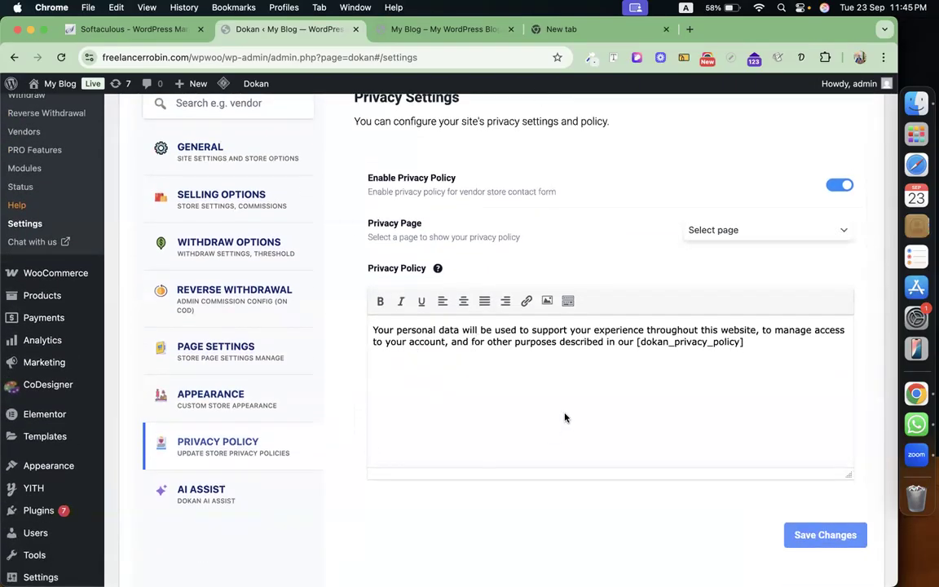
{"action": "scroll", "coordinate": [562, 416], "scroll_direction": "up", "scroll_amount": 5}
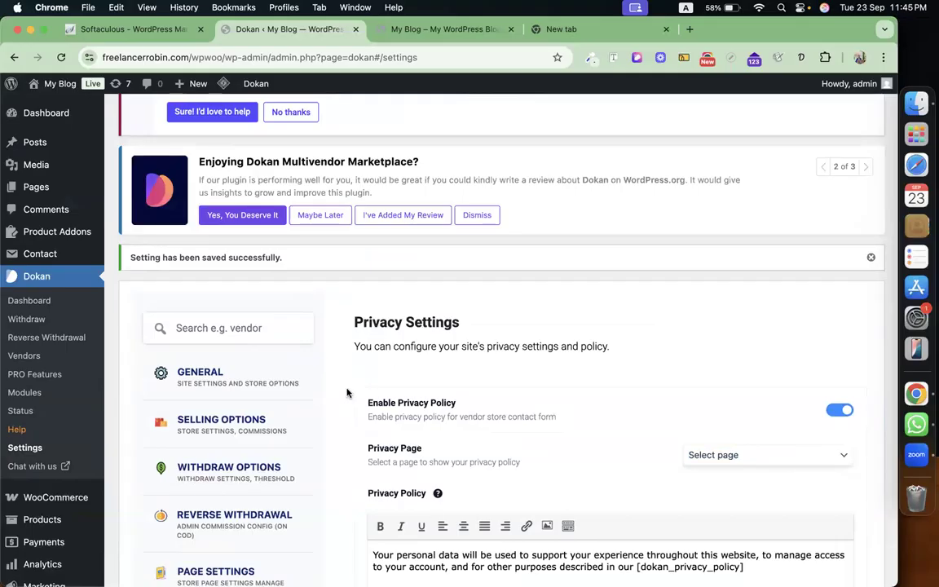
{"action": "left_click", "coordinate": [737, 454]}
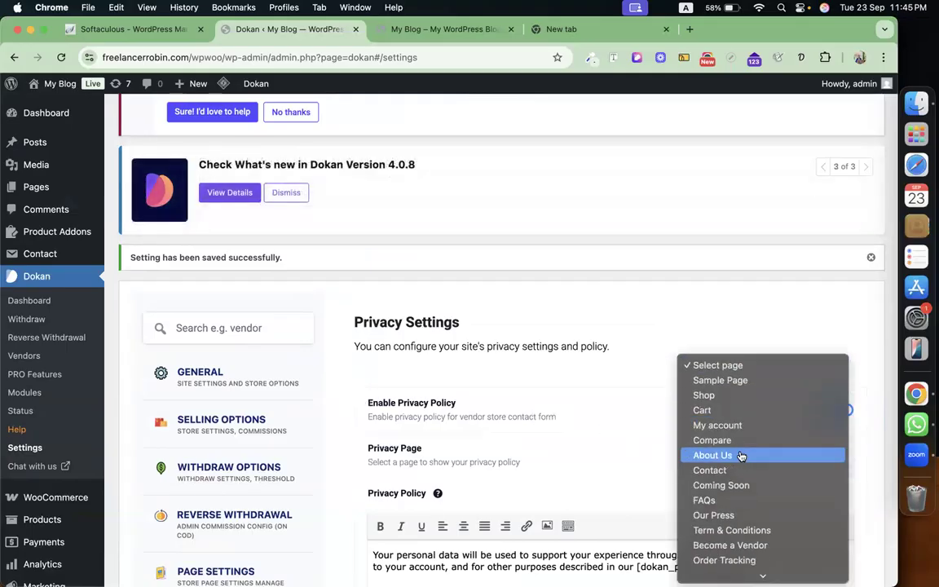
{"action": "scroll", "coordinate": [740, 455], "scroll_direction": "down", "scroll_amount": 10}
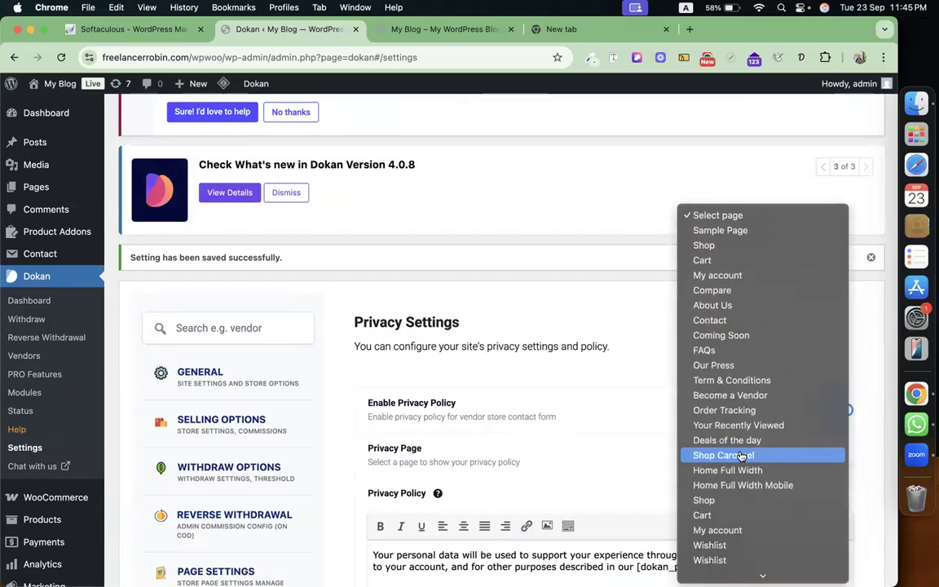
{"action": "scroll", "coordinate": [742, 456], "scroll_direction": "down", "scroll_amount": 1}
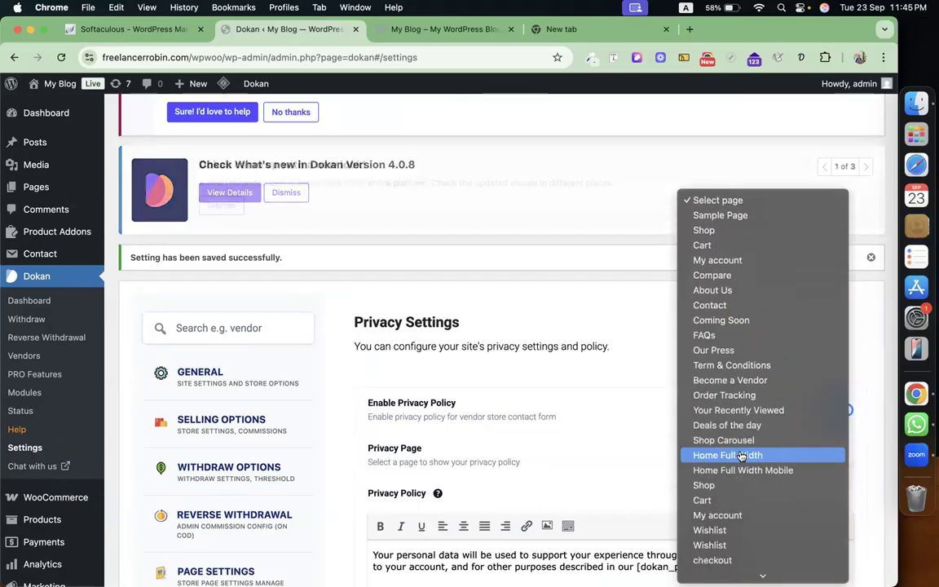
{"action": "scroll", "coordinate": [741, 456], "scroll_direction": "down", "scroll_amount": 3}
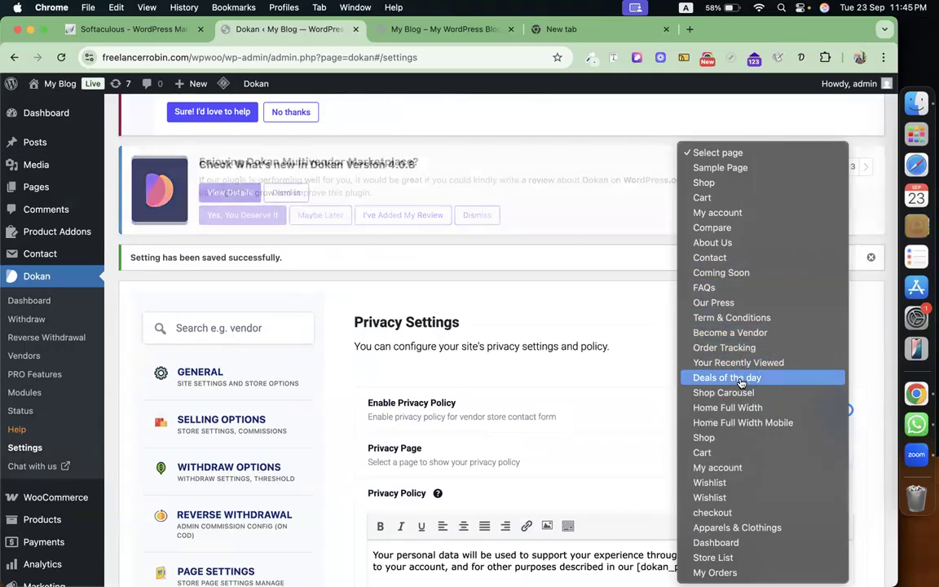
{"action": "left_click", "coordinate": [746, 317]}
{"action": "scroll", "coordinate": [571, 436], "scroll_direction": "down", "scroll_amount": 2}
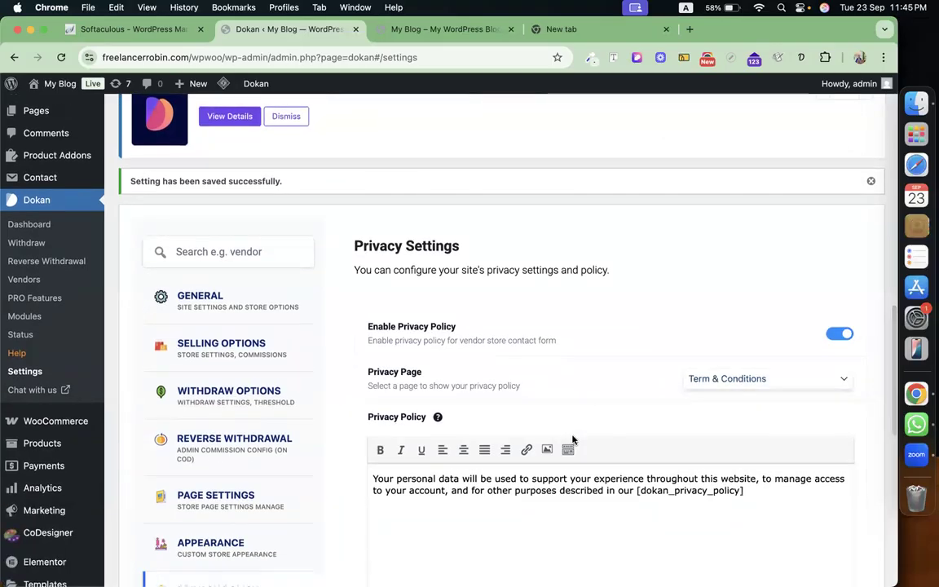
{"action": "scroll", "coordinate": [222, 463], "scroll_direction": "down", "scroll_amount": 10}
{"action": "scroll", "coordinate": [537, 392], "scroll_direction": "up", "scroll_amount": 6}
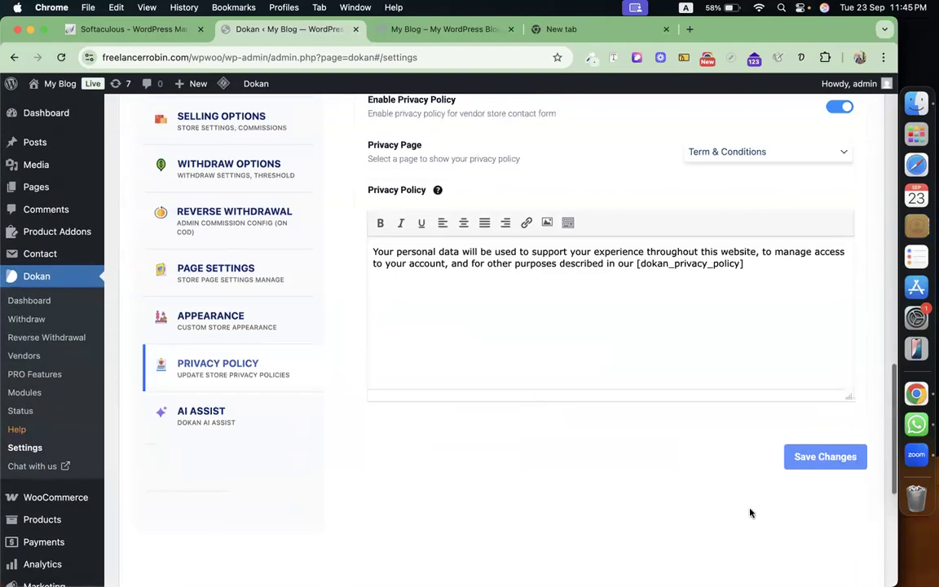
{"action": "left_click", "coordinate": [825, 458]}
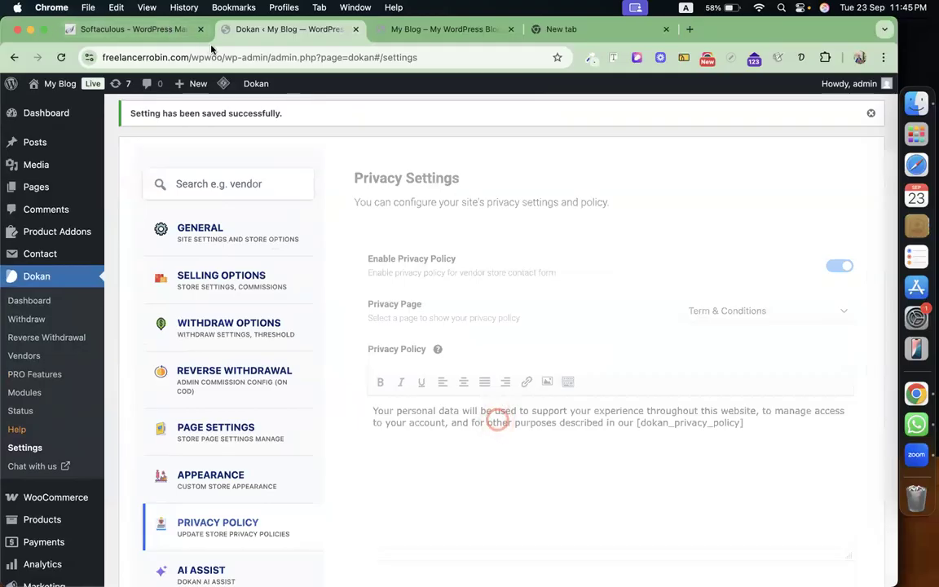
Copy the site address and load the freelancerrobin.com/wpwoo storefront in another Chrome profile.
{"action": "left_click_drag", "start_coordinate": [221, 53], "coordinate": [97, 71]}
{"action": "key", "text": "cmd+c"}
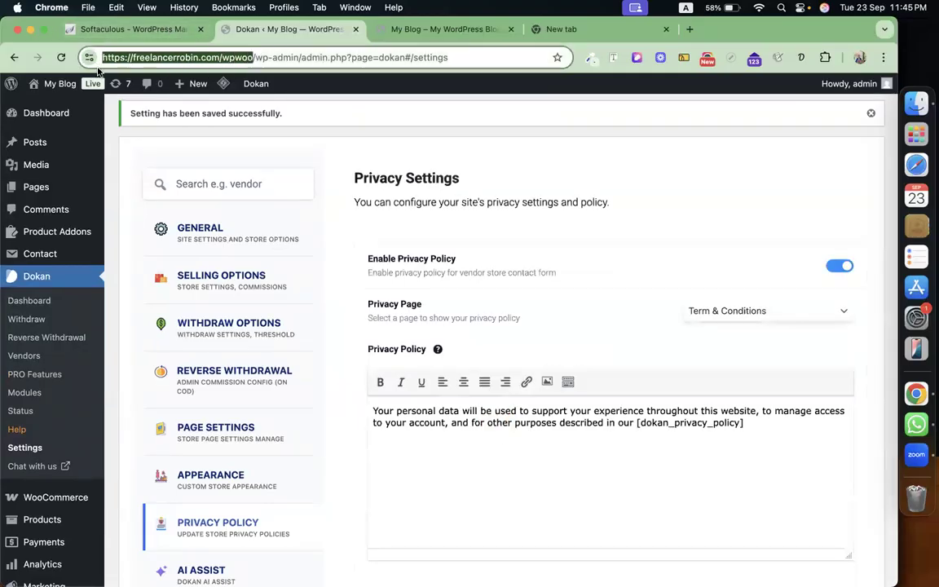
{"action": "left_click", "coordinate": [859, 59]}
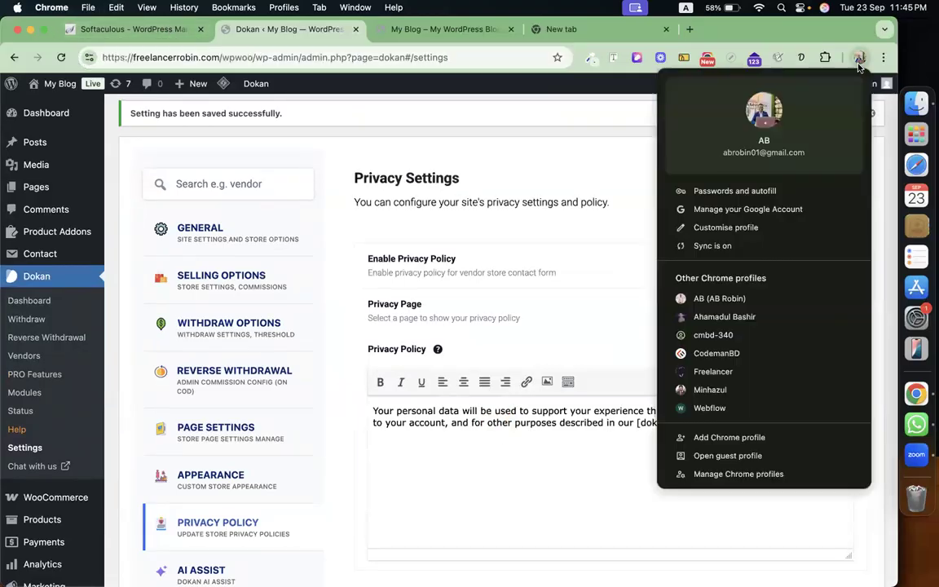
{"action": "left_click", "coordinate": [781, 327]}
{"action": "key", "text": "cmd+v"}
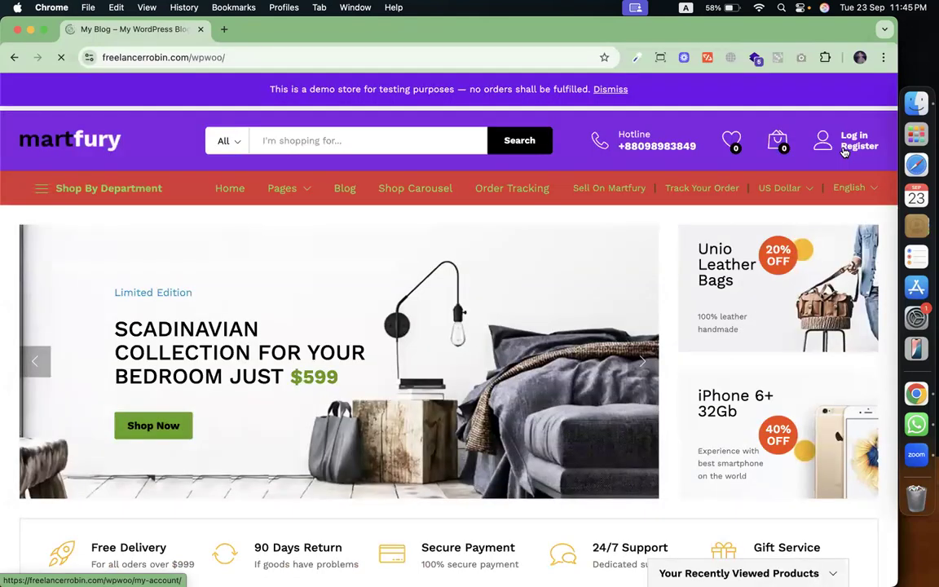
Open the My account registration form and choose to register as a vendor.
{"action": "left_click", "coordinate": [844, 152]}
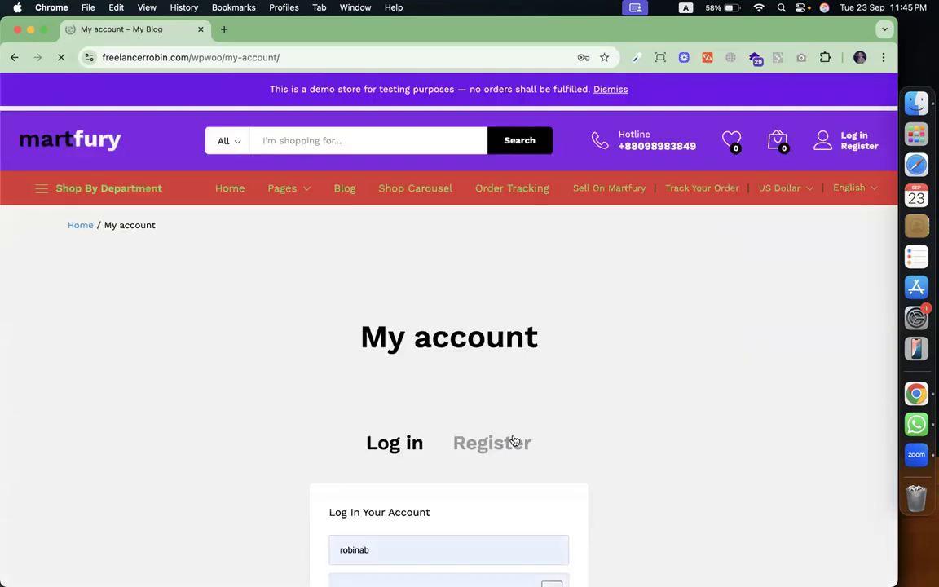
{"action": "left_click", "coordinate": [515, 442]}
{"action": "scroll", "coordinate": [514, 443], "scroll_direction": "down", "scroll_amount": 1}
{"action": "scroll", "coordinate": [514, 442], "scroll_direction": "down", "scroll_amount": 5}
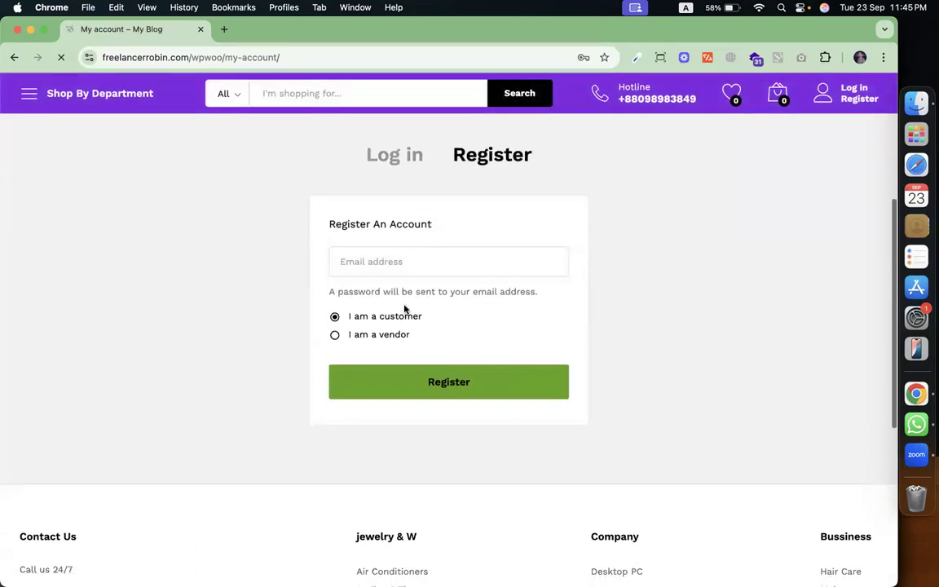
{"action": "left_click", "coordinate": [394, 336]}
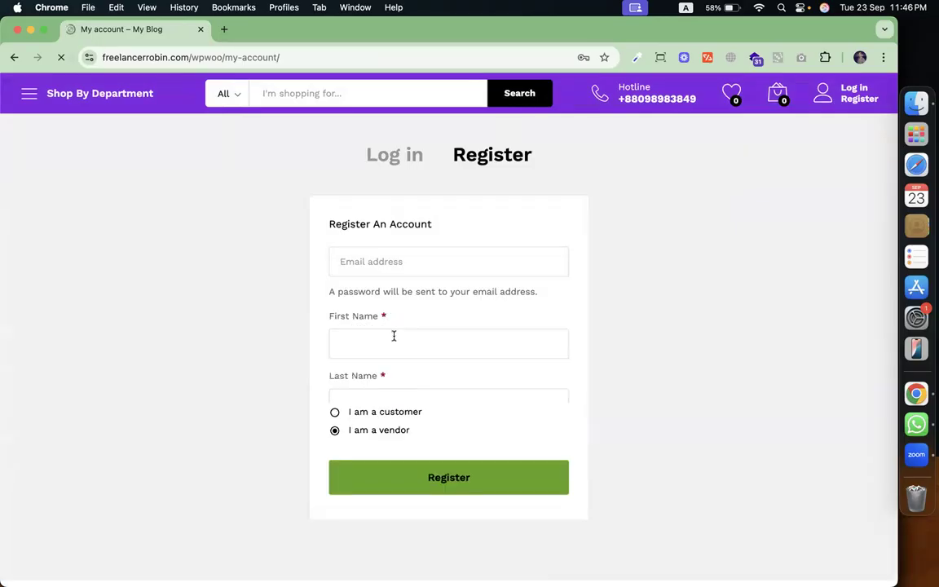
Autofill the email and names, enter shop name and URL cmbdstore, and submit.
{"action": "left_click", "coordinate": [449, 261]}
{"action": "left_click", "coordinate": [460, 295]}
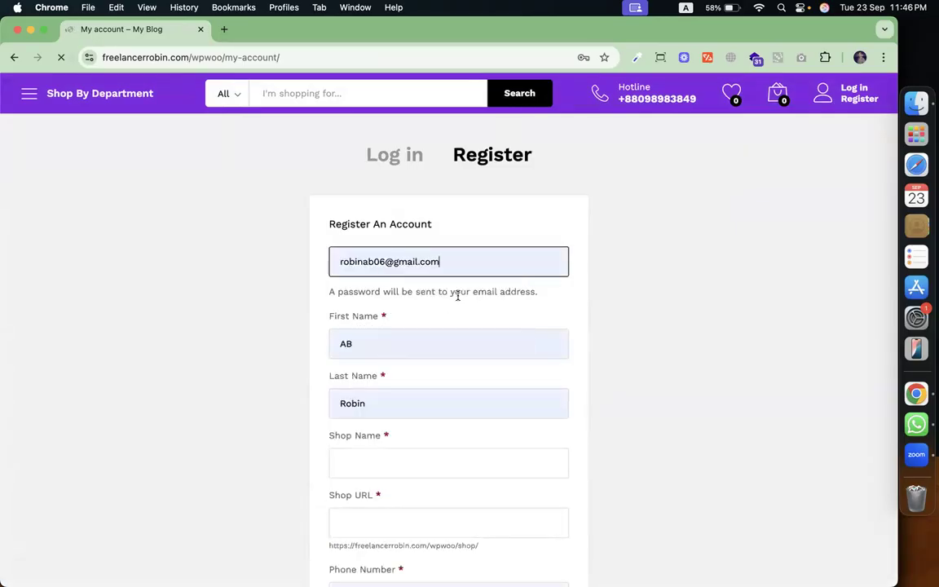
{"action": "scroll", "coordinate": [390, 403], "scroll_direction": "down", "scroll_amount": 3}
{"action": "left_click", "coordinate": [436, 303]}
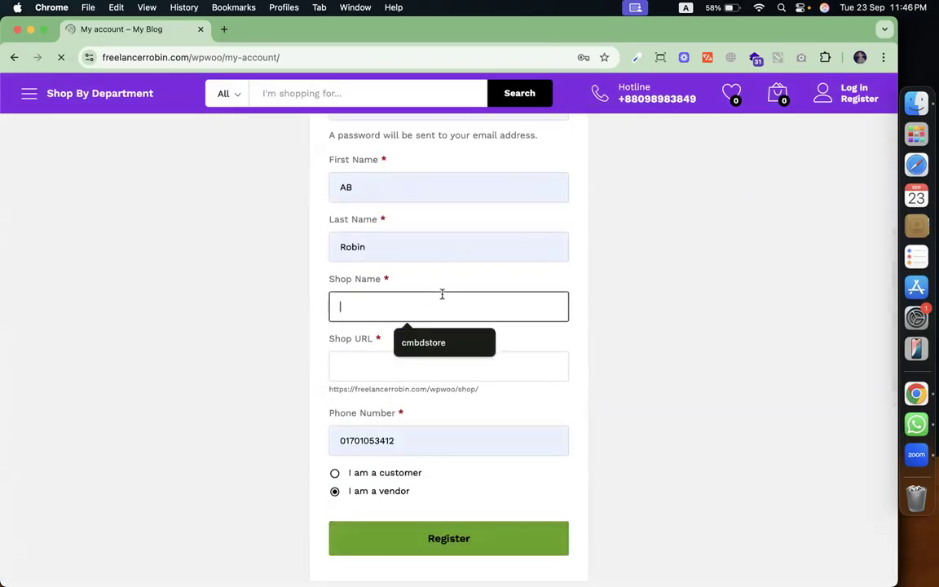
{"action": "left_click", "coordinate": [428, 358]}
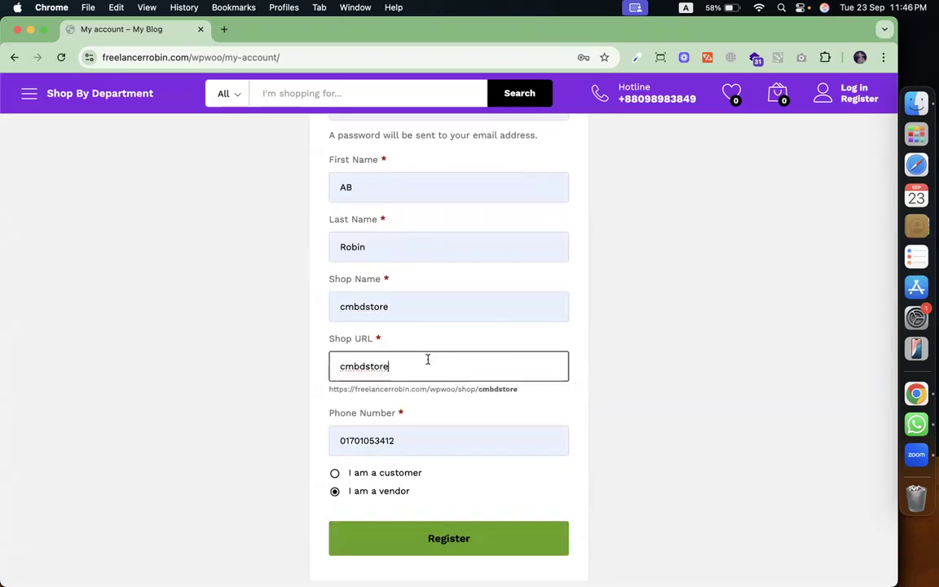
{"action": "left_click", "coordinate": [469, 424]}
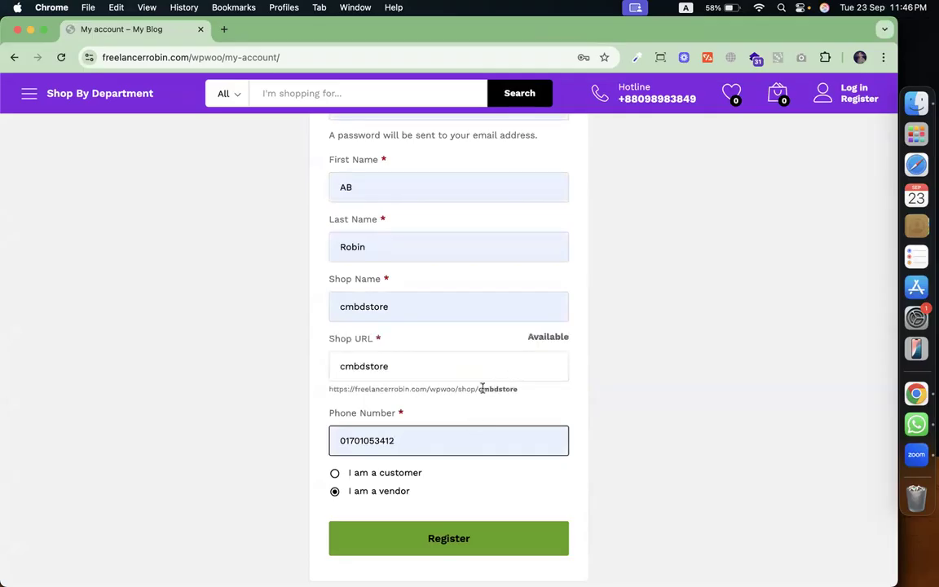
{"action": "scroll", "coordinate": [499, 388], "scroll_direction": "down", "scroll_amount": 1}
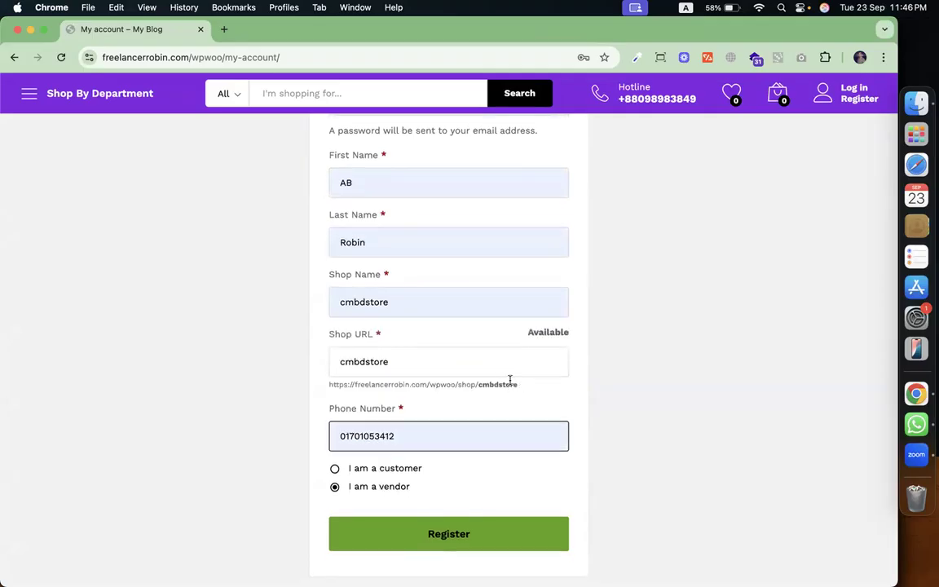
{"action": "scroll", "coordinate": [469, 396], "scroll_direction": "down", "scroll_amount": 5}
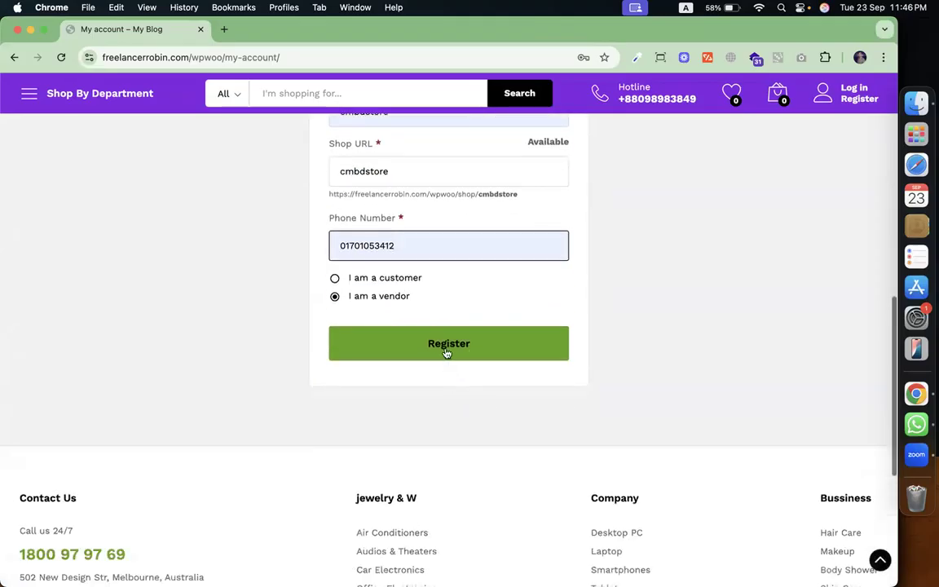
{"action": "left_click", "coordinate": [445, 348]}
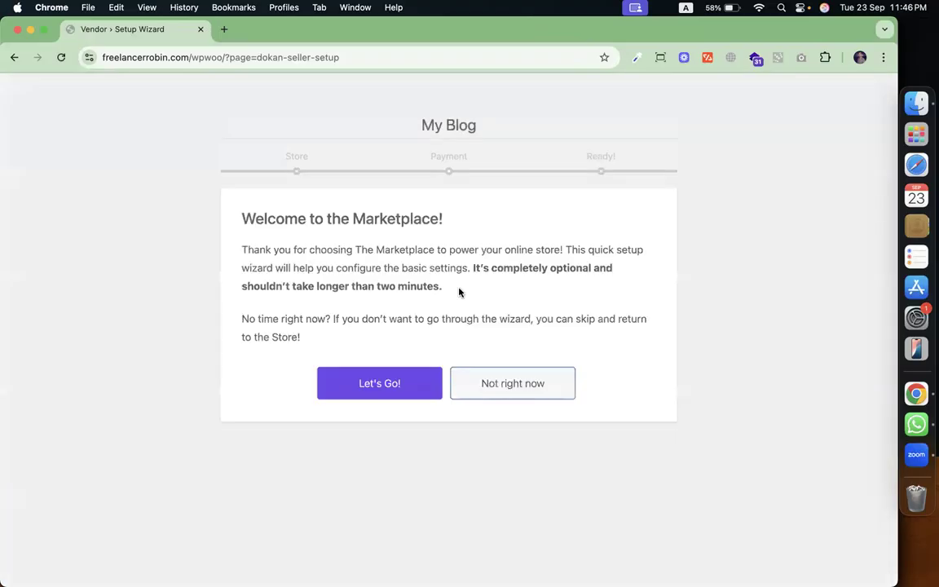
Autofill the store address, choose Dhaka as the state, show the store email, and continue.
{"action": "left_click", "coordinate": [403, 384]}
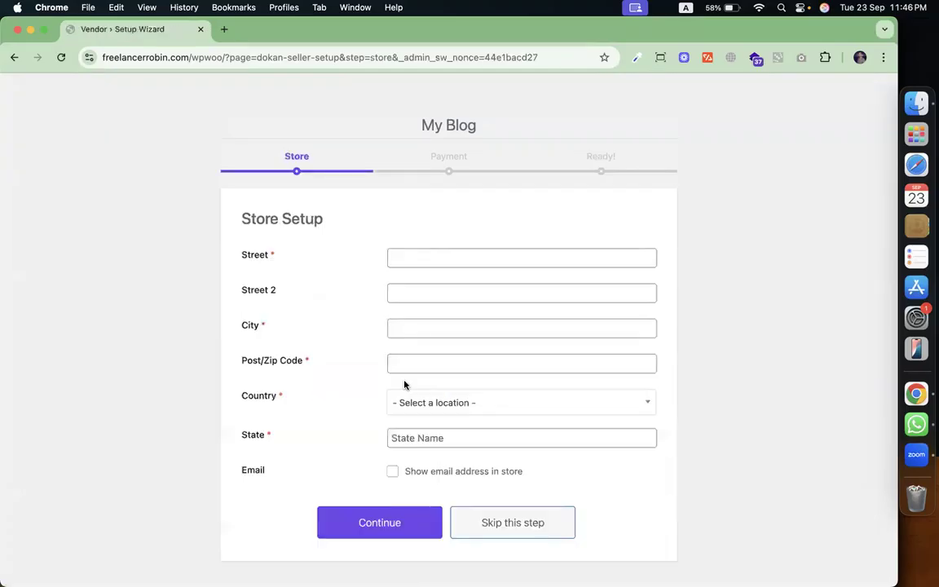
{"action": "left_click", "coordinate": [467, 258]}
{"action": "left_click", "coordinate": [460, 283]}
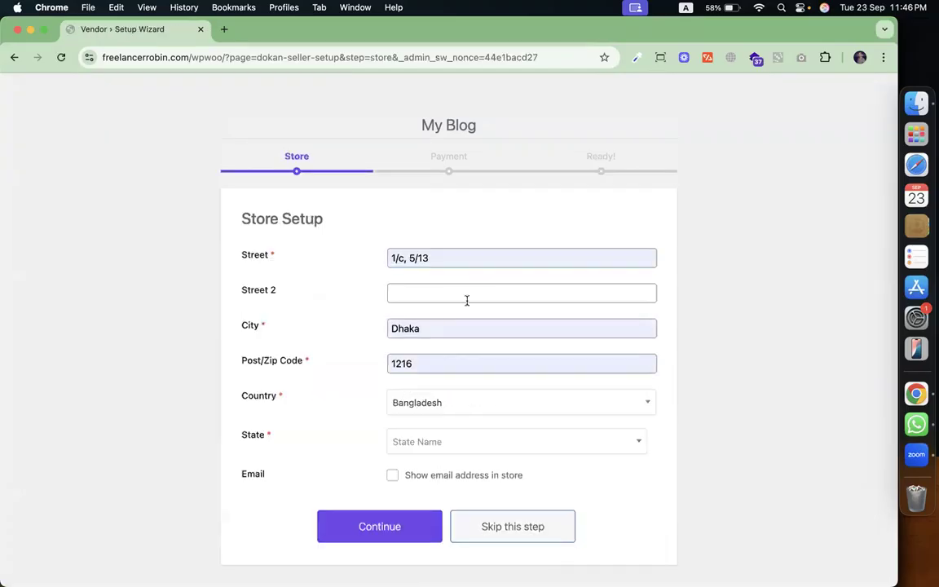
{"action": "left_click", "coordinate": [460, 444]}
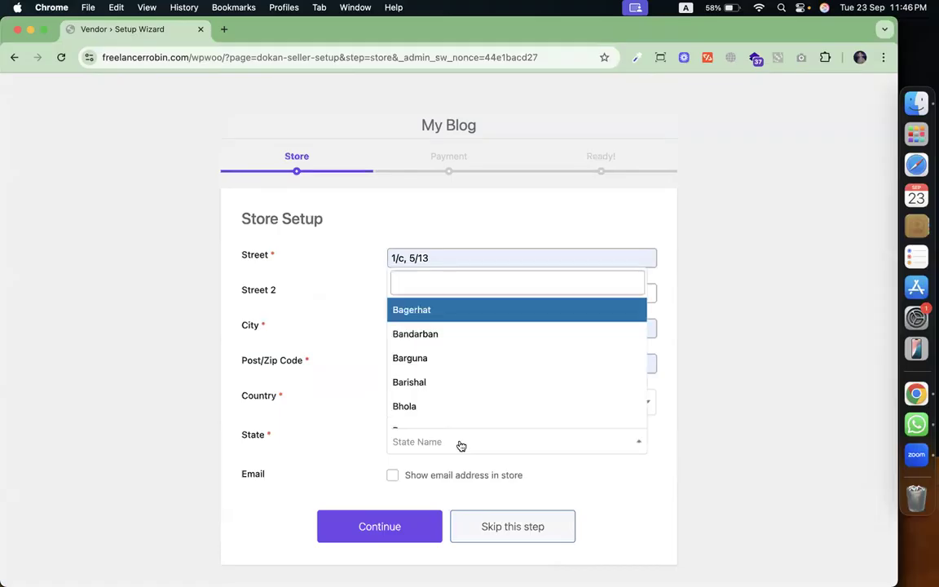
{"action": "type", "text": "dh"}
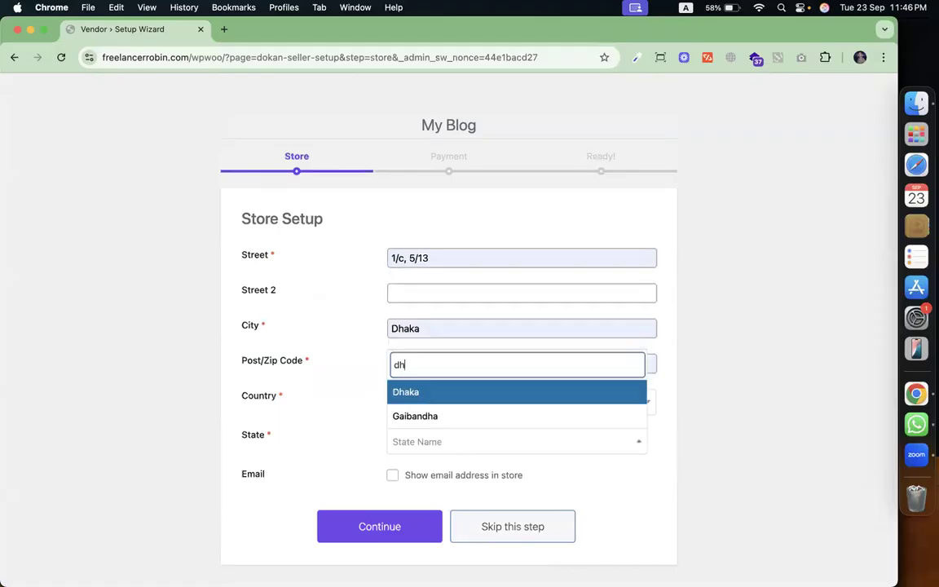
{"action": "left_click", "coordinate": [517, 398]}
{"action": "left_click", "coordinate": [424, 477]}
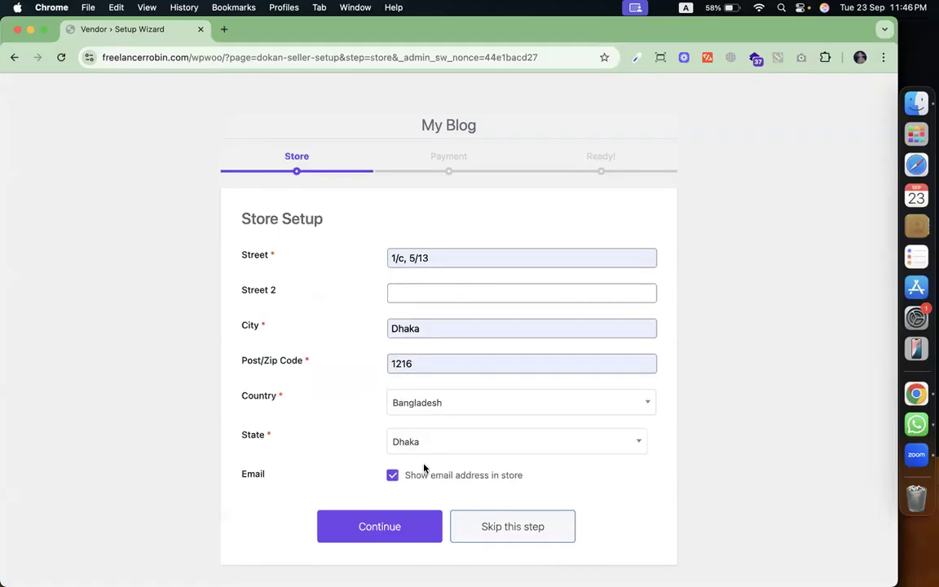
{"action": "left_click", "coordinate": [410, 533]}
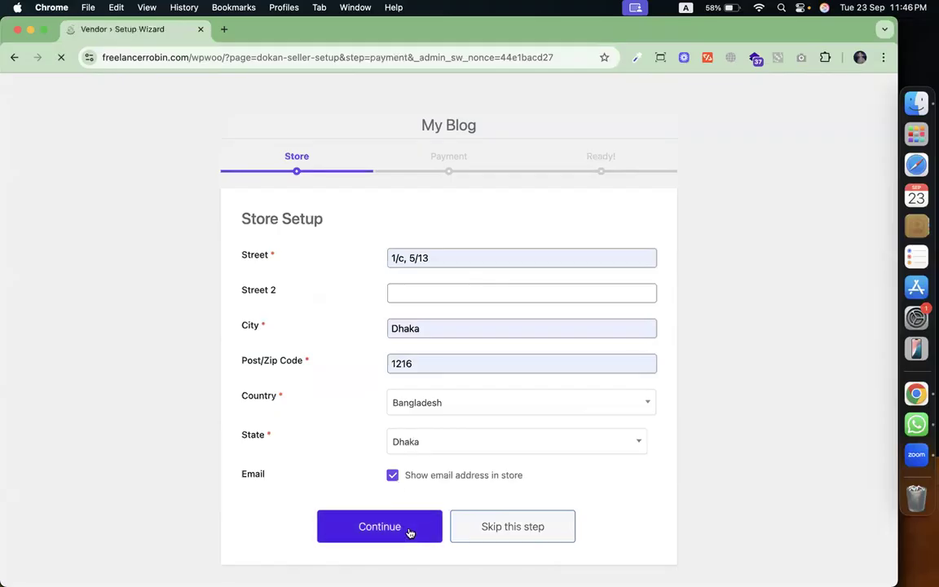
Autofill the PayPal e-mail and clear the autofilled Bank Address and Bank Name fields.
{"action": "left_click", "coordinate": [459, 269]}
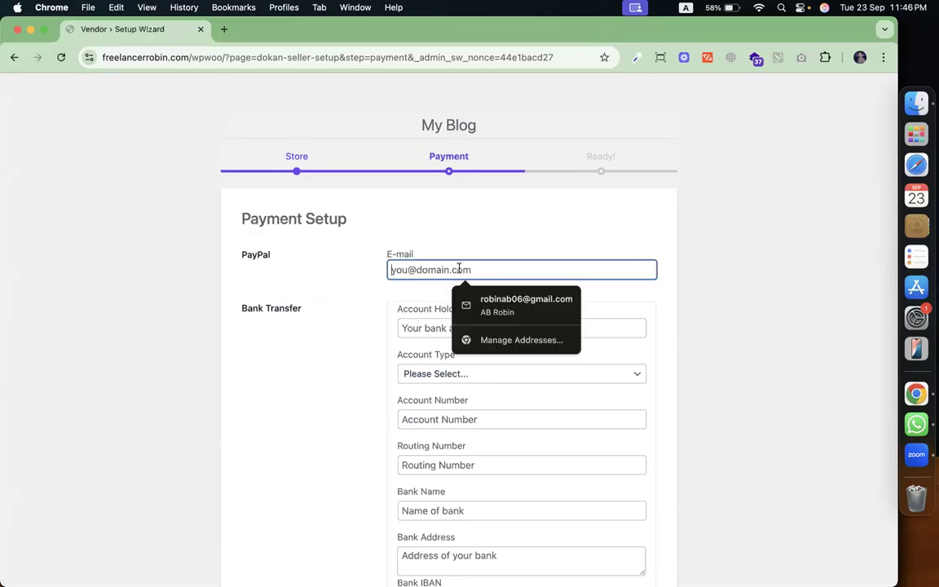
{"action": "left_click", "coordinate": [490, 305]}
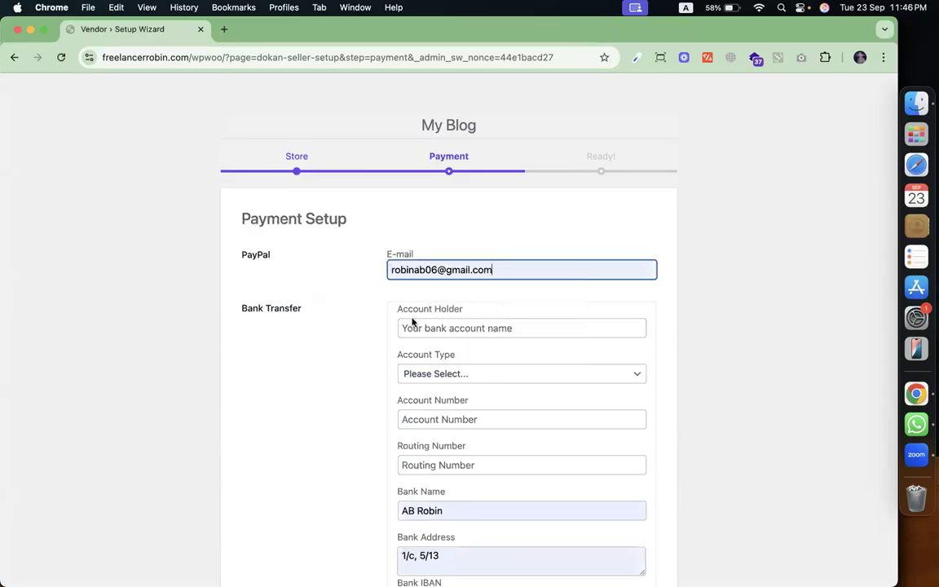
{"action": "scroll", "coordinate": [460, 371], "scroll_direction": "down", "scroll_amount": 1}
{"action": "scroll", "coordinate": [460, 371], "scroll_direction": "up", "scroll_amount": 1}
{"action": "scroll", "coordinate": [457, 384], "scroll_direction": "down", "scroll_amount": 2}
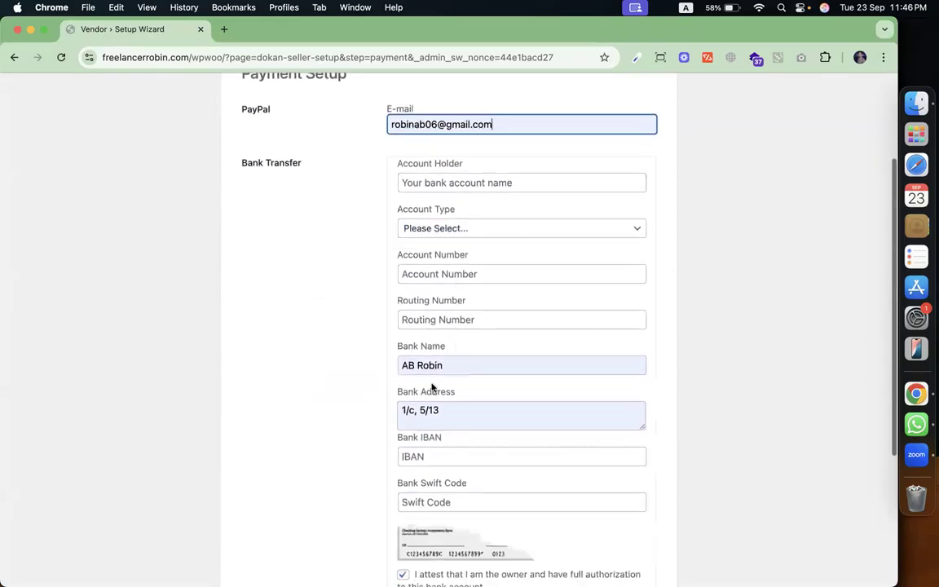
{"action": "left_click", "coordinate": [444, 416]}
{"action": "key", "text": "super+a"}
{"action": "key", "text": "BackSpace"}
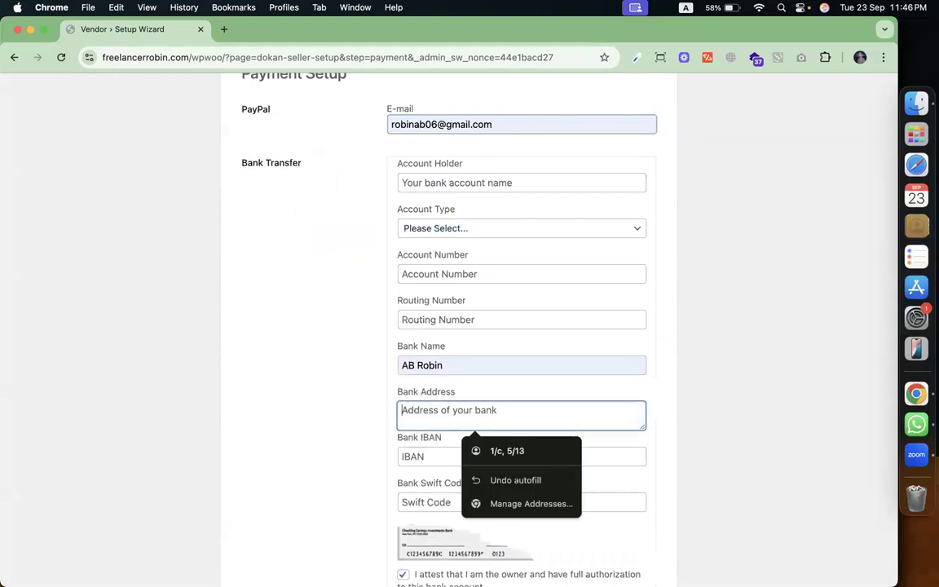
{"action": "left_click", "coordinate": [501, 361]}
{"action": "key", "text": "super+a"}
{"action": "key", "text": "BackSpace"}
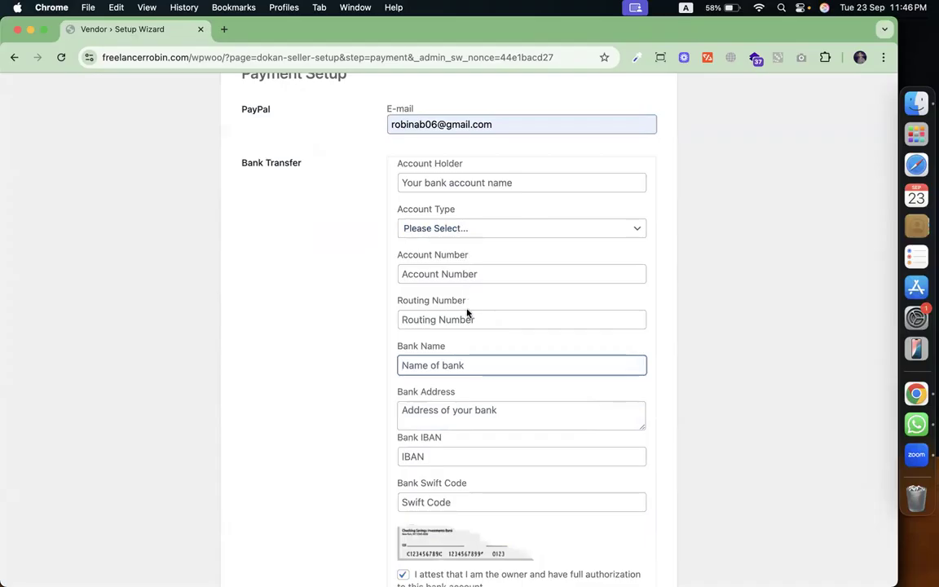
Submit the payment details and go to the new store dashboard.
{"action": "scroll", "coordinate": [469, 360], "scroll_direction": "down", "scroll_amount": 3}
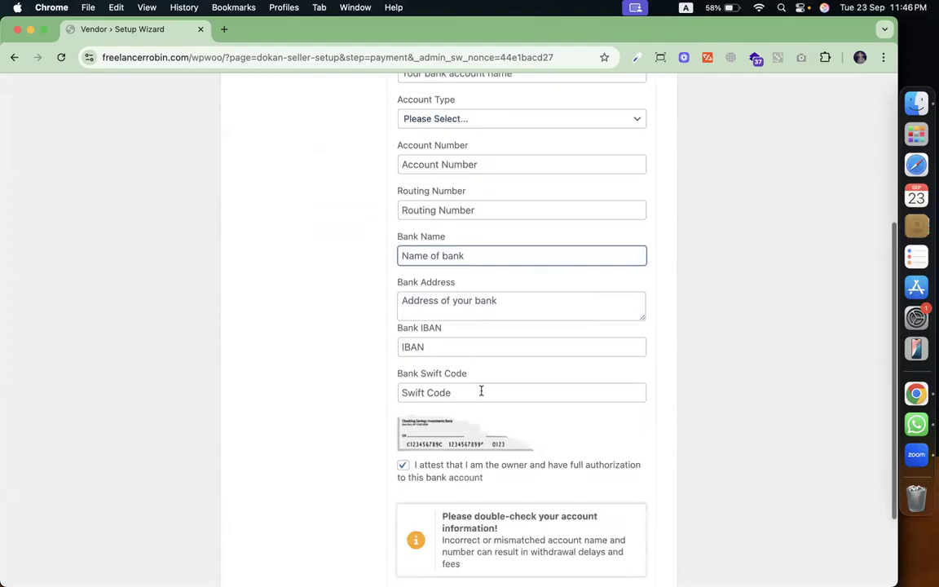
{"action": "scroll", "coordinate": [480, 390], "scroll_direction": "down", "scroll_amount": 3}
{"action": "left_click", "coordinate": [418, 532]}
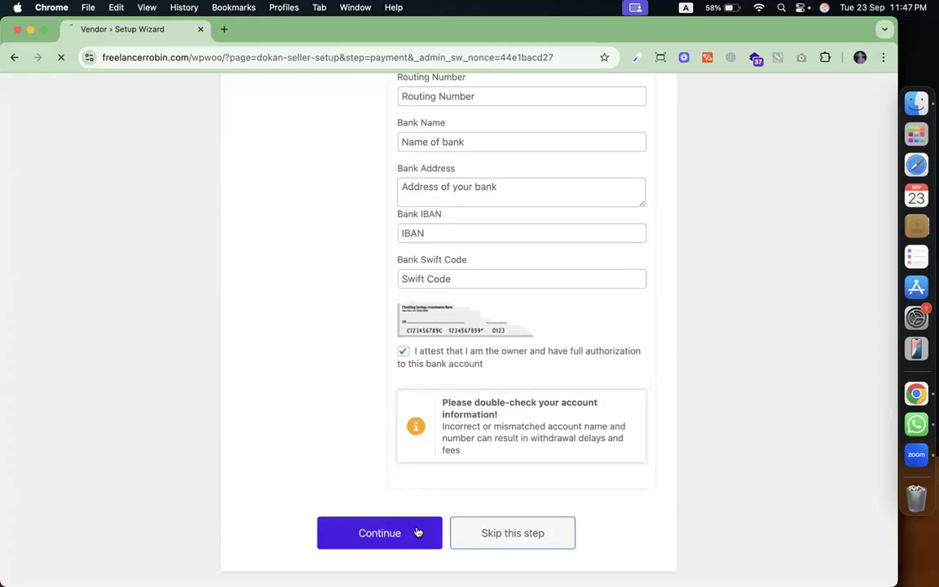
{"action": "left_click", "coordinate": [481, 345]}
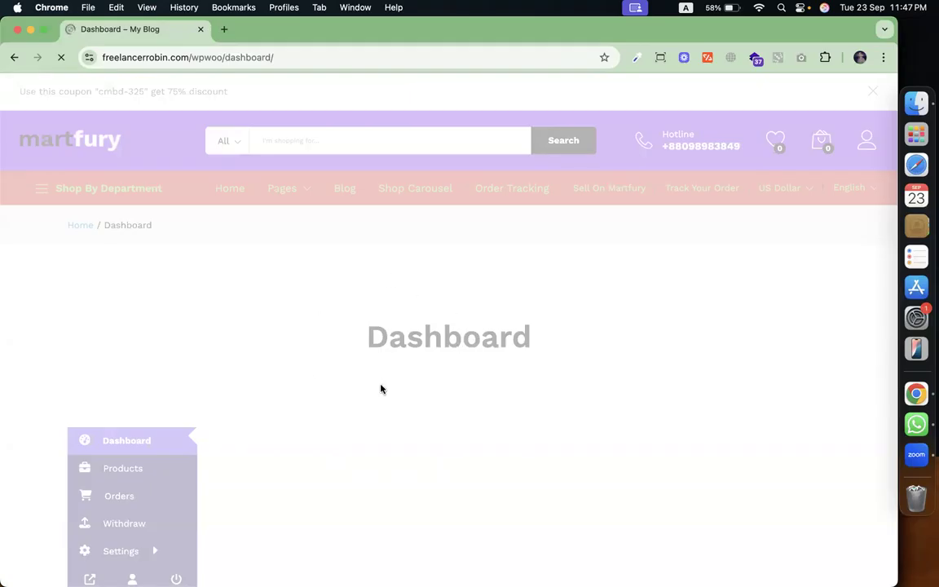
Peek at the Dokan admin window via Mission Control, then return to the vendor dashboard.
{"action": "key", "text": "ctrl+Up"}
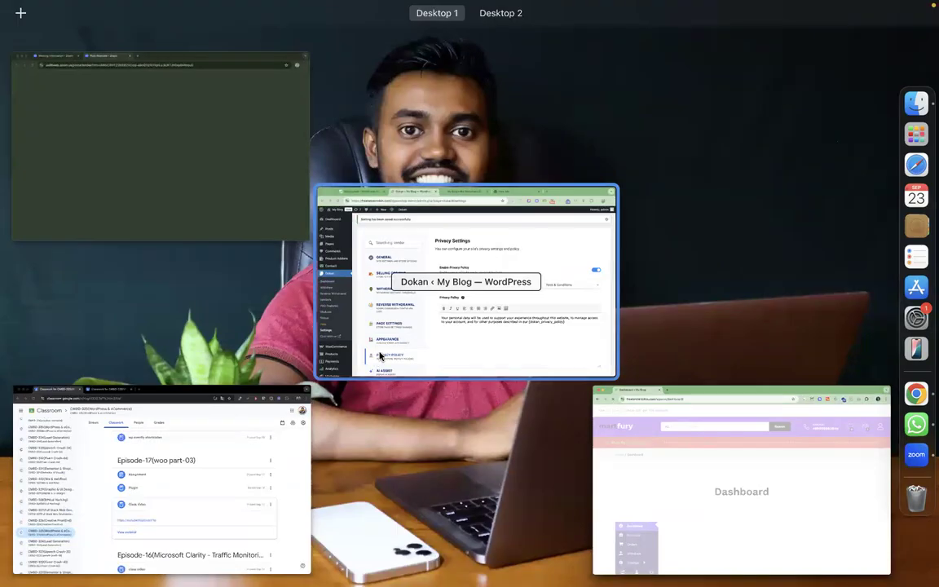
{"action": "left_click", "coordinate": [367, 308]}
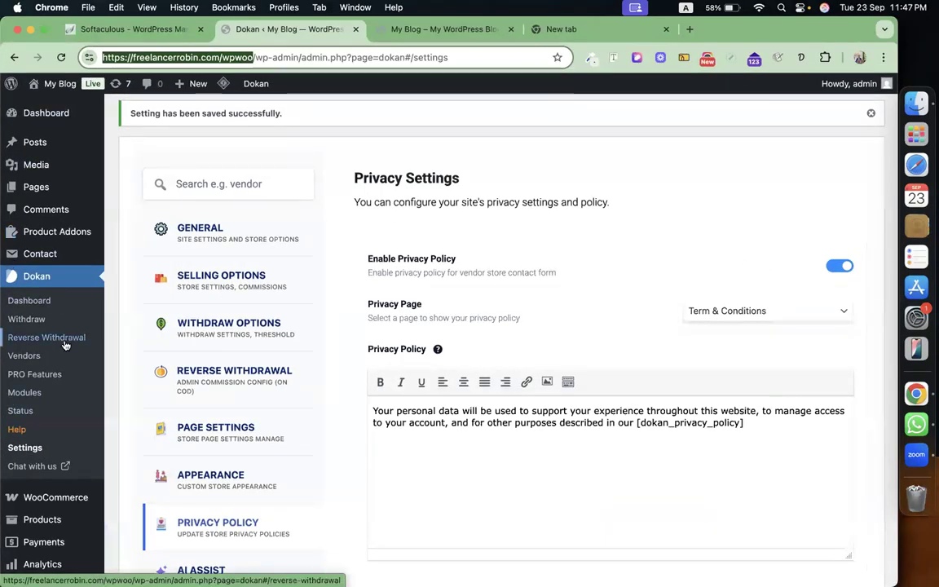
{"action": "key", "text": "ctrl+Up"}
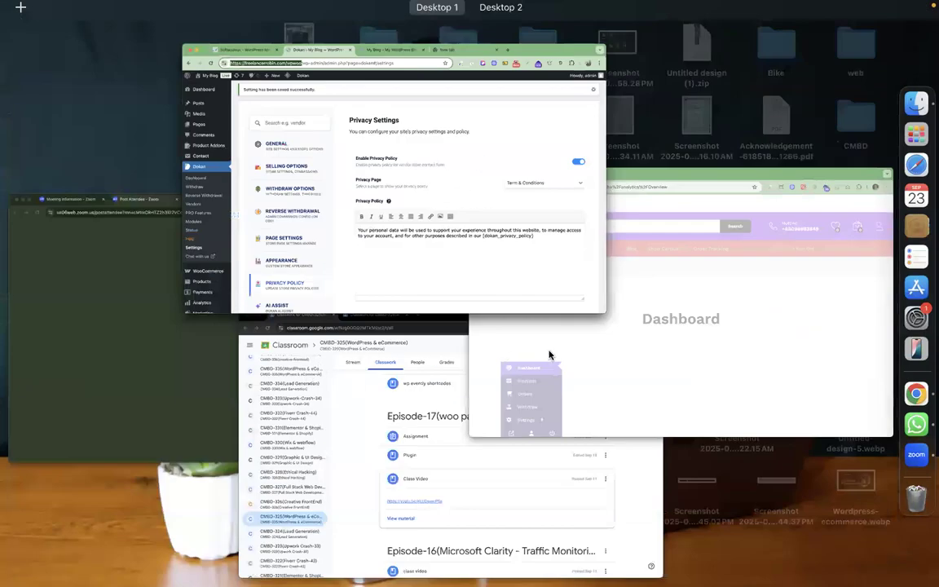
{"action": "left_click", "coordinate": [659, 352]}
{"action": "scroll", "coordinate": [372, 447], "scroll_direction": "down", "scroll_amount": 5}
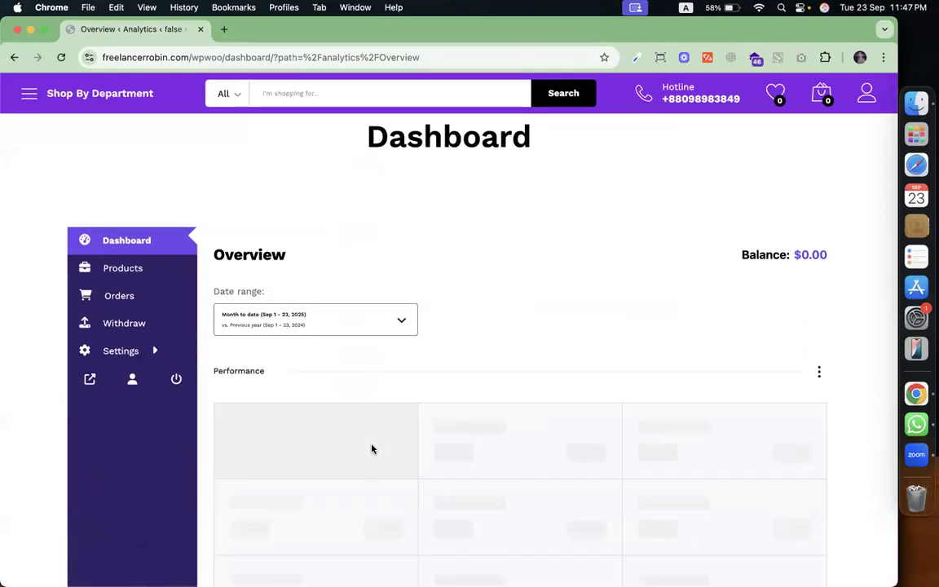
Go from the empty vendor Products list to a new Add New Product form.
{"action": "left_click", "coordinate": [128, 272]}
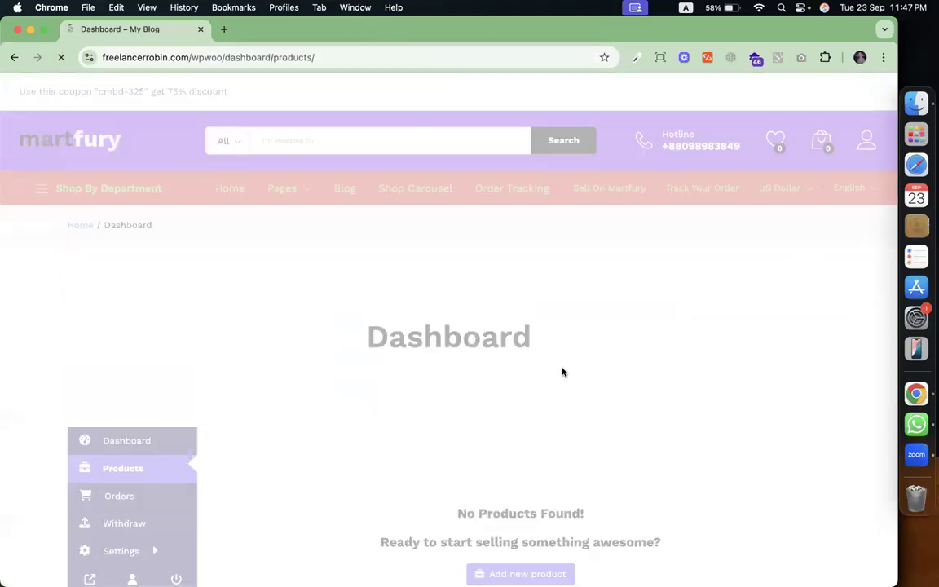
{"action": "scroll", "coordinate": [562, 372], "scroll_direction": "down", "scroll_amount": 5}
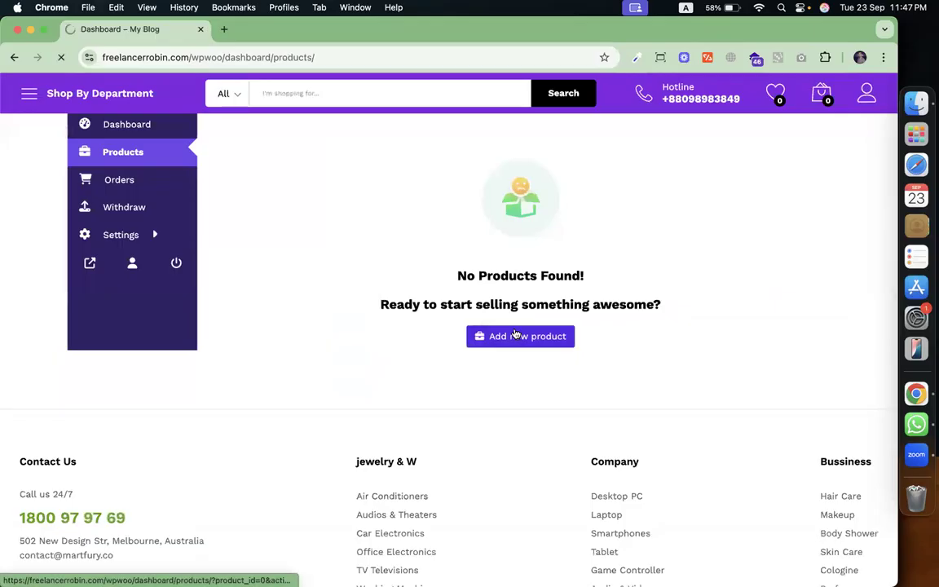
{"action": "left_click", "coordinate": [515, 334]}
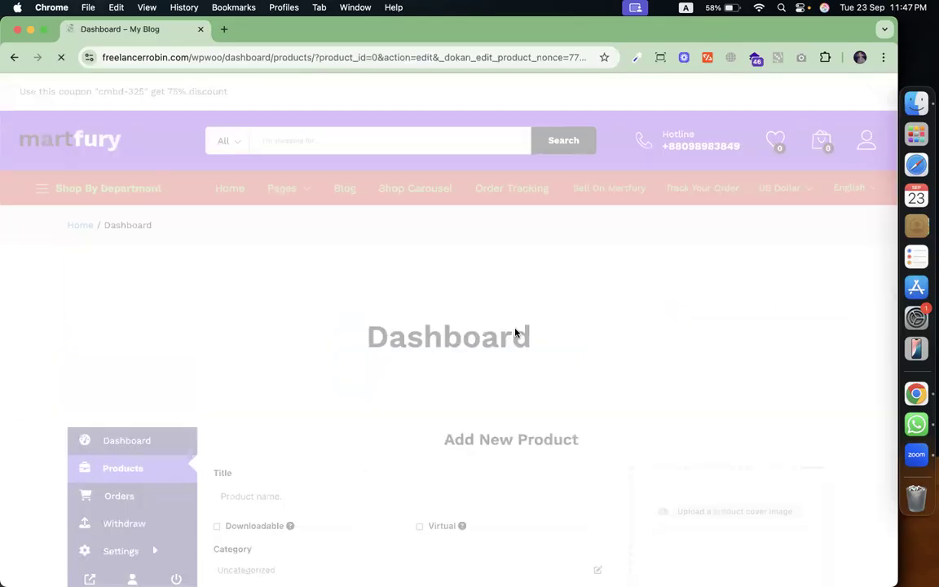
{"action": "scroll", "coordinate": [515, 332], "scroll_direction": "down", "scroll_amount": 3}
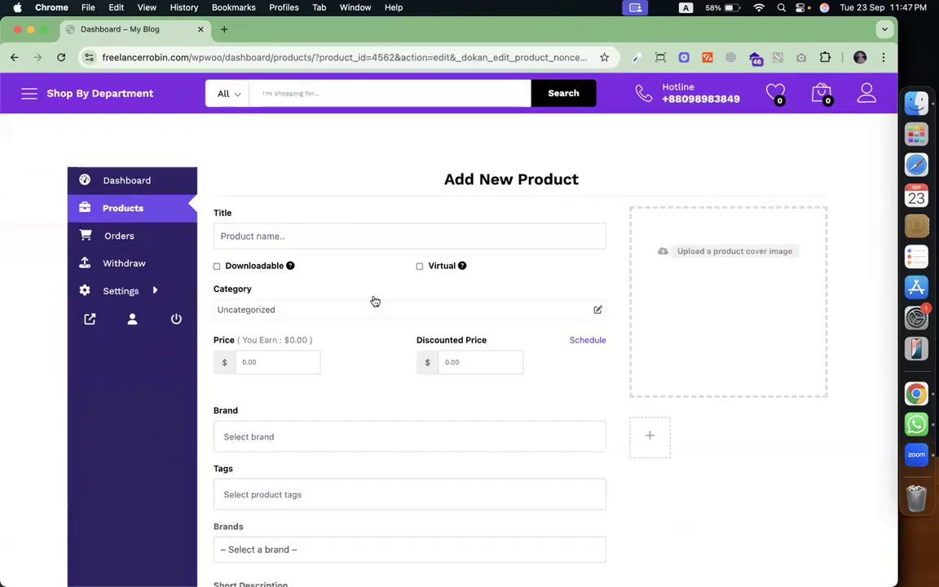
Browse Consumer Electrics › Air Conditioners › Accessories, then close the picker, leaving Uncategorized.
{"action": "left_click", "coordinate": [305, 310]}
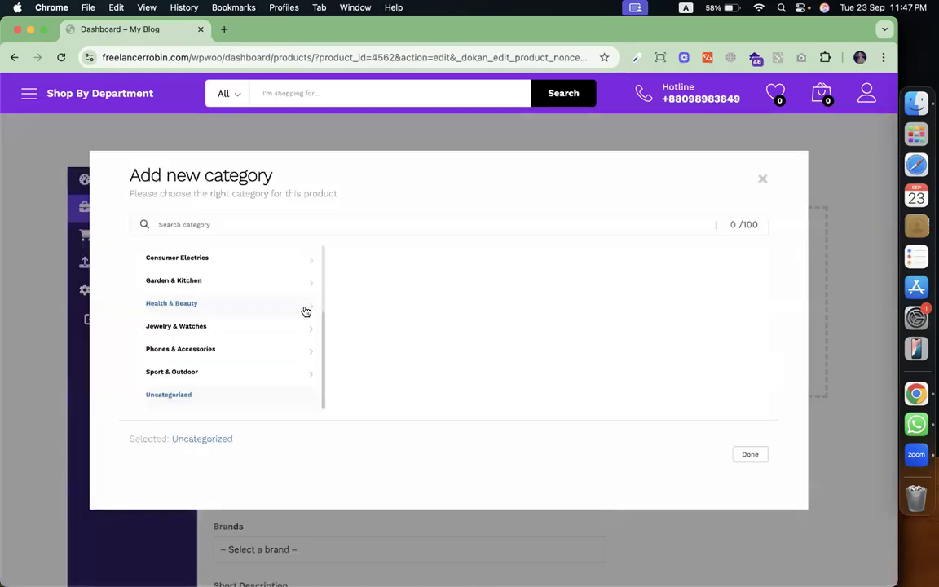
{"action": "left_click", "coordinate": [261, 261]}
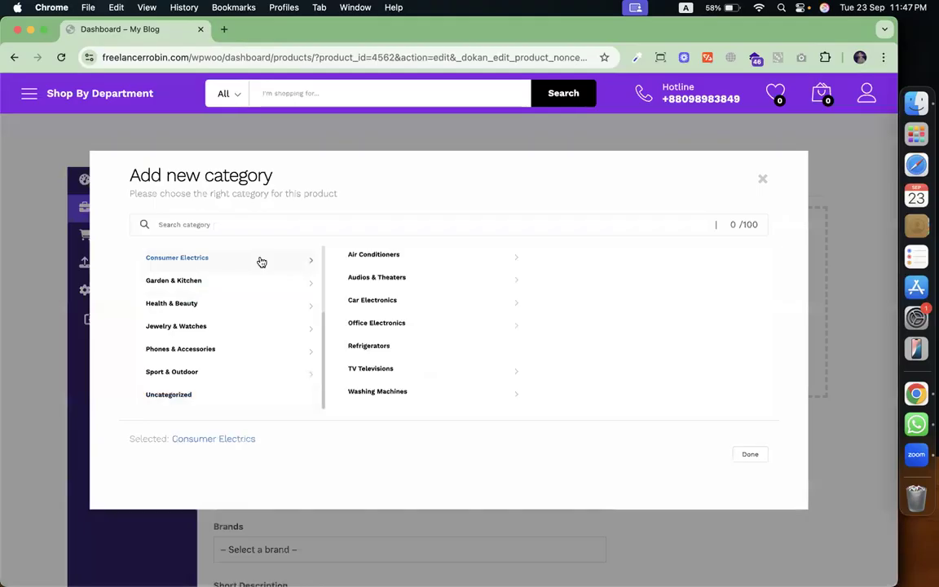
{"action": "left_click", "coordinate": [358, 254]}
{"action": "left_click", "coordinate": [566, 257]}
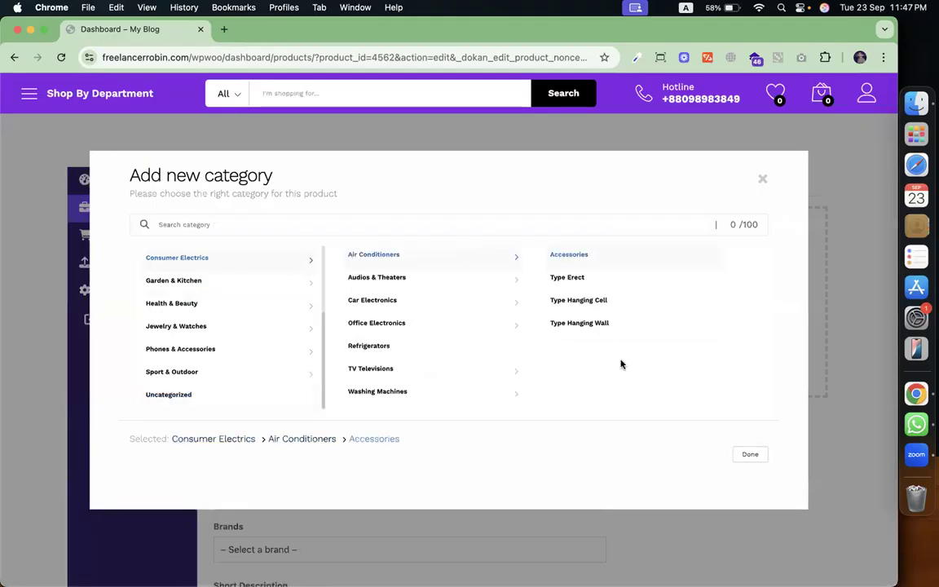
{"action": "left_click", "coordinate": [763, 179]}
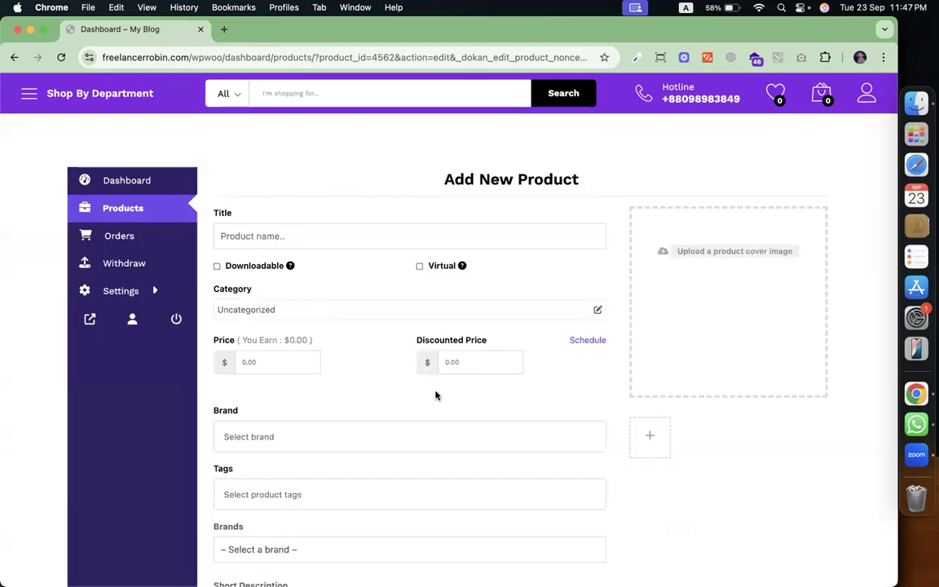
Scroll through the rest of the Add New Product form, with prices still 0.00.
{"action": "scroll", "coordinate": [436, 392], "scroll_direction": "down", "scroll_amount": 5}
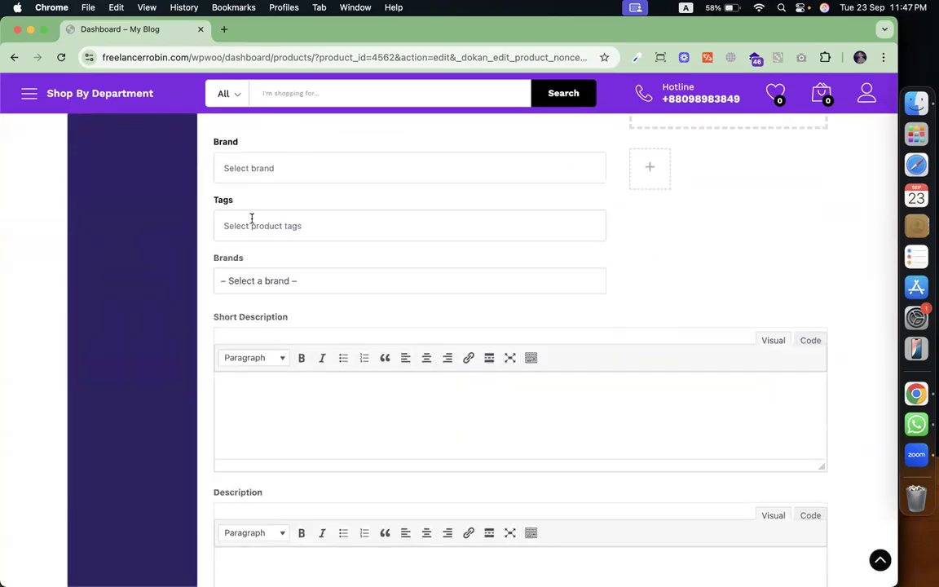
{"action": "scroll", "coordinate": [274, 301], "scroll_direction": "down", "scroll_amount": 1}
{"action": "scroll", "coordinate": [350, 227], "scroll_direction": "down", "scroll_amount": 3}
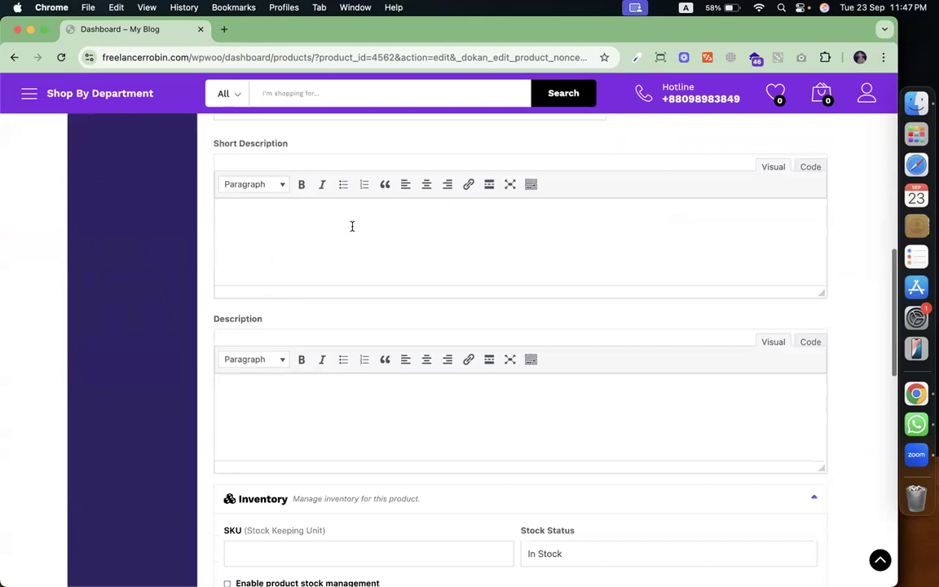
{"action": "scroll", "coordinate": [329, 383], "scroll_direction": "down", "scroll_amount": 5}
{"action": "scroll", "coordinate": [301, 349], "scroll_direction": "down", "scroll_amount": 4}
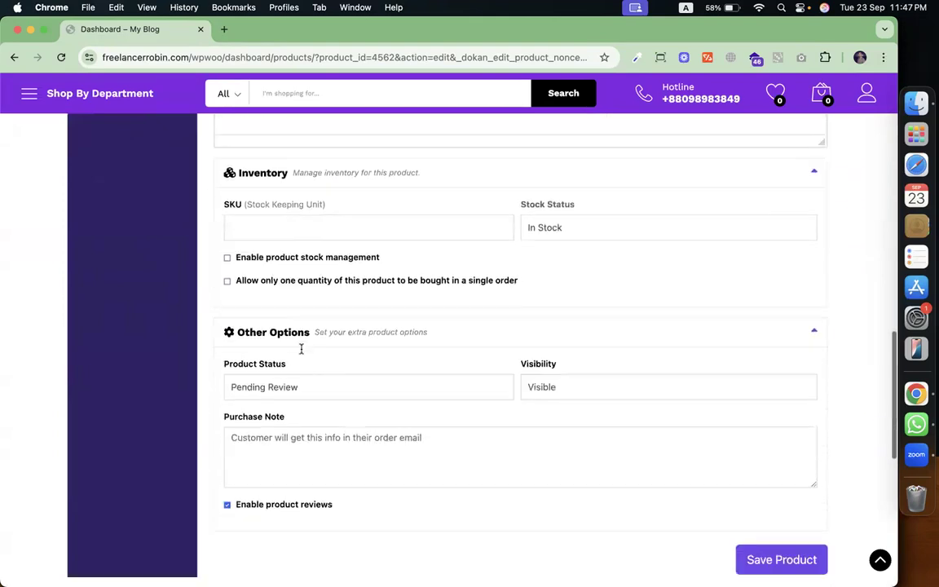
{"action": "scroll", "coordinate": [554, 379], "scroll_direction": "up", "scroll_amount": 15}
{"action": "scroll", "coordinate": [554, 379], "scroll_direction": "up", "scroll_amount": 6}
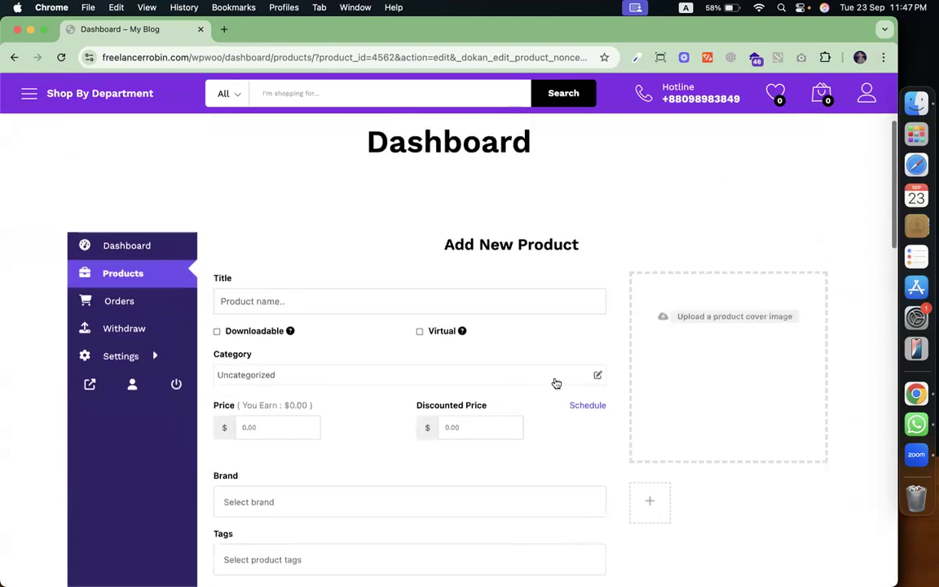
{"action": "scroll", "coordinate": [555, 382], "scroll_direction": "down", "scroll_amount": 1}
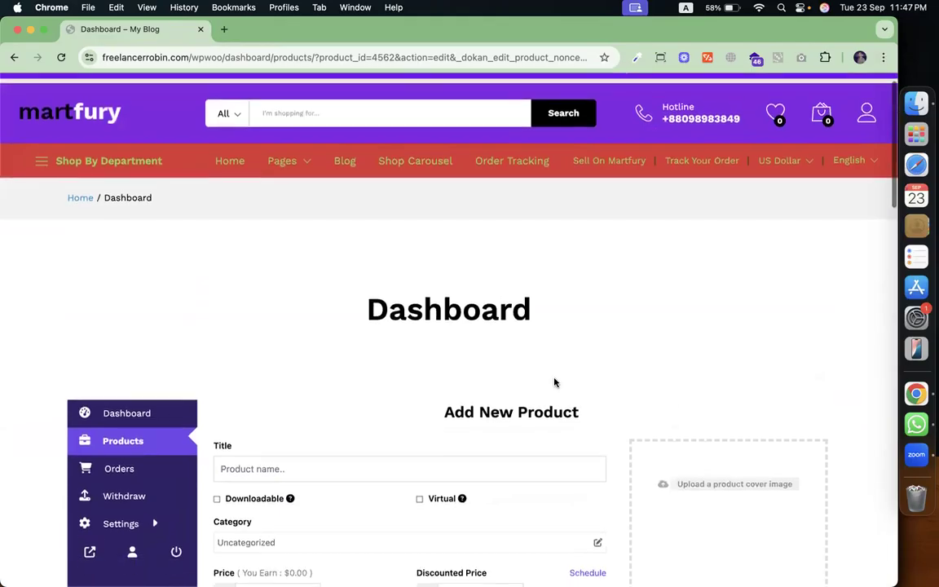
View the empty vendor Orders page, go to Withdraw, then show all windows in Mission Control.
{"action": "left_click", "coordinate": [133, 464]}
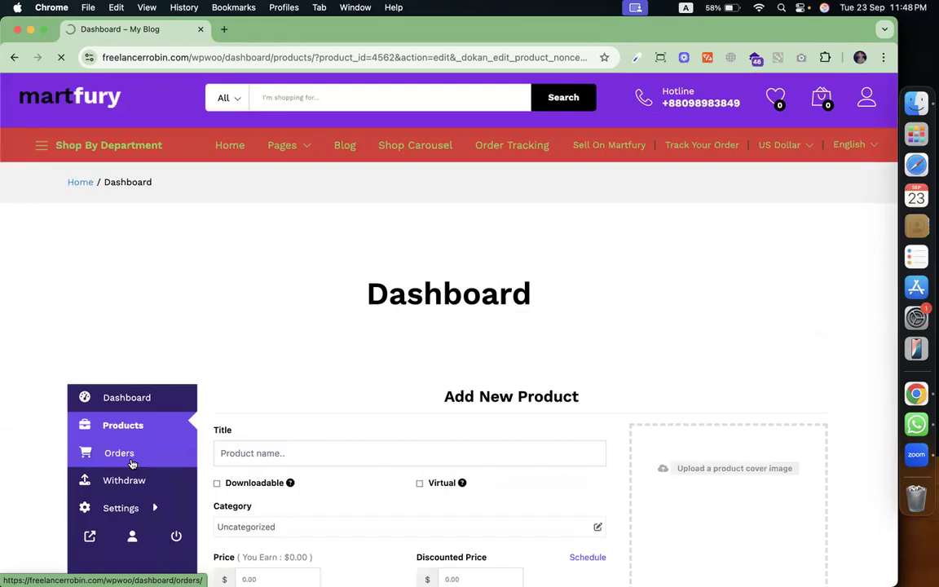
{"action": "scroll", "coordinate": [408, 432], "scroll_direction": "down", "scroll_amount": 4}
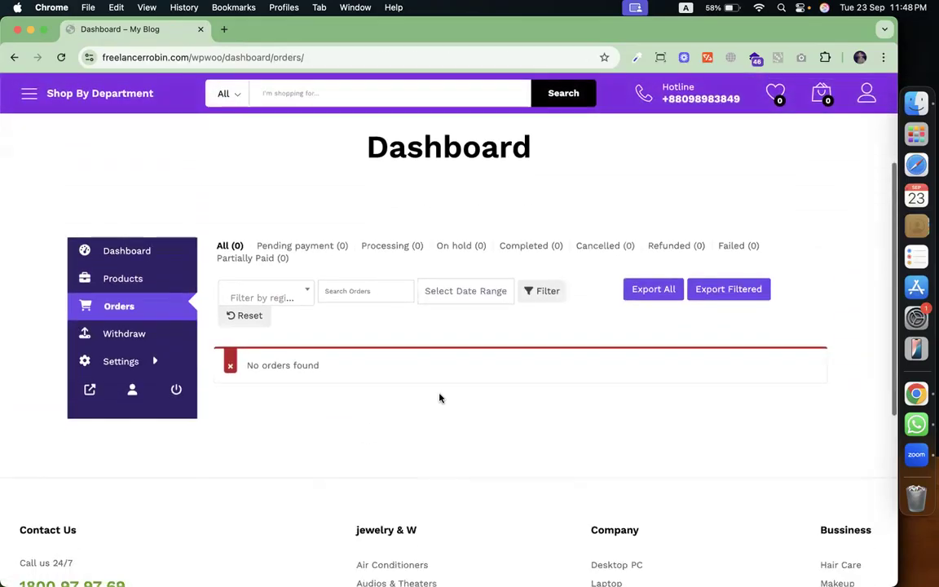
{"action": "left_click", "coordinate": [116, 332]}
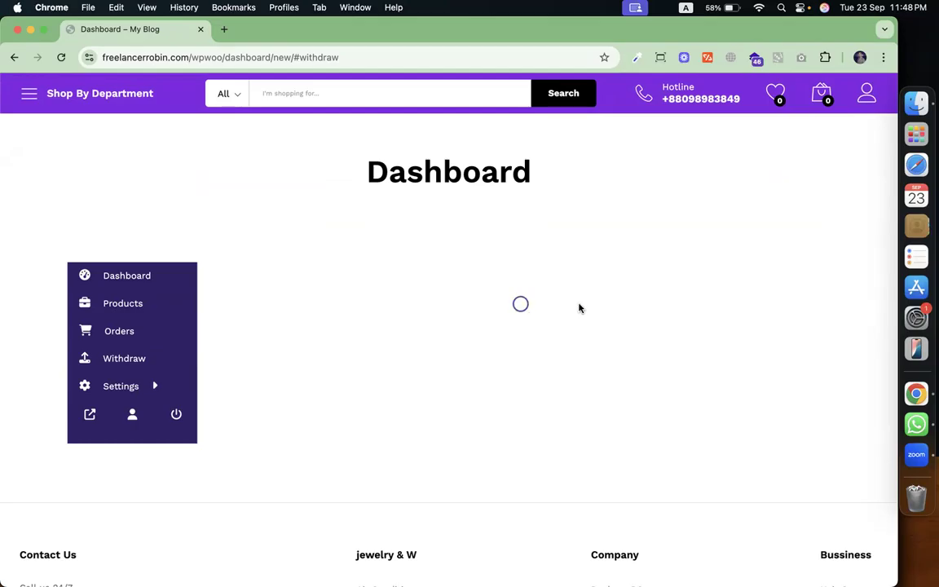
{"action": "key", "text": "ctrl+Up"}
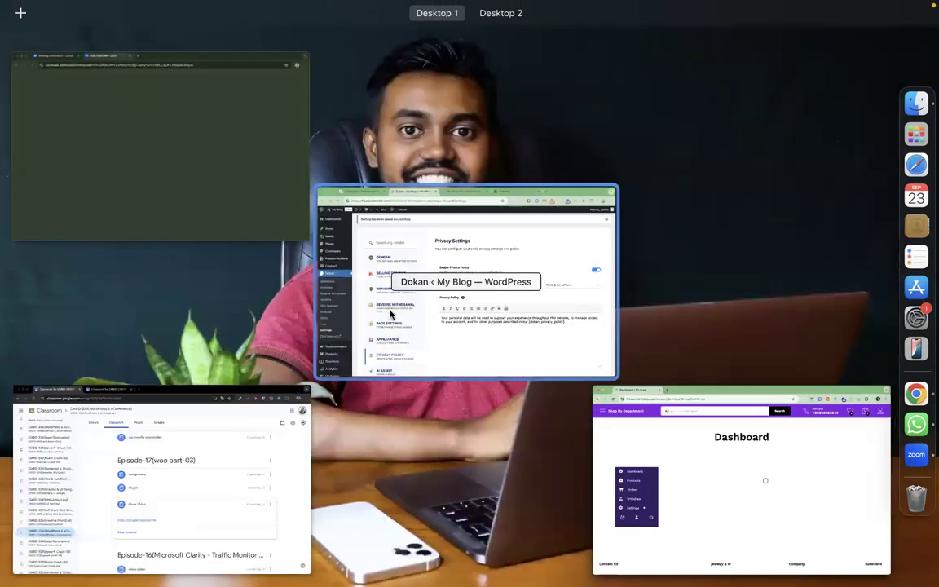
From the Dokan admin window, open Dokan > Withdraw and view the empty requests table.
{"action": "left_click", "coordinate": [429, 331]}
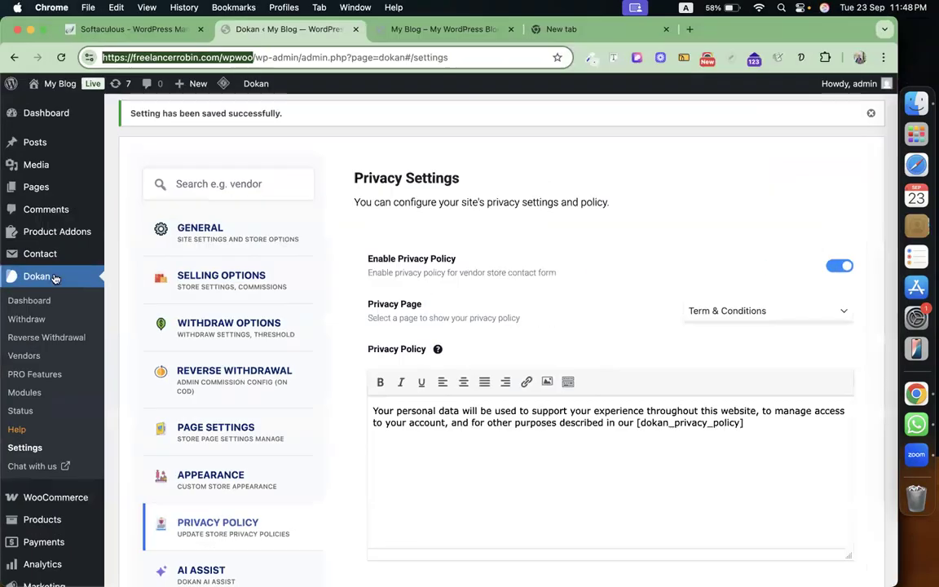
{"action": "left_click", "coordinate": [31, 318]}
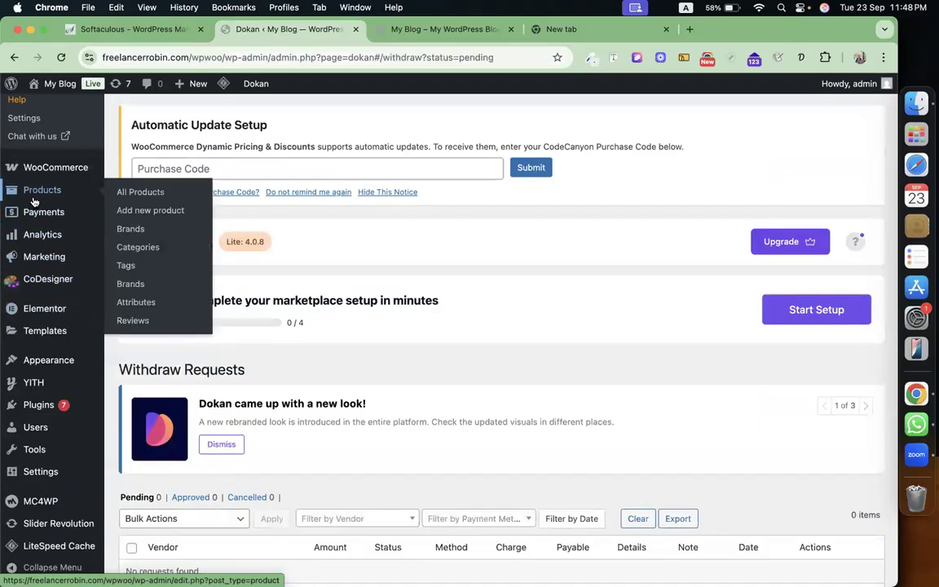
{"action": "scroll", "coordinate": [31, 207], "scroll_direction": "up", "scroll_amount": 5}
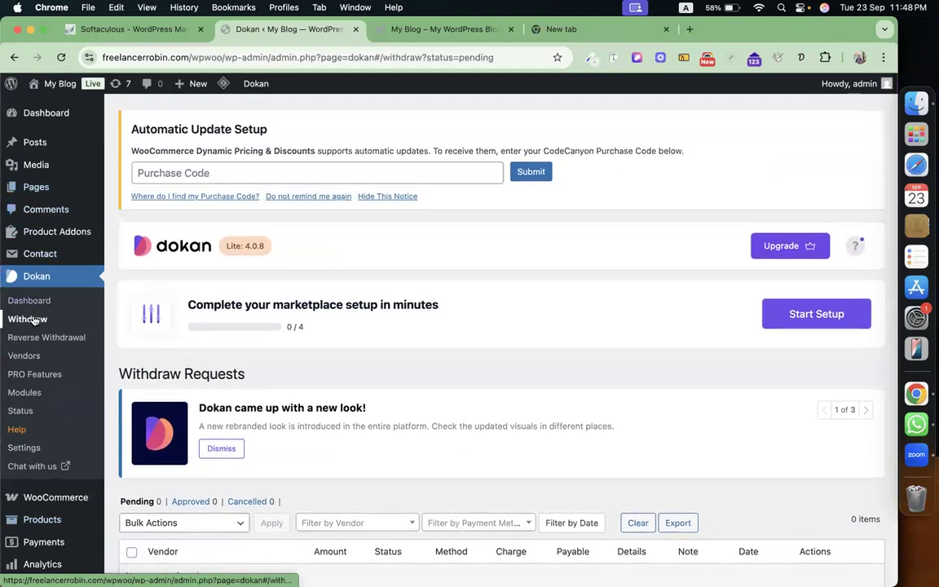
{"action": "scroll", "coordinate": [344, 371], "scroll_direction": "down", "scroll_amount": 5}
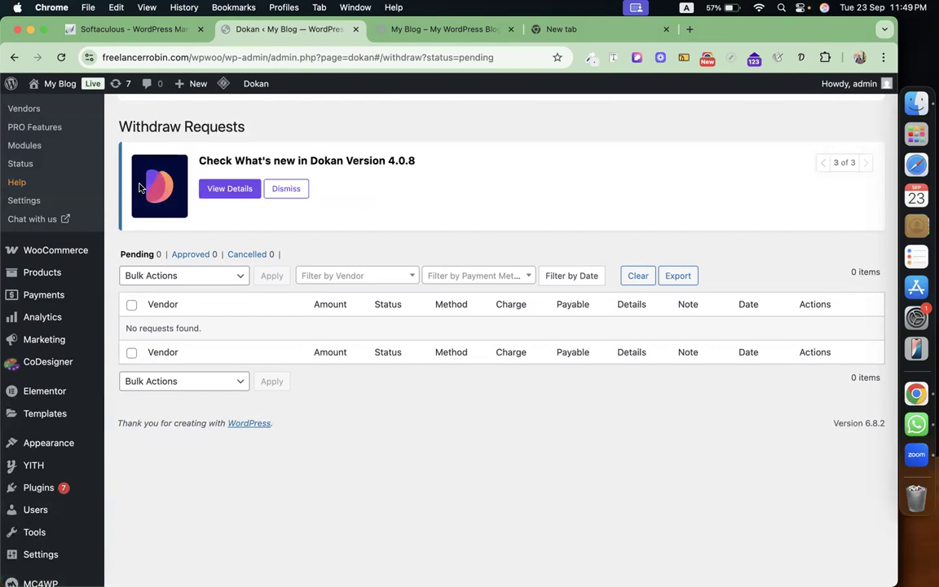
{"action": "scroll", "coordinate": [139, 189], "scroll_direction": "up", "scroll_amount": 5}
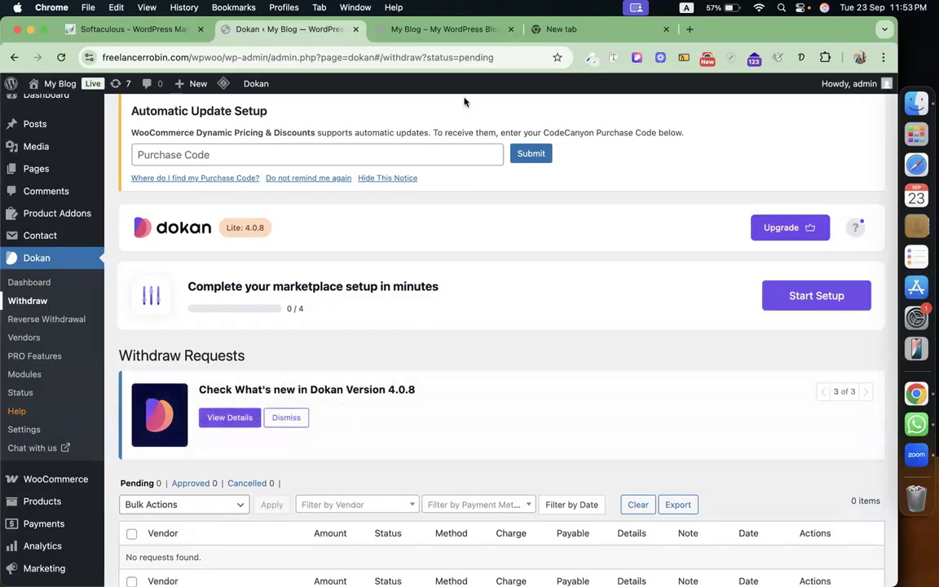
Load amazon.com in the empty new Chrome tab.
{"action": "left_click", "coordinate": [568, 29]}
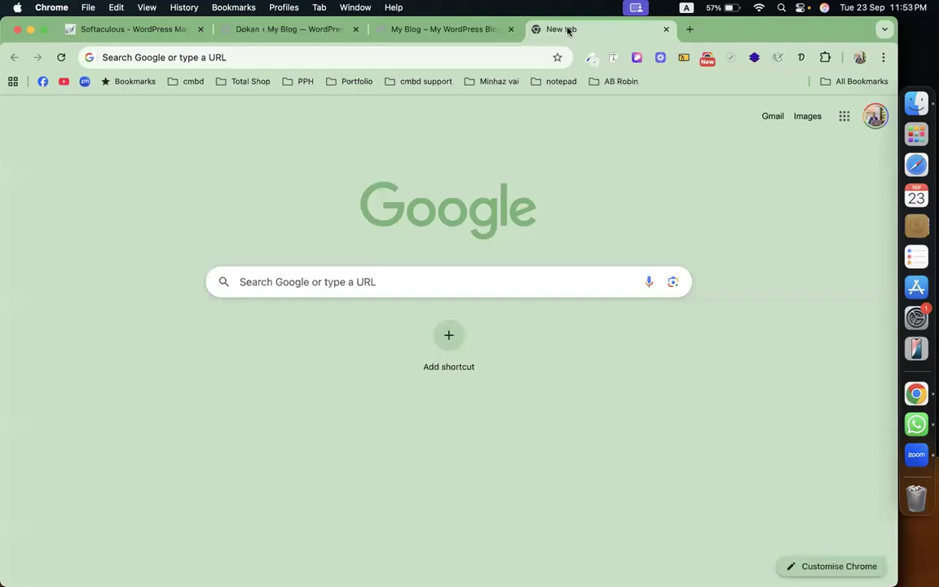
{"action": "left_click", "coordinate": [503, 58]}
{"action": "type", "text": "a"}
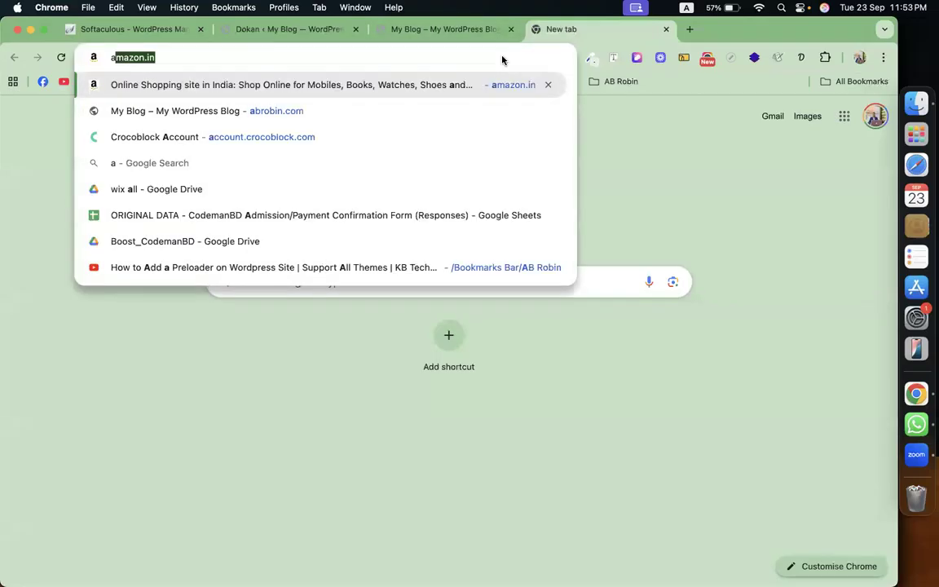
{"action": "type", "text": "mazo"}
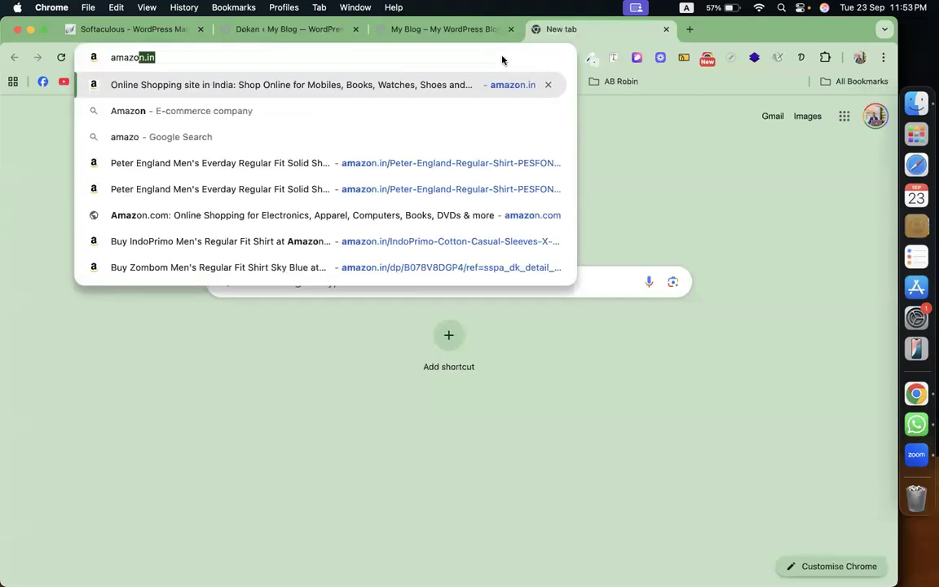
{"action": "type", "text": "n.com"}
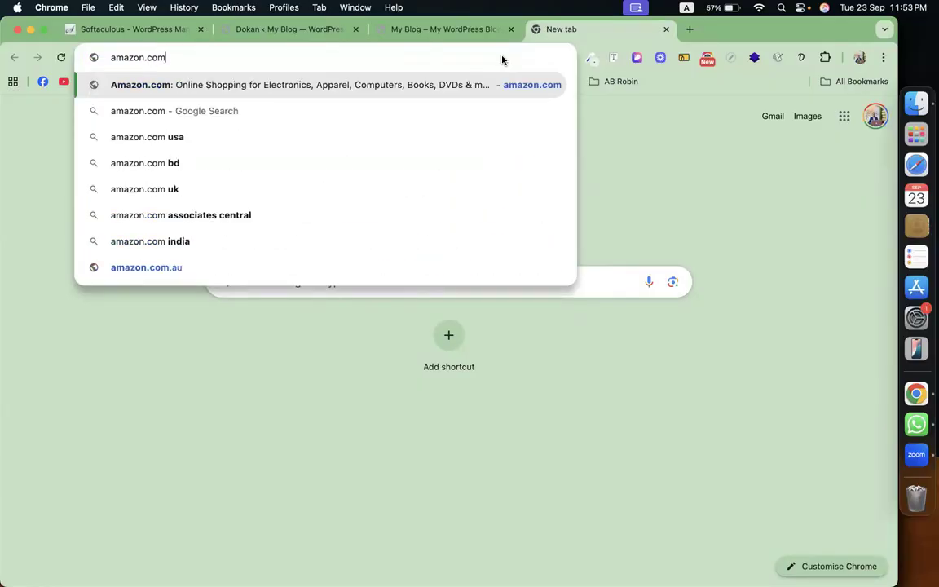
{"action": "key", "text": "Return"}
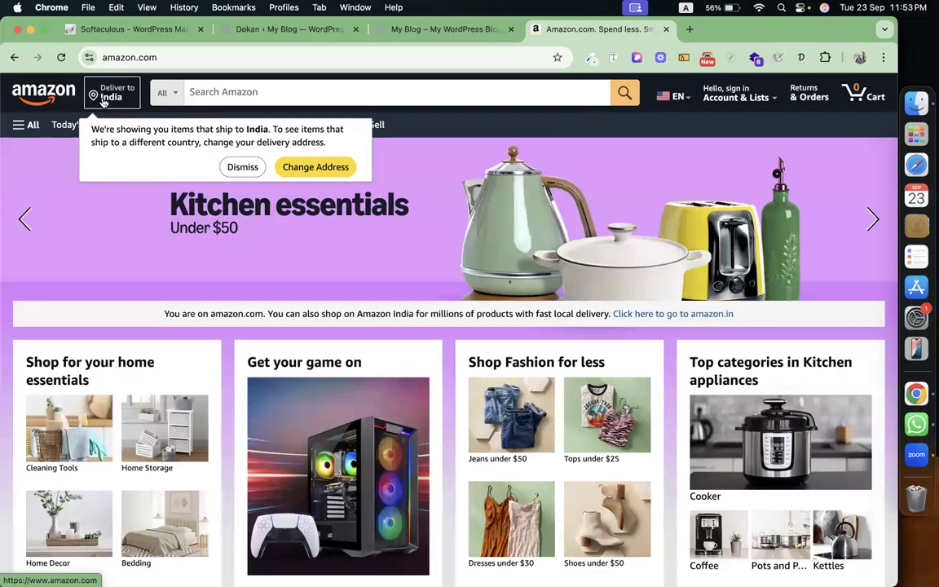
Dismiss the delivery-location notice and scroll the Amazon homepage down to the footer.
{"action": "left_click", "coordinate": [243, 168]}
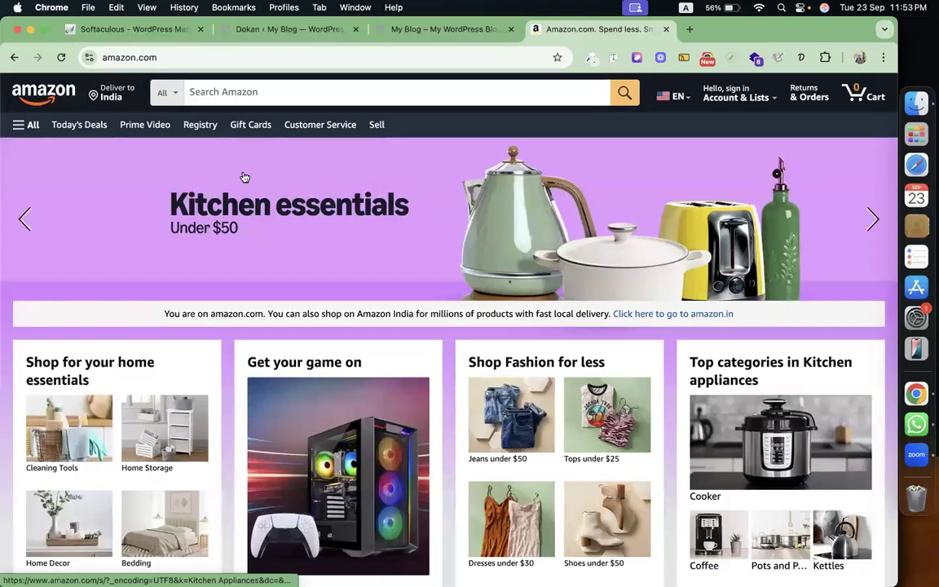
{"action": "scroll", "coordinate": [245, 177], "scroll_direction": "down", "scroll_amount": 7}
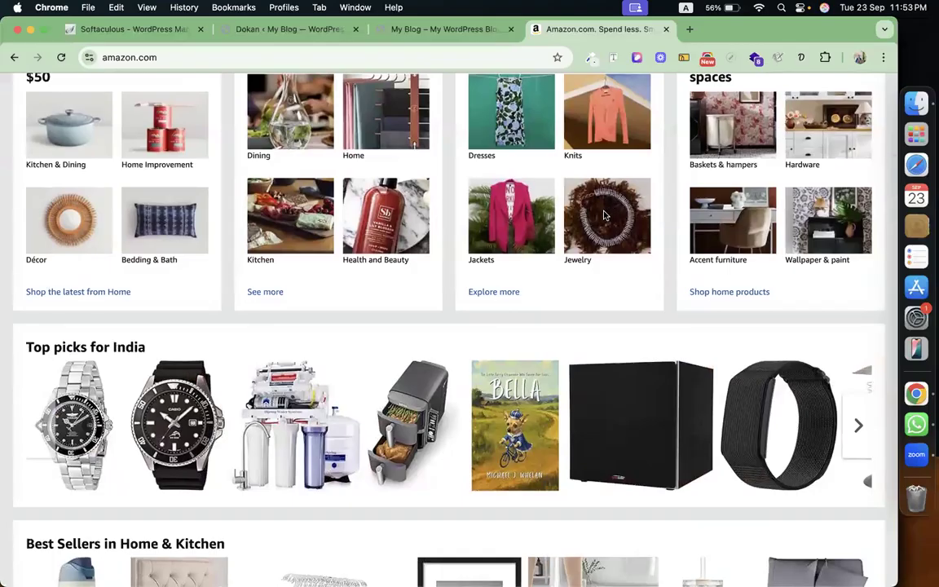
{"action": "scroll", "coordinate": [604, 215], "scroll_direction": "up", "scroll_amount": 7}
{"action": "scroll", "coordinate": [587, 205], "scroll_direction": "down", "scroll_amount": 2}
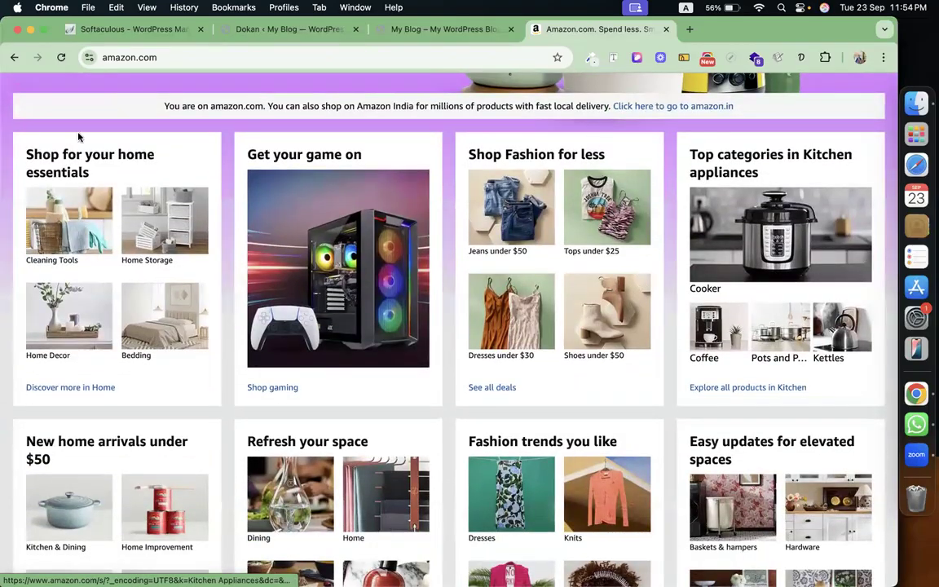
{"action": "scroll", "coordinate": [430, 247], "scroll_direction": "down", "scroll_amount": 5}
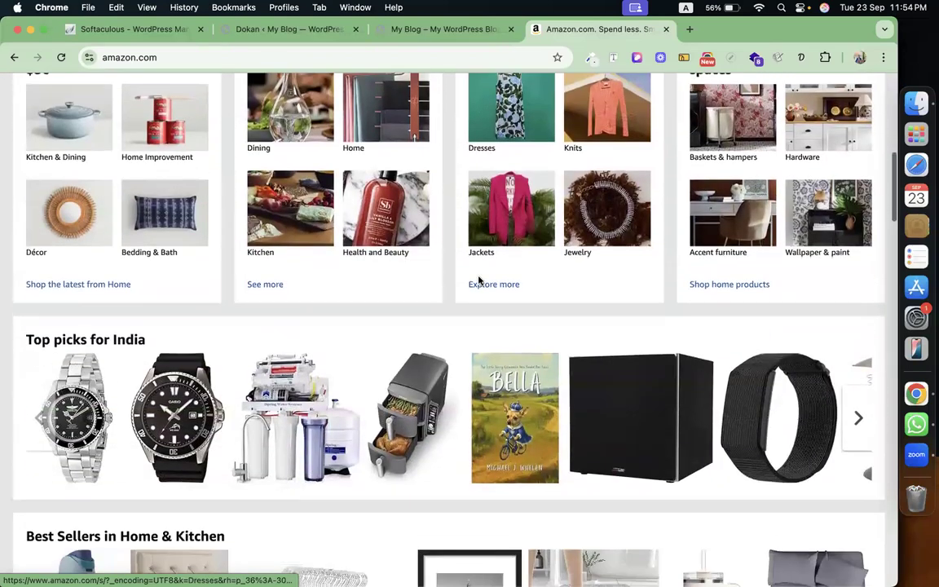
{"action": "scroll", "coordinate": [480, 280], "scroll_direction": "down", "scroll_amount": 10}
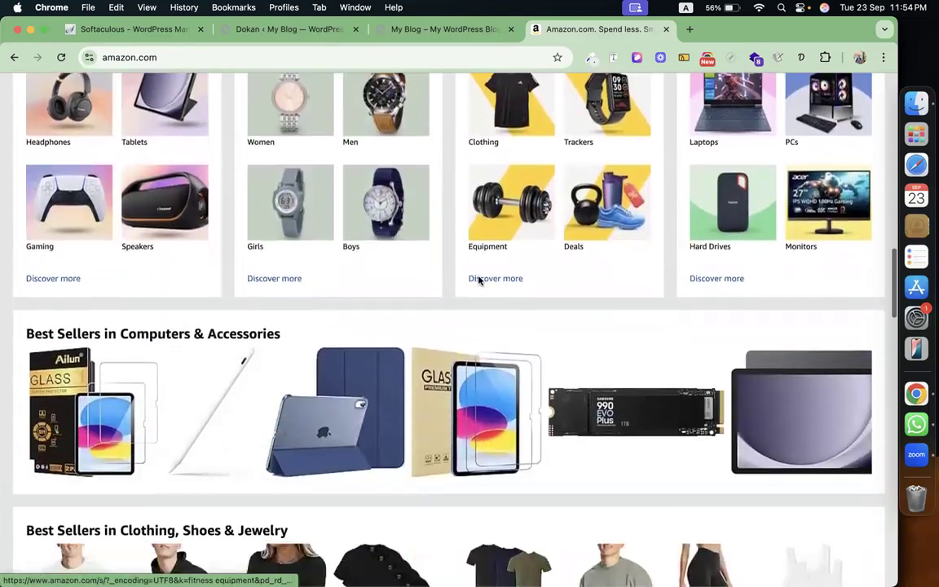
{"action": "scroll", "coordinate": [480, 280], "scroll_direction": "down", "scroll_amount": 12}
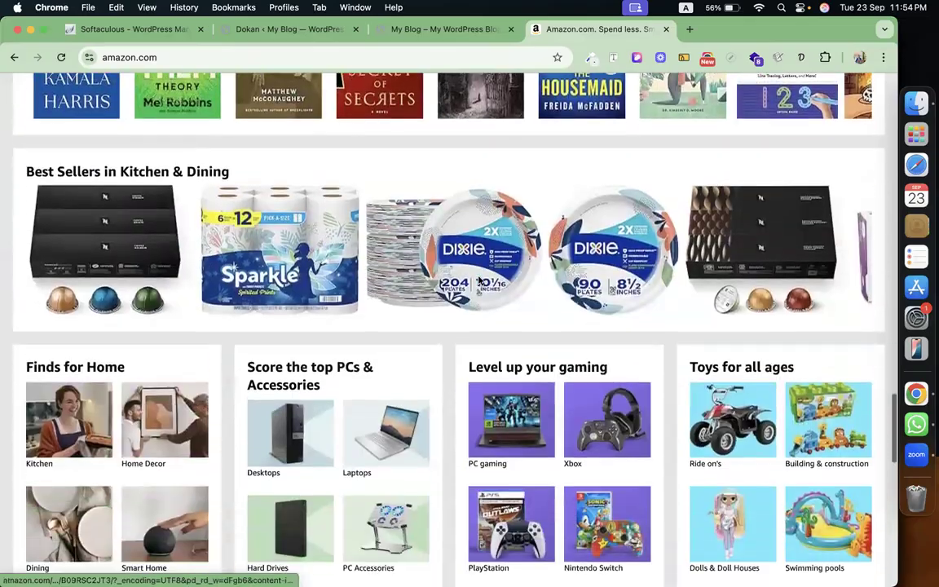
{"action": "scroll", "coordinate": [480, 281], "scroll_direction": "down", "scroll_amount": 10}
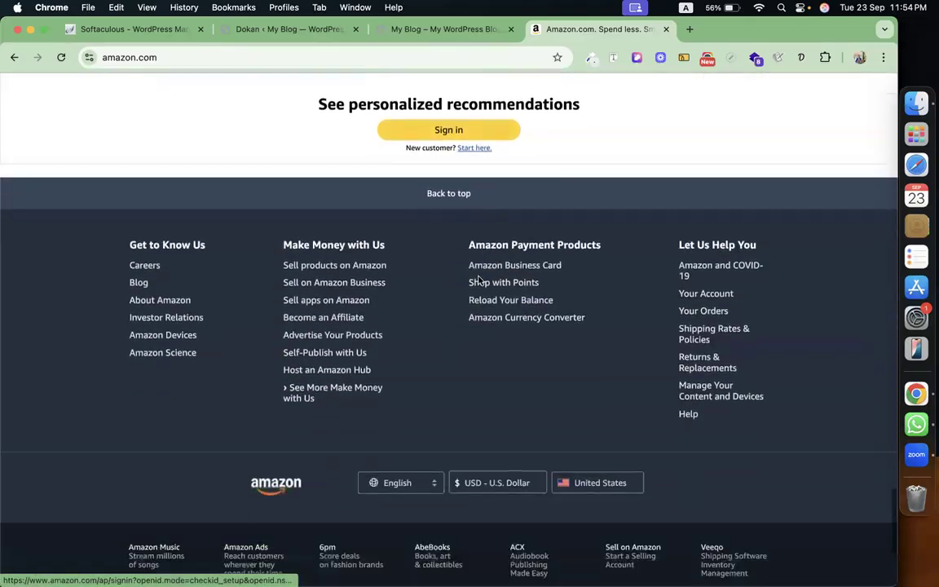
{"action": "scroll", "coordinate": [479, 280], "scroll_direction": "down", "scroll_amount": 3}
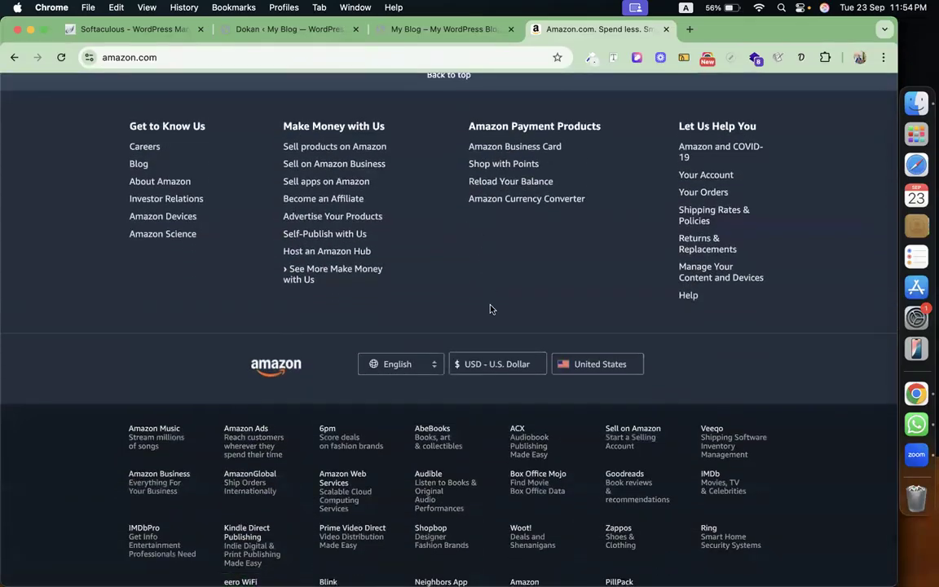
{"action": "scroll", "coordinate": [491, 309], "scroll_direction": "down", "scroll_amount": 3}
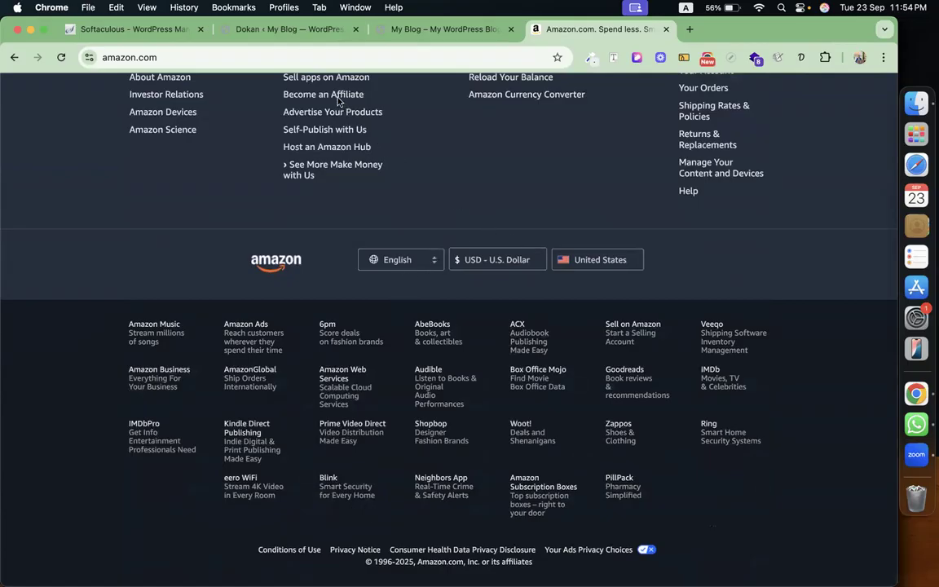
Open a new Chrome tab beside the Amazon.com tab.
{"action": "left_click", "coordinate": [689, 31]}
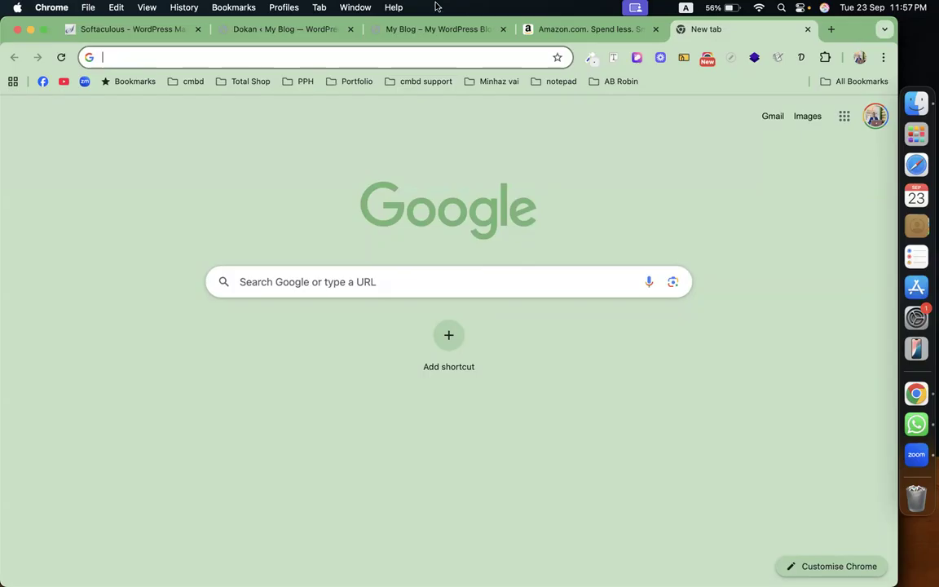
Return to the My Blog storefront tab and scroll its promo banners and Top Categories row.
{"action": "left_click", "coordinate": [442, 30]}
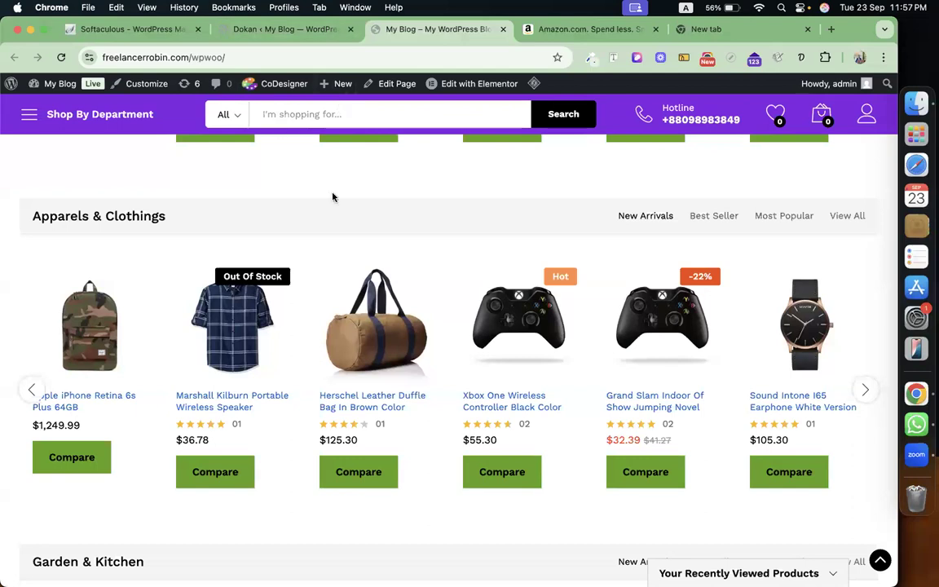
{"action": "scroll", "coordinate": [332, 197], "scroll_direction": "up", "scroll_amount": 10}
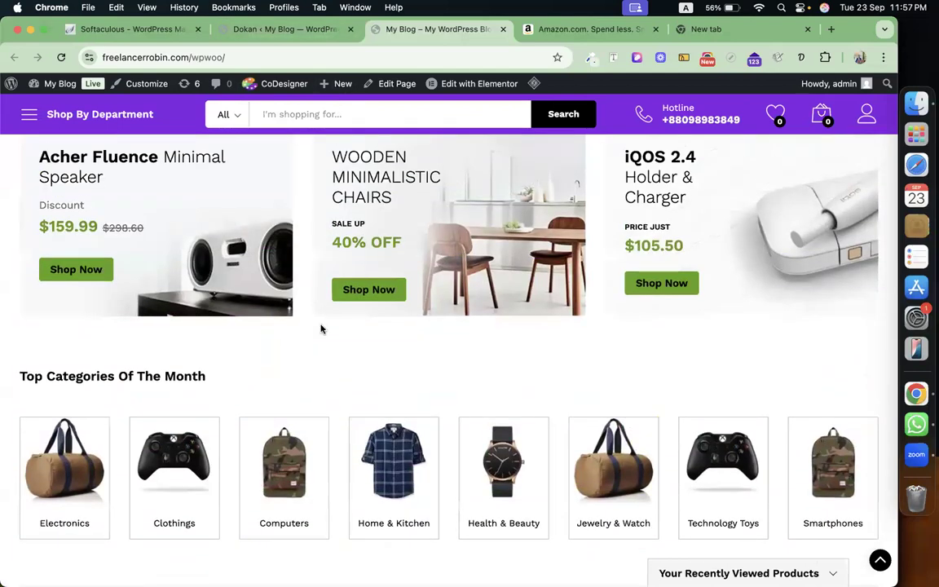
{"action": "scroll", "coordinate": [321, 329], "scroll_direction": "down", "scroll_amount": 5}
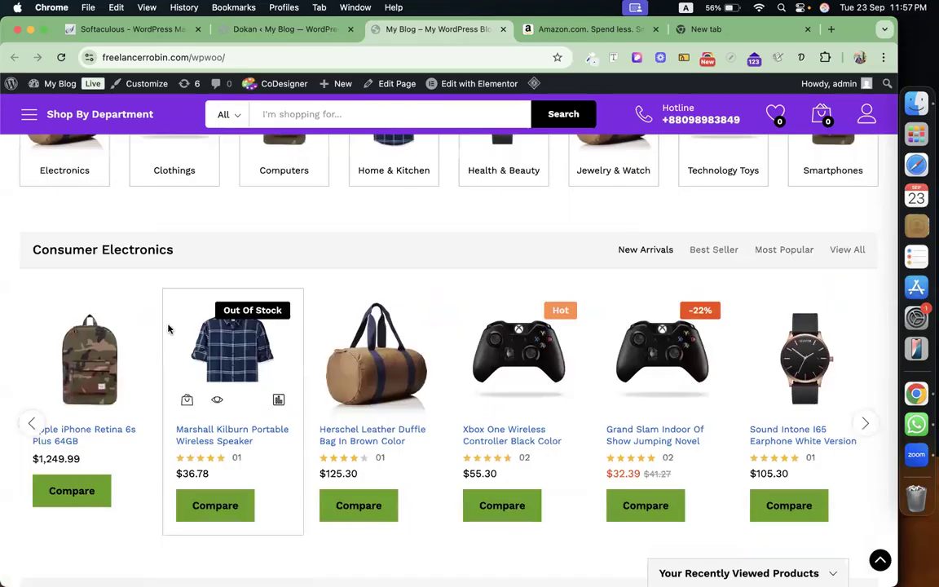